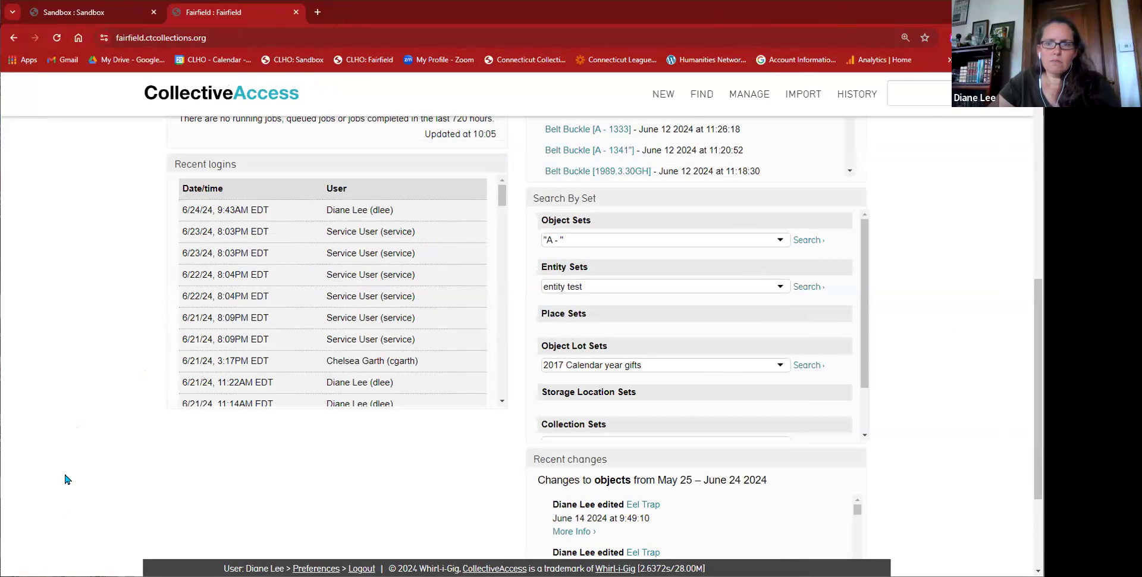
Step: Compare the Sandbox dashboard with the Fairfield dashboard and look over the Fairfield widgets
scroll(79, 474, "up", 7)
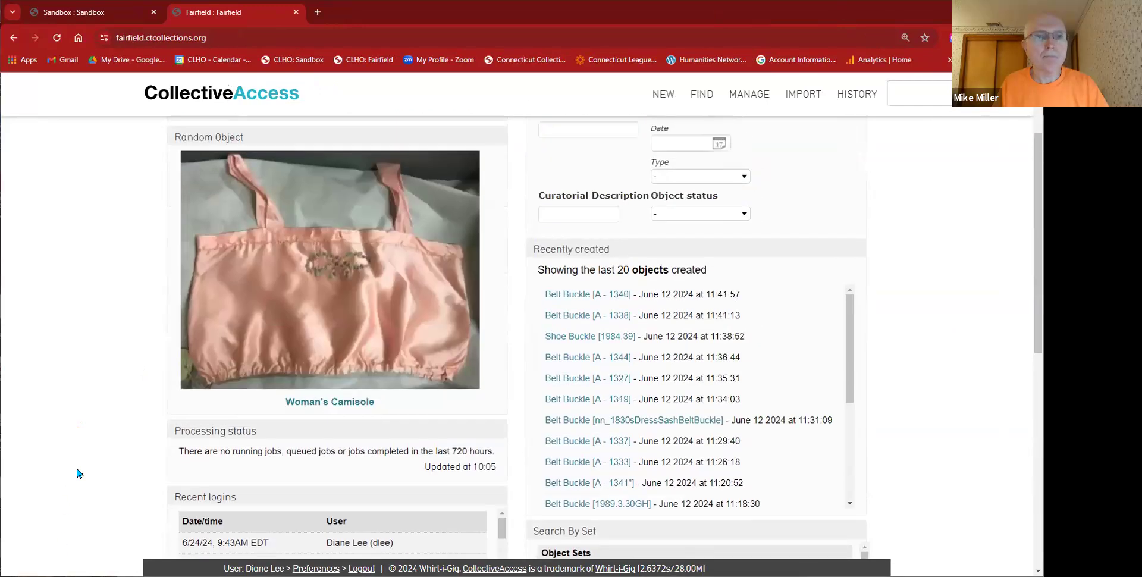
left_click(73, 12)
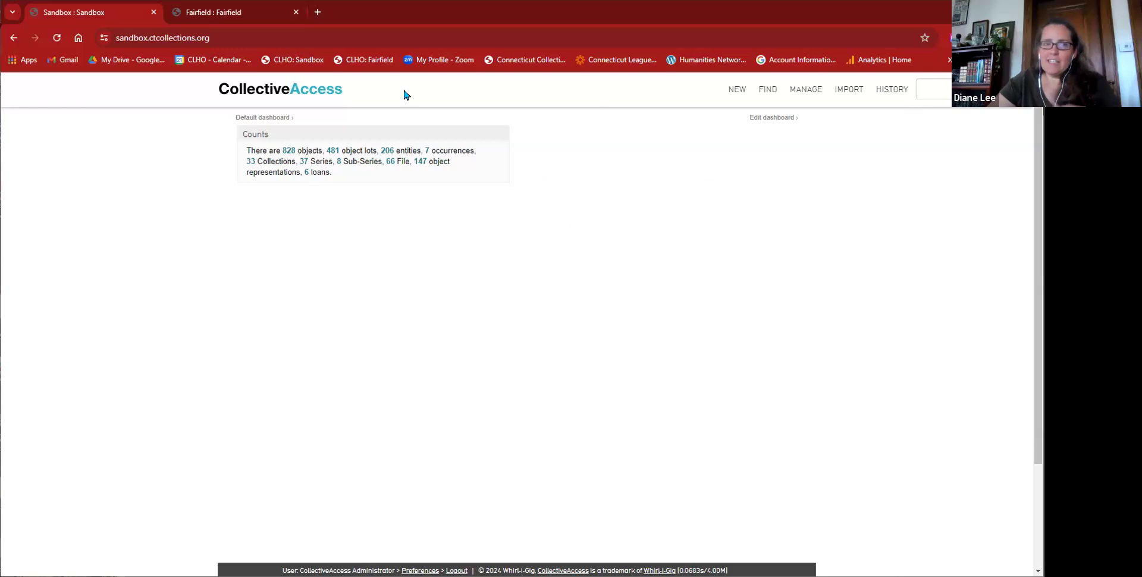
left_click(219, 16)
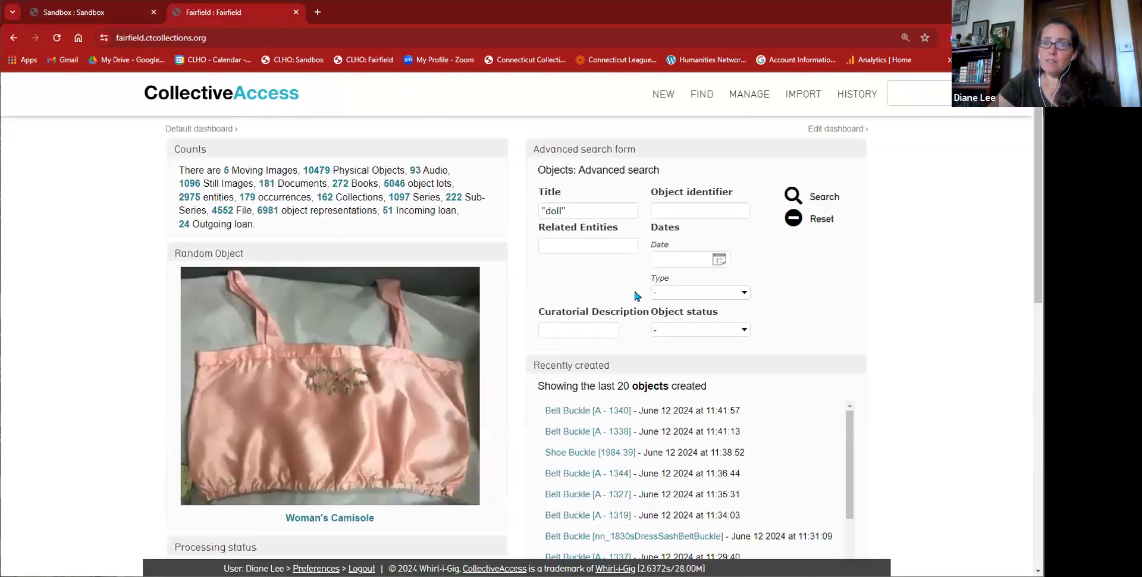
key("ctrl+plus")
scroll(636, 289, "down", 5)
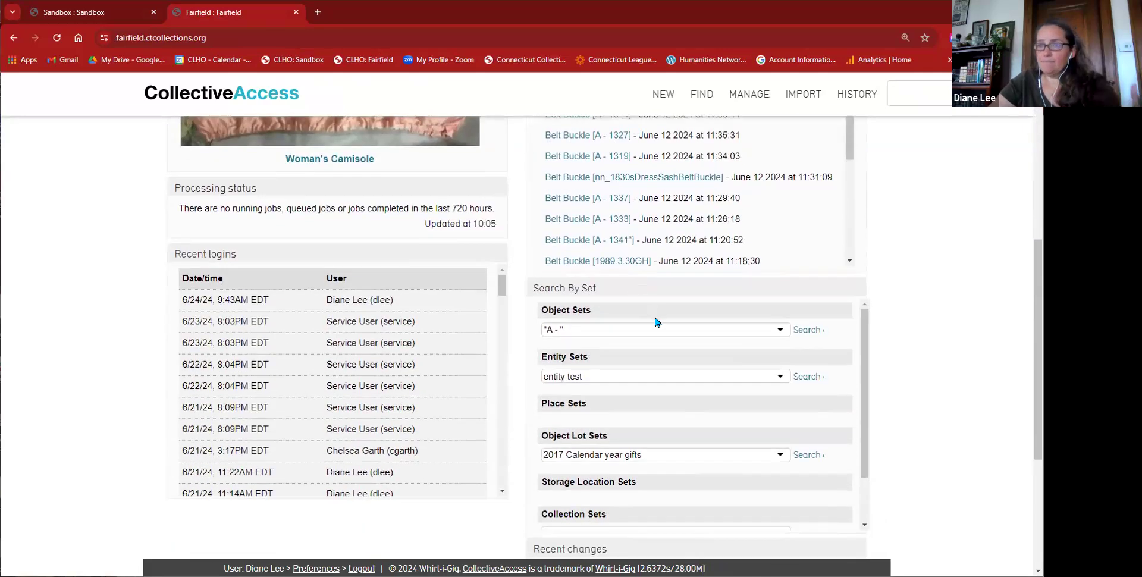
scroll(658, 324, "down", 1)
scroll(656, 323, "down", 3)
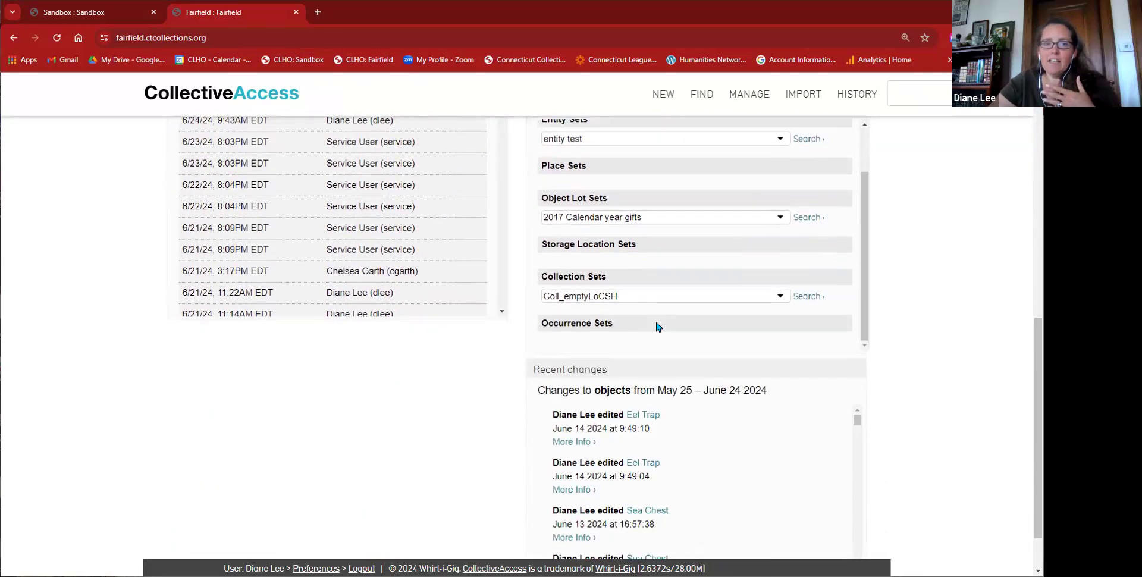
scroll(657, 326, "up", 1)
scroll(907, 400, "up", 5)
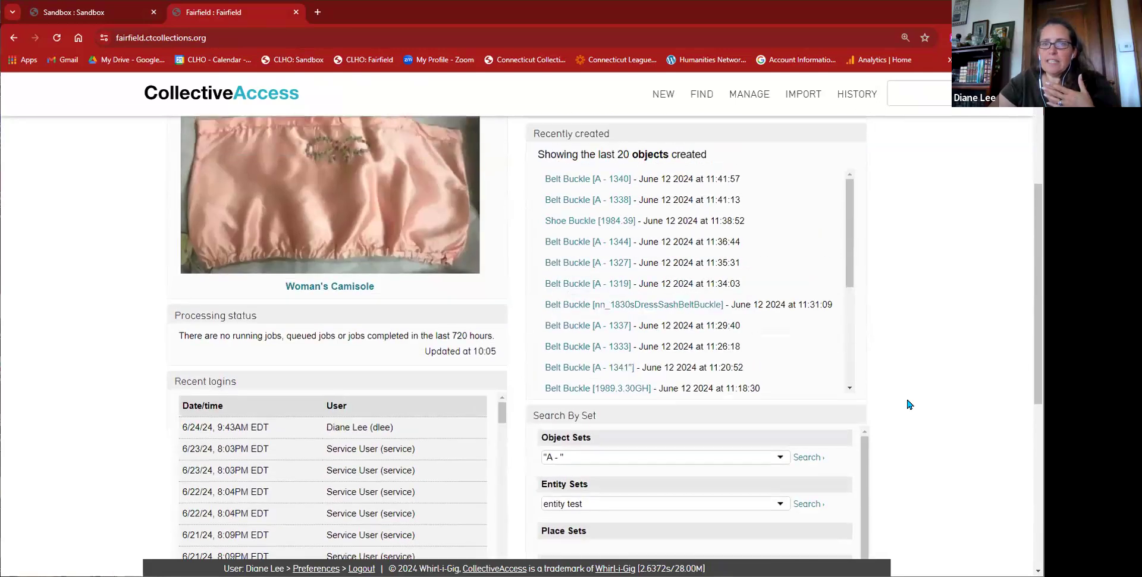
scroll(908, 405, "up", 4)
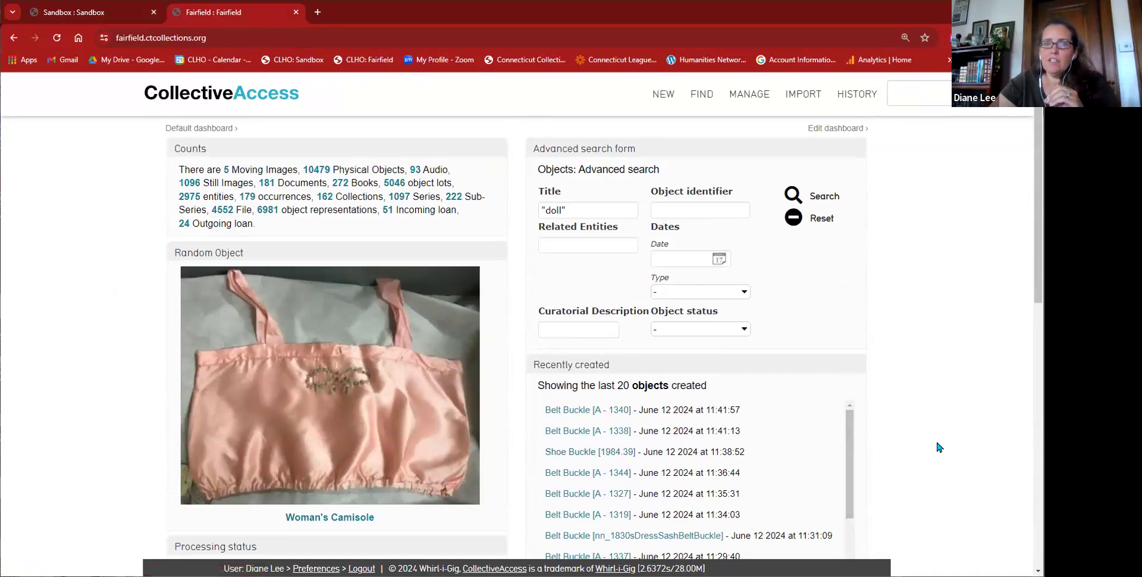
Step: Browse the full list of object sets offered in the dashboard's Search By Set widget
scroll(939, 447, "down", 8)
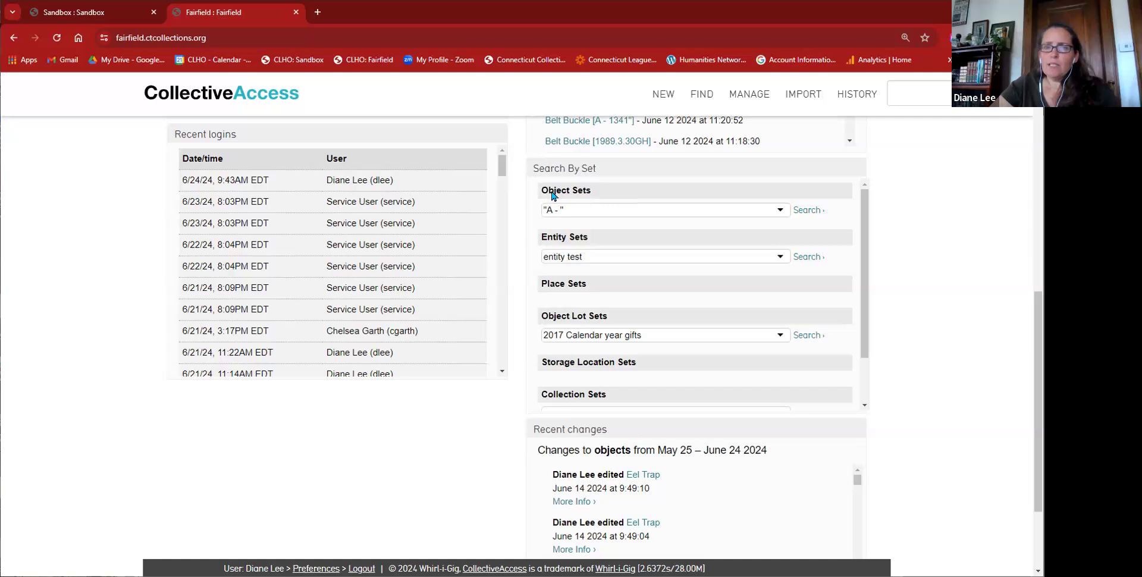
left_click(622, 211)
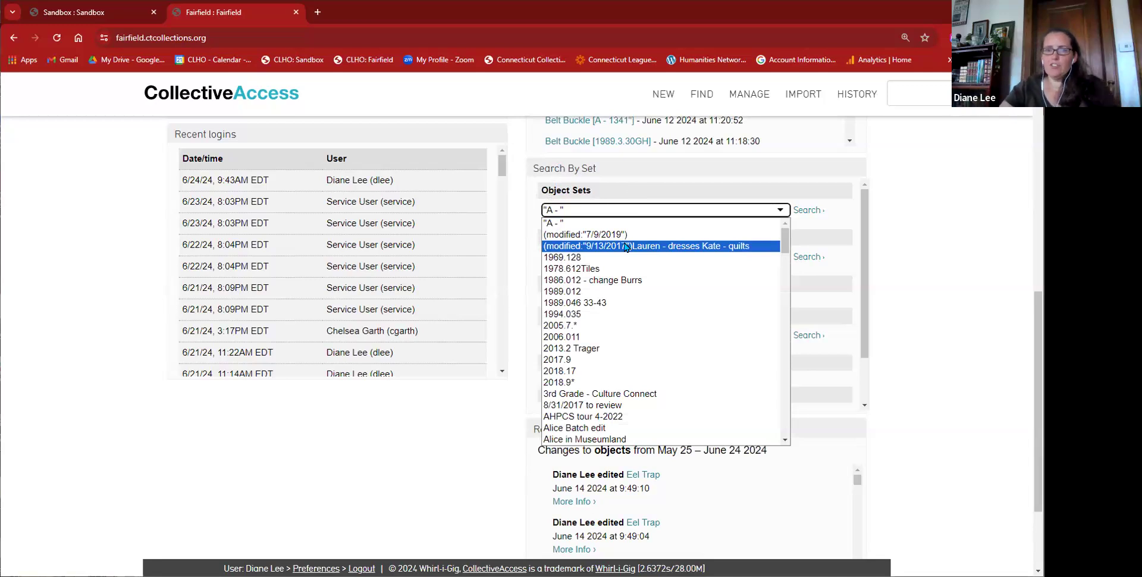
scroll(640, 265, "down", 15)
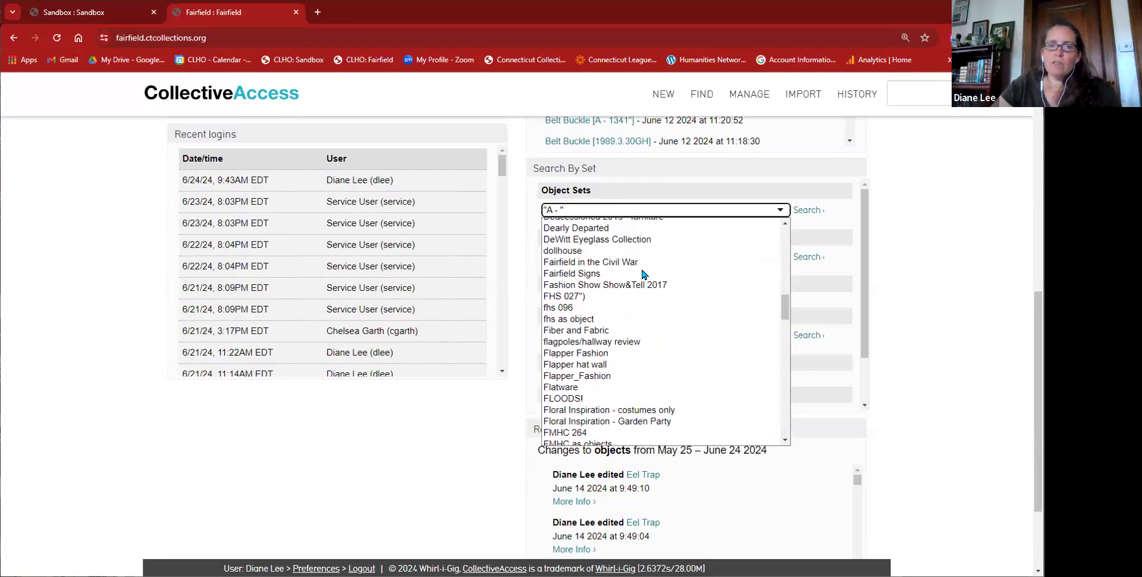
scroll(649, 283, "down", 15)
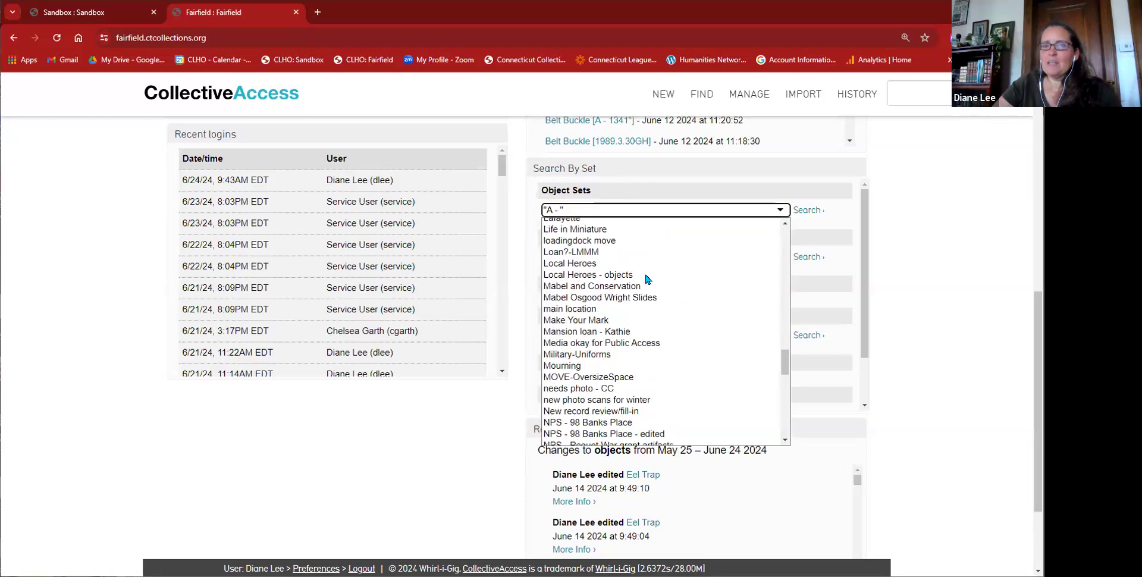
scroll(654, 294, "down", 15)
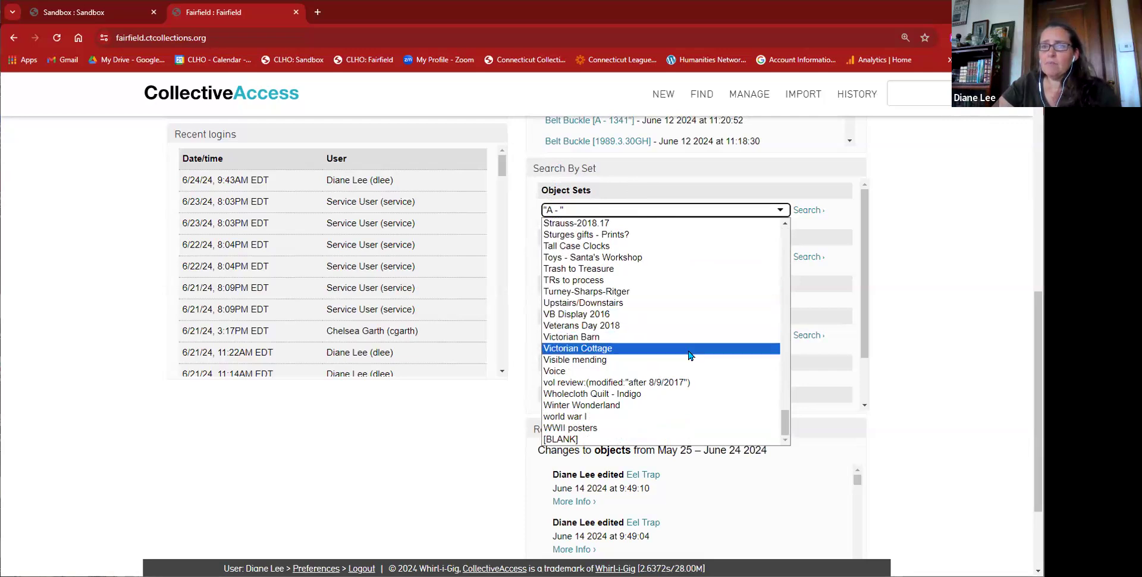
scroll(690, 356, "up", 10)
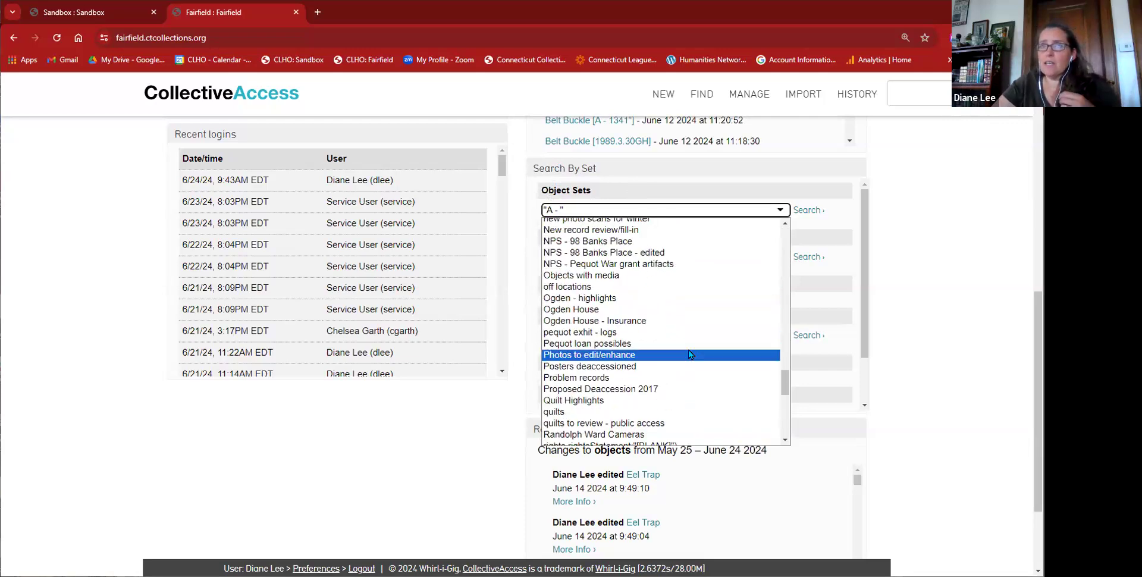
scroll(690, 355, "up", 20)
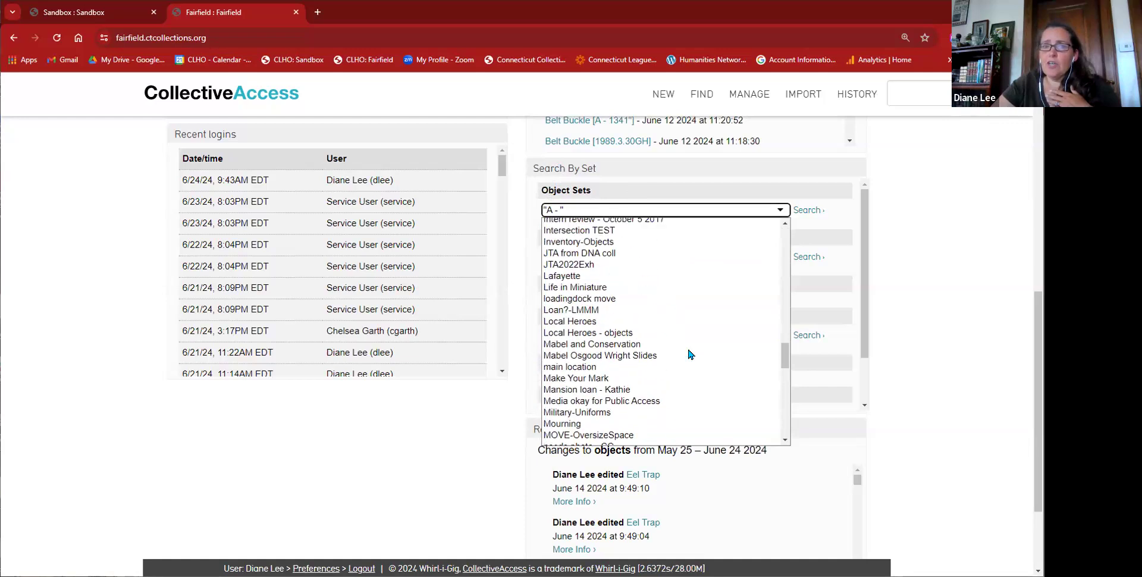
scroll(690, 356, "up", 15)
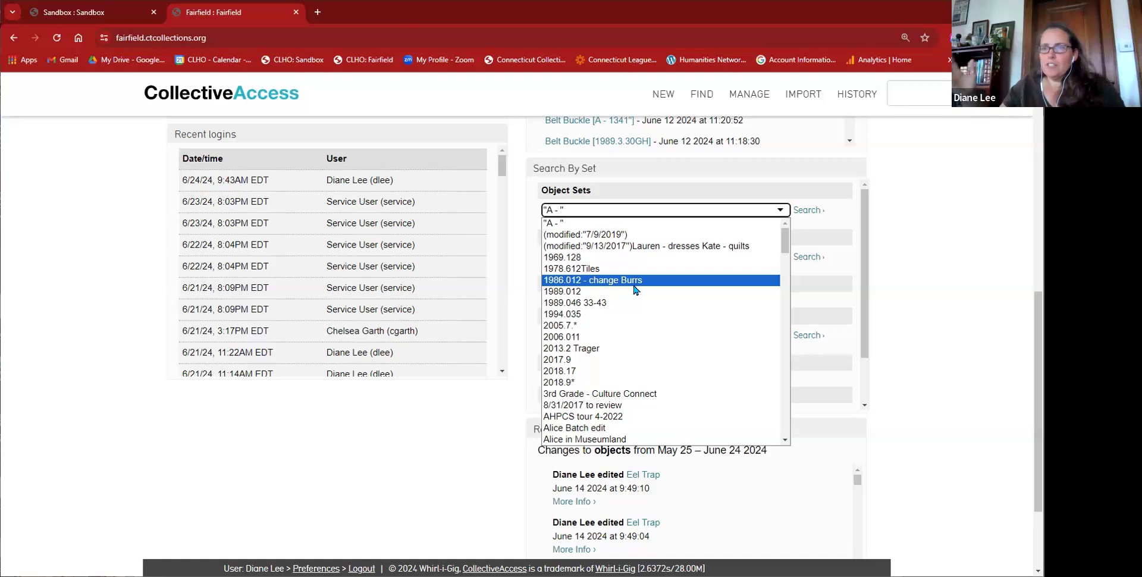
scroll(315, 462, "up", 10)
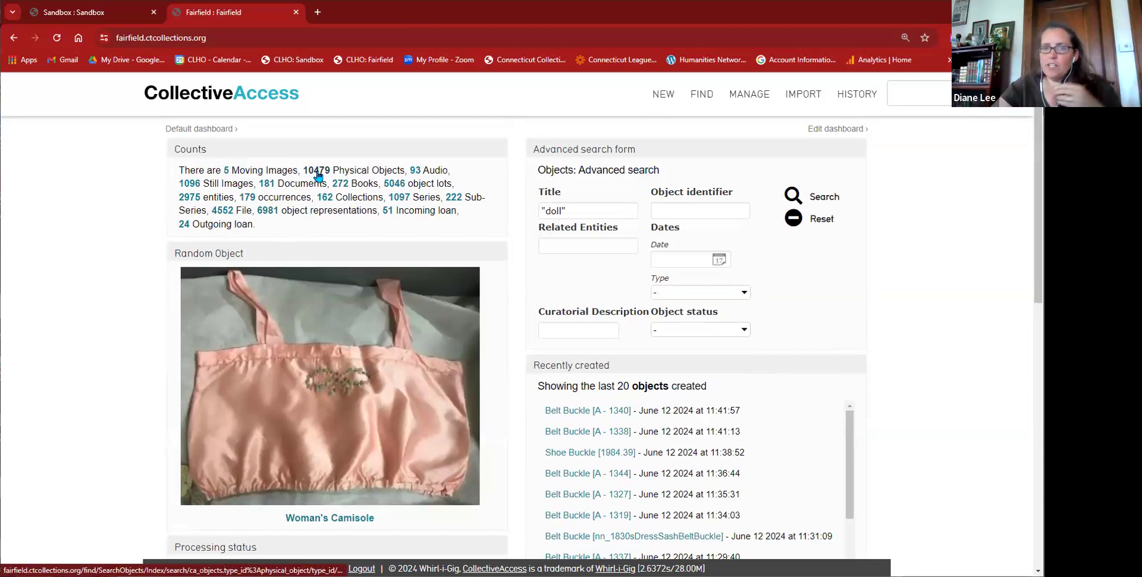
Step: Return to the Search By Set widget and view the first entries of its Object Sets list again
scroll(960, 464, "down", 3)
scroll(959, 460, "down", 2)
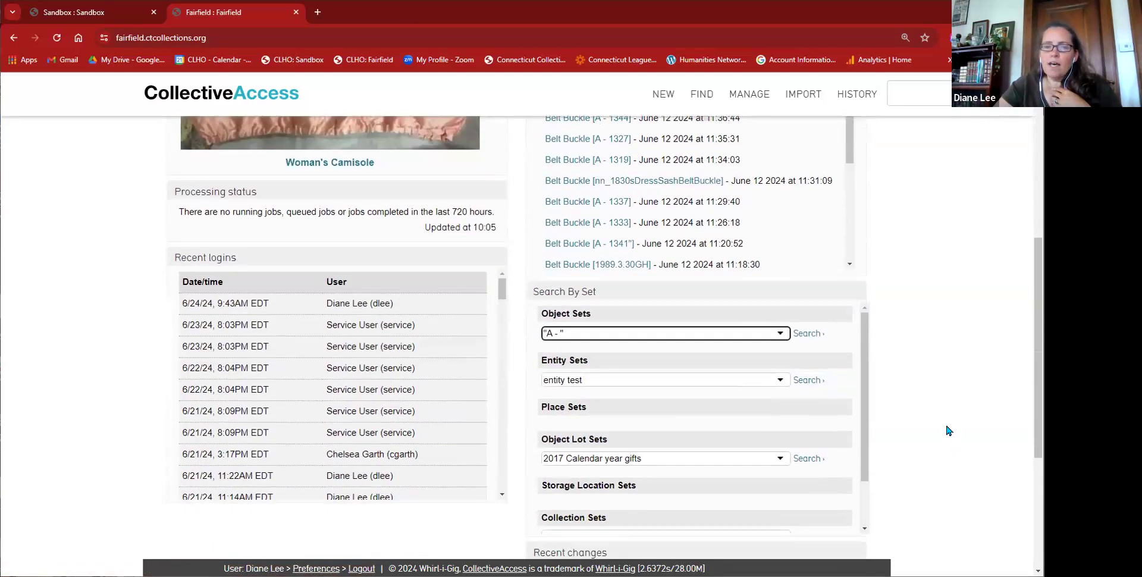
scroll(959, 428, "down", 1)
scroll(959, 429, "down", 1)
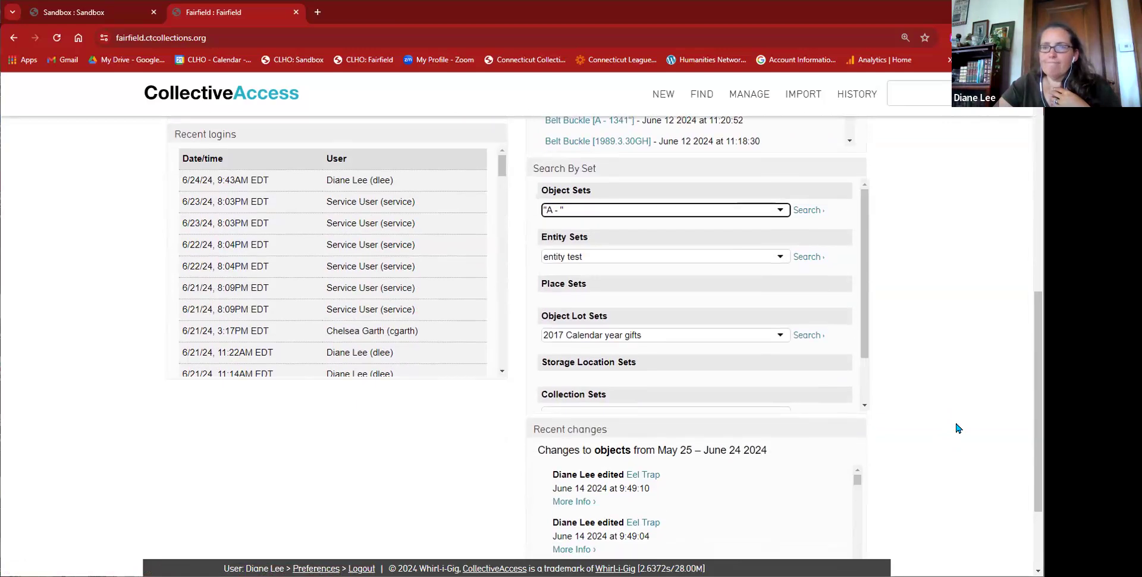
left_click(692, 212)
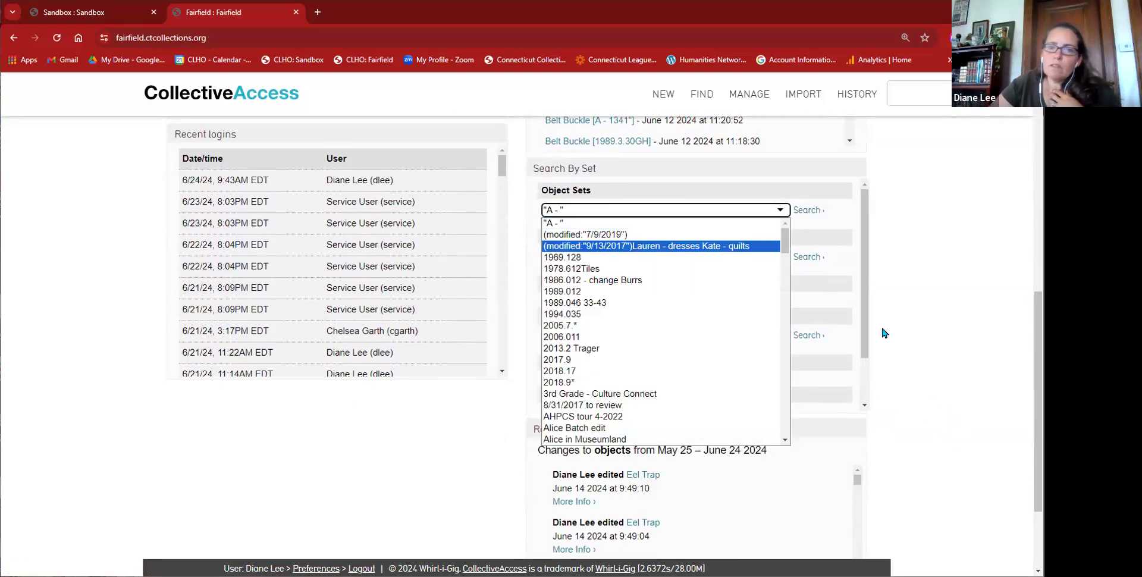
scroll(897, 361, "up", 8)
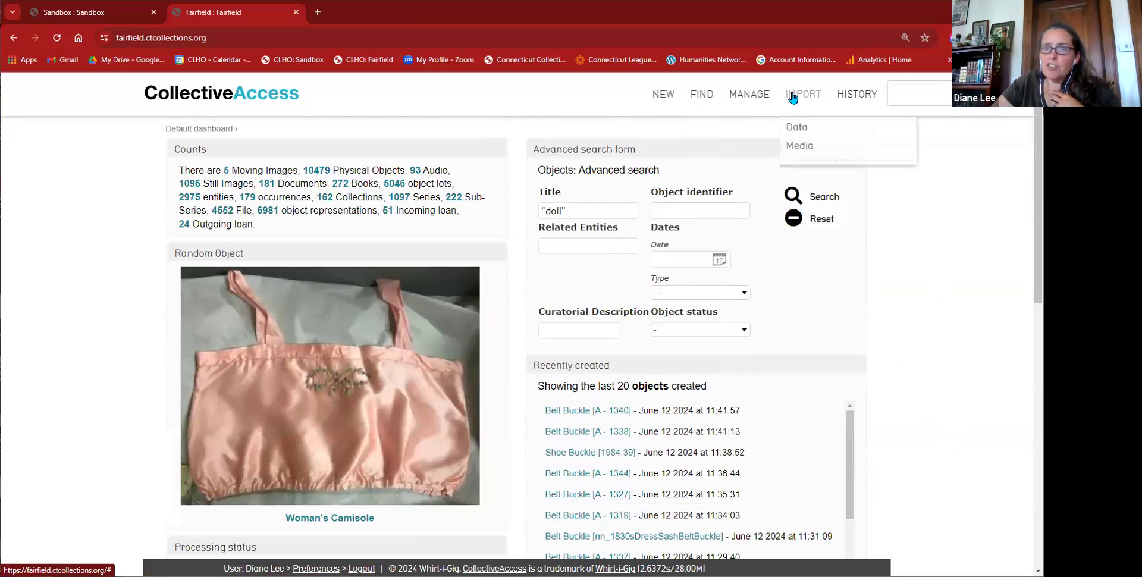
Step: Open the access control user logins and look through the full-access users
mouse_move(757, 97)
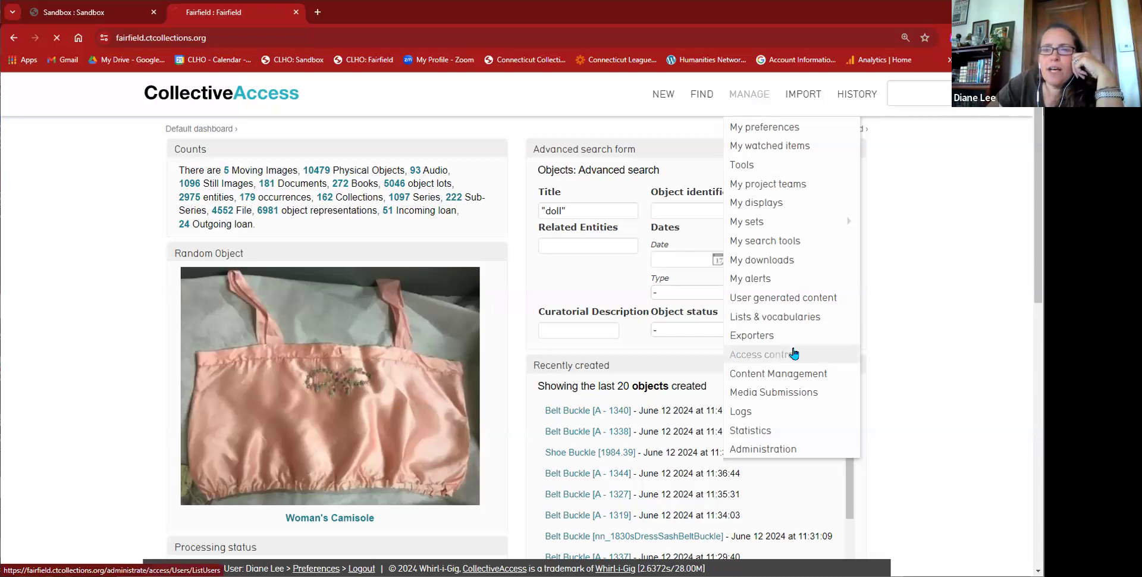
scroll(231, 351, "down", 1)
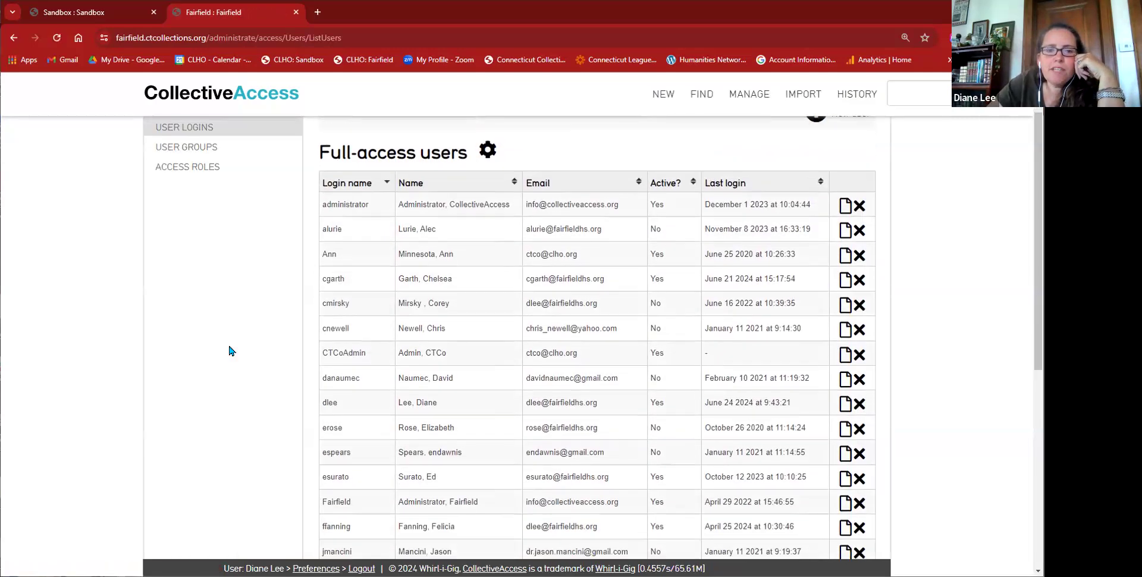
scroll(232, 351, "down", 1)
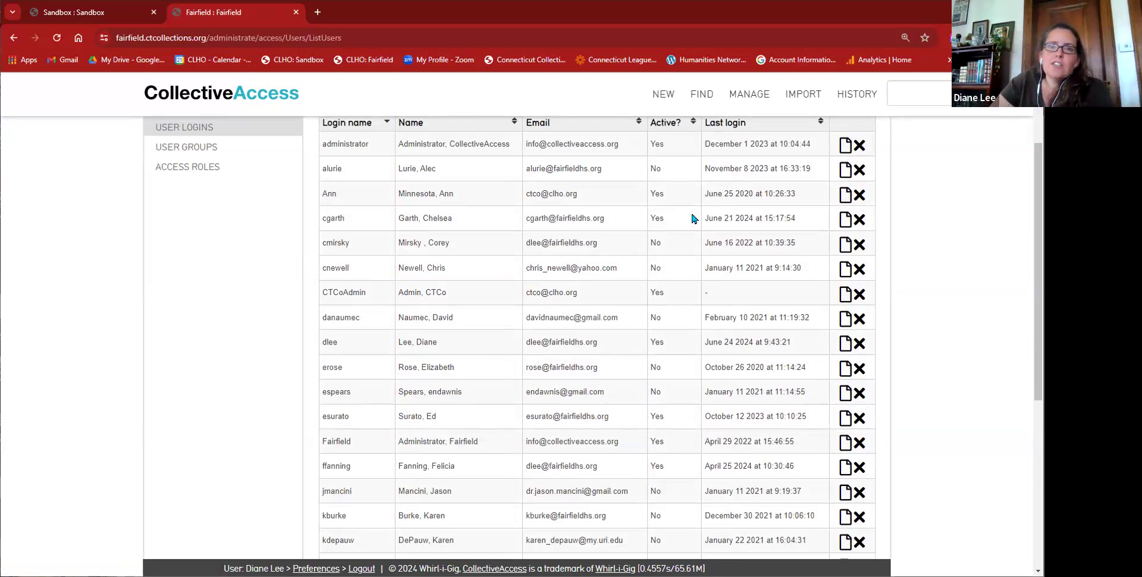
Step: Open the Cataloguers access role for editing and review its permitted actions down to set management
scroll(693, 217, "up", 2)
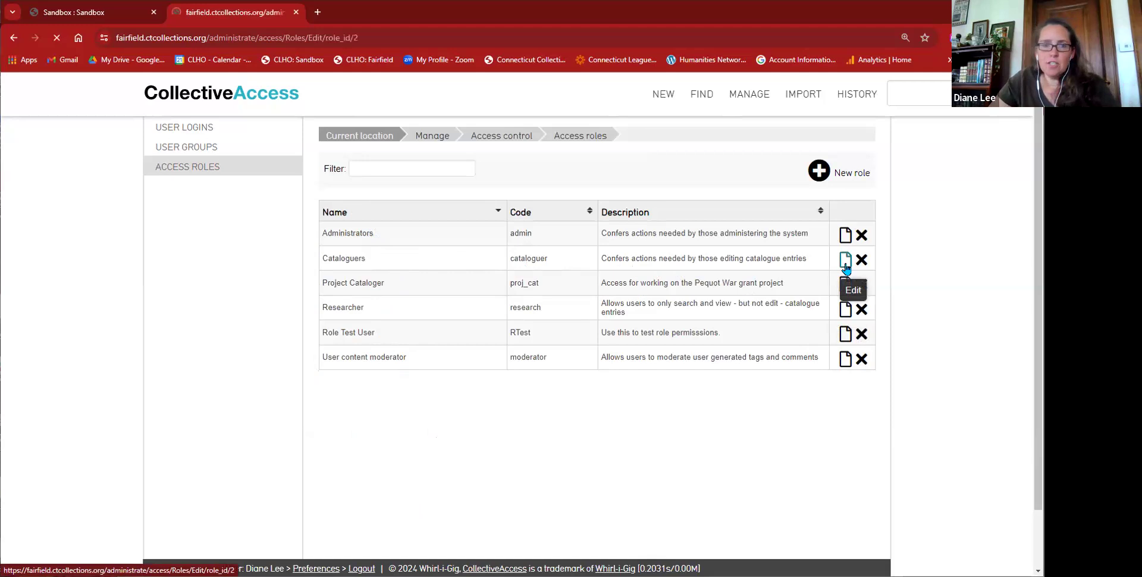
scroll(859, 447, "down", 2)
scroll(859, 443, "down", 4)
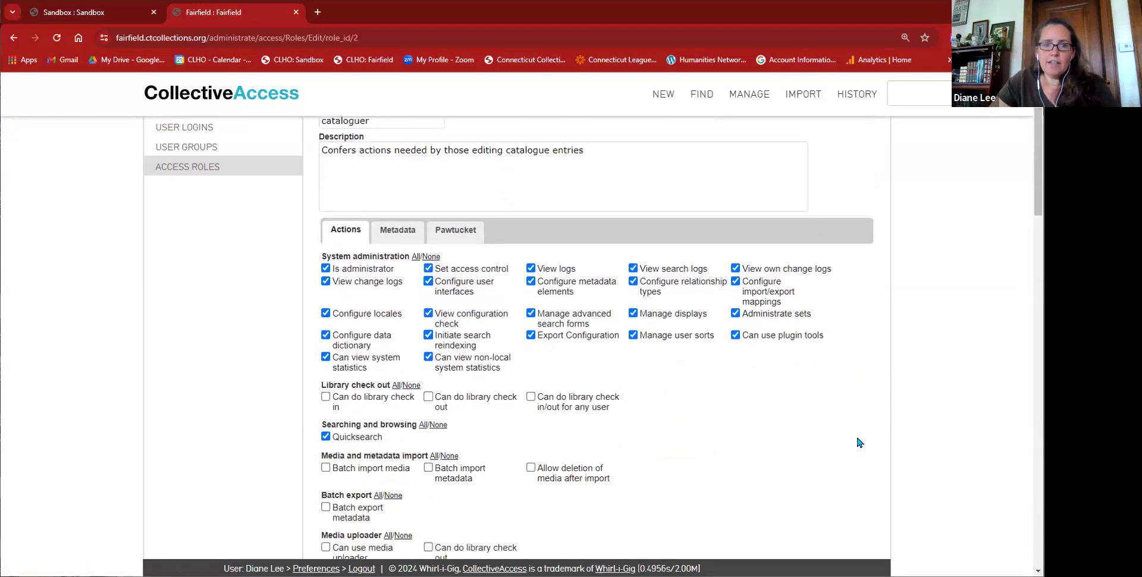
scroll(859, 442, "up", 2)
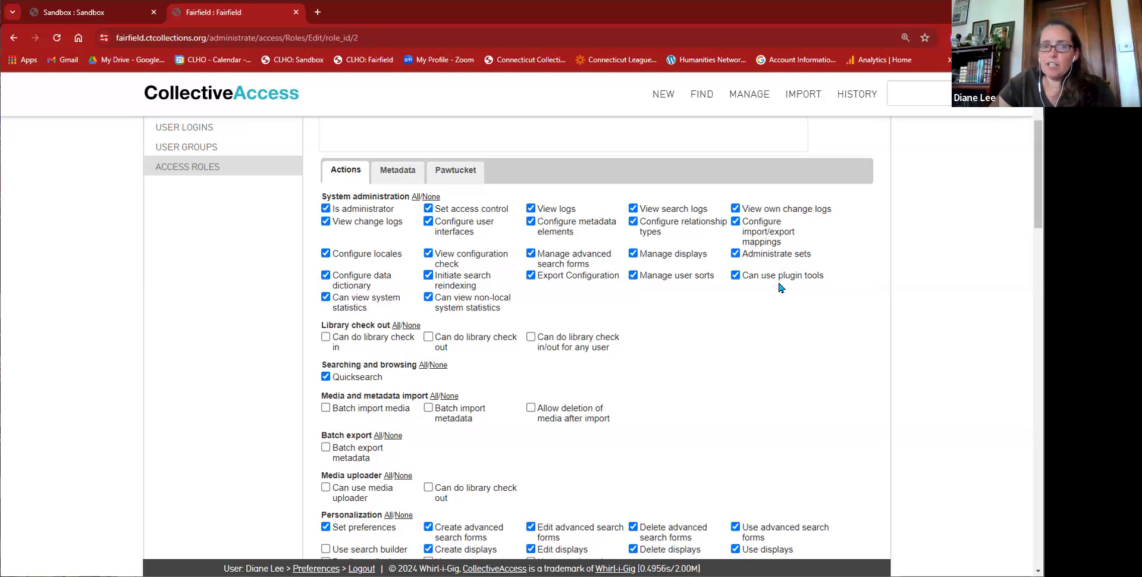
scroll(793, 301, "down", 3)
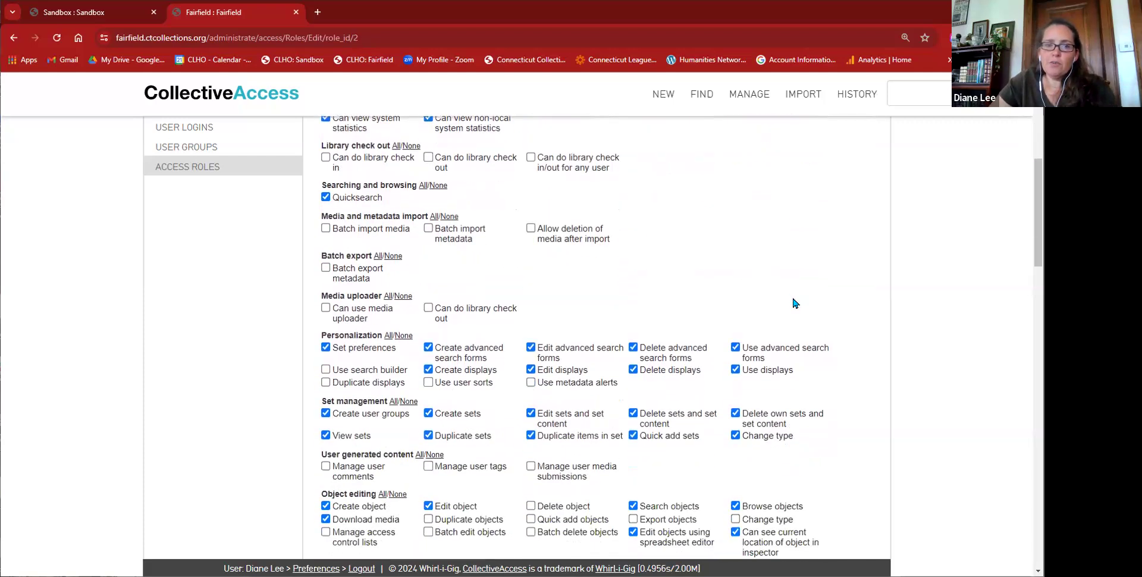
Step: Disable "Delete sets and set content" and "Delete own sets and set content" for the Cataloguers role and save it
mouse_move(326, 402)
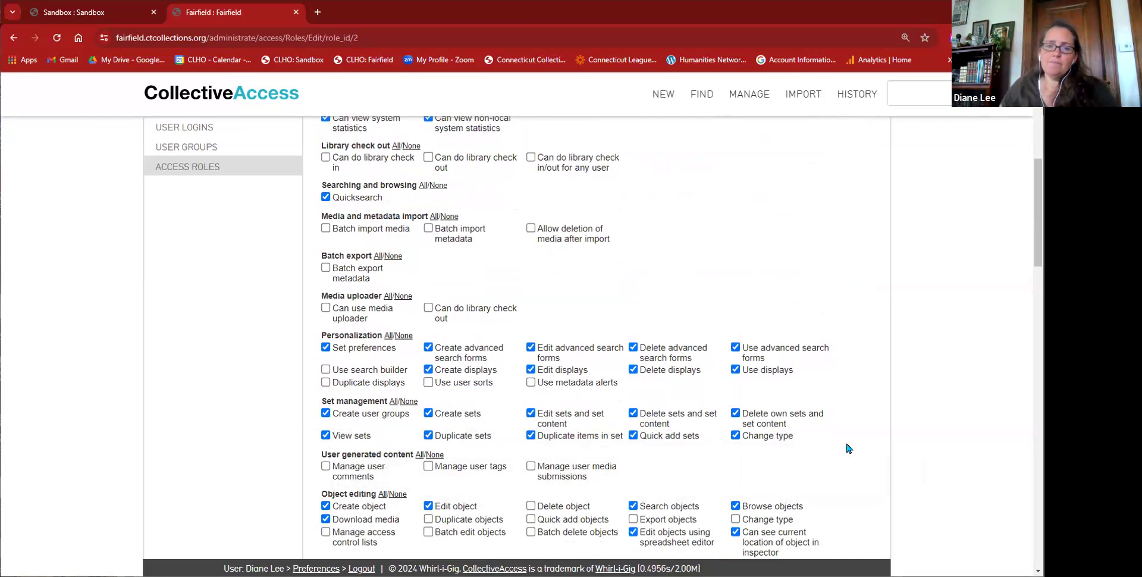
left_click(633, 413)
left_click(736, 413)
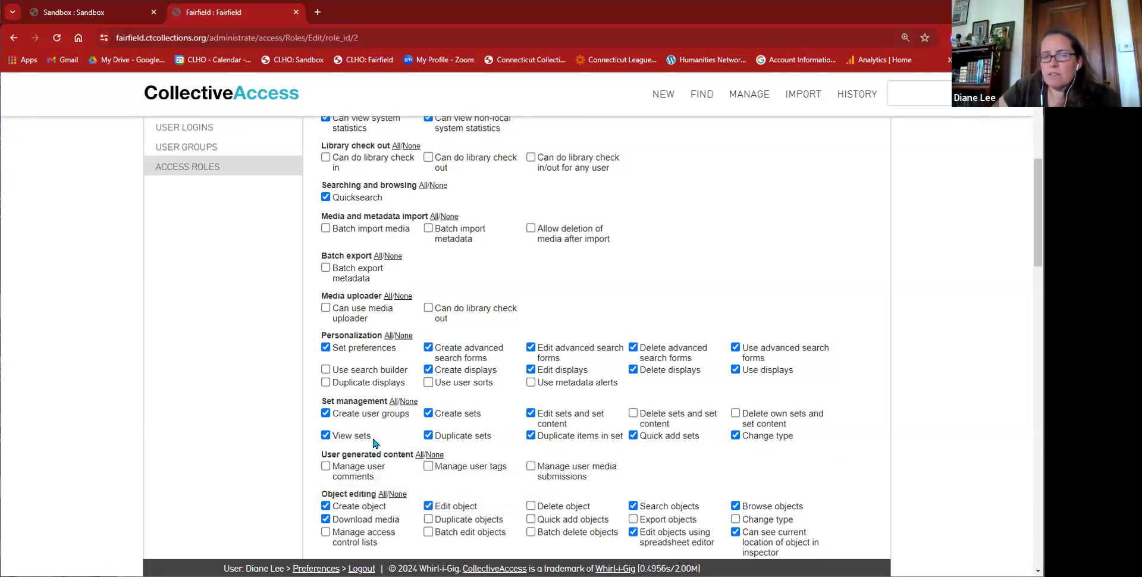
scroll(374, 443, "up", 5)
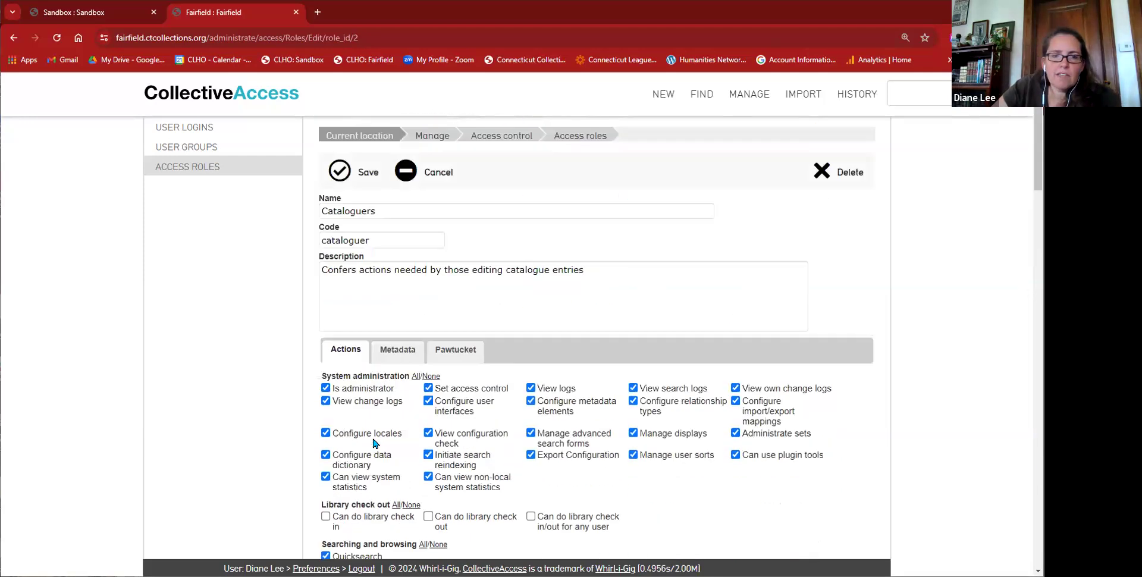
left_click(344, 174)
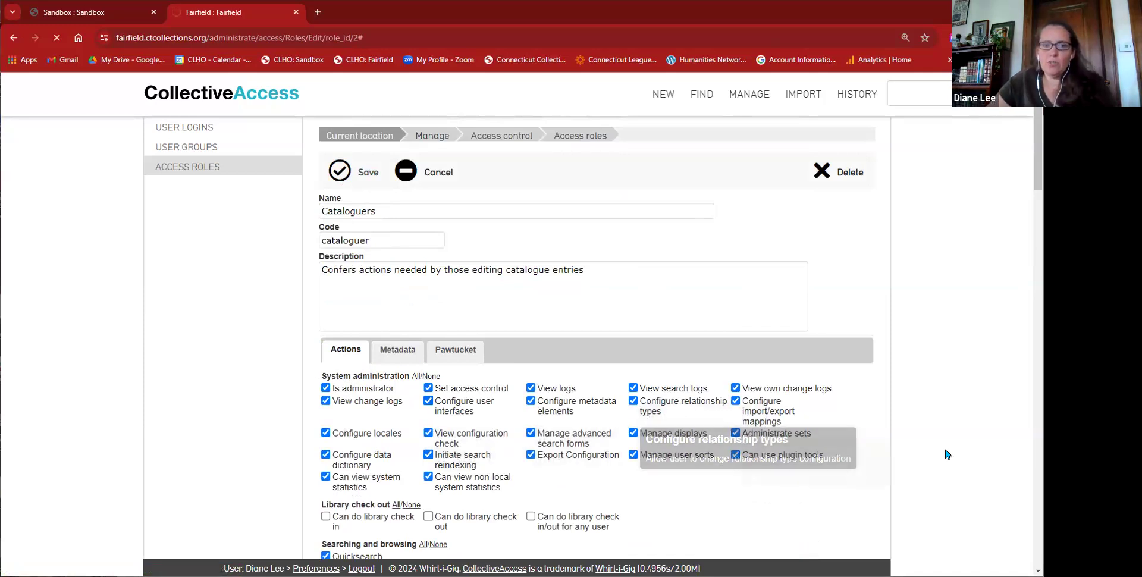
scroll(945, 451, "down", 1)
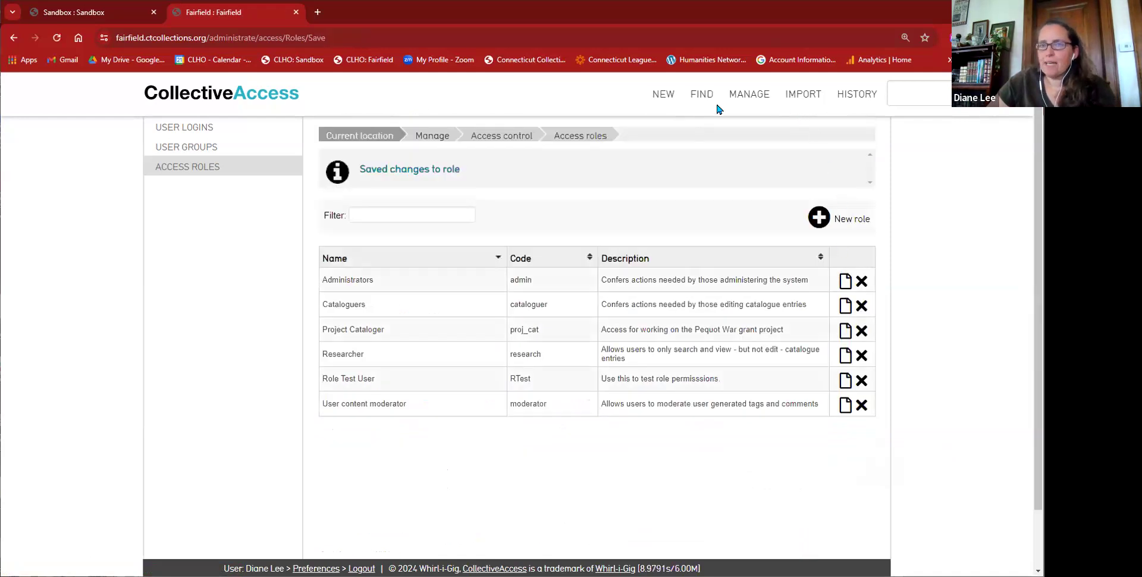
Step: Open the management page that lists all sets
mouse_move(749, 102)
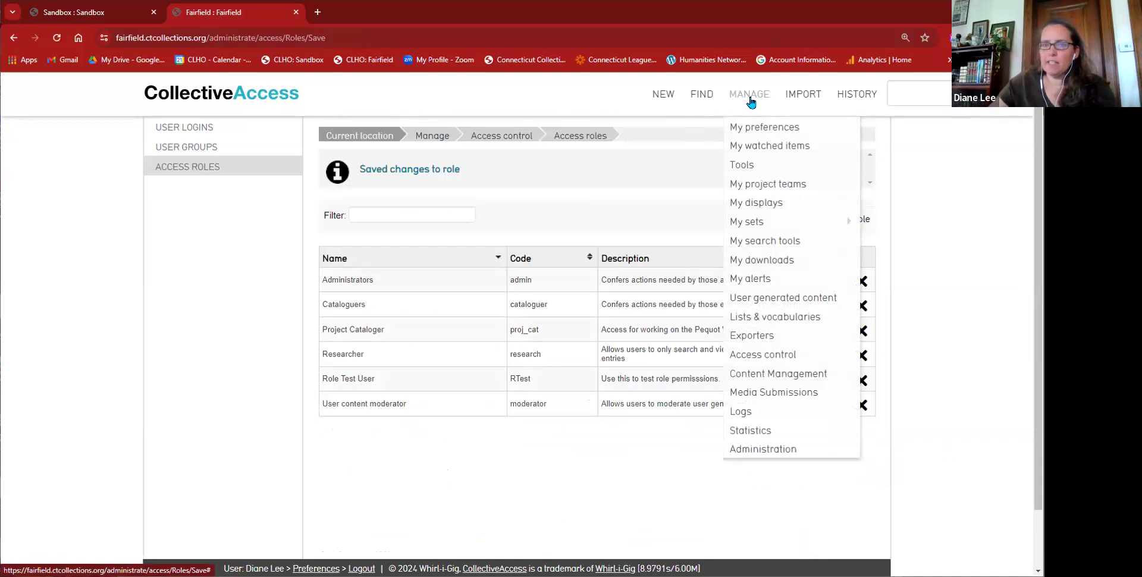
mouse_move(753, 220)
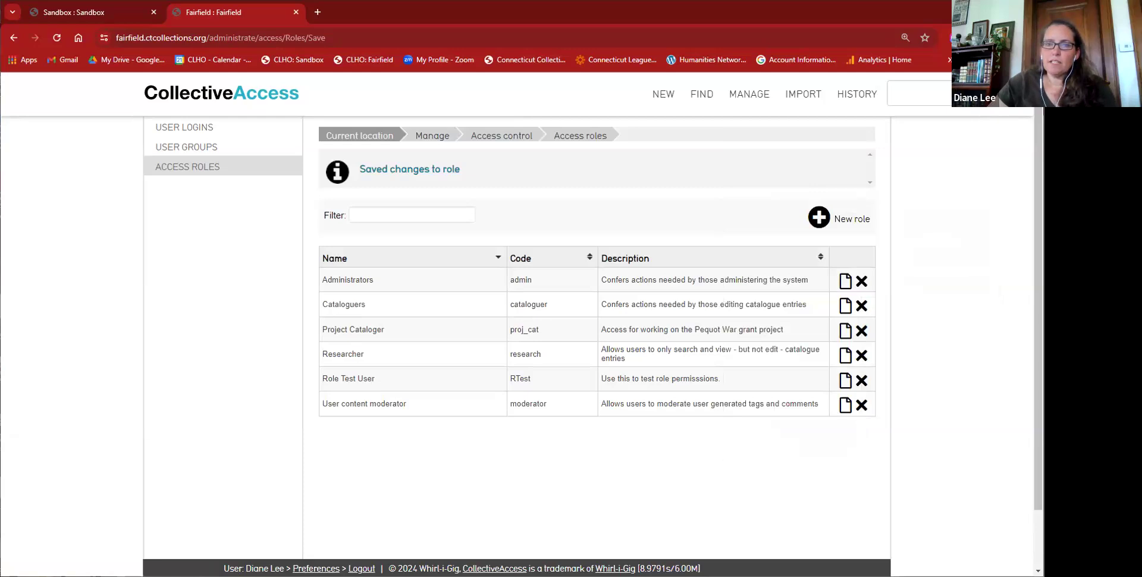
mouse_move(717, 95)
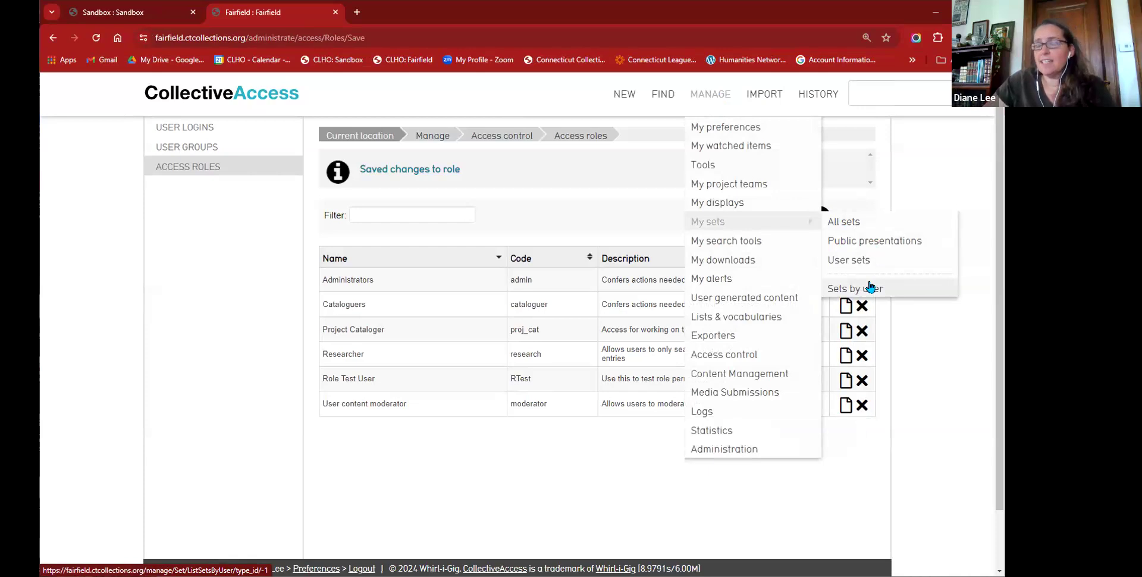
left_click(856, 225)
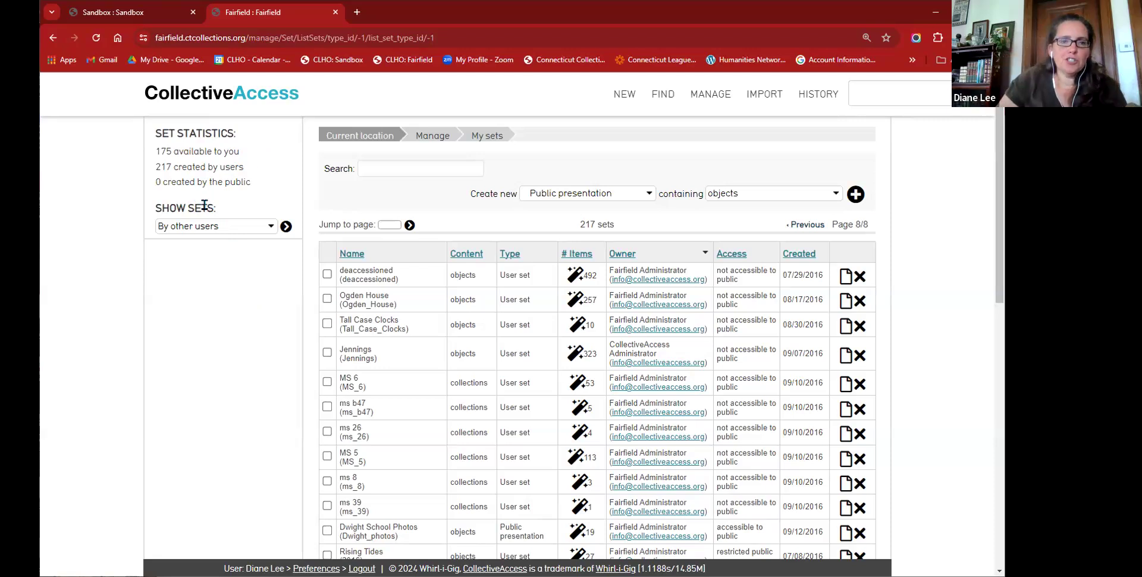
Step: Check the filter options for which sets are shown and look through the sets created by other users
left_click(271, 229)
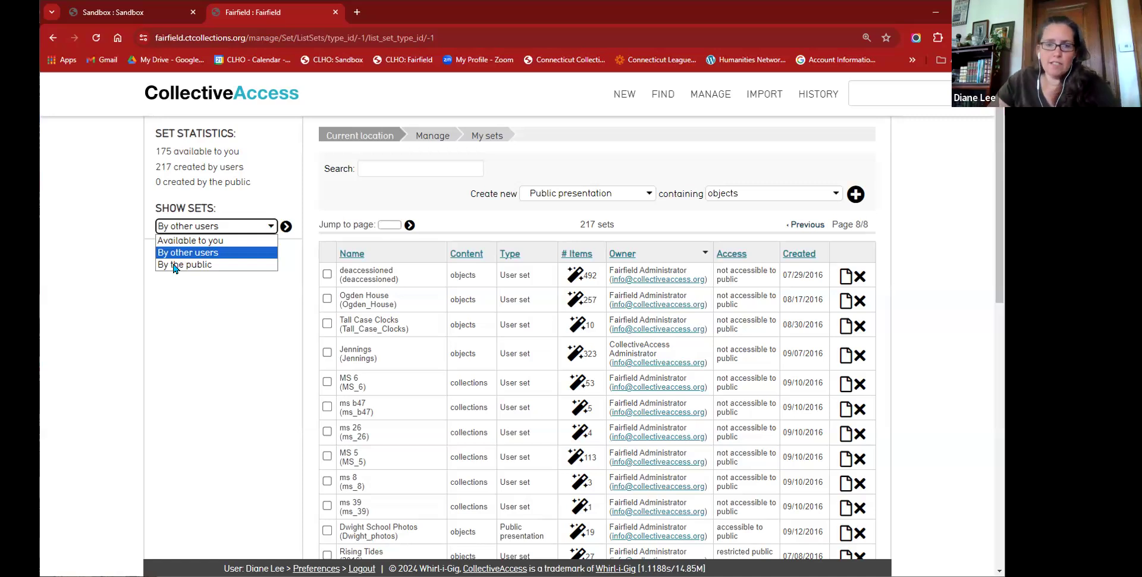
left_click(113, 345)
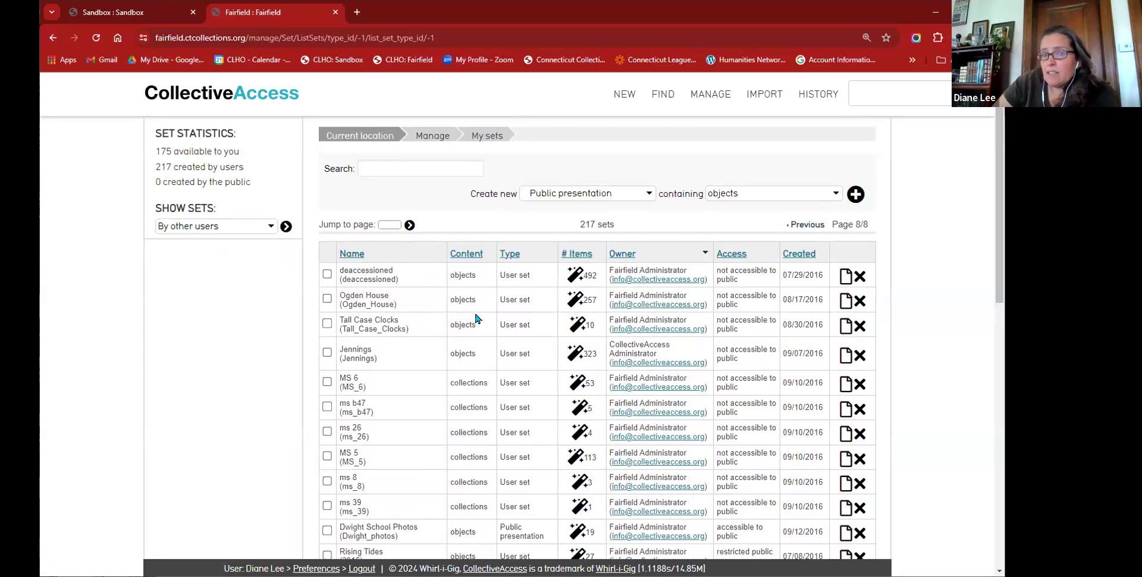
scroll(473, 423, "down", 2)
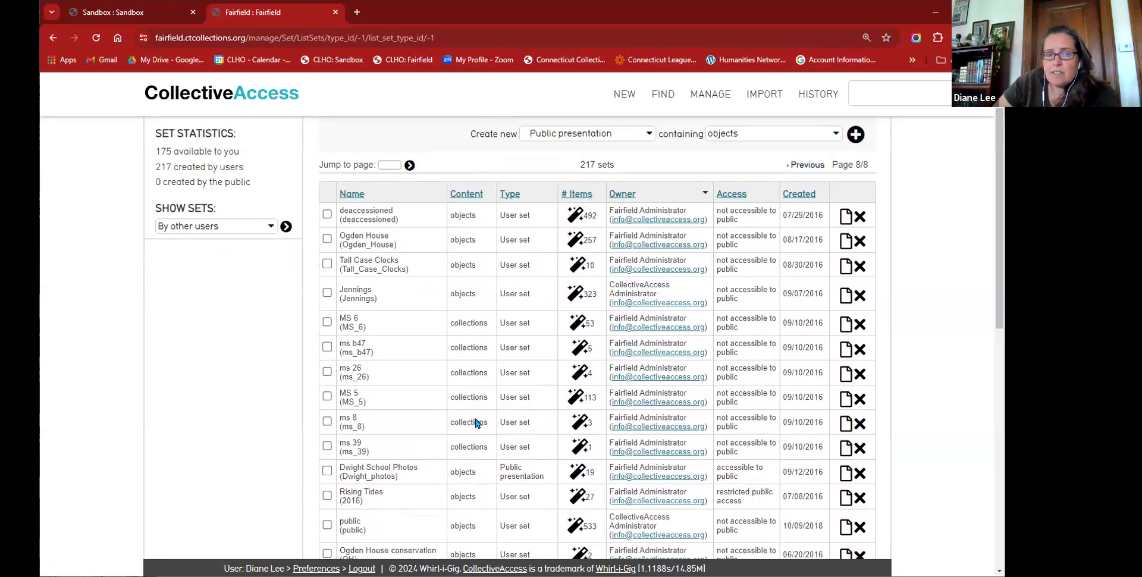
scroll(467, 334, "down", 6)
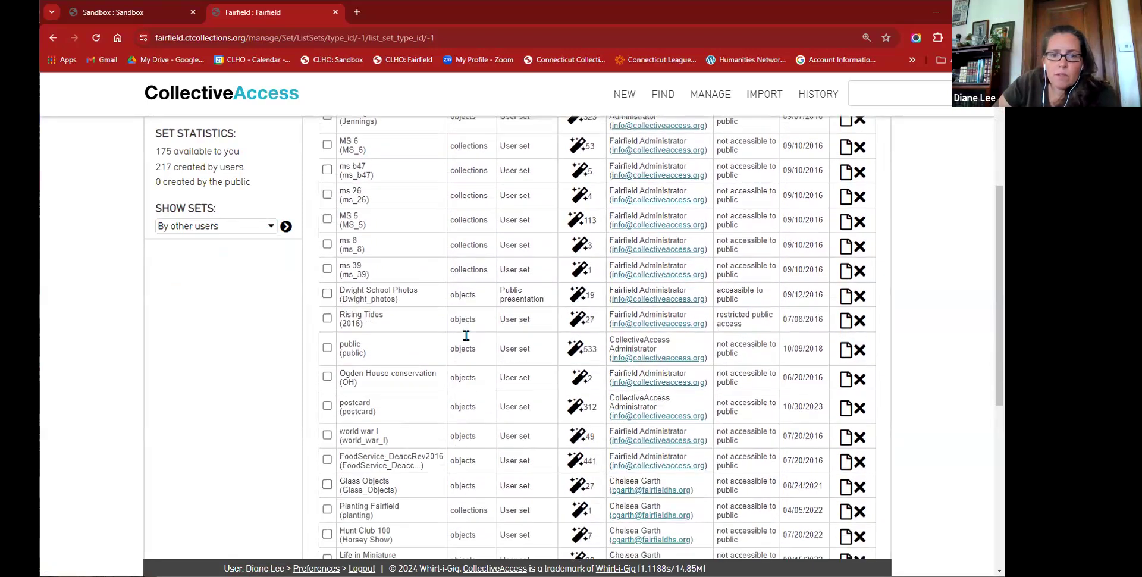
scroll(467, 341, "up", 8)
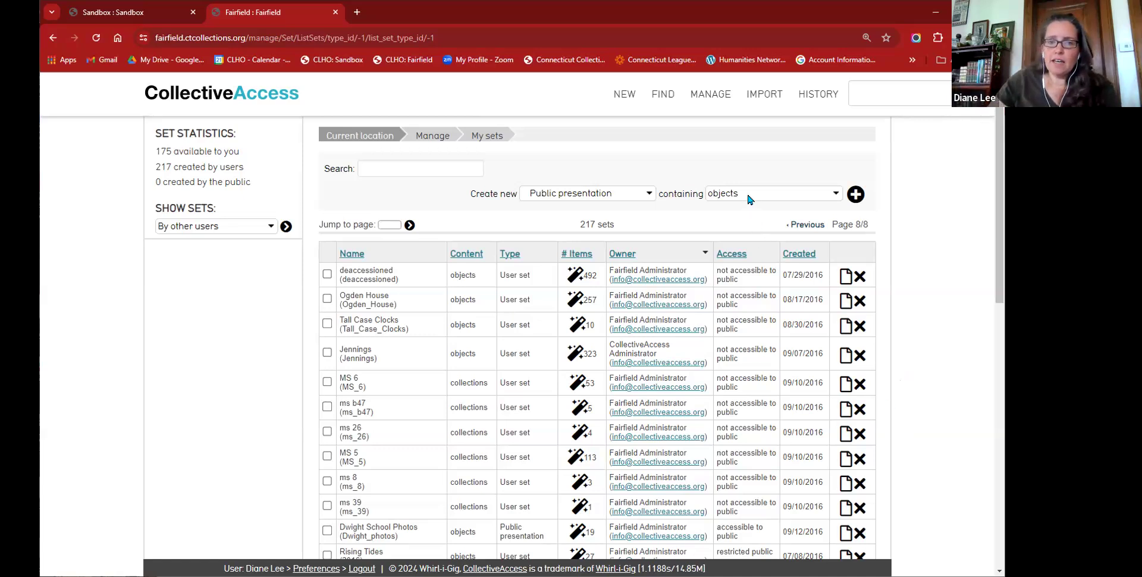
Step: Choose User set as the type for a new set and review which record types it can contain
left_click(637, 193)
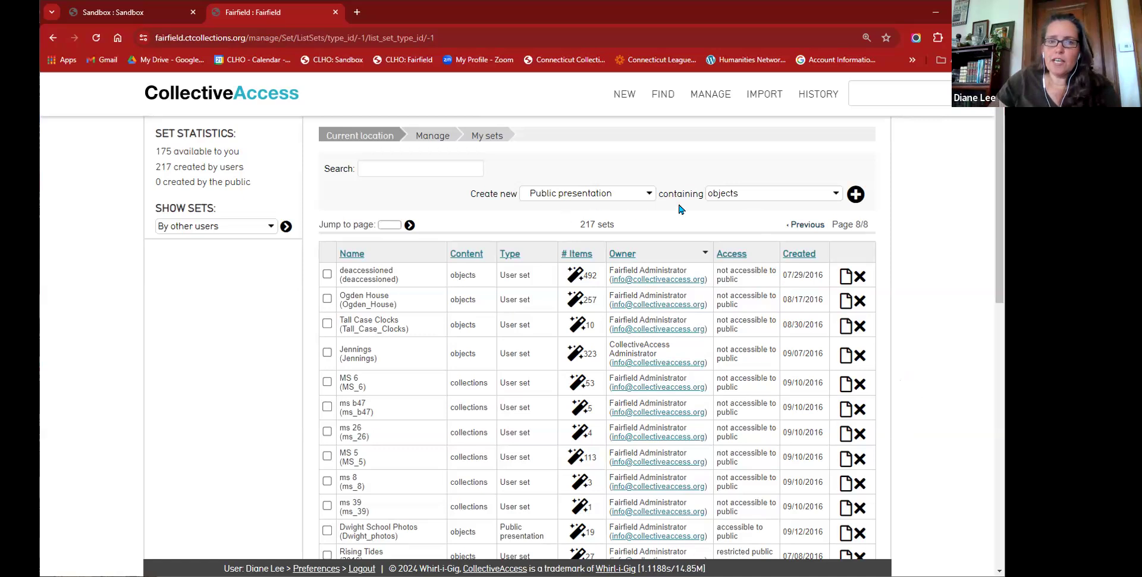
left_click(635, 208)
left_click(733, 200)
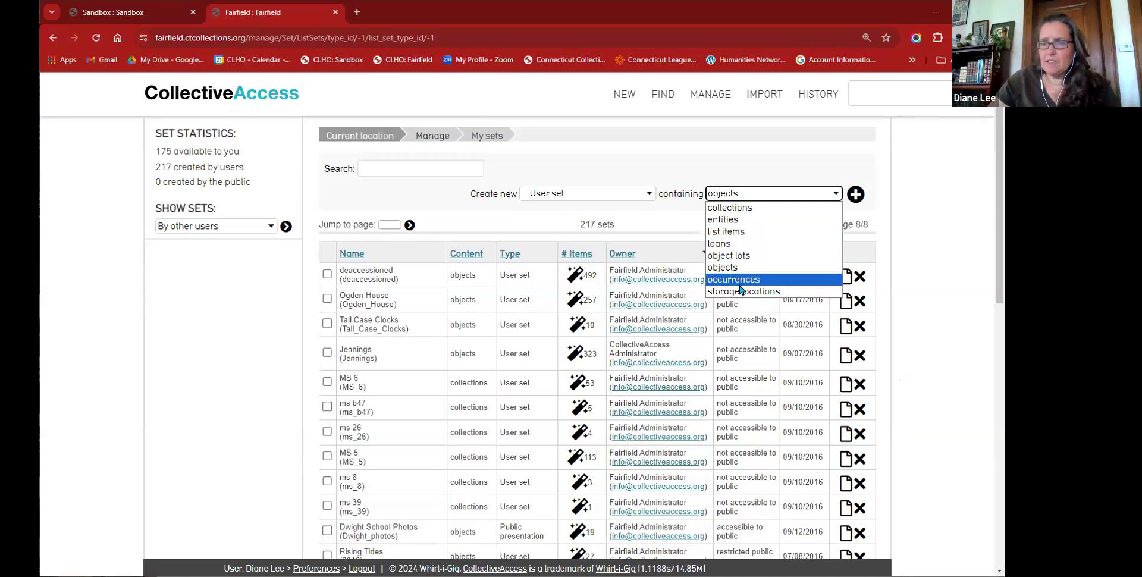
left_click(750, 193)
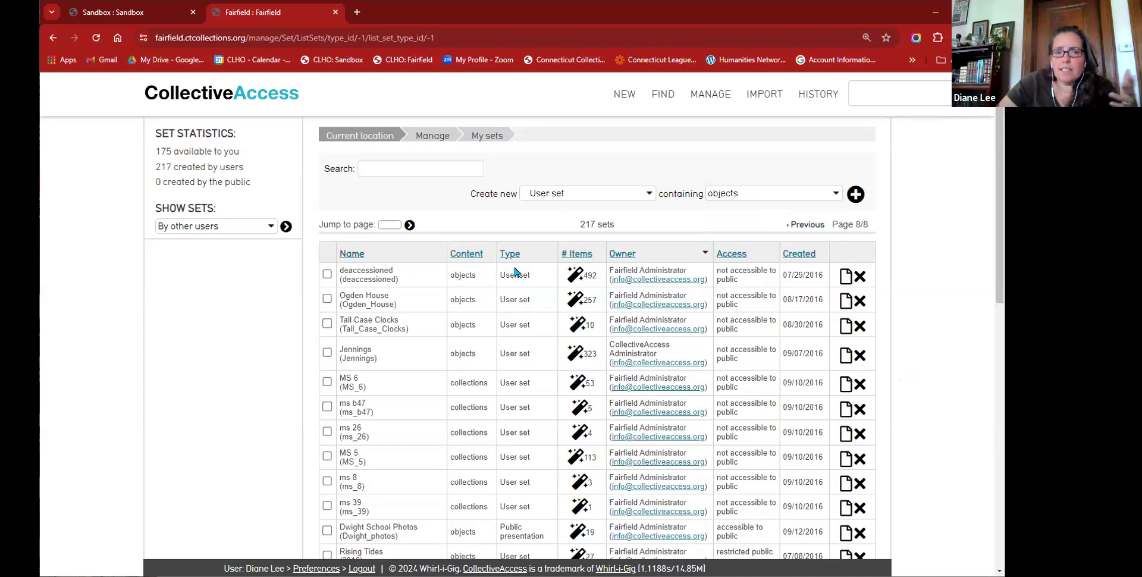
Step: Examine the type, item count, owner, access and creation date of the sets throughout the list
scroll(533, 324, "down", 2)
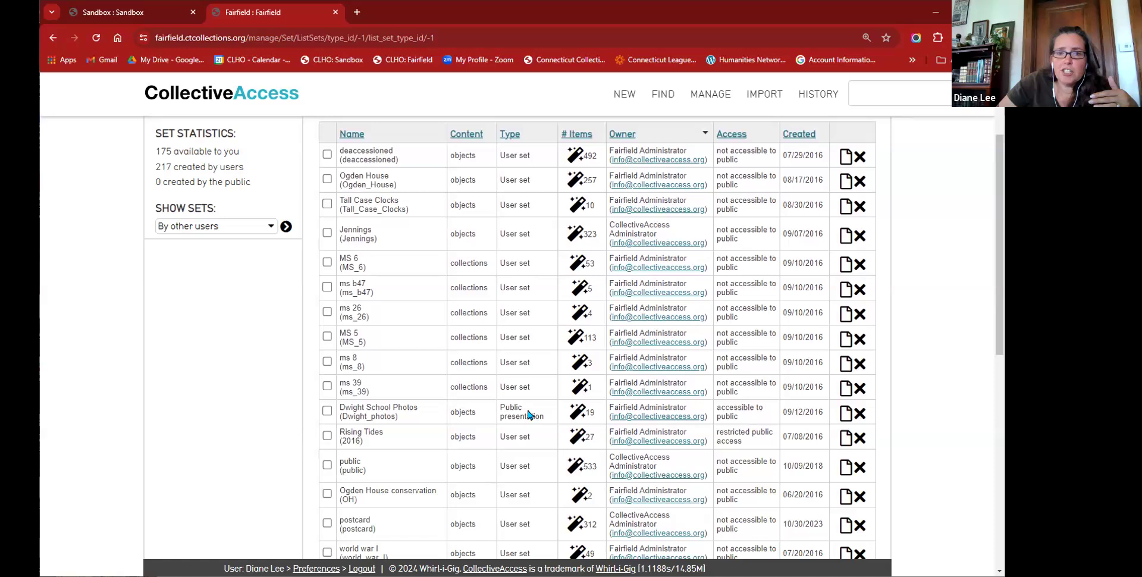
scroll(529, 415, "down", 5)
scroll(529, 414, "up", 8)
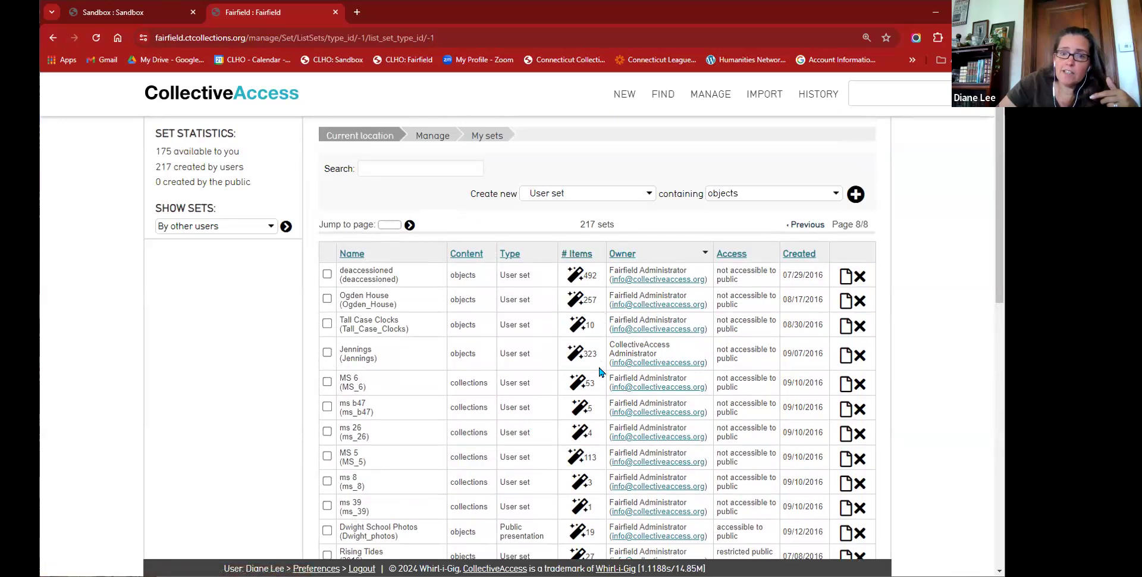
scroll(595, 406, "down", 4)
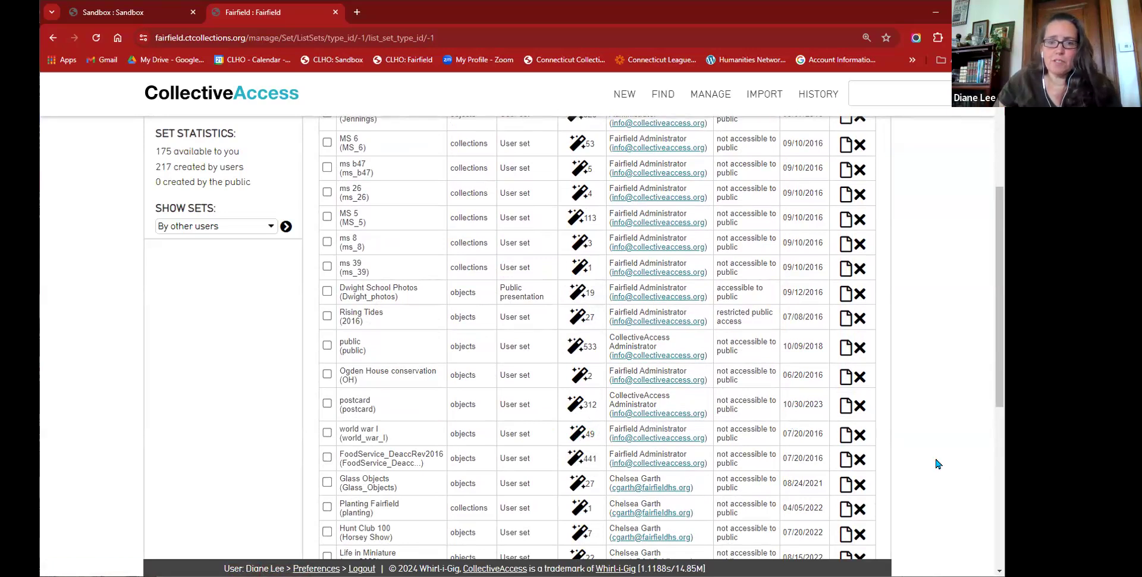
scroll(937, 464, "up", 4)
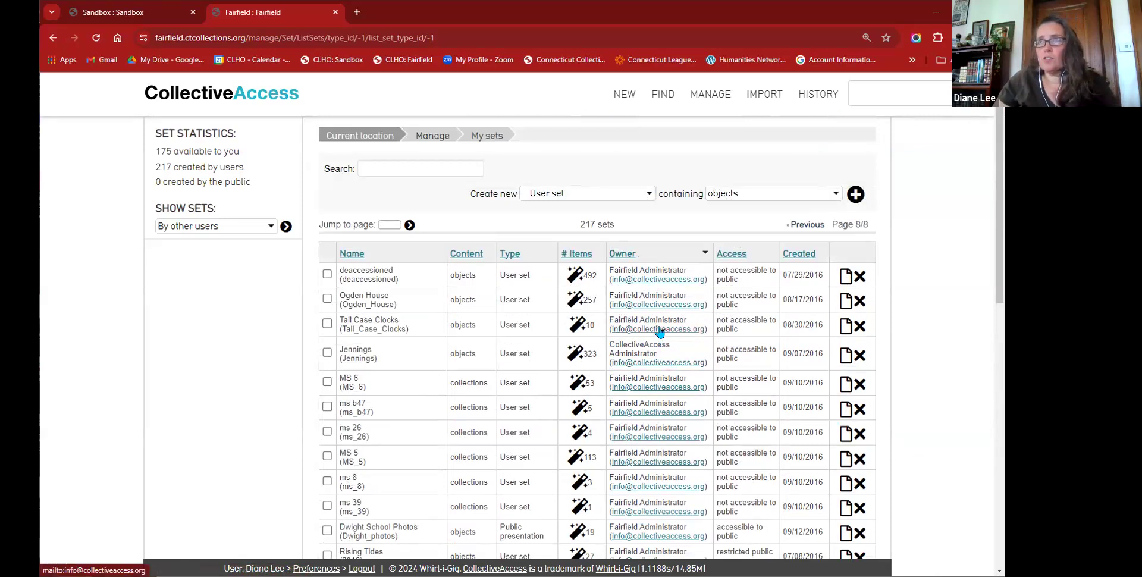
scroll(658, 330, "down", 10)
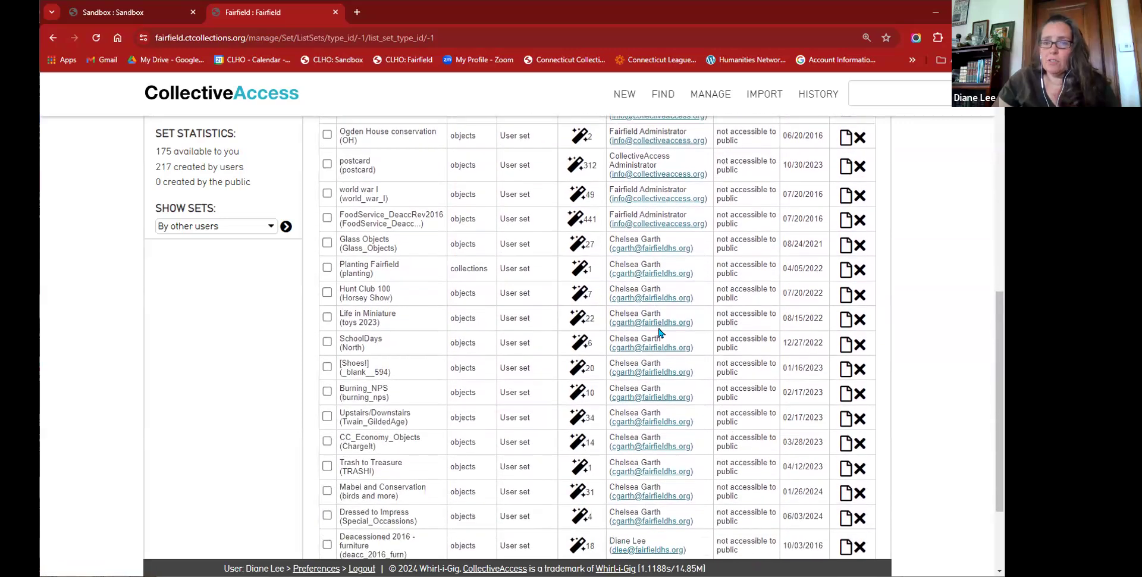
scroll(659, 333, "down", 2)
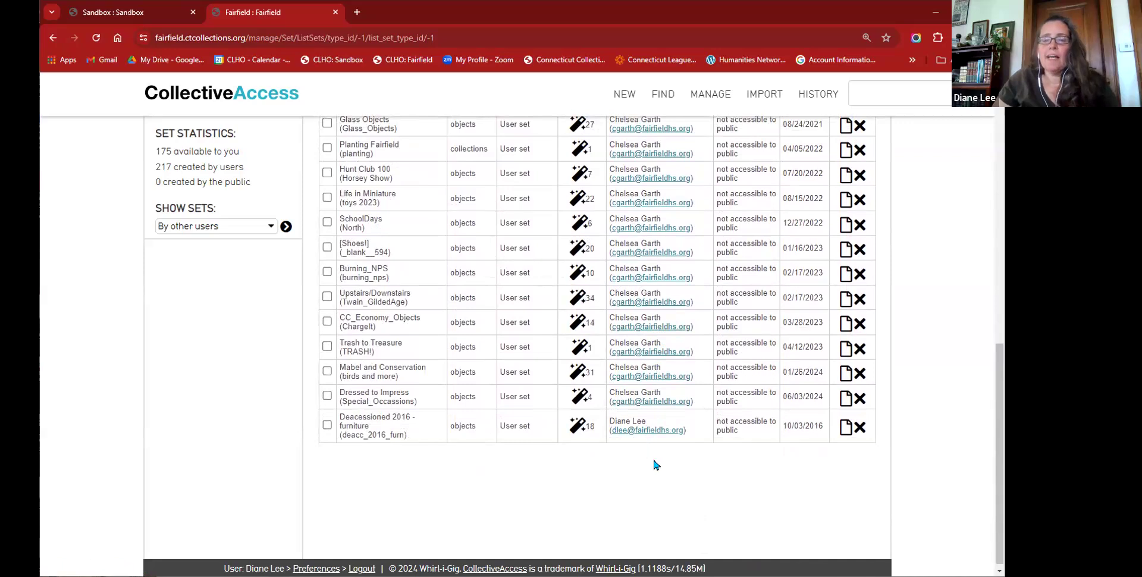
scroll(656, 464, "up", 10)
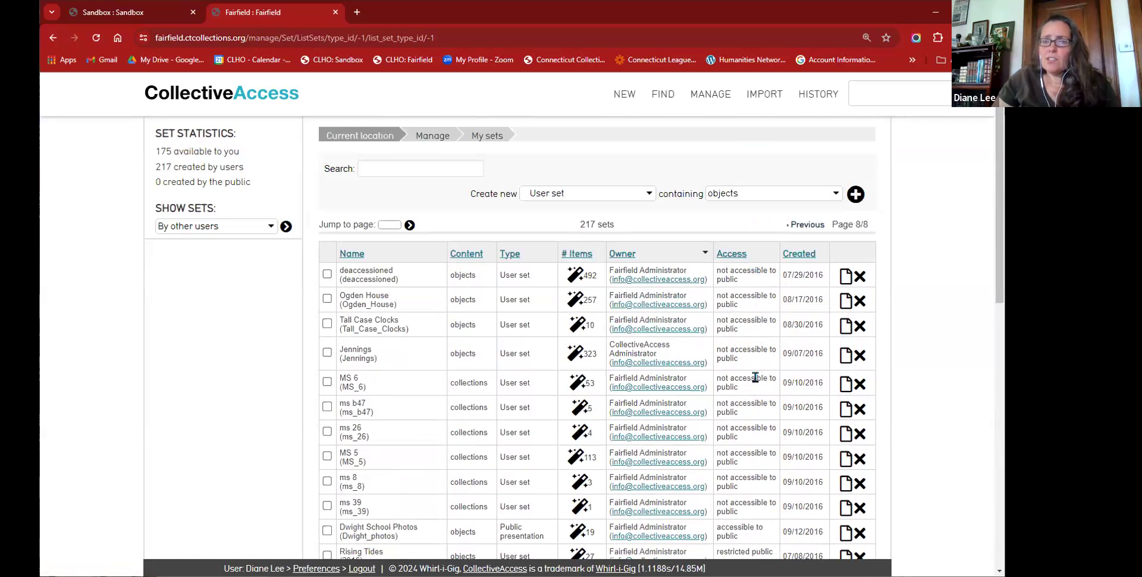
Step: Delete the "ms 39" user set from the list and confirm its removal
scroll(754, 395, "down", 2)
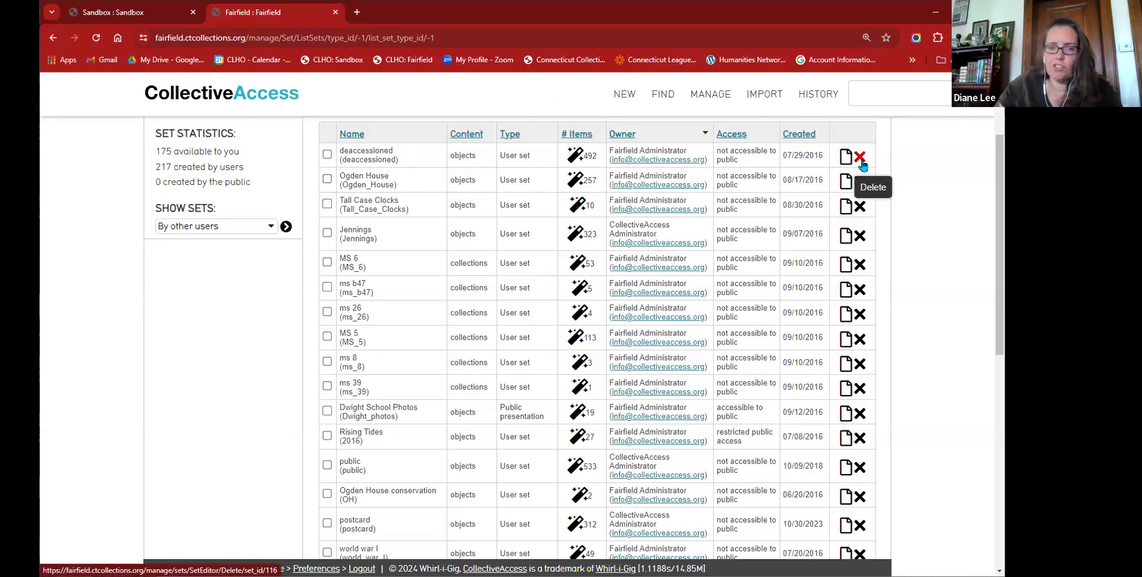
scroll(862, 223, "down", 7)
scroll(916, 256, "up", 7)
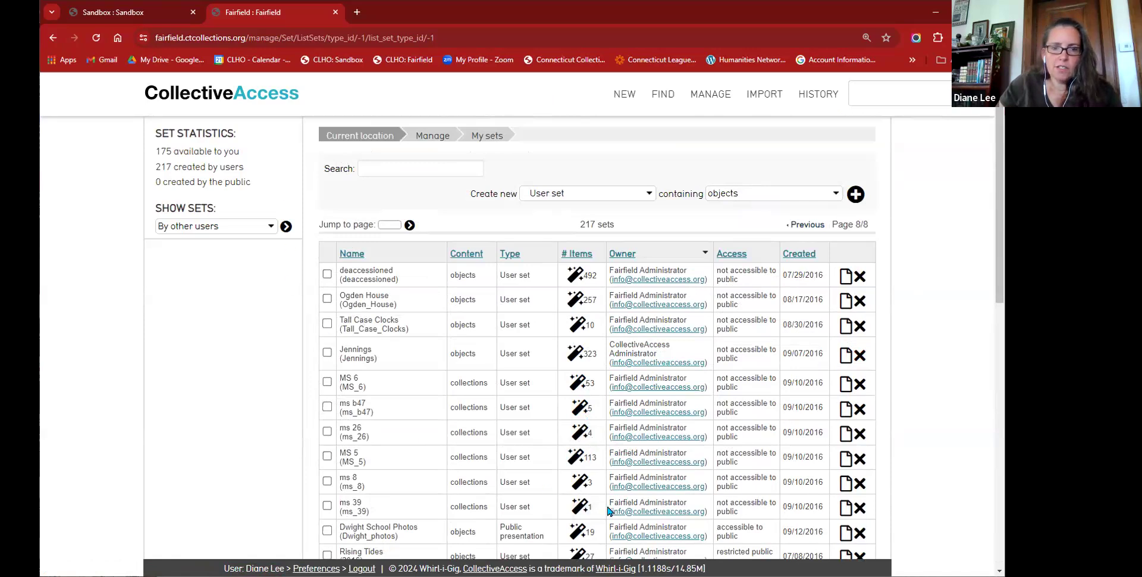
scroll(609, 496, "down", 1)
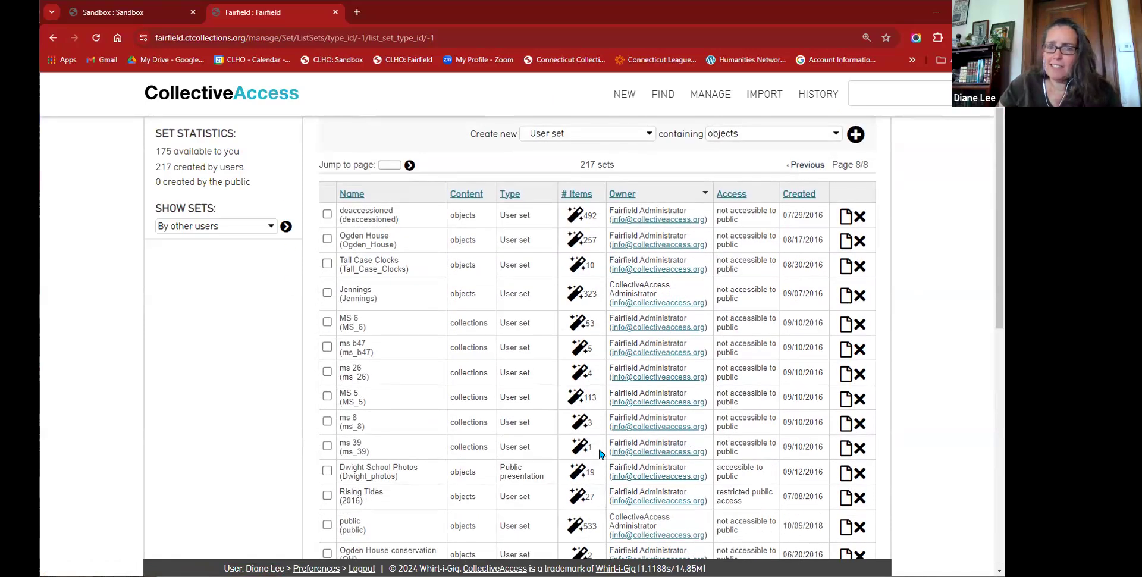
left_click(861, 454)
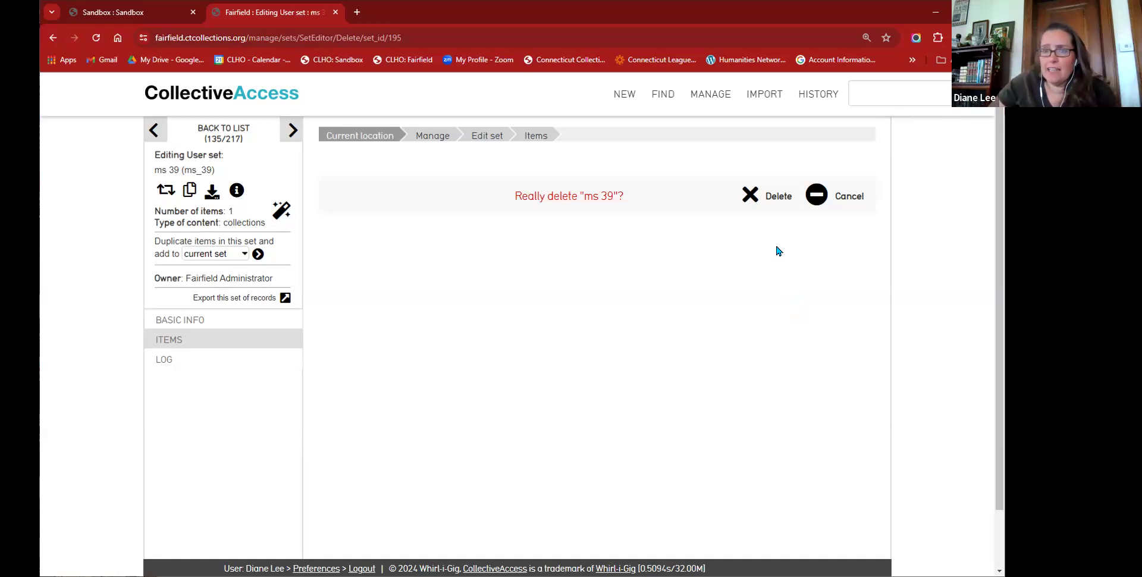
left_click(757, 202)
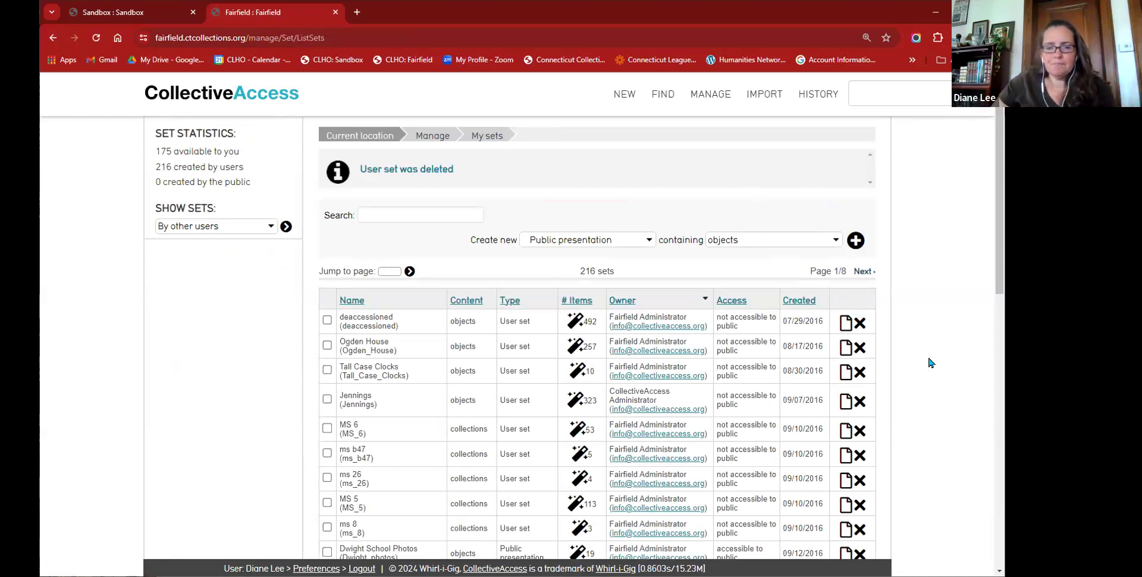
scroll(921, 354, "down", 1)
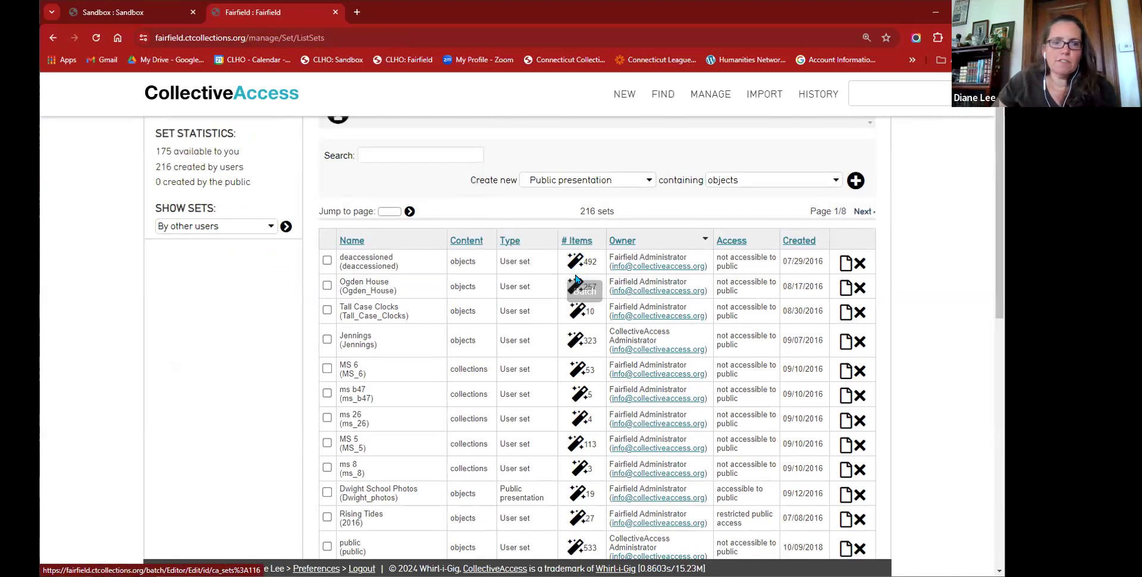
Step: Switch to the Sandbox database and list all of its objects from the dashboard counts
left_click(128, 15)
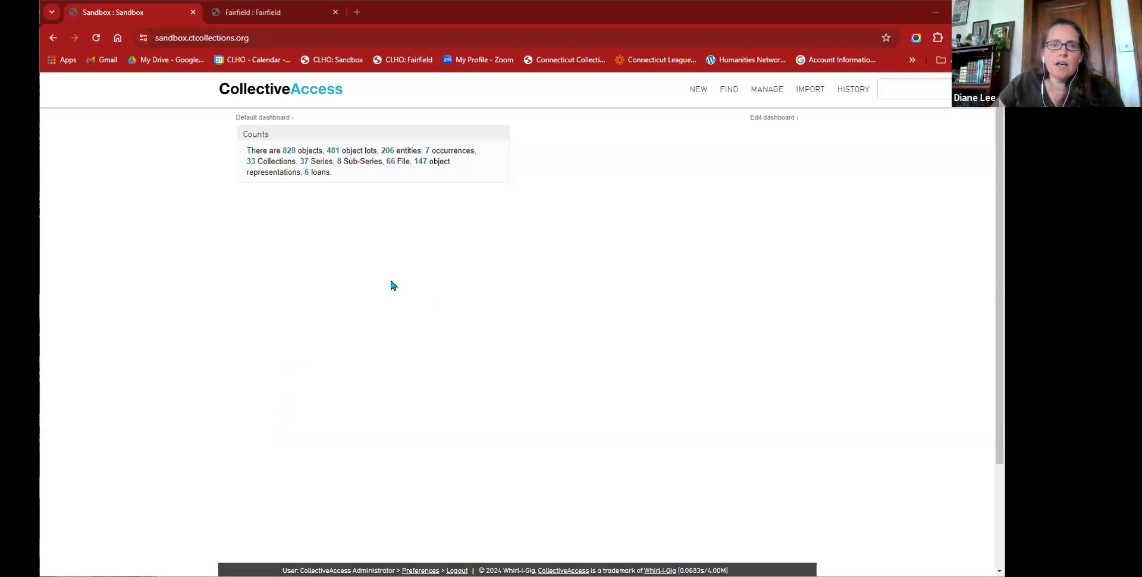
left_click(290, 156)
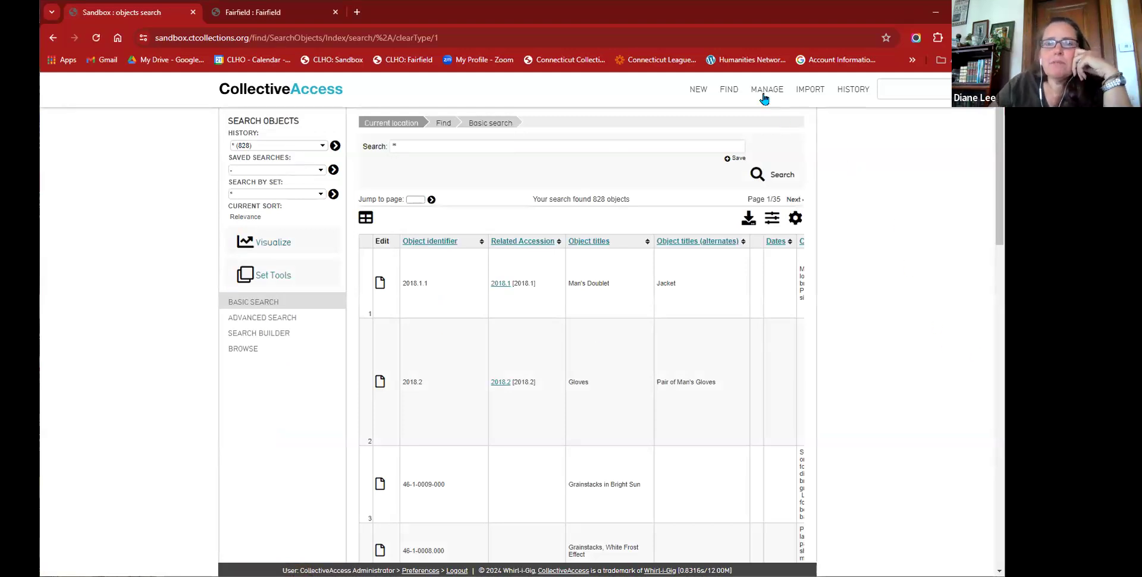
mouse_move(765, 96)
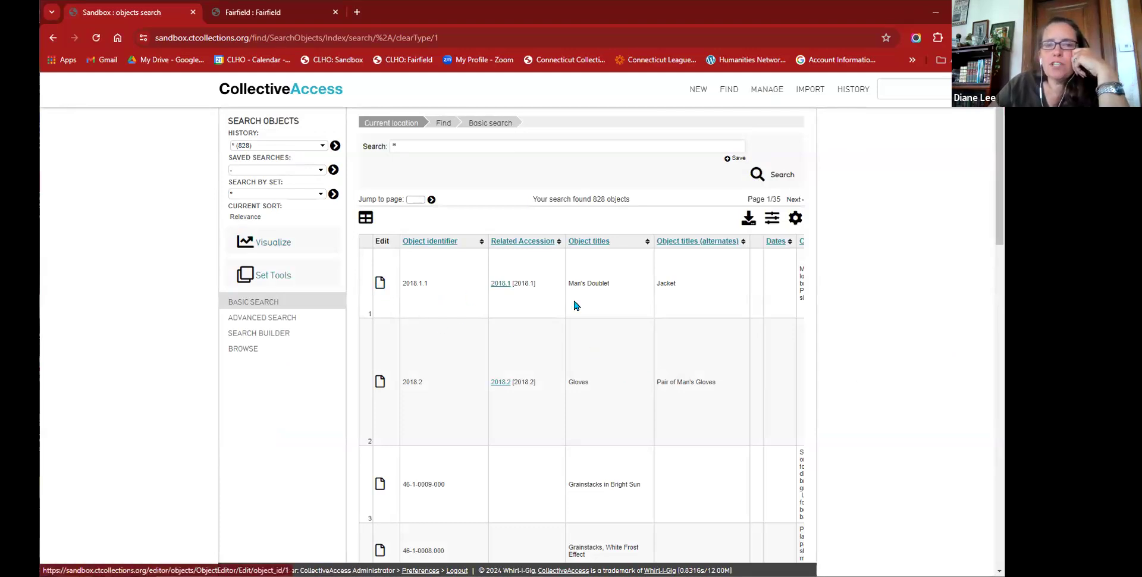
Step: Open the Man's Doublet record (2018.1.1) for editing and go to the related sets in its admin info
left_click(375, 290)
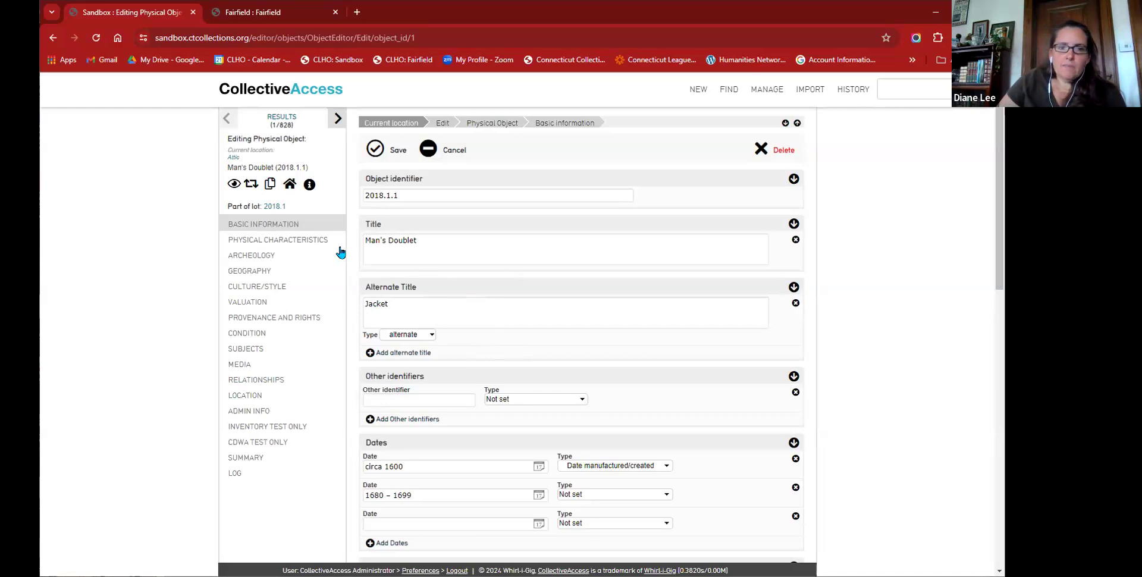
left_click(244, 412)
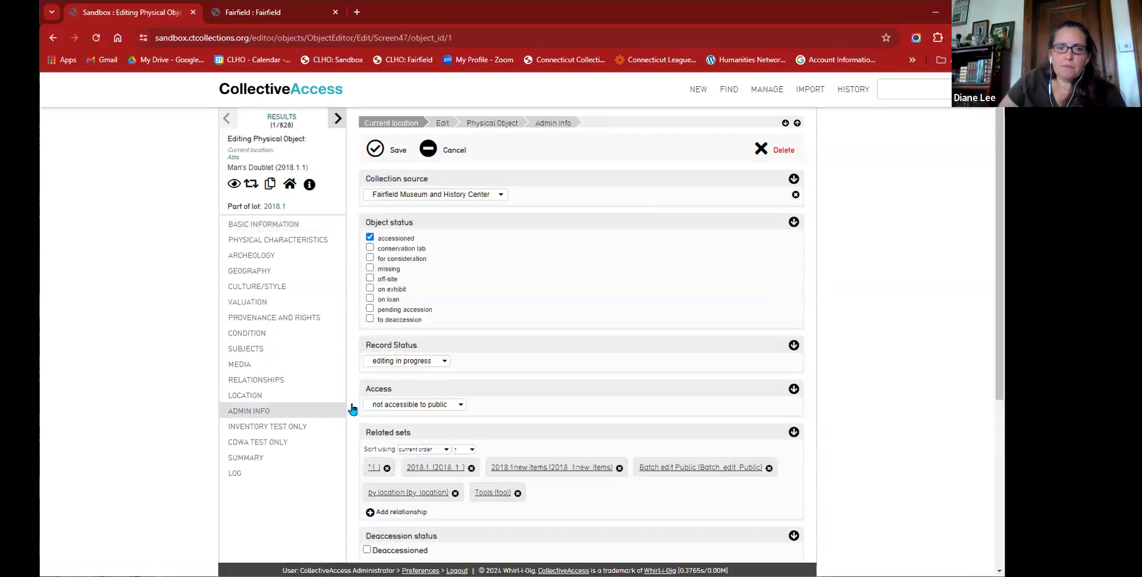
scroll(587, 334, "down", 2)
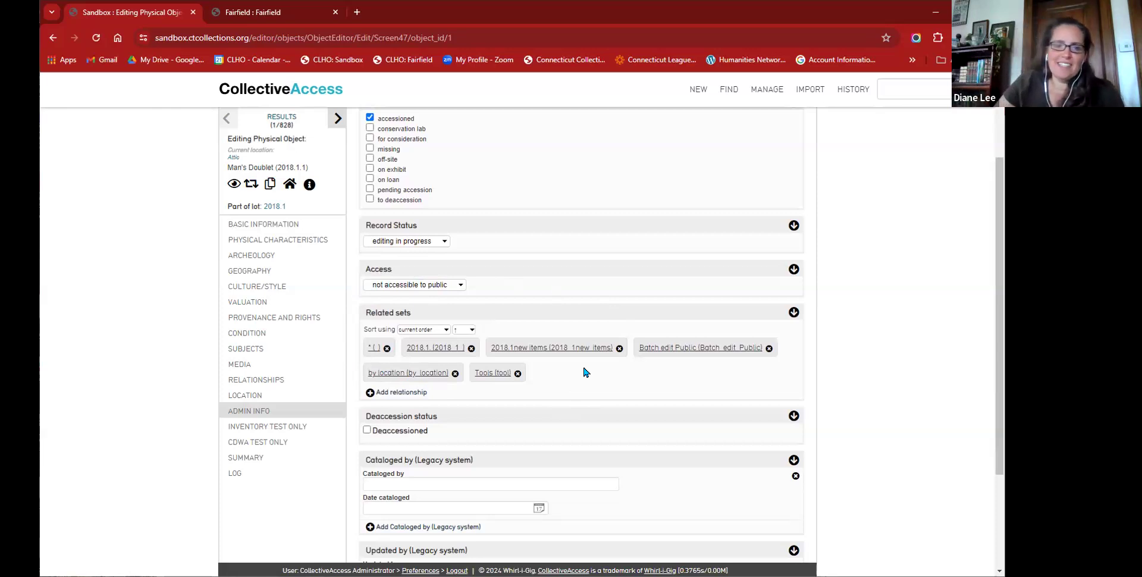
Step: Relate the Man's Doublet record to the set "Flower Exhib possible items" and save the record
left_click(413, 392)
left_click(413, 395)
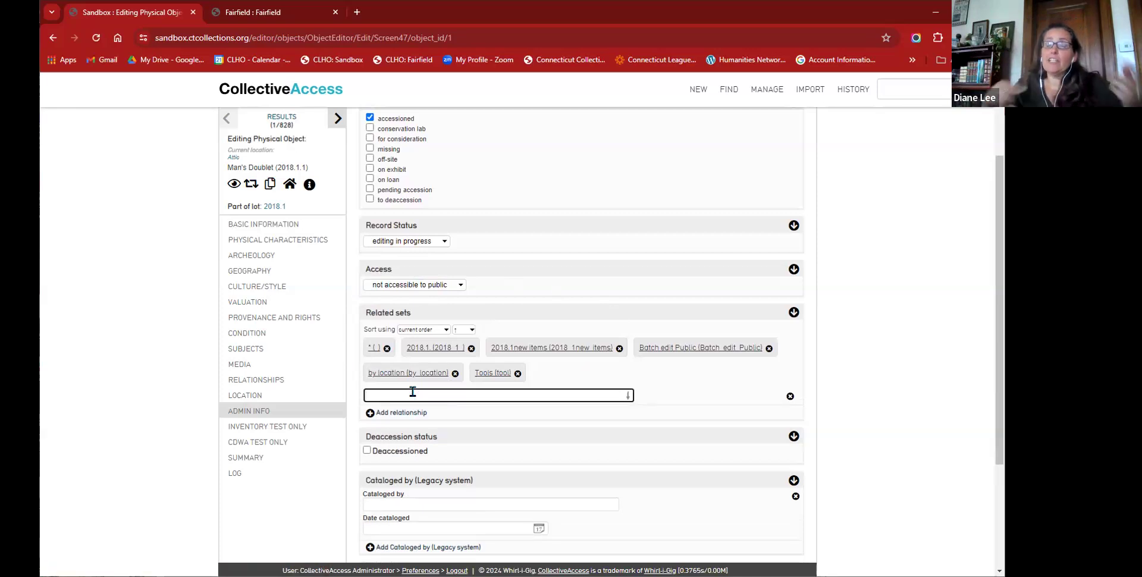
type("flower")
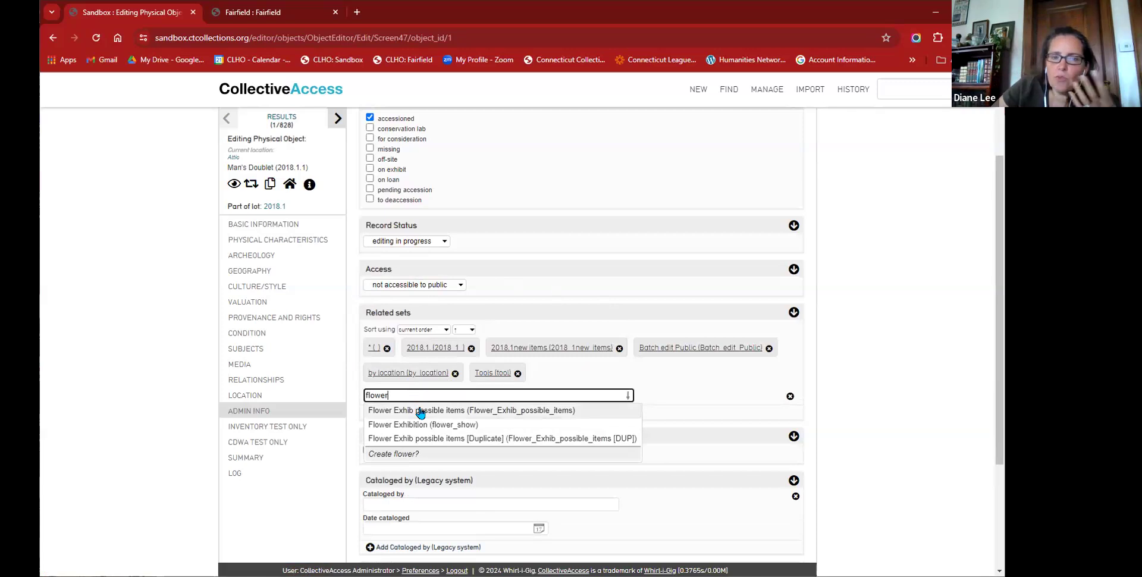
left_click(420, 413)
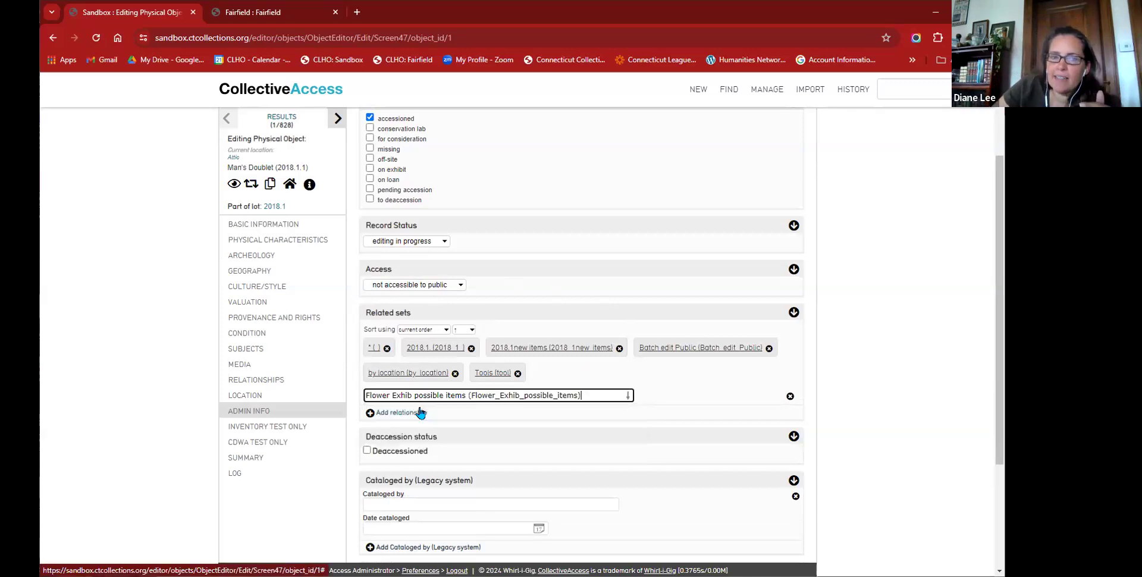
scroll(599, 417, "down", 3)
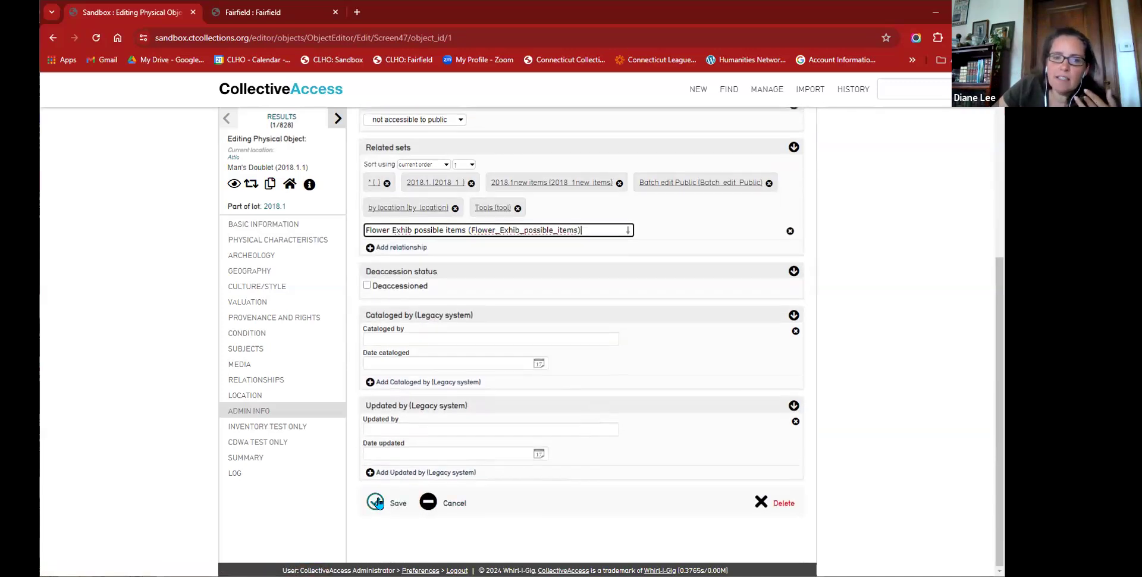
left_click(412, 511)
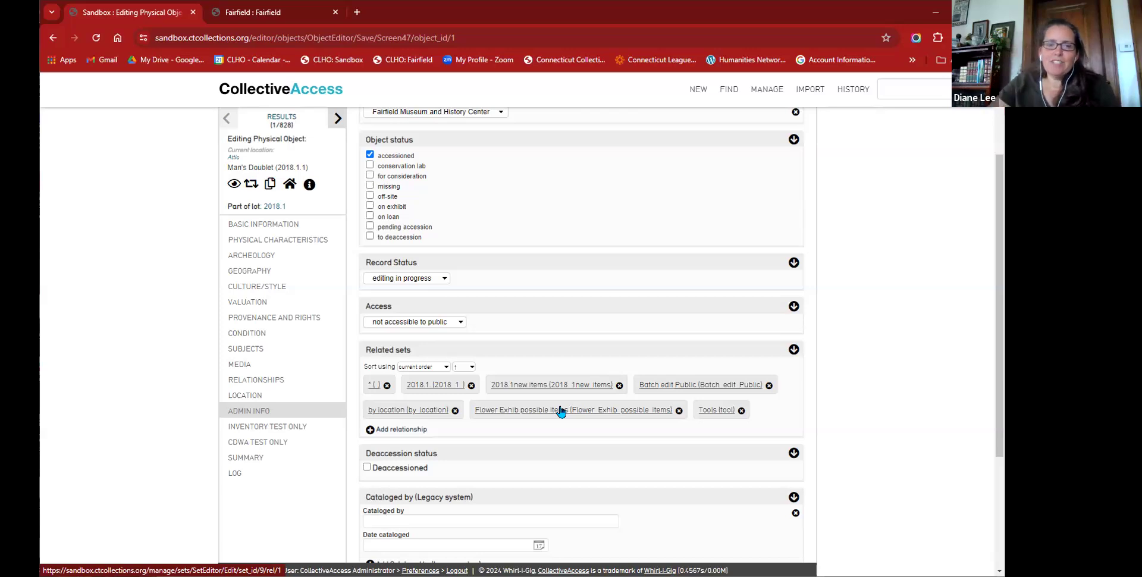
Step: Look up "vest" as a related set and copy the object's identifier 2018.1.1 from the record's heading
left_click(415, 429)
type("vest")
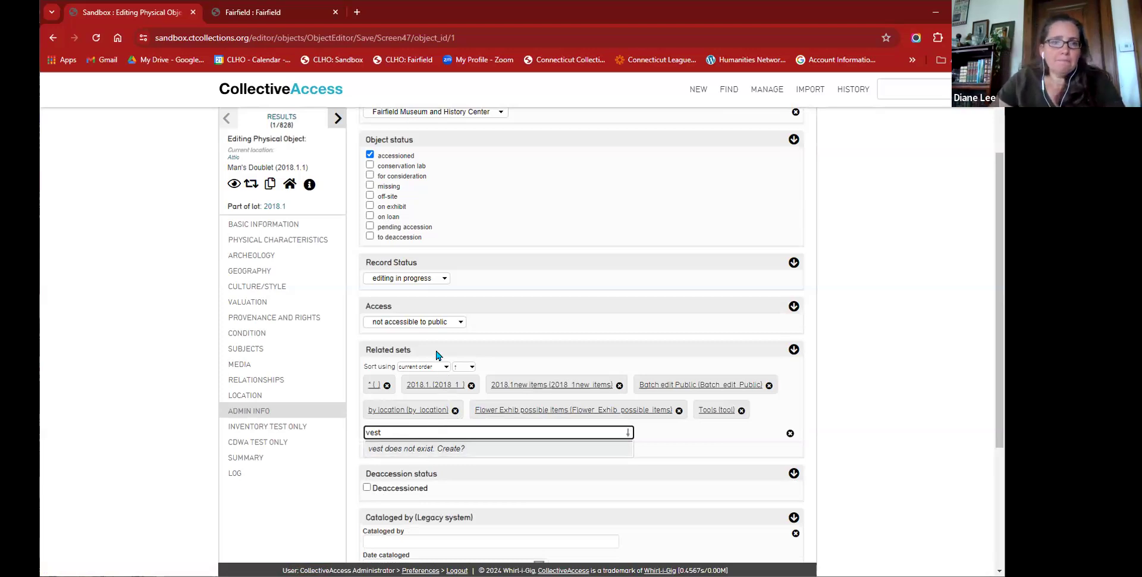
left_click_drag(307, 166, 279, 166)
key("ctrl+c")
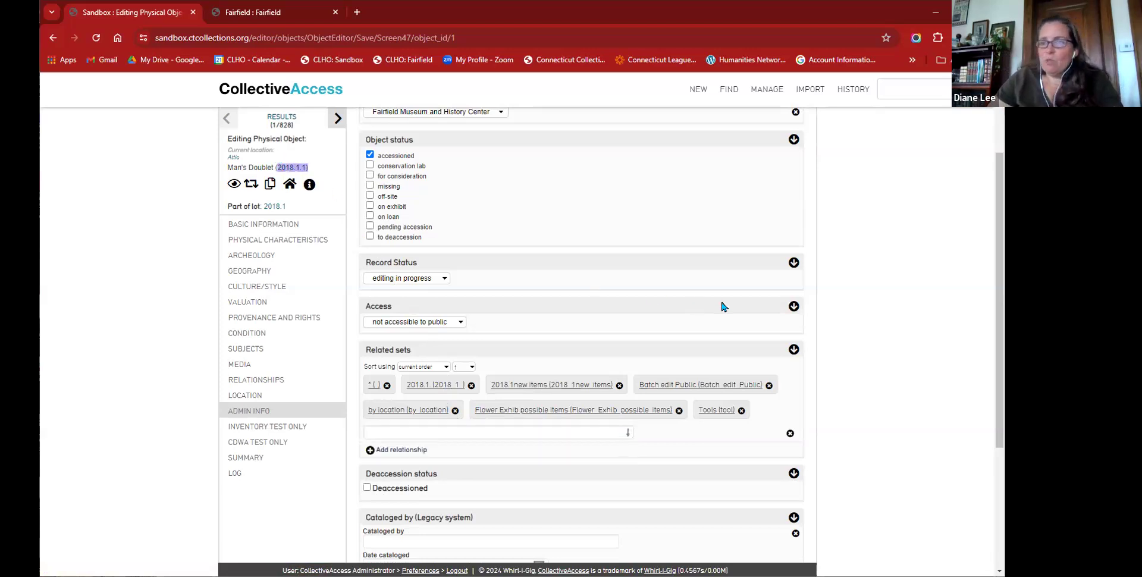
left_click(904, 367)
scroll(904, 367, "up", 2)
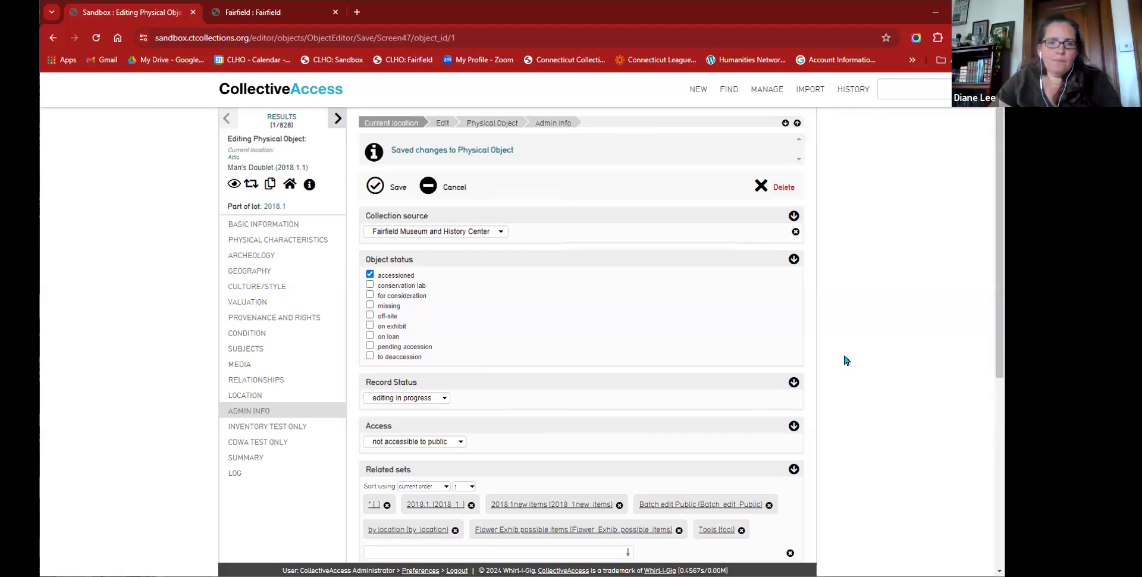
Step: Leave the record without saving, list all sets, and start a new user set containing objects
mouse_move(773, 95)
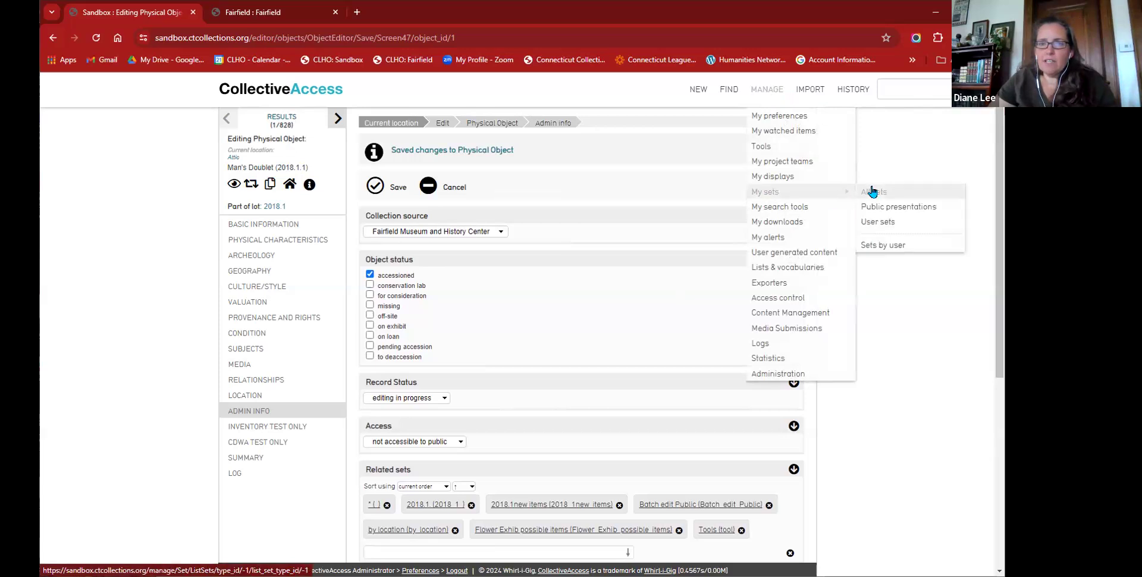
left_click(871, 192)
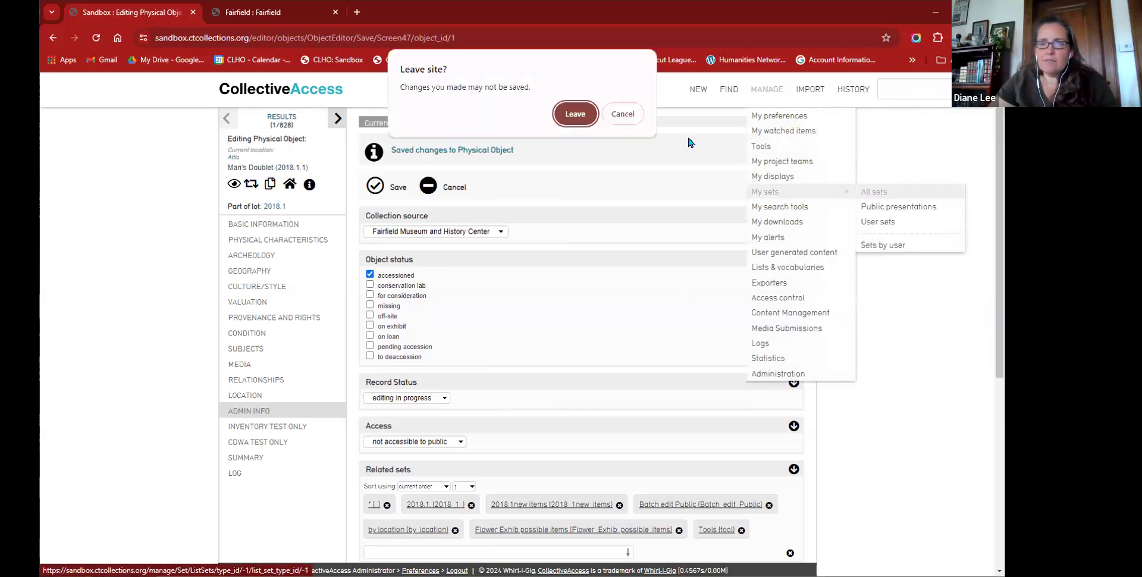
left_click(568, 119)
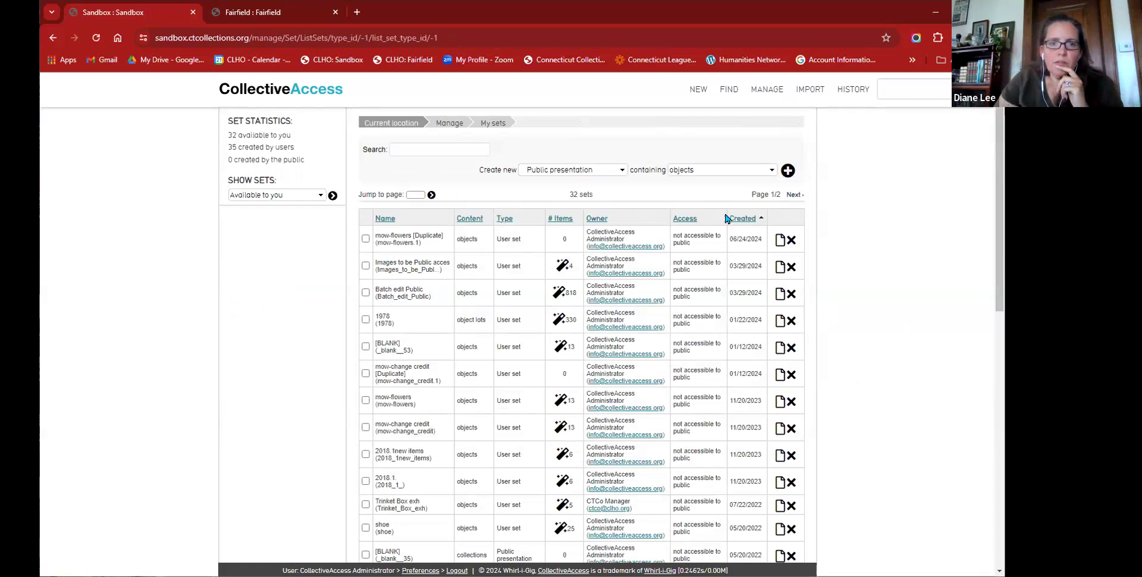
left_click(562, 172)
left_click(553, 188)
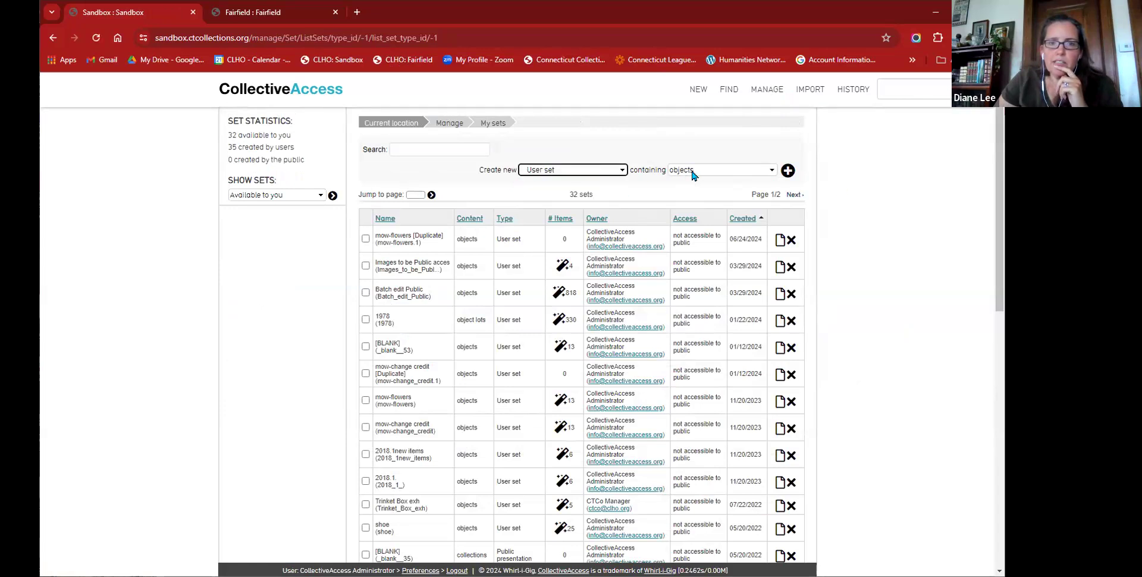
left_click(773, 172)
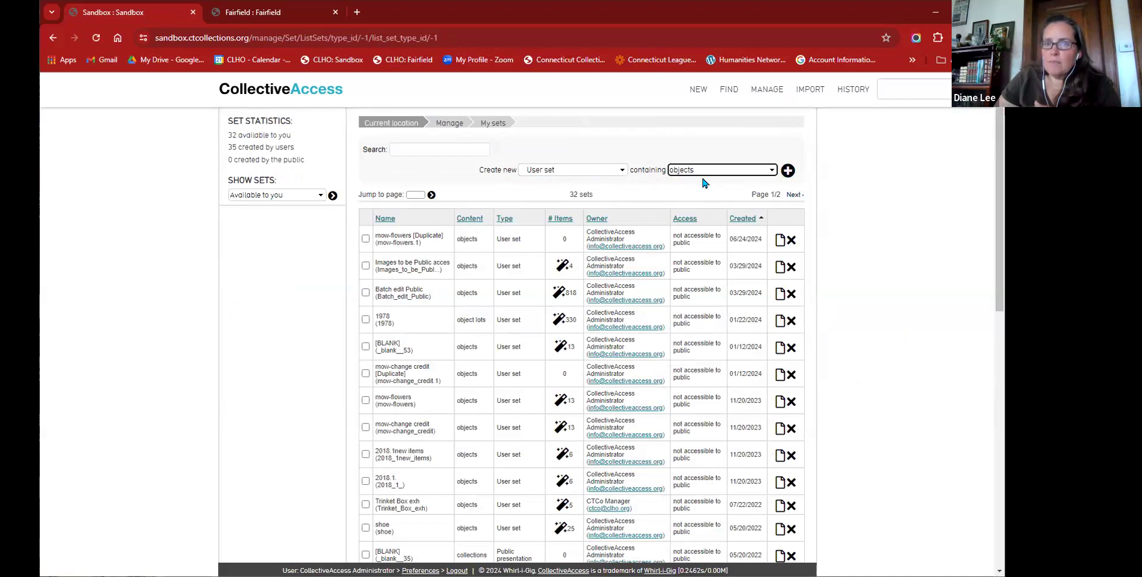
left_click(787, 171)
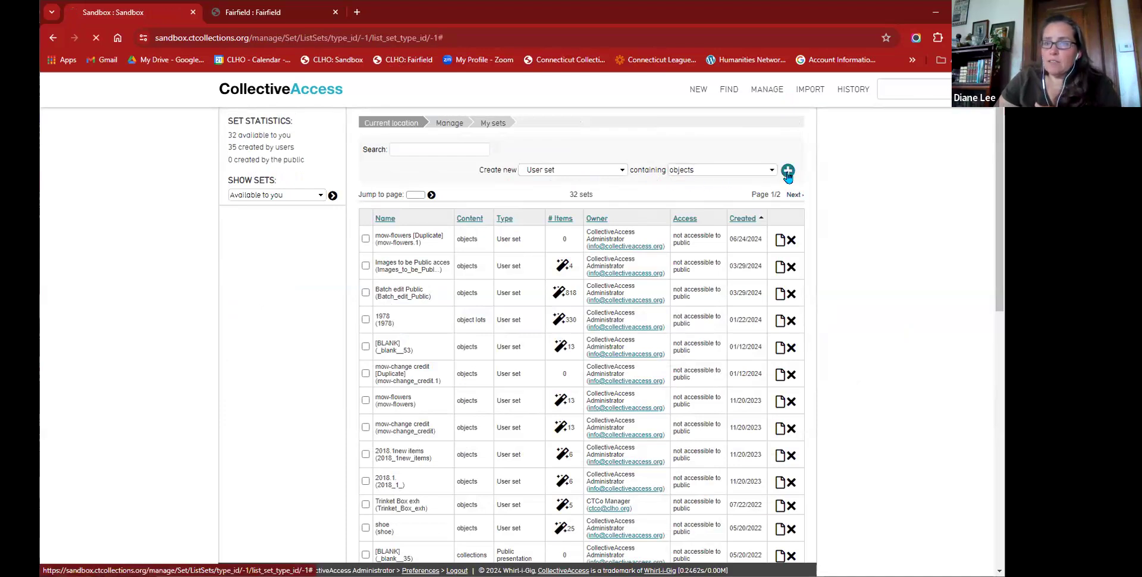
Step: Add Man's Doublet (2018.1.1) to the new set using the copied identifier and save the set
left_click(613, 218)
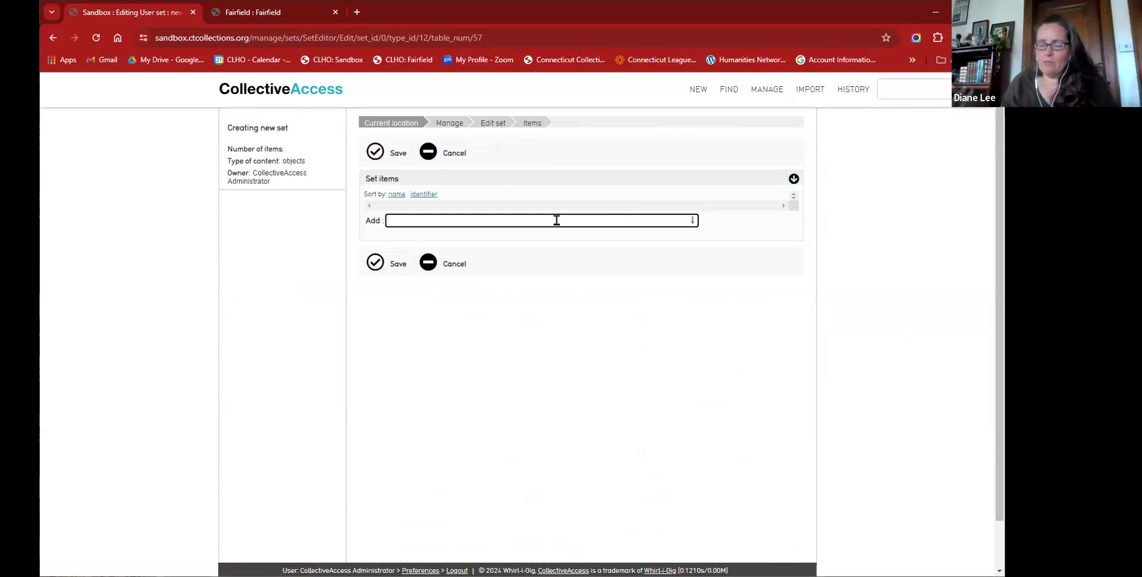
key("ctrl+v")
key("BackSpace")
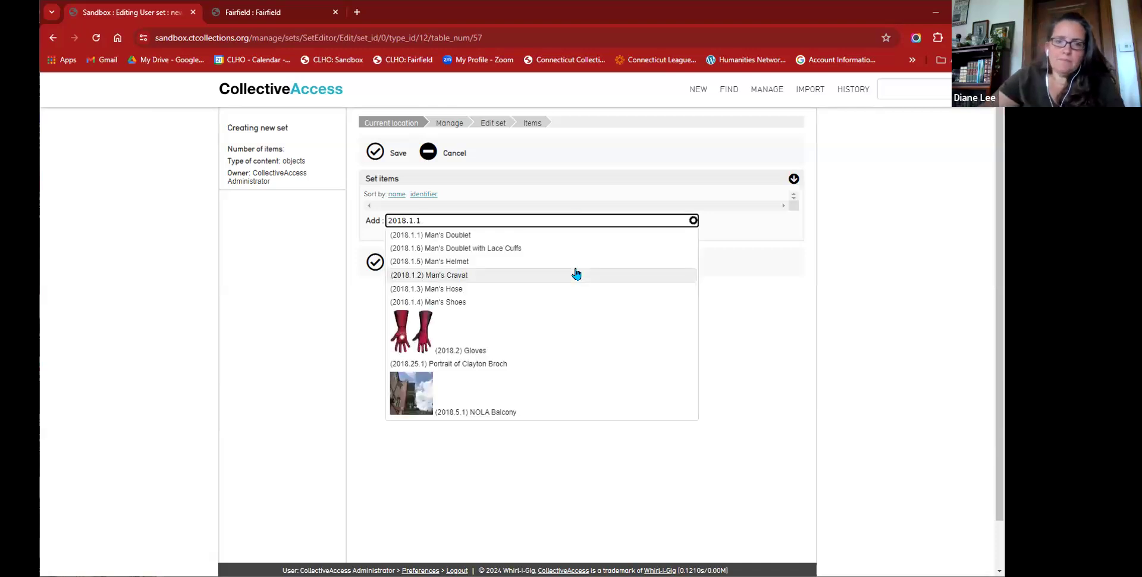
left_click(459, 238)
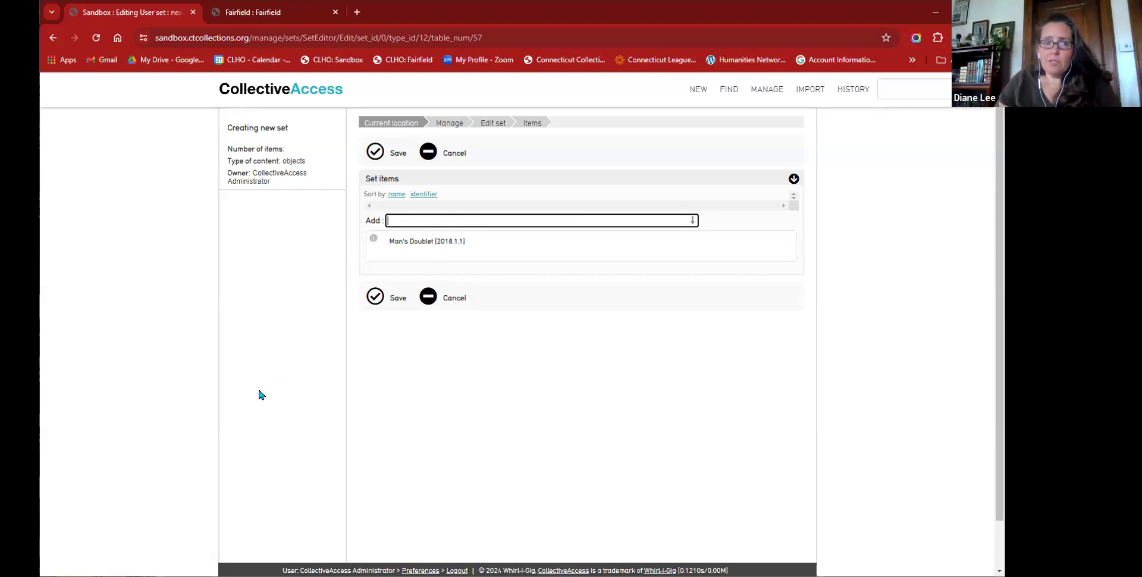
left_click(379, 299)
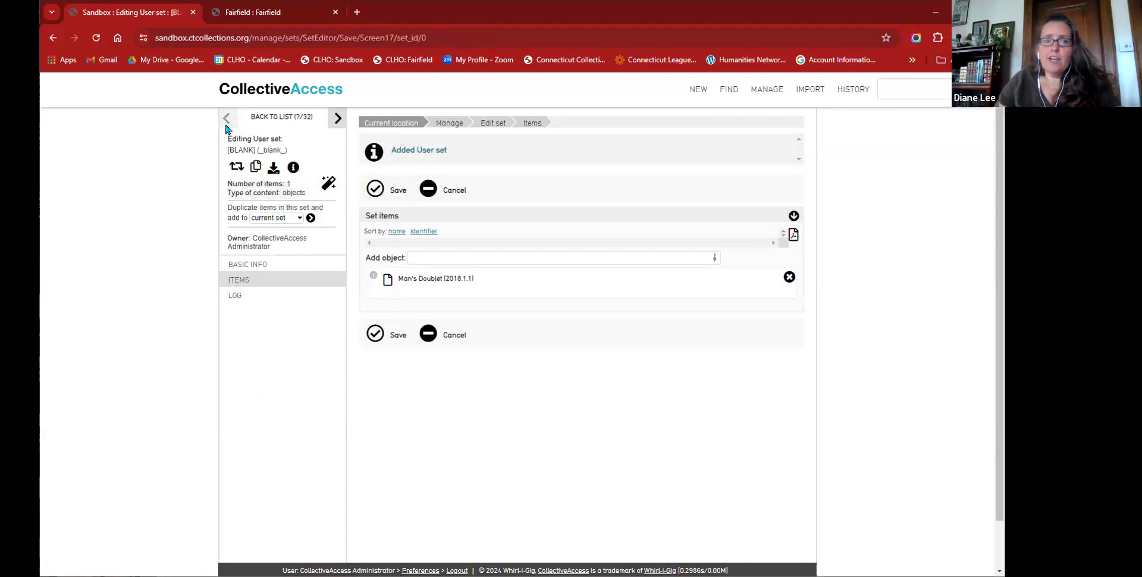
Step: Open the blank set's basic info and replace its title with "Vests"
left_click_drag(283, 150, 229, 150)
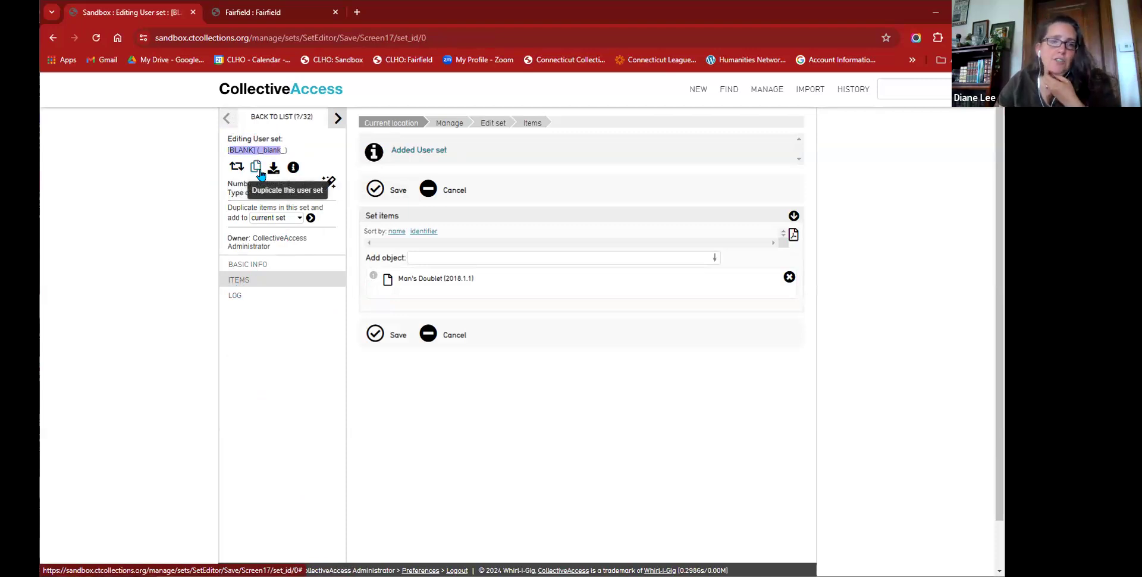
left_click(290, 171)
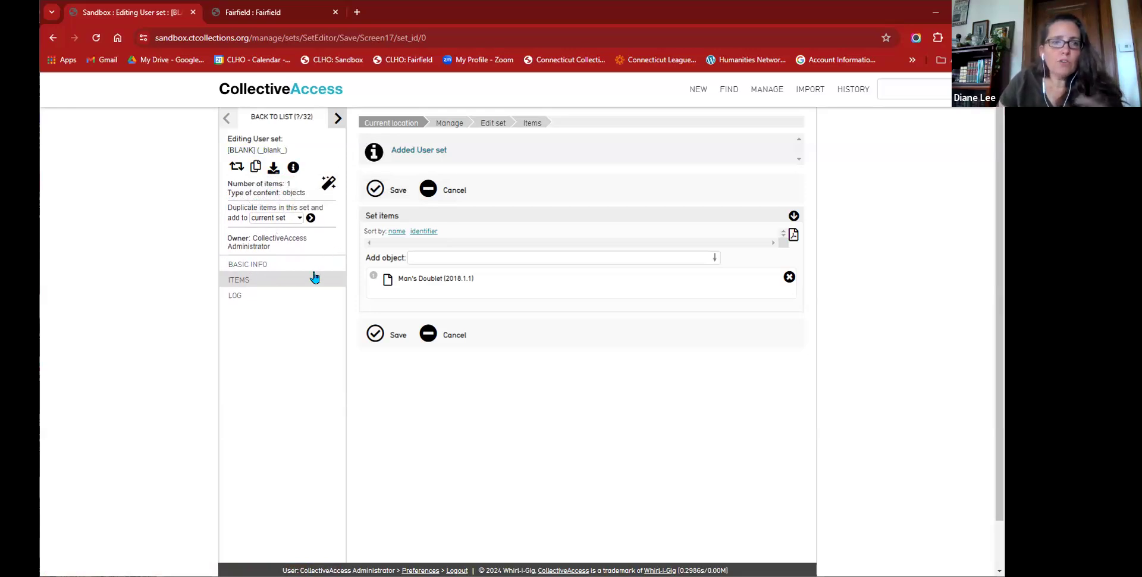
left_click(258, 270)
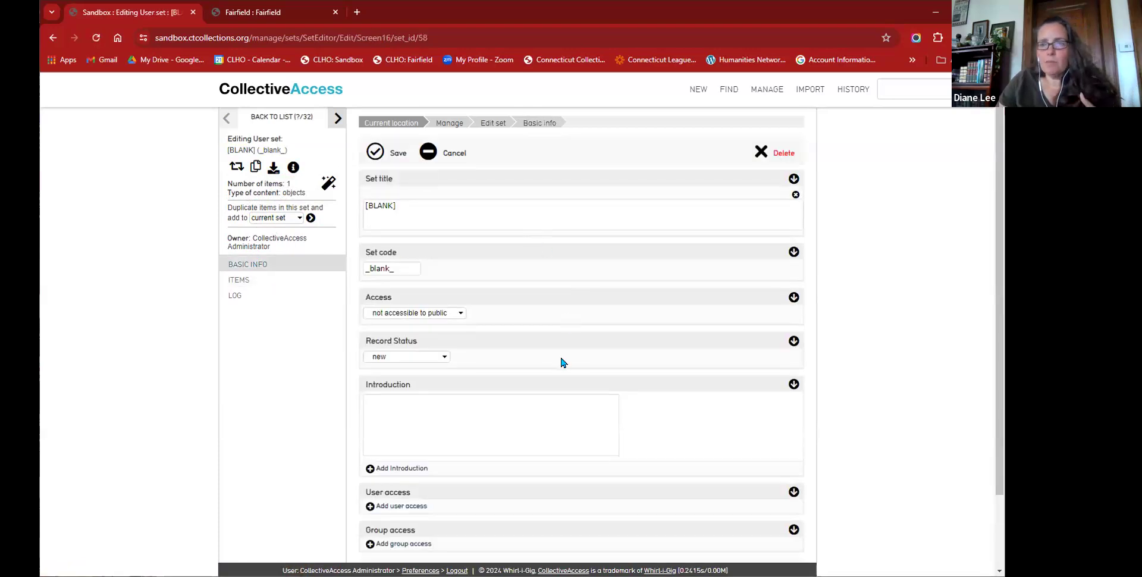
triple_click(560, 217)
type("Vests")
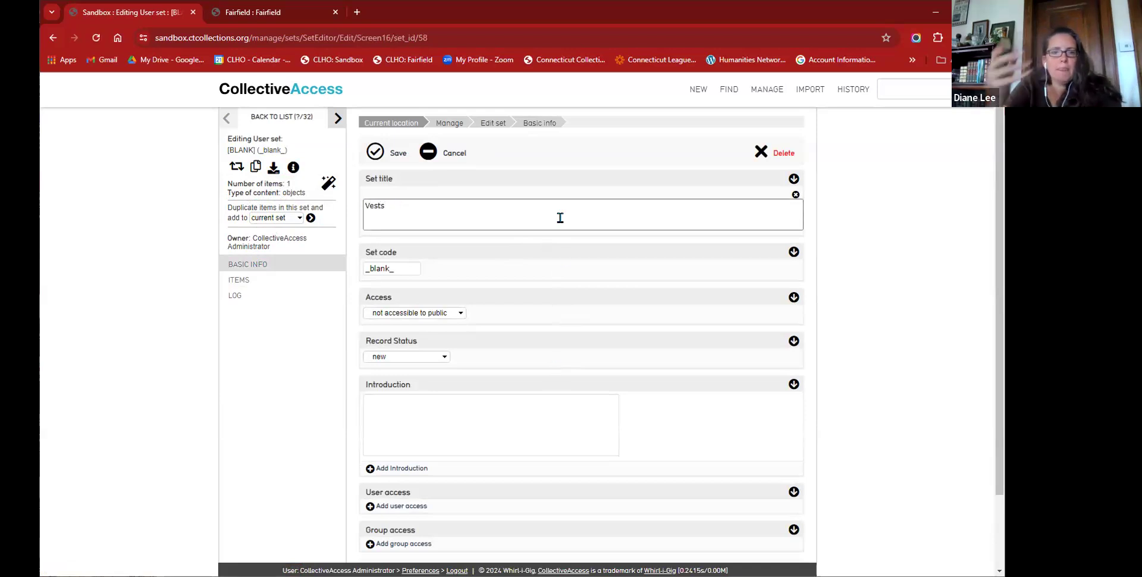
Step: Replace the set code with "vest"
left_click(410, 266)
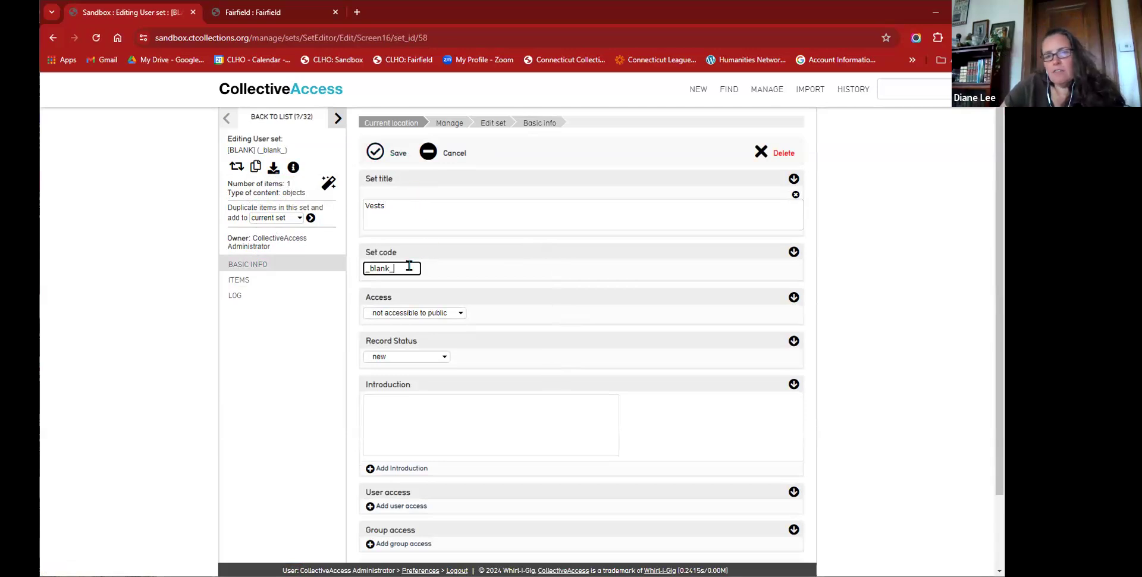
key("BackSpace")
key("BackSpace")
key("BackSpace")
key("BackSpace")
key("BackSpace")
key("BackSpace")
key("BackSpace")
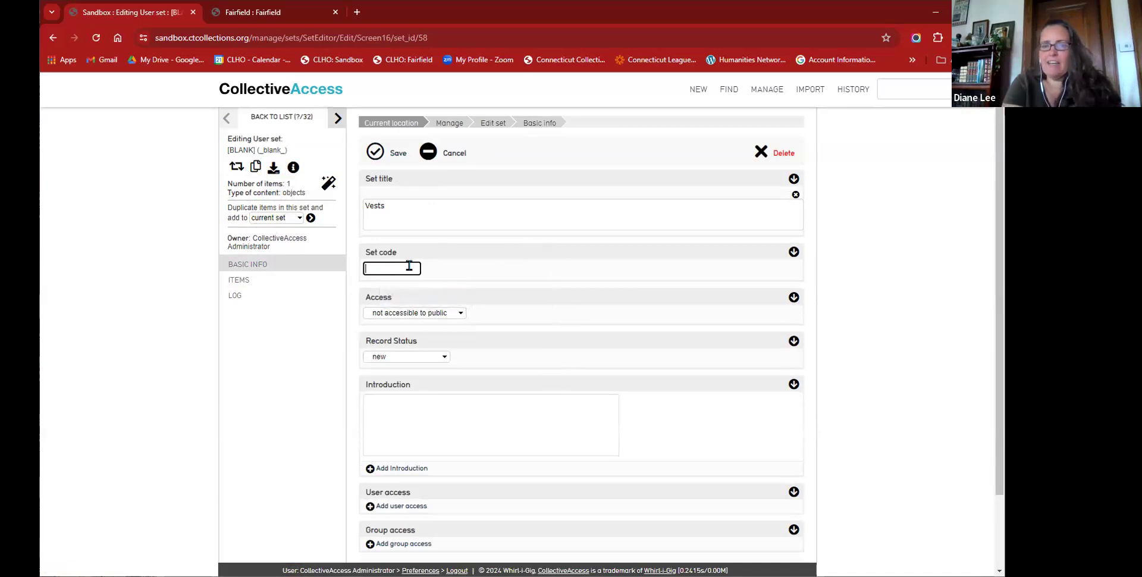
type("vest")
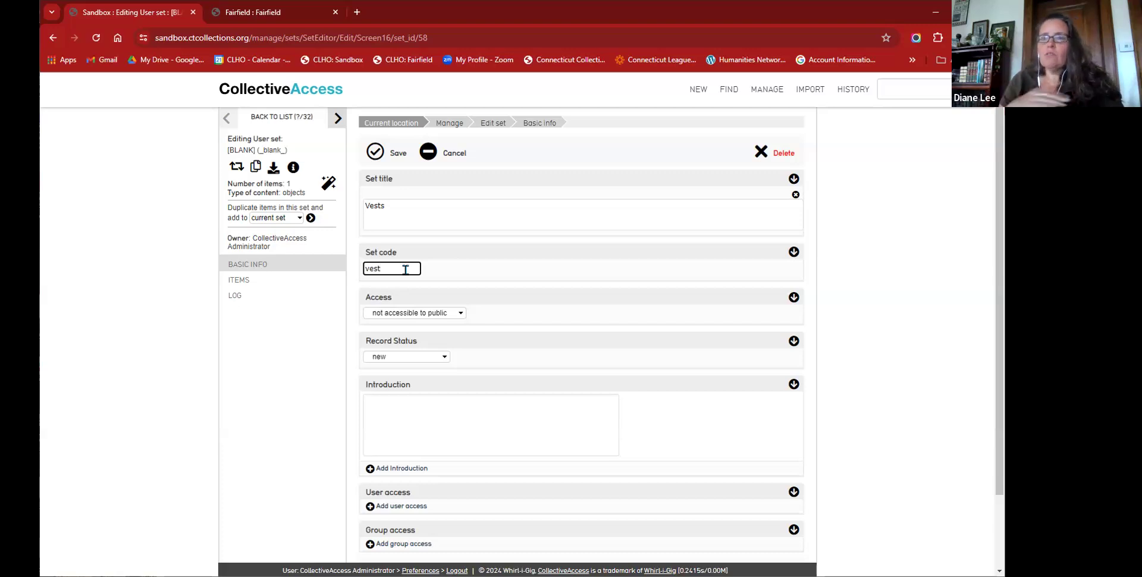
left_click(609, 369)
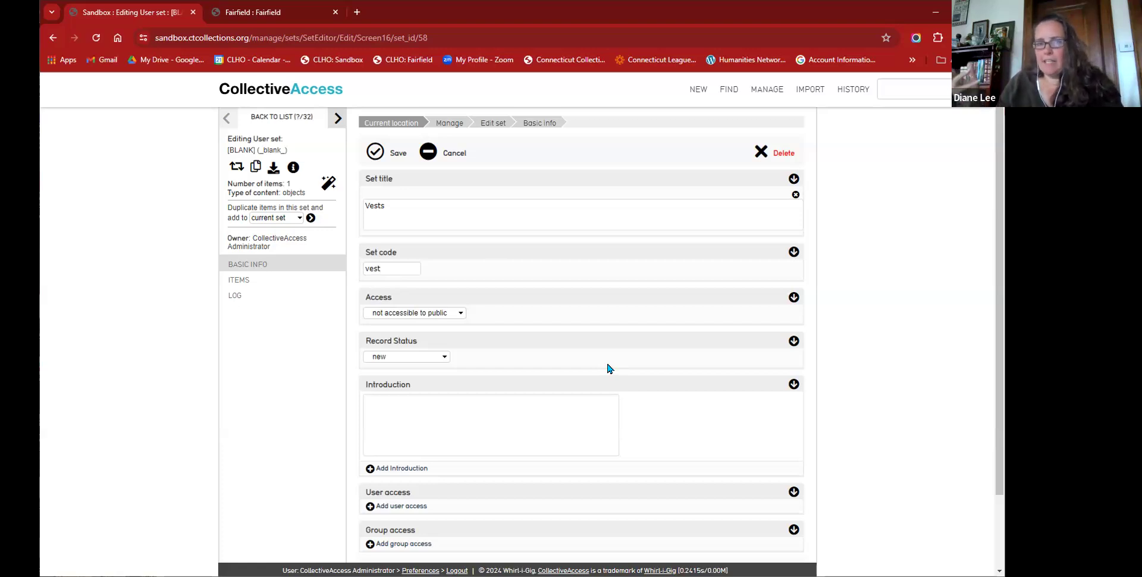
Step: Review the access setting and the record status options available for the set
left_click(421, 314)
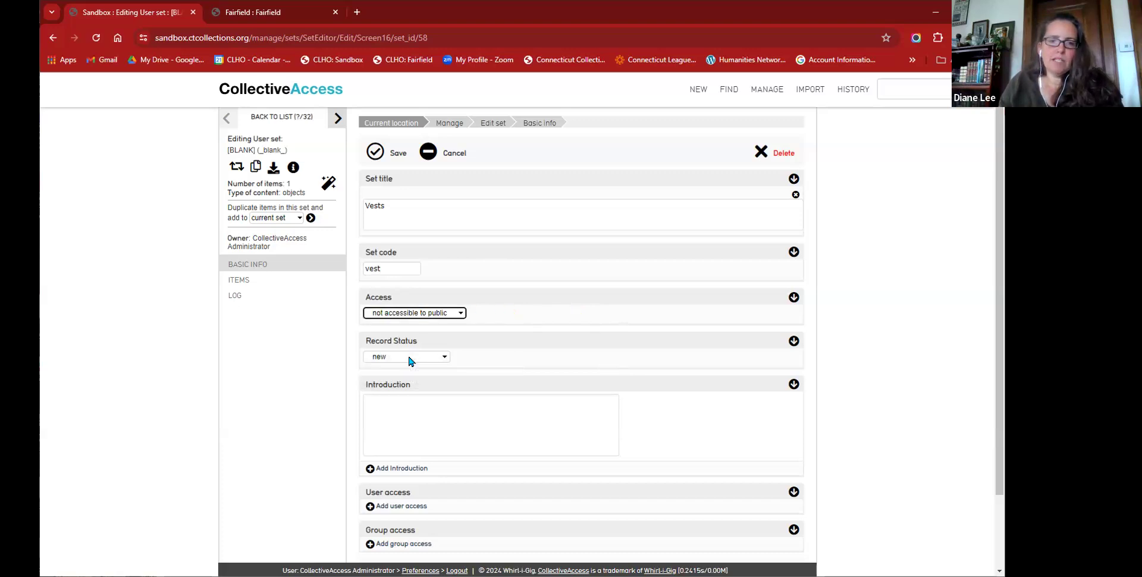
left_click(409, 359)
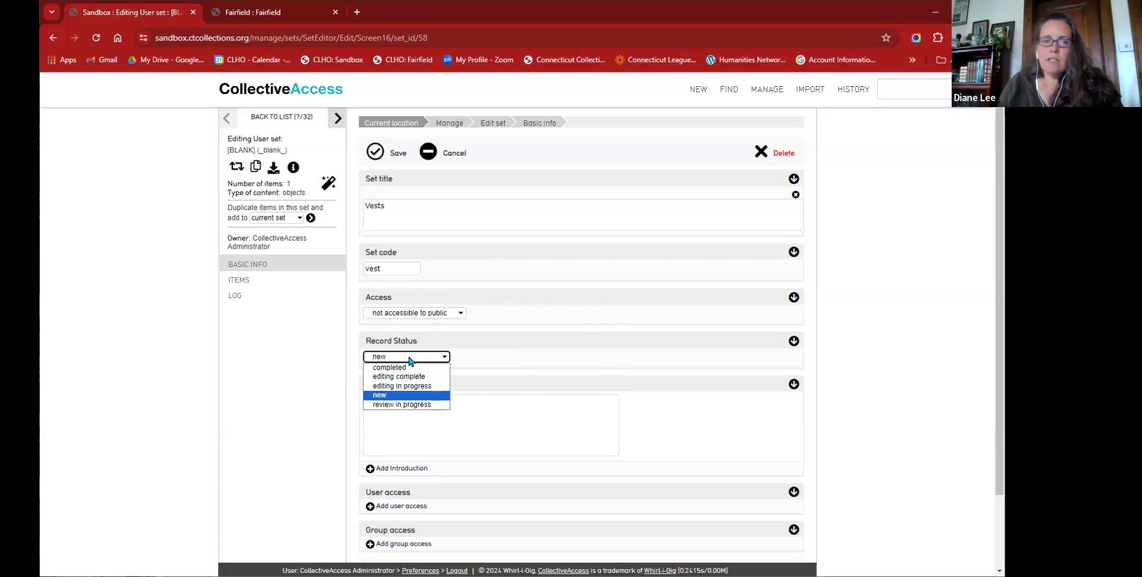
left_click(409, 359)
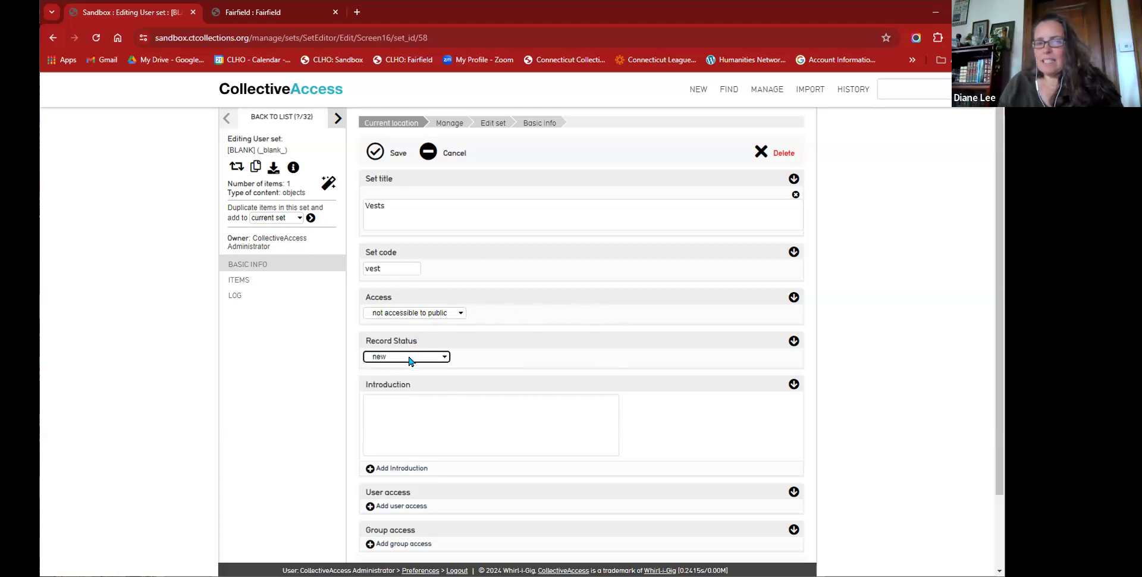
left_click(409, 360)
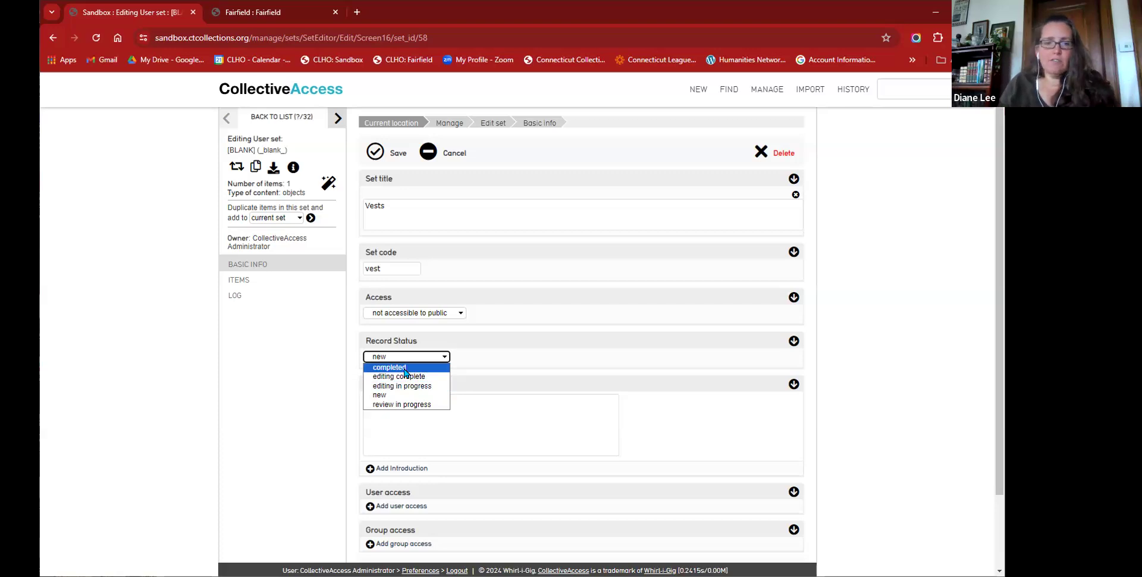
left_click(408, 426)
Step: Enter "Items under consideration for the big VESTS! exhibit" as the set's introduction
left_click(412, 428)
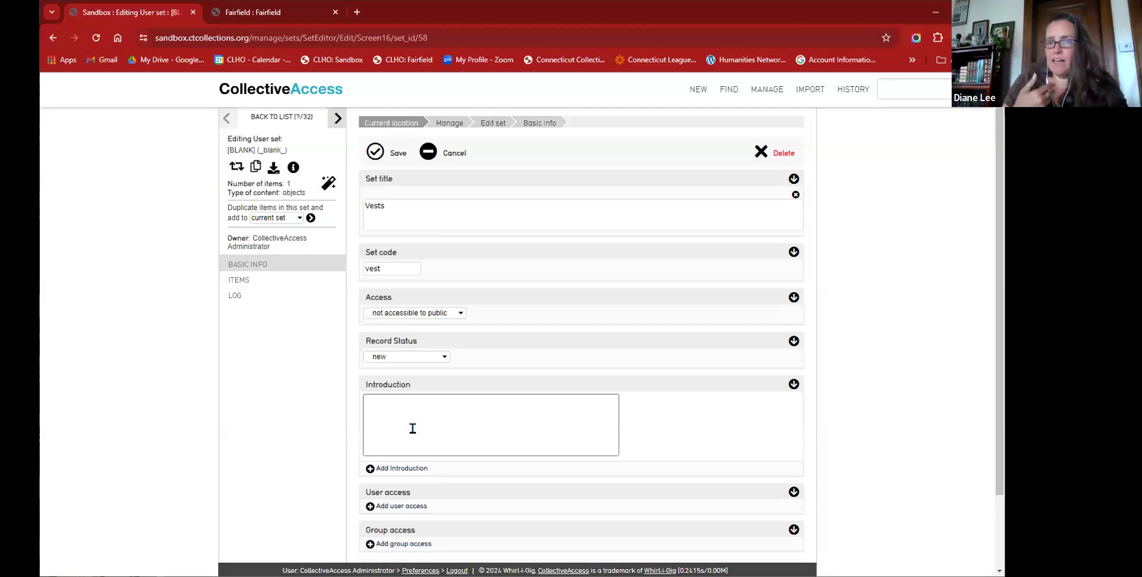
left_click(412, 428)
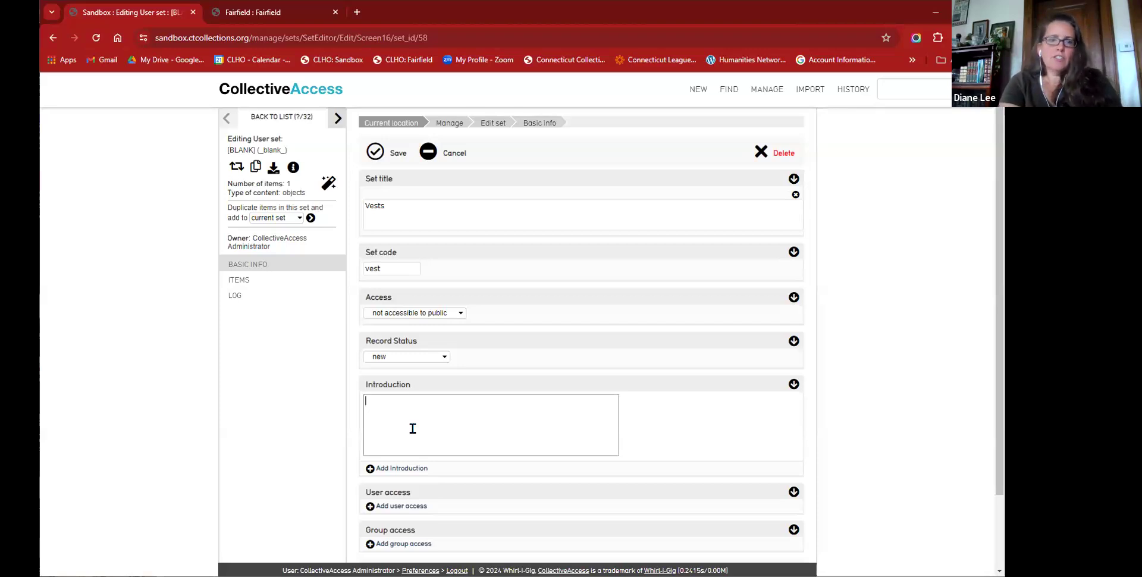
type("Items")
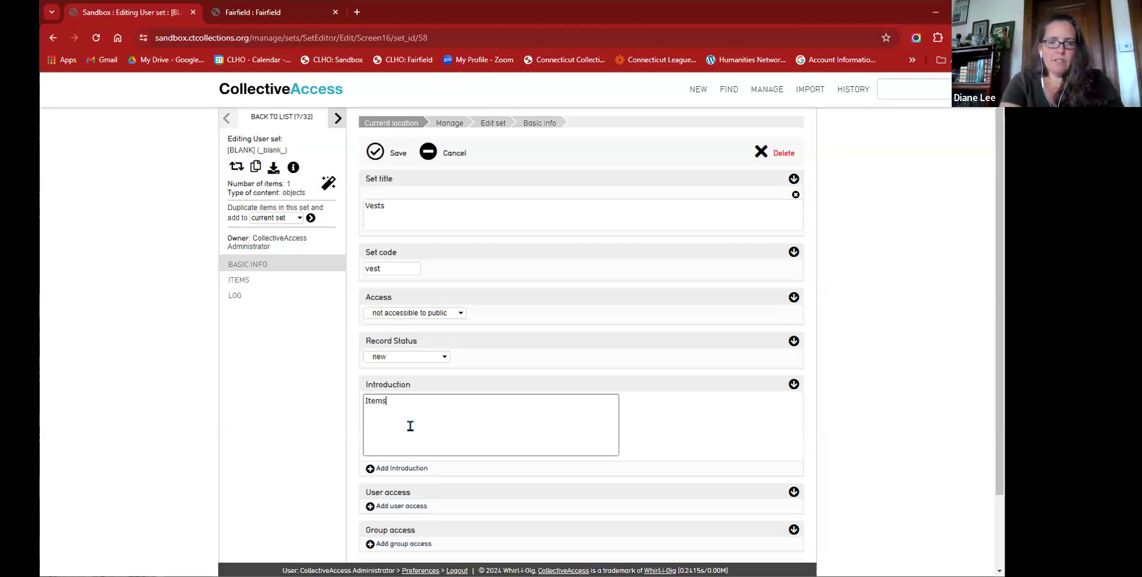
type(" under consideration for the ")
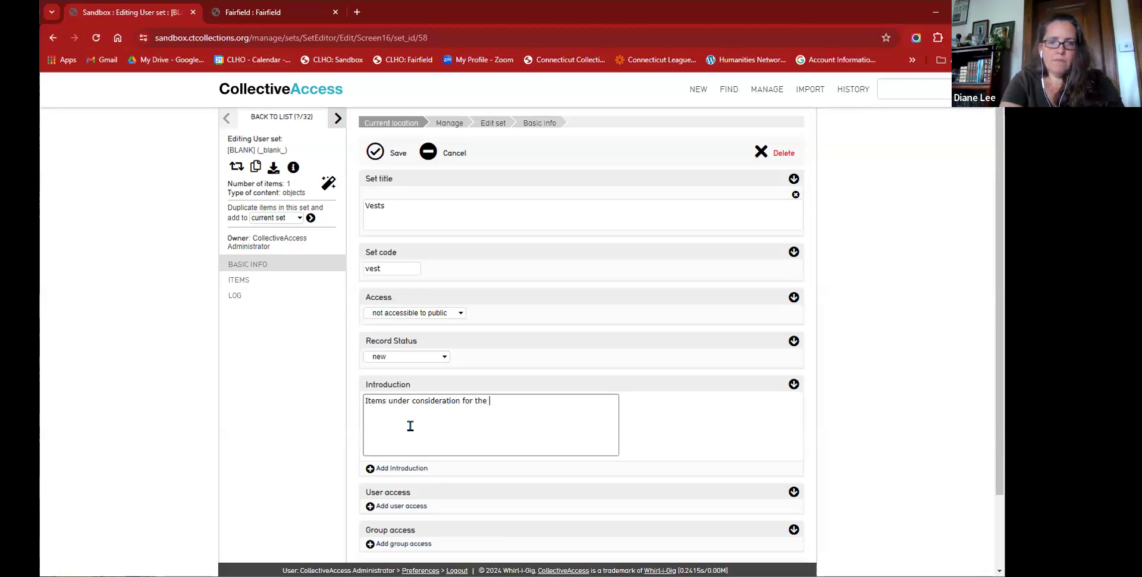
type("big VESTS! exhibit")
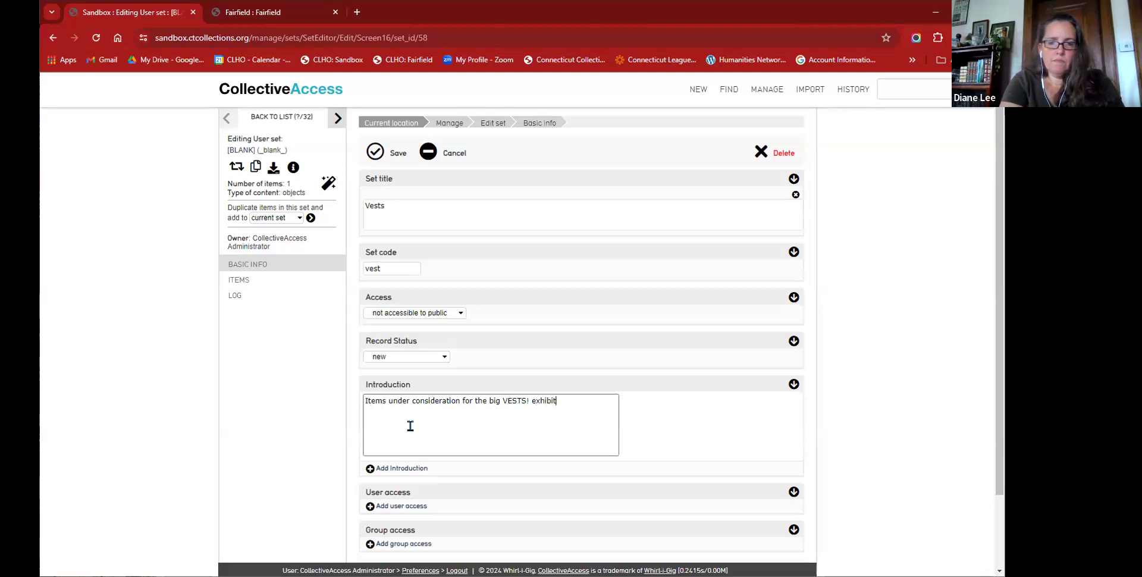
Step: Finish the introduction with "in 2029." and save the Vests set
type(" in 2029.")
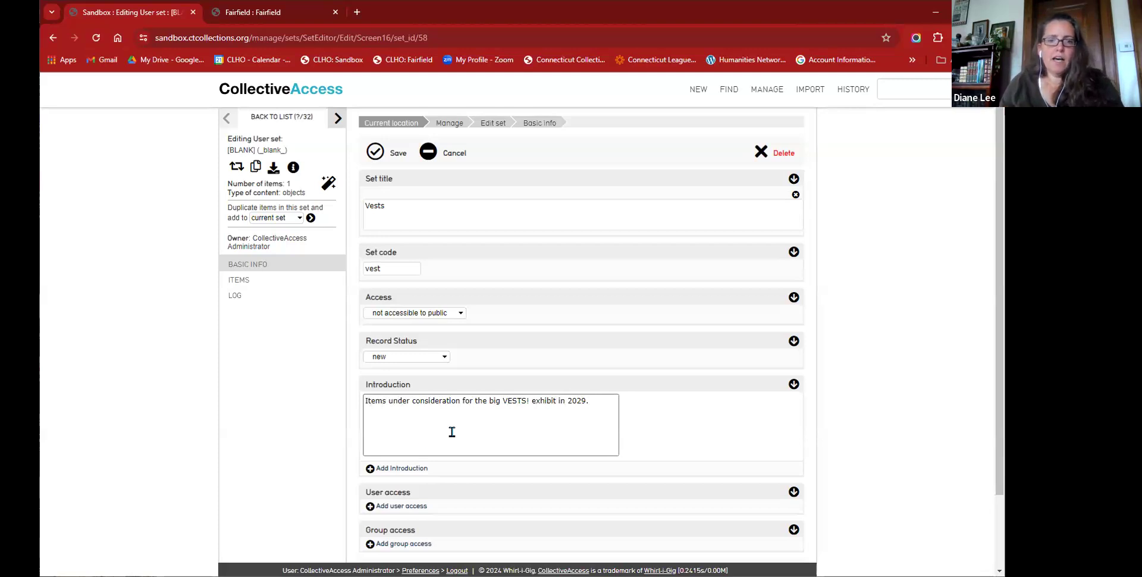
left_click(661, 456)
scroll(661, 456, "down", 2)
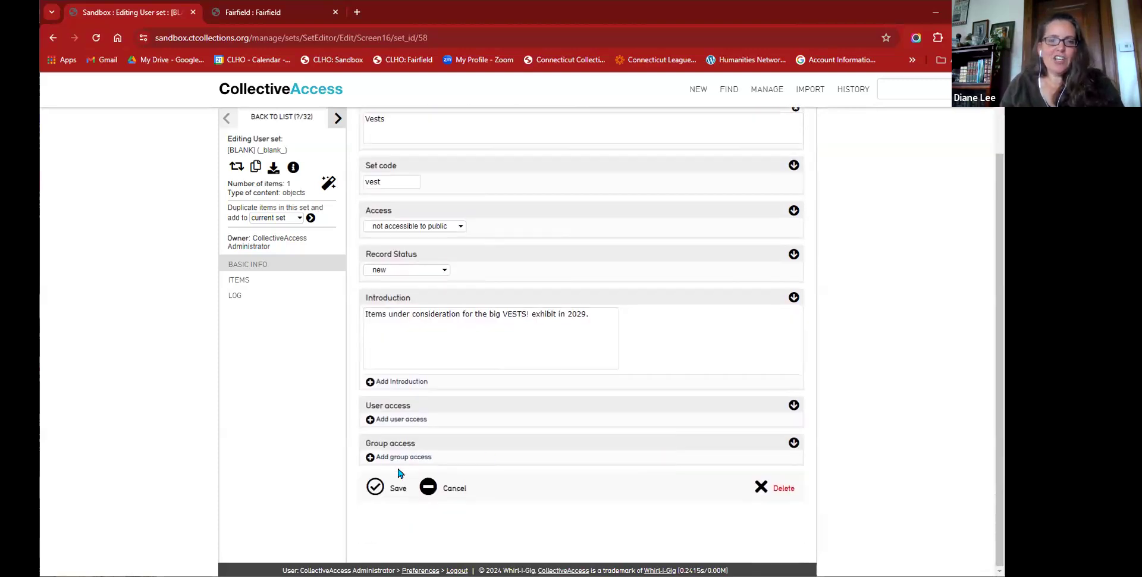
left_click(376, 488)
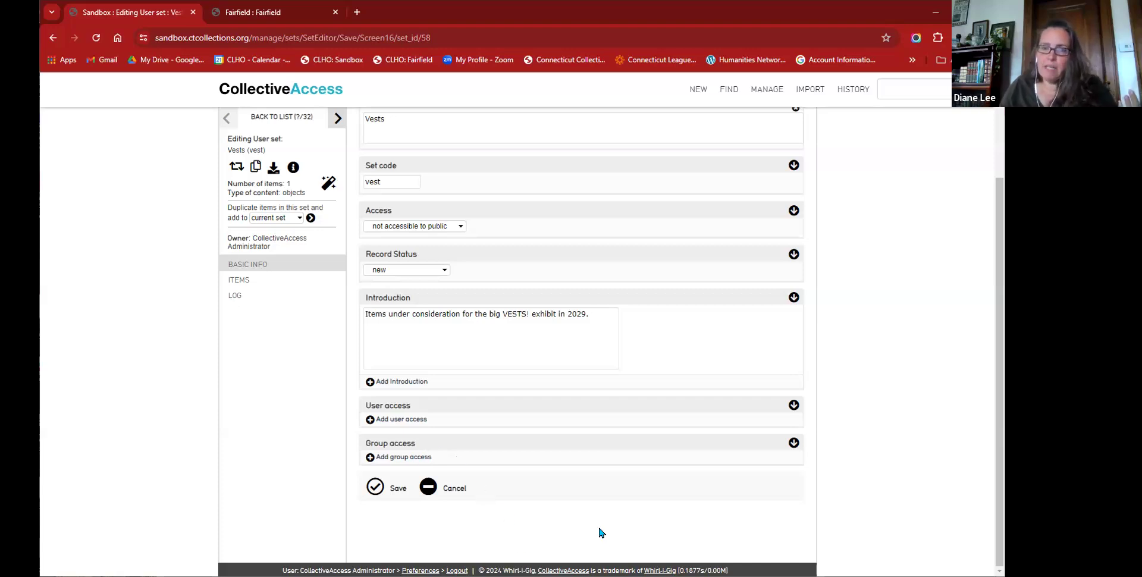
Step: Add the intern's account to the set's user access with the "can edit" permission
left_click(395, 422)
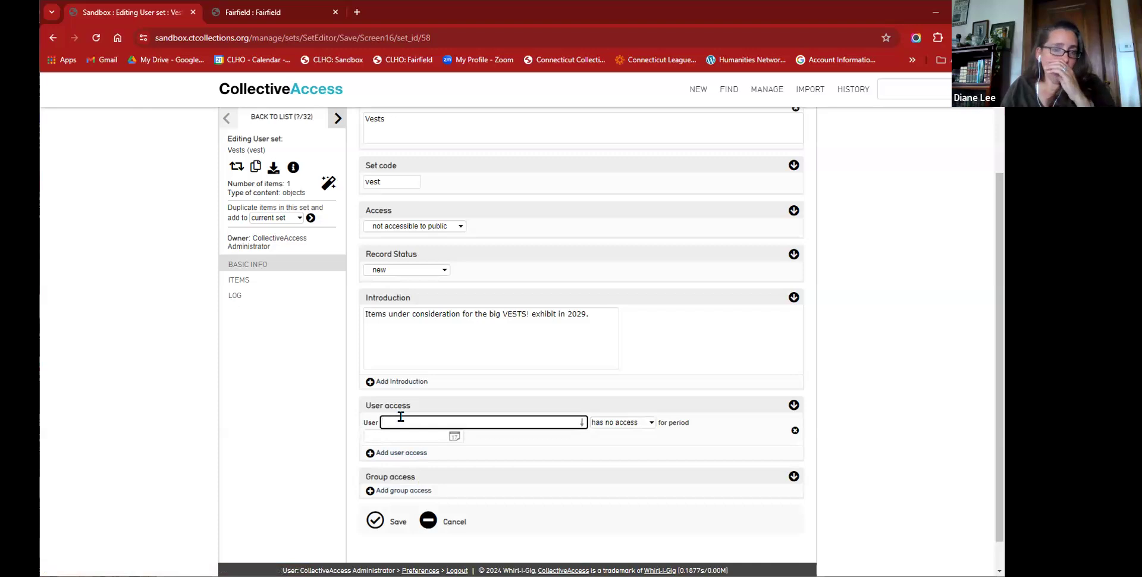
type("intern")
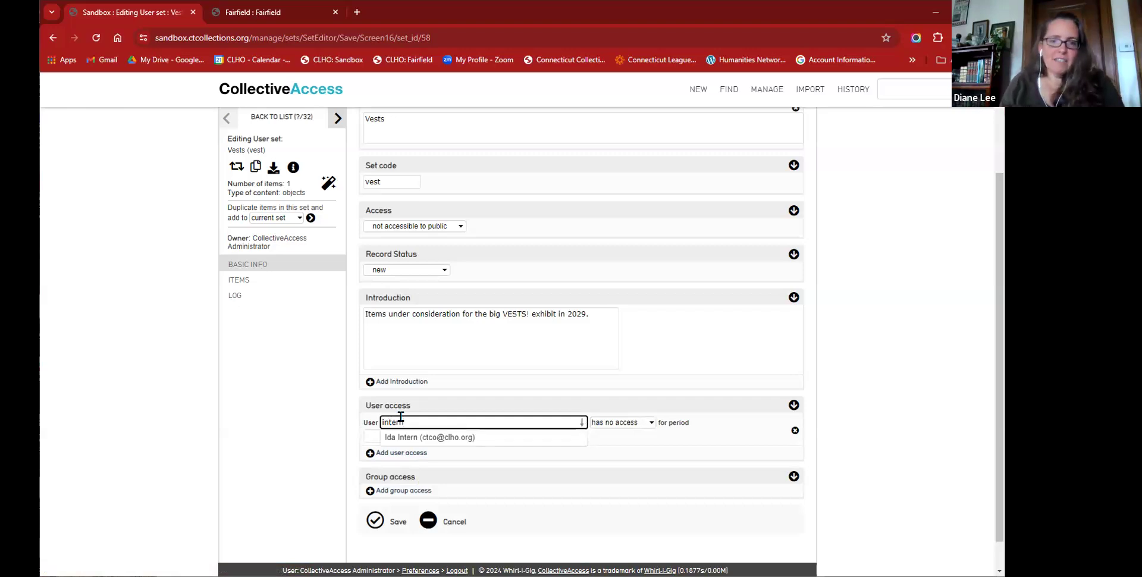
left_click(402, 440)
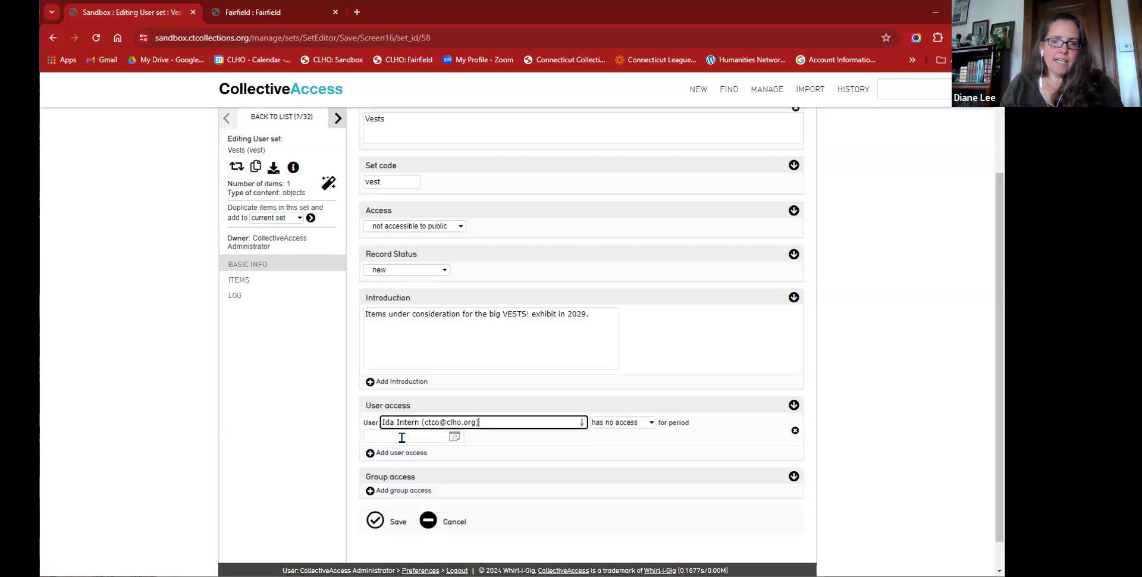
left_click(622, 426)
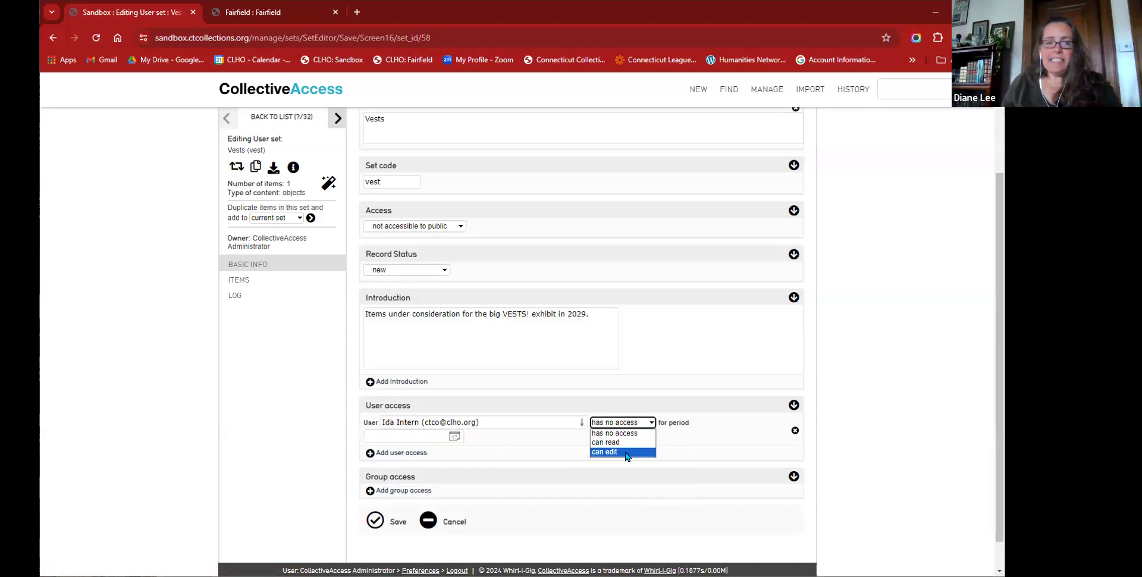
left_click(627, 453)
left_click(631, 423)
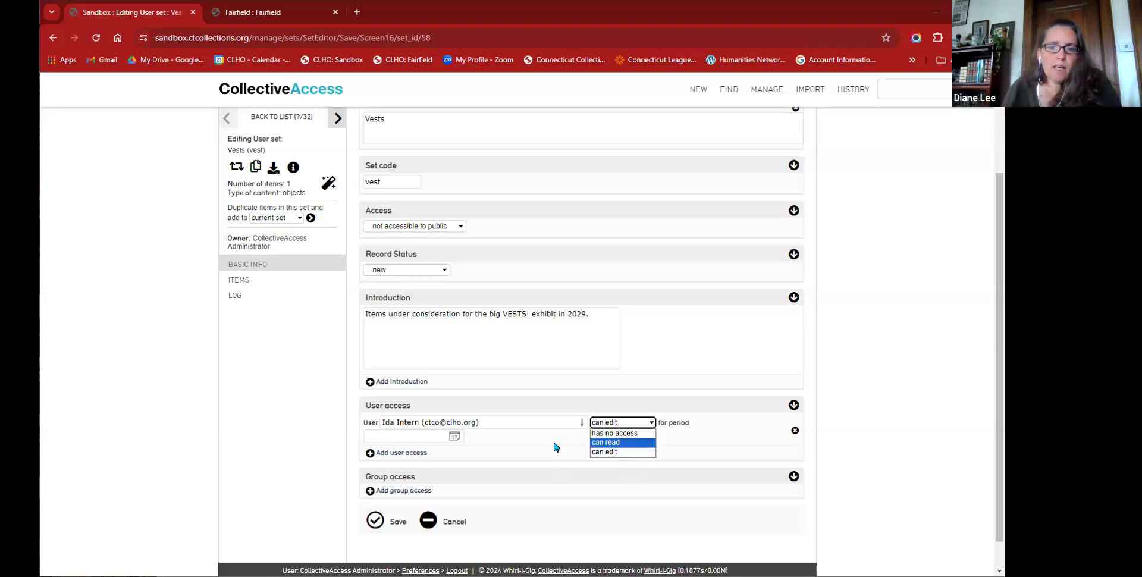
left_click(655, 432)
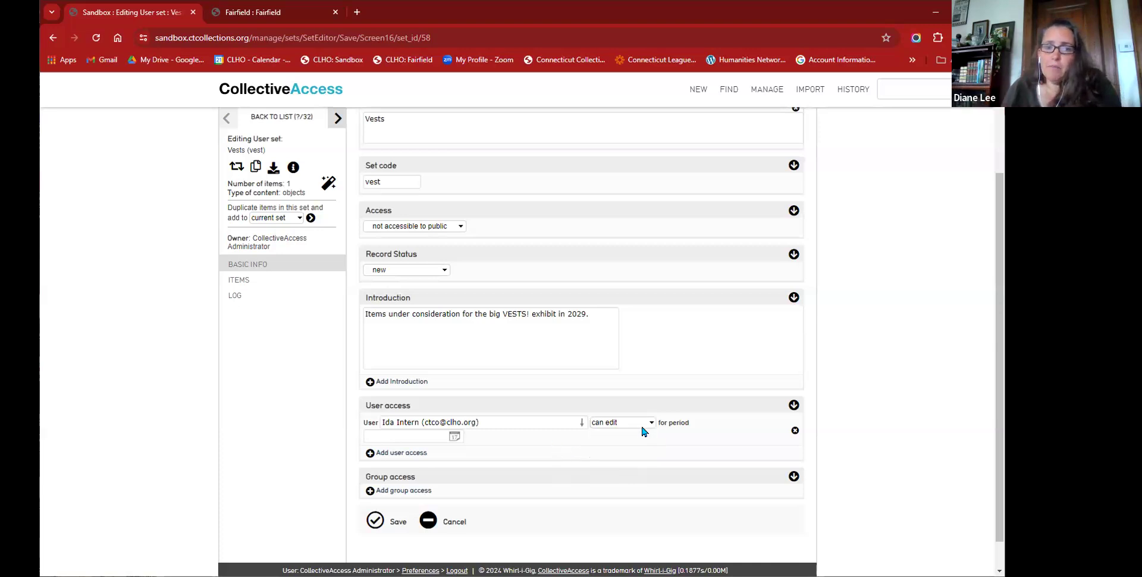
left_click(634, 423)
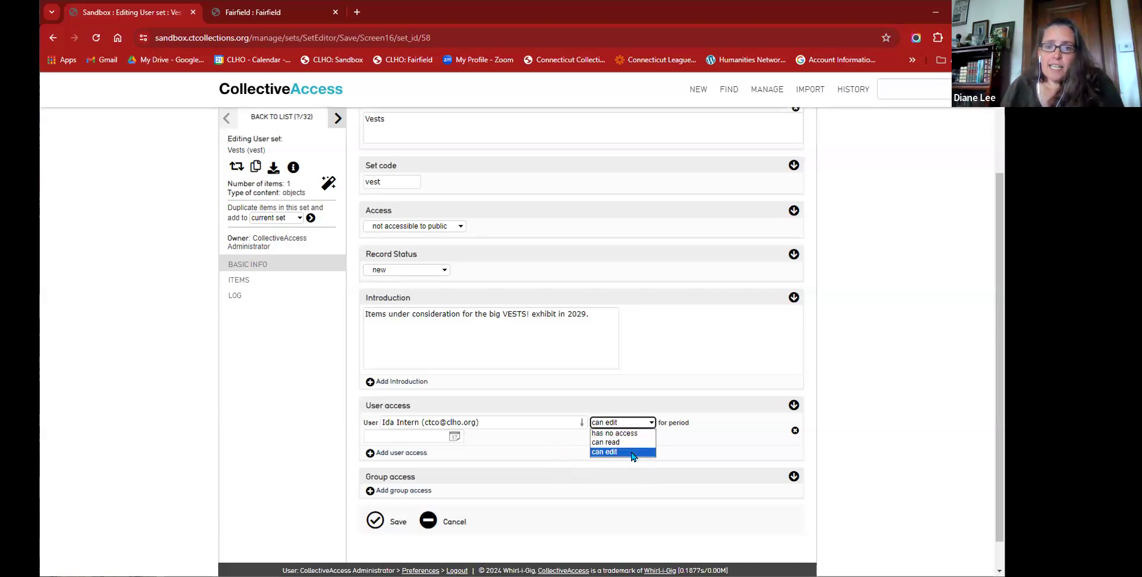
Step: Enter 7/1/2024 as the intern's access period and save the set
left_click(455, 436)
left_click(454, 437)
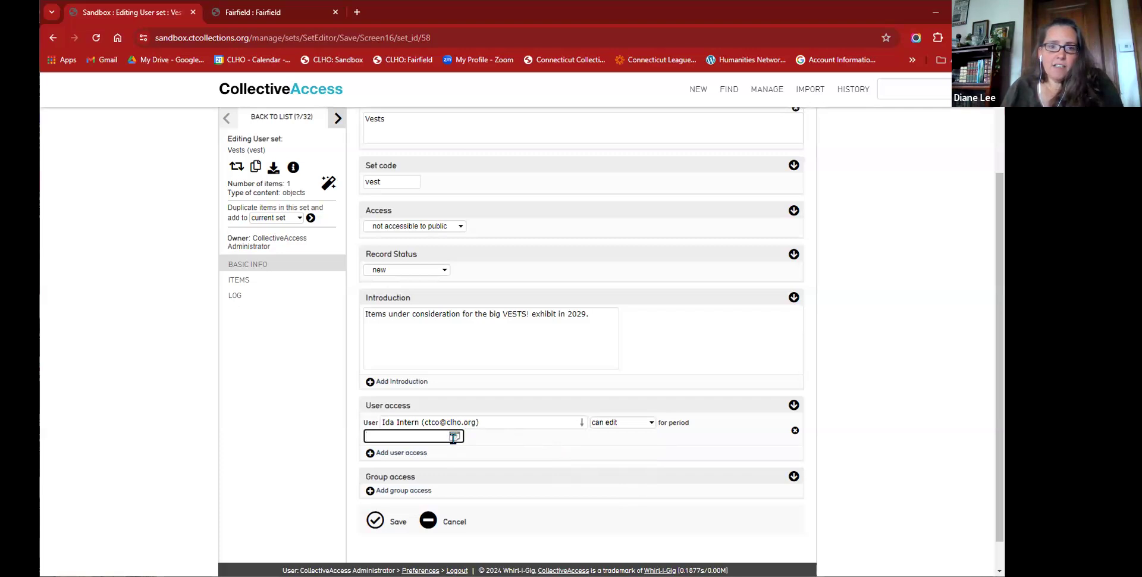
type("7")
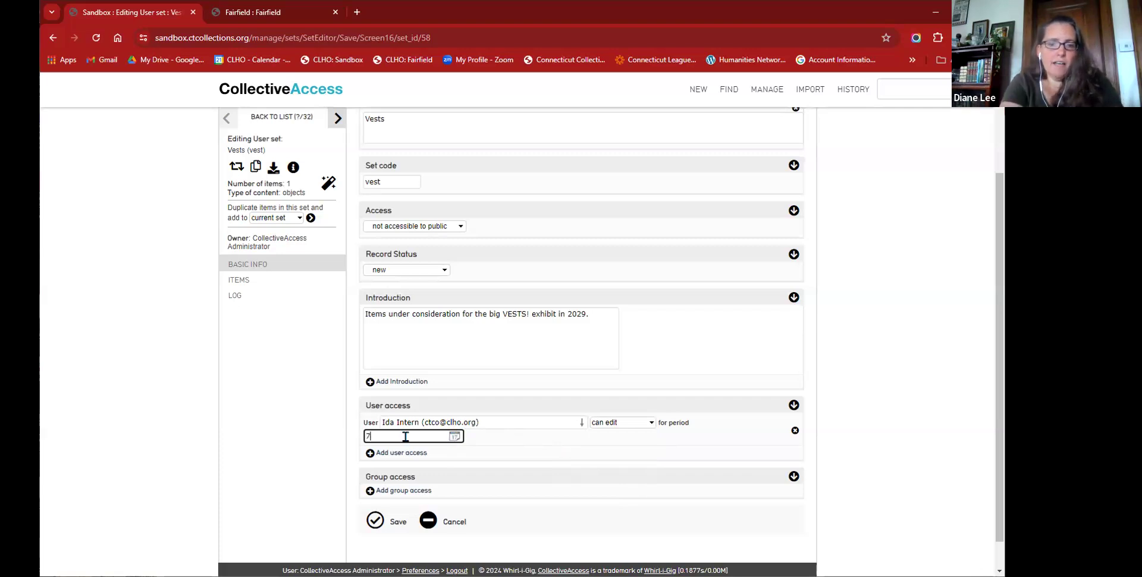
type("/1/2024")
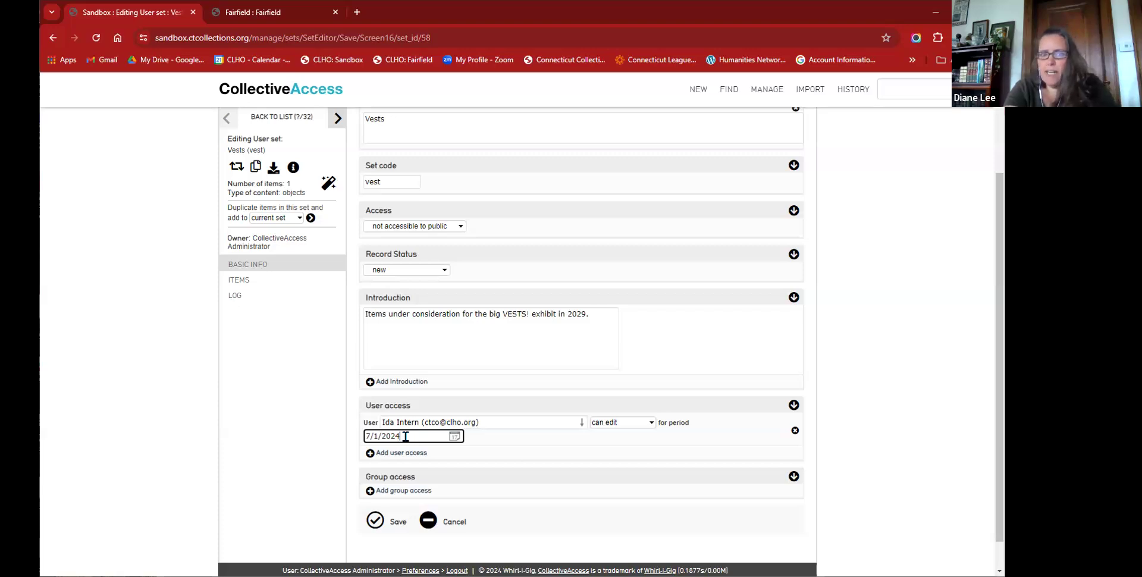
left_click(379, 520)
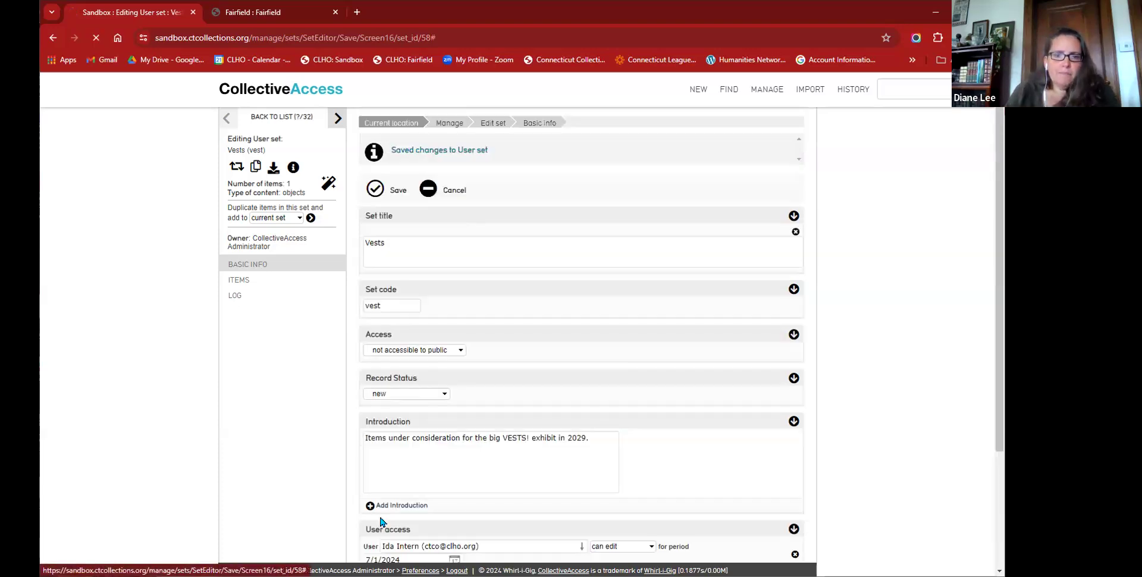
scroll(543, 422, "down", 2)
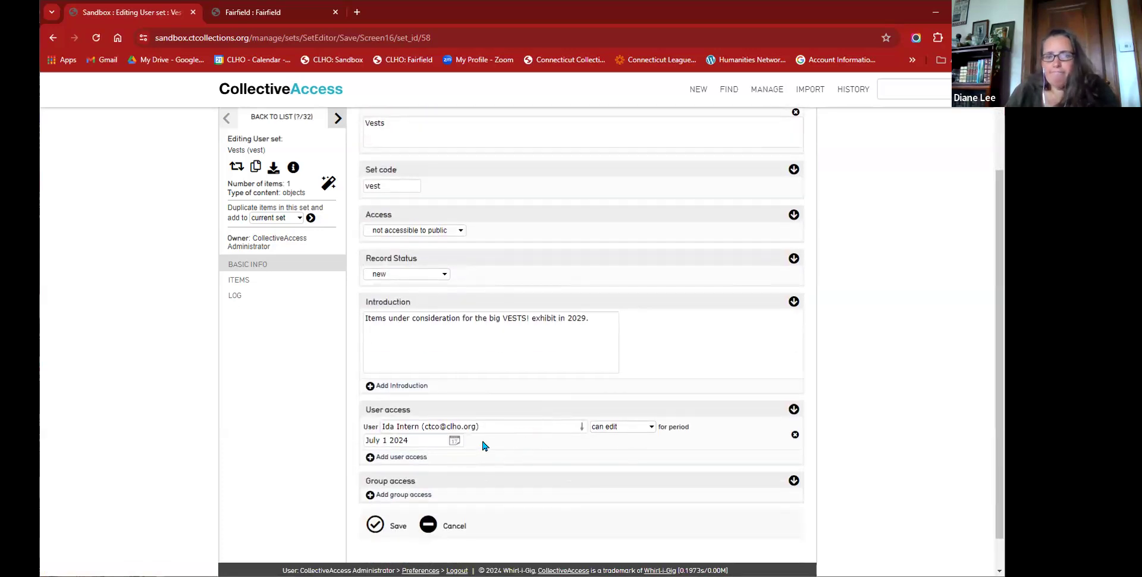
Step: Give the first volunteer account matching "vol" the "can edit" permission on the set, and save it
left_click(402, 456)
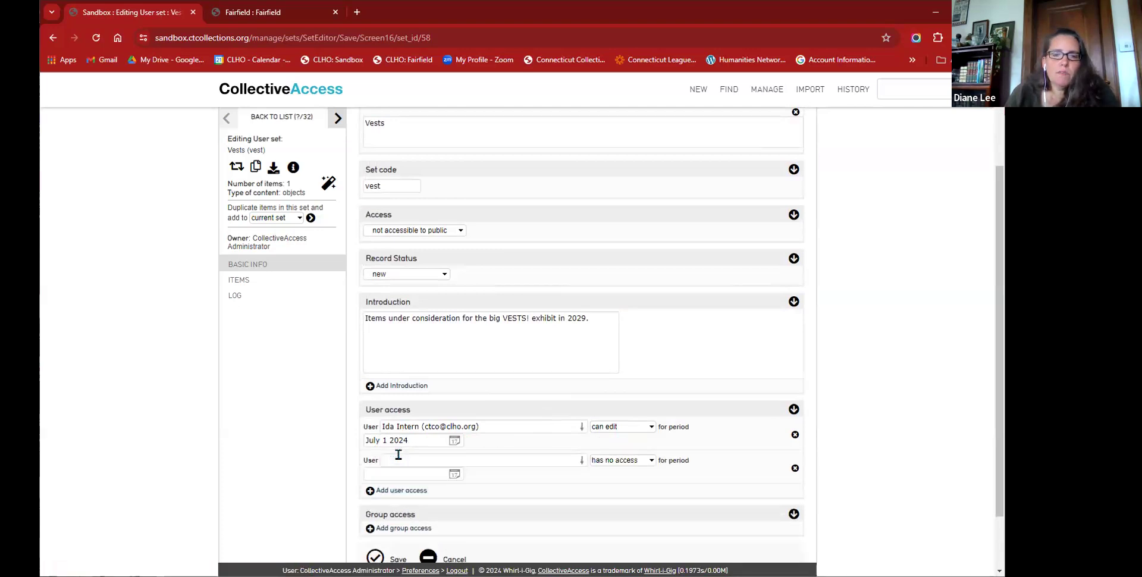
type("vi")
type("ol")
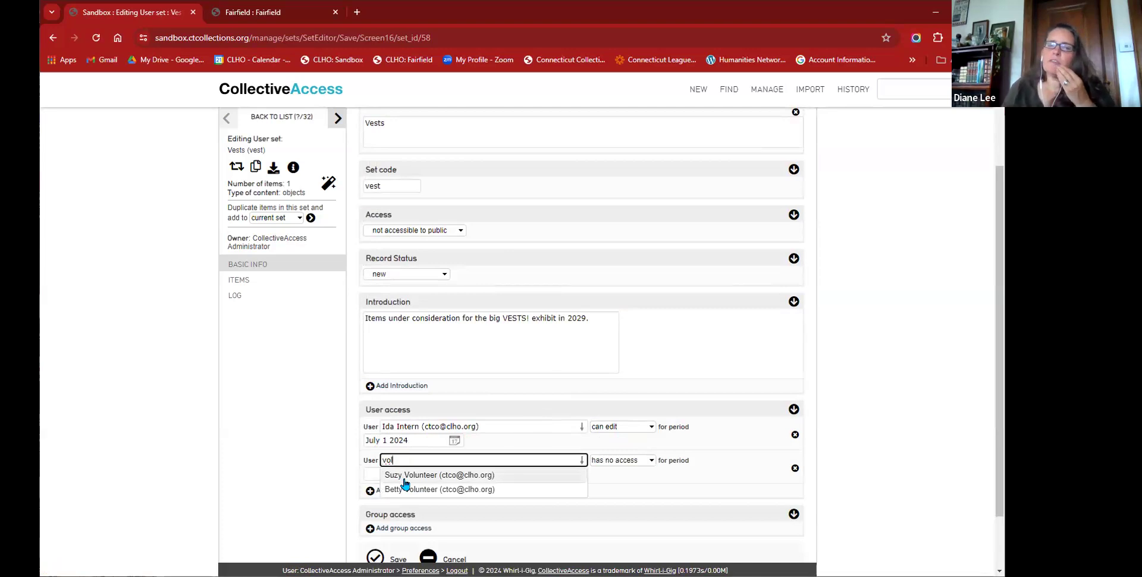
left_click(405, 482)
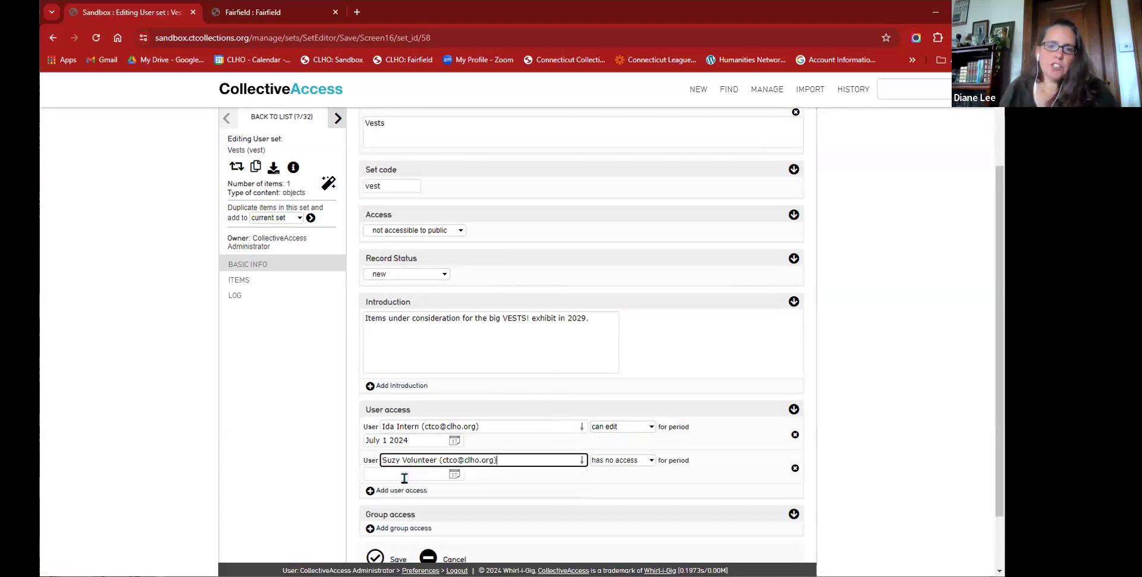
left_click(608, 463)
left_click(611, 490)
scroll(432, 491, "down", 1)
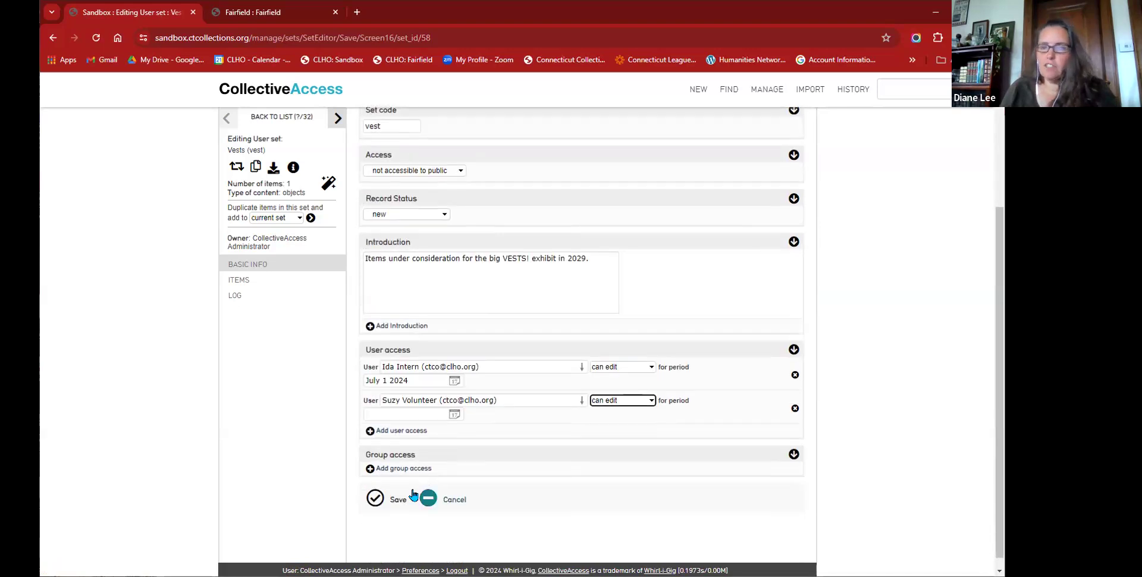
left_click(393, 499)
scroll(587, 465, "down", 3)
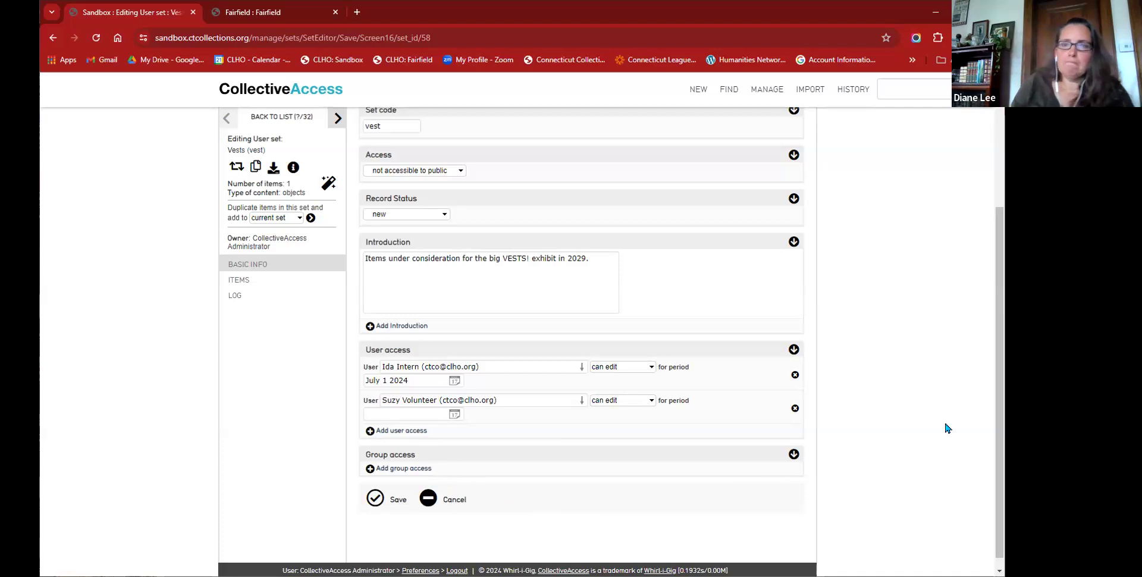
Step: Switch to the Fairfield site and examine the user logins and user groups under access control
left_click(248, 10)
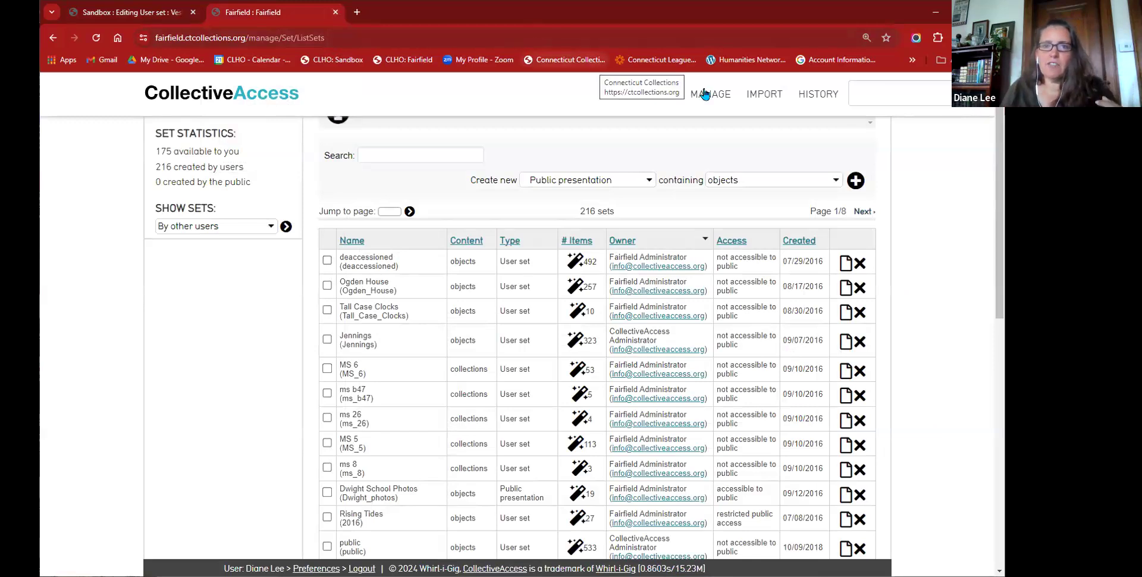
mouse_move(711, 95)
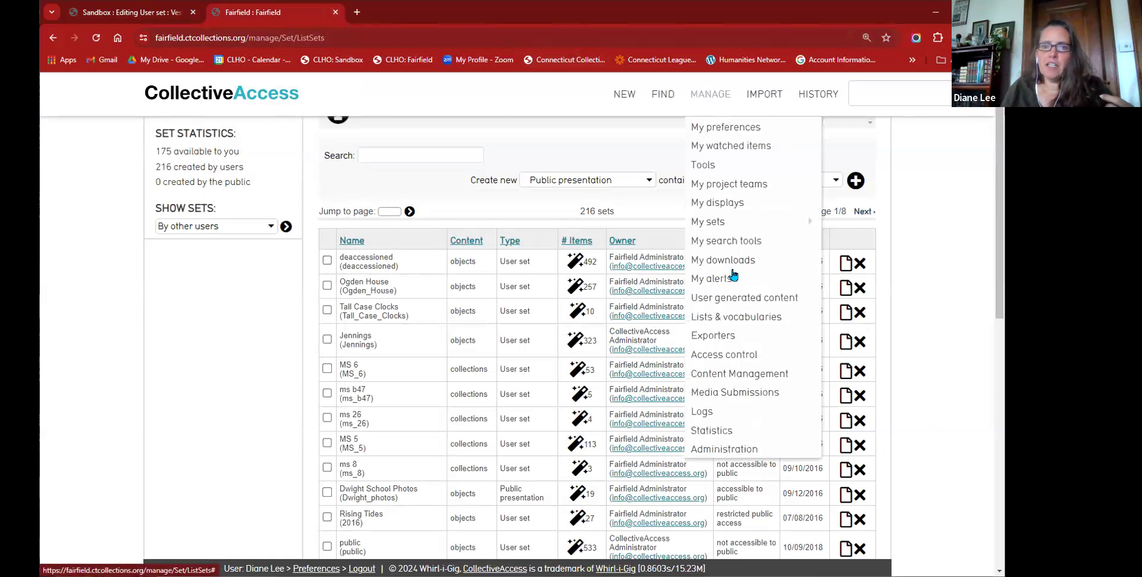
left_click(736, 355)
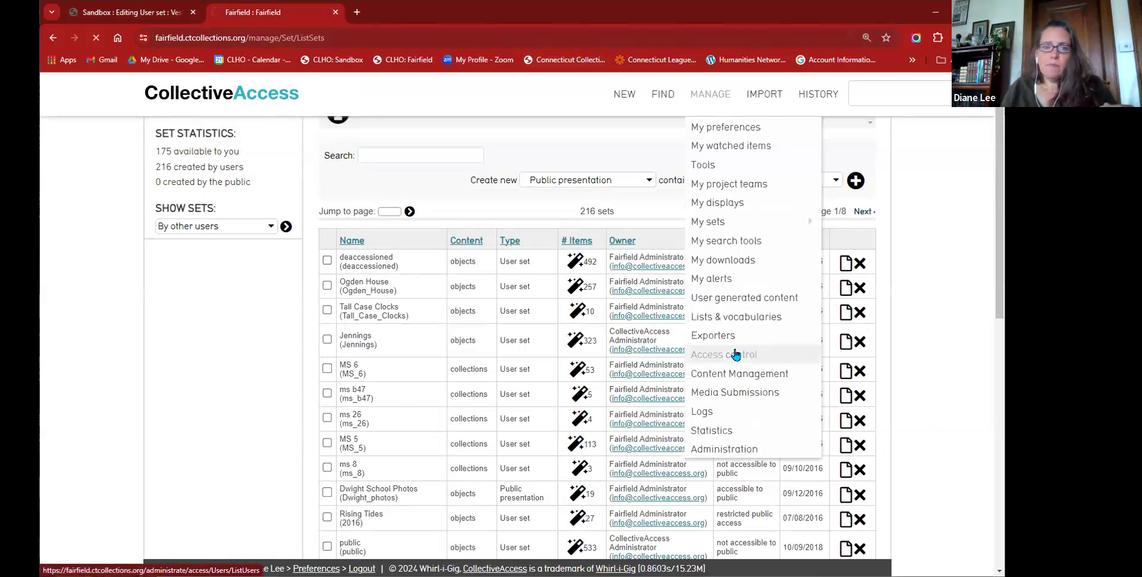
scroll(970, 339, "down", 1)
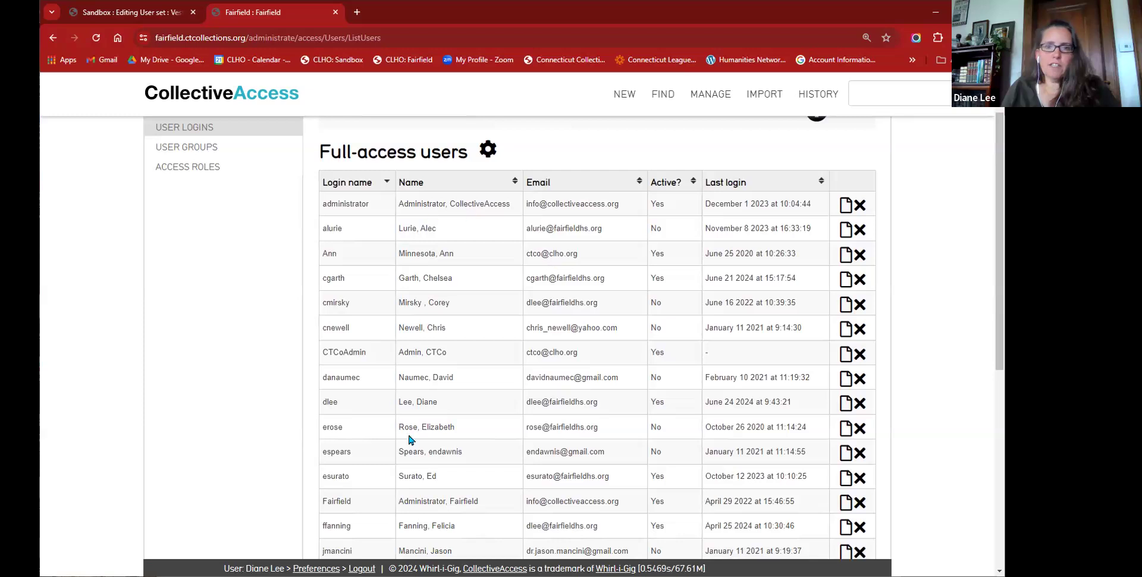
scroll(409, 439, "down", 1)
scroll(409, 439, "down", 5)
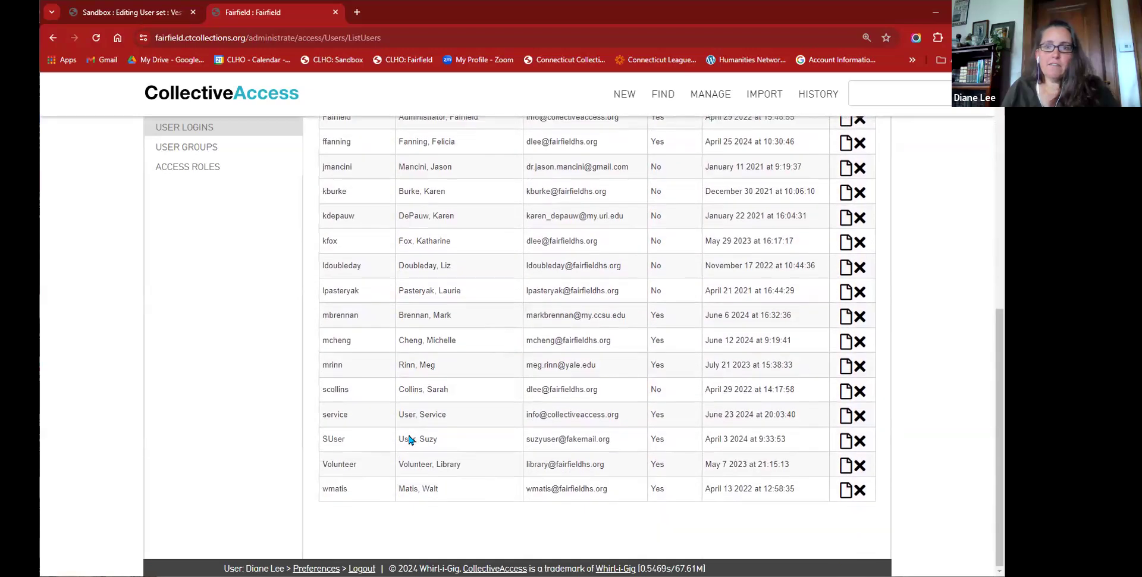
scroll(661, 393, "up", 3)
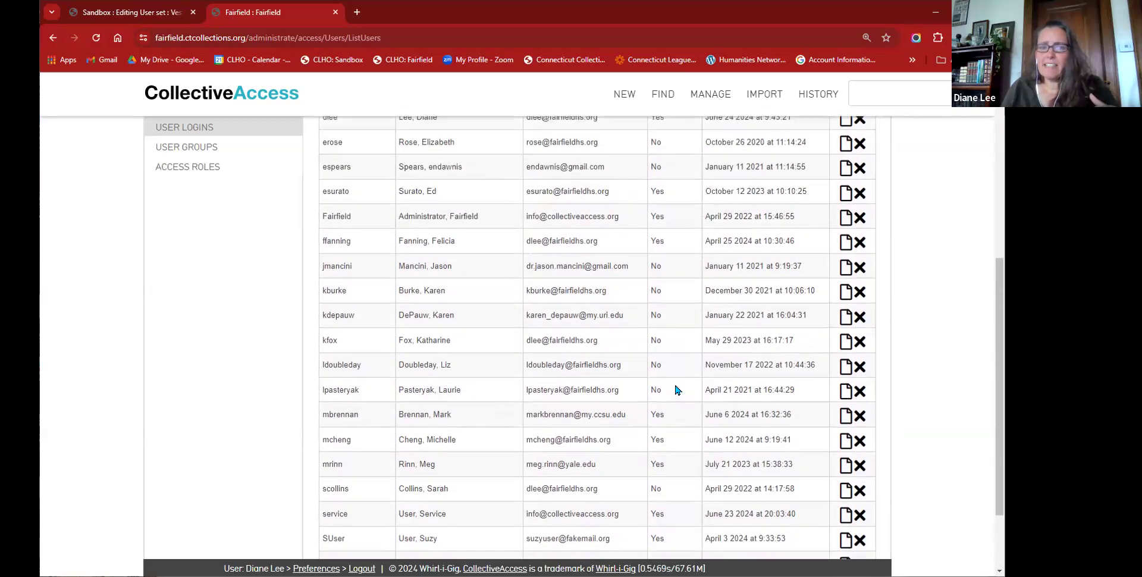
left_click(185, 148)
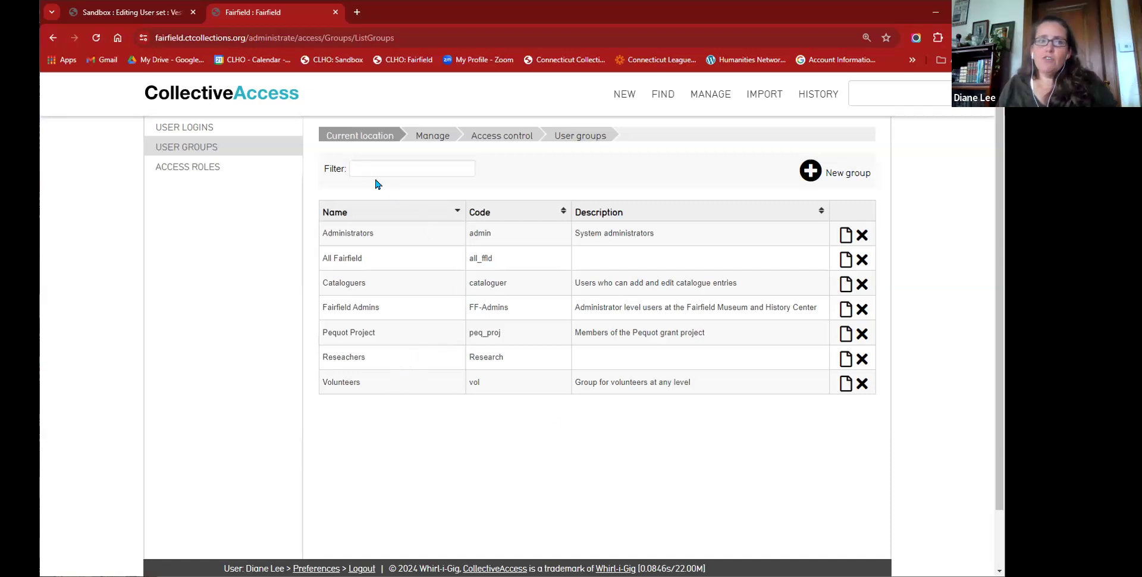
Step: Open the second listed full-access user's login record and add Pequot Project to the selected groups
left_click(197, 129)
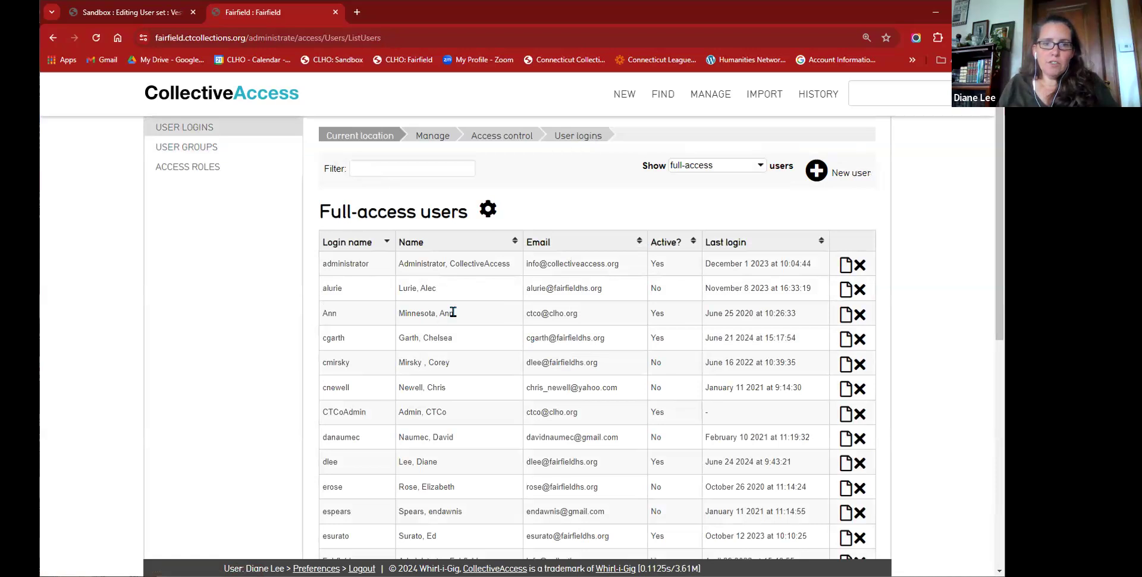
left_click(846, 292)
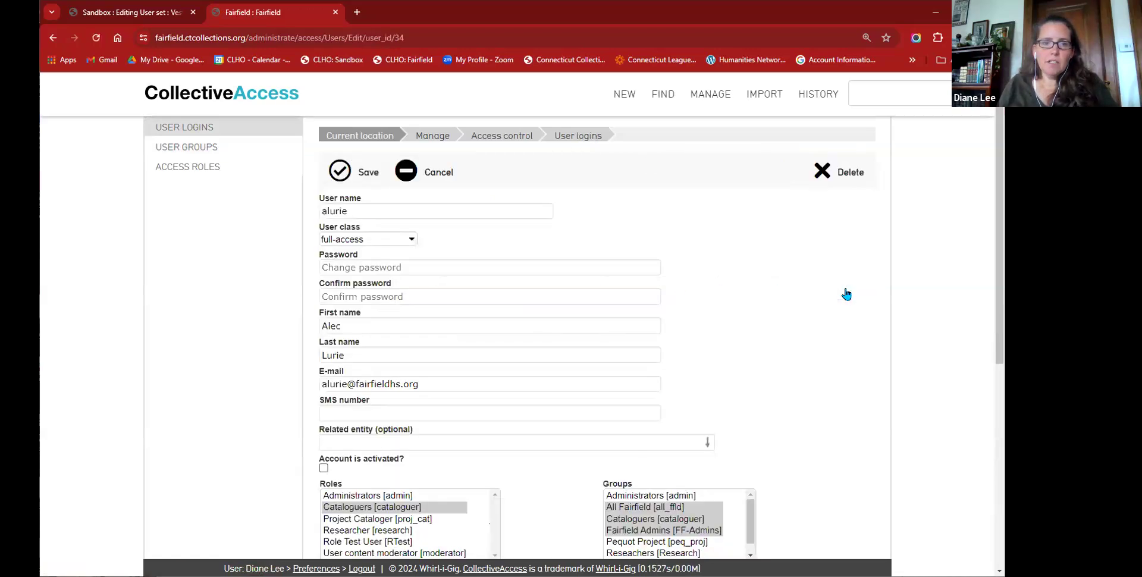
scroll(871, 321, "down", 3)
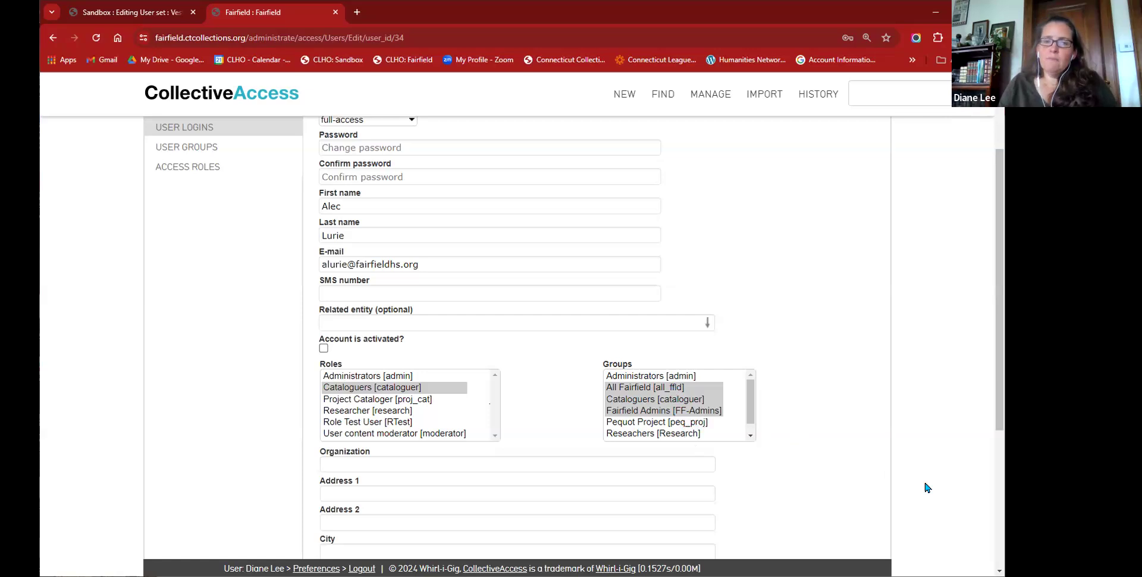
left_click(671, 424, "ctrl")
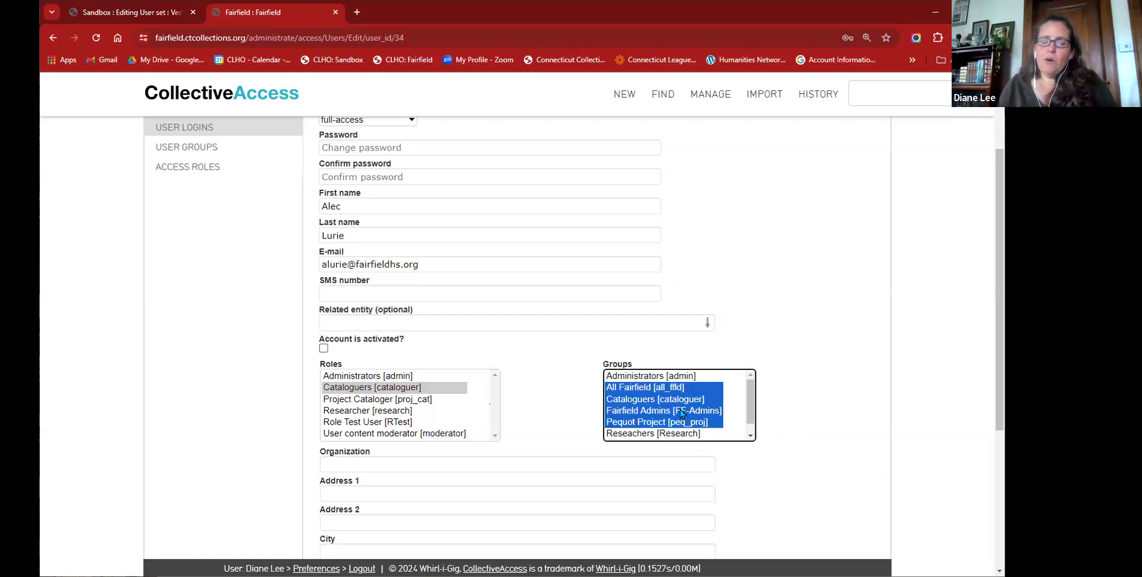
Step: Reselect the user's groups starting from Cataloguers alone, adding Fairfield Admins, Pequot Project and All Fairfield
left_click(682, 415)
left_click(681, 401)
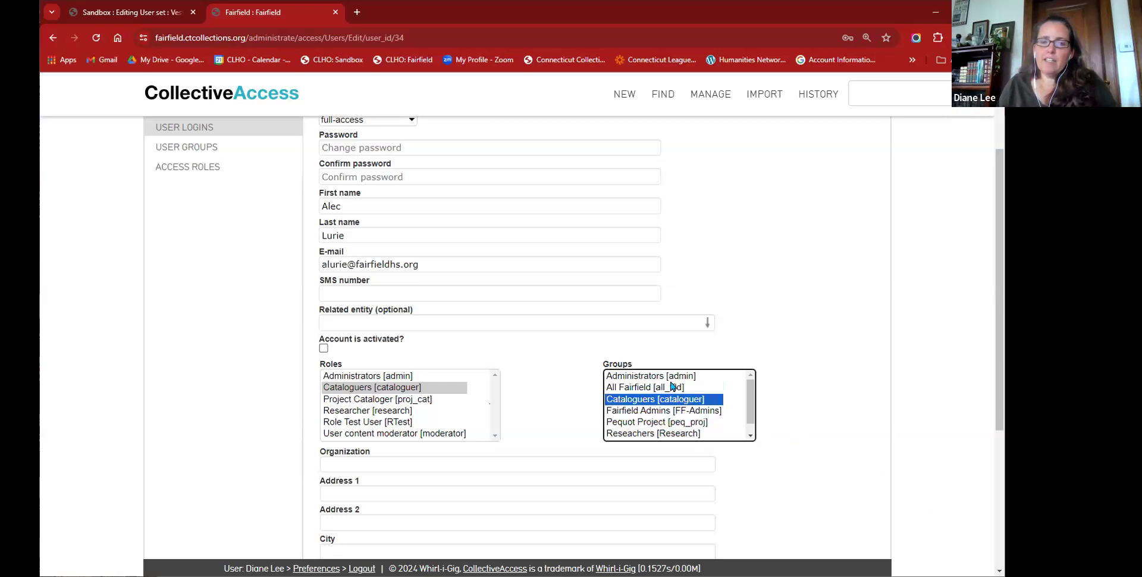
left_click(673, 386)
left_click(678, 399)
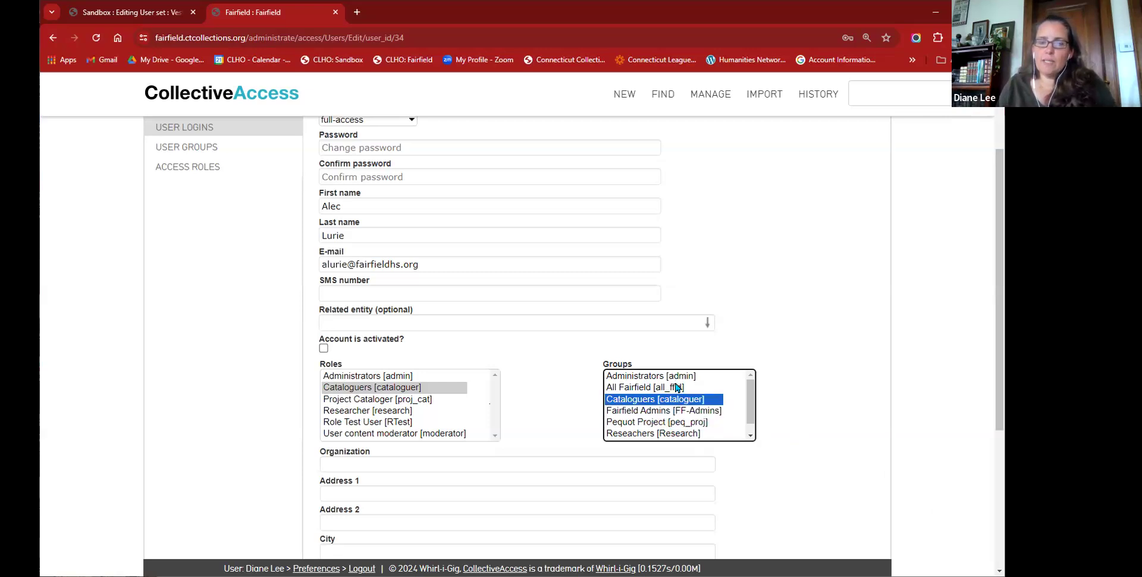
left_click(668, 410, "ctrl")
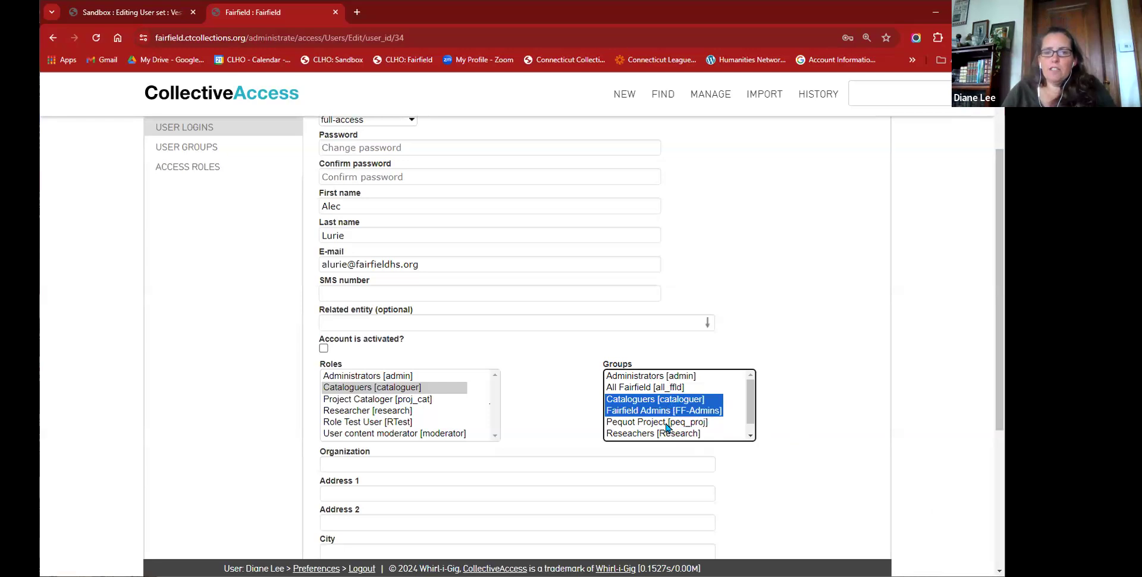
left_click(666, 421, "ctrl")
left_click(661, 388, "ctrl")
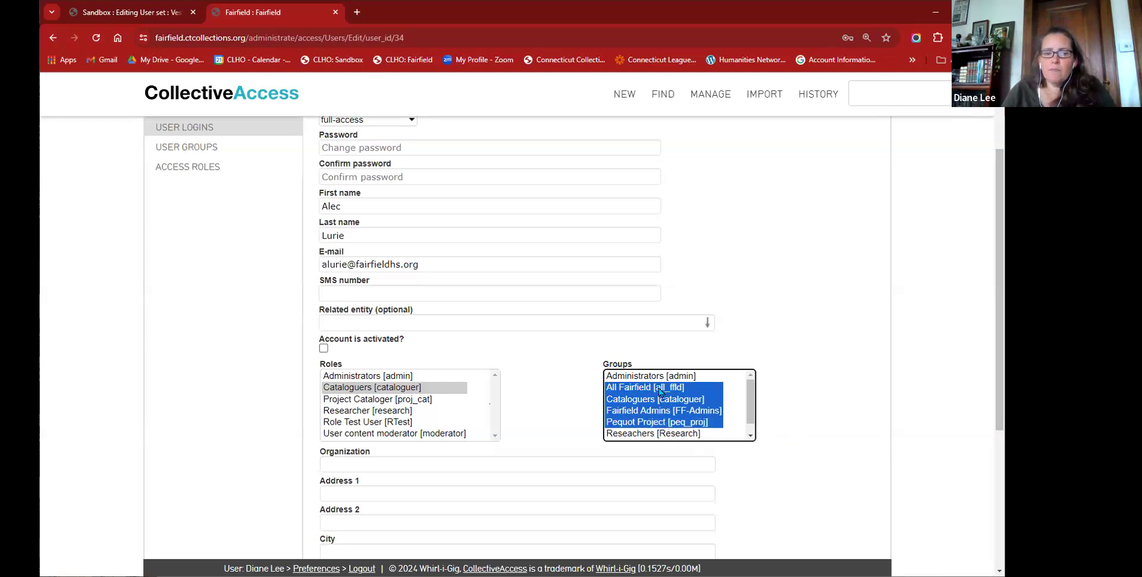
Step: Replace Pequot Project with Reseachers in the user's selected groups and save the login record
left_click(667, 426, "ctrl")
left_click(663, 434, "ctrl")
left_click(837, 434)
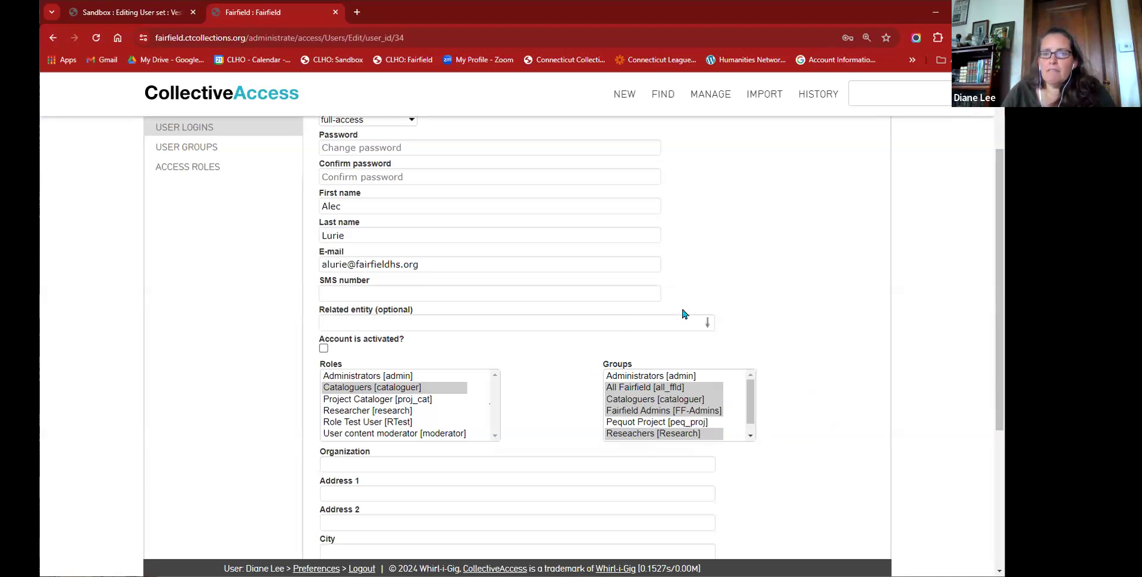
scroll(833, 416, "down", 4)
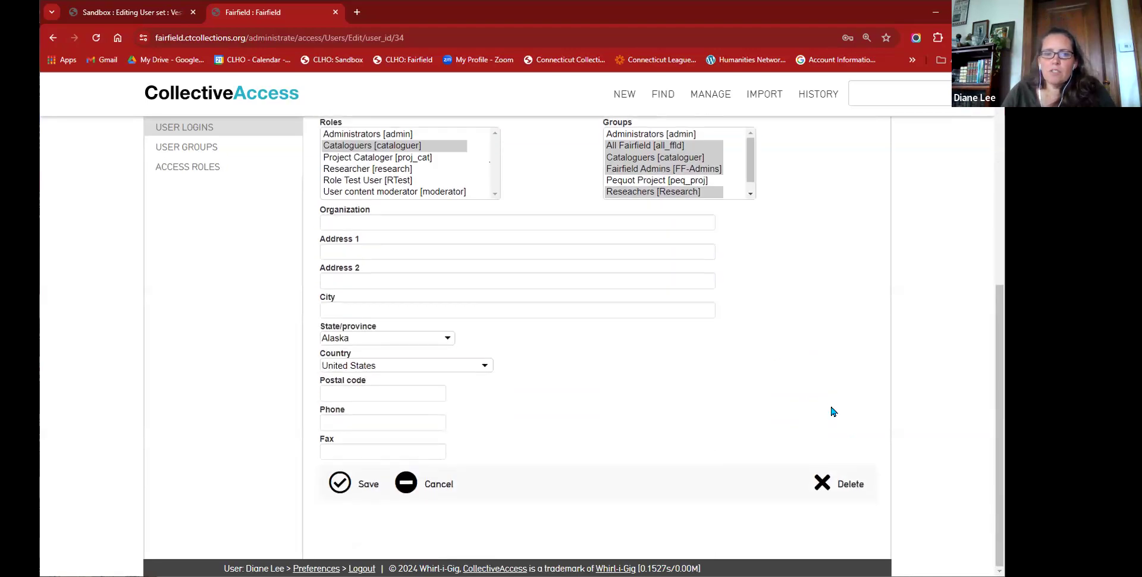
left_click(383, 488)
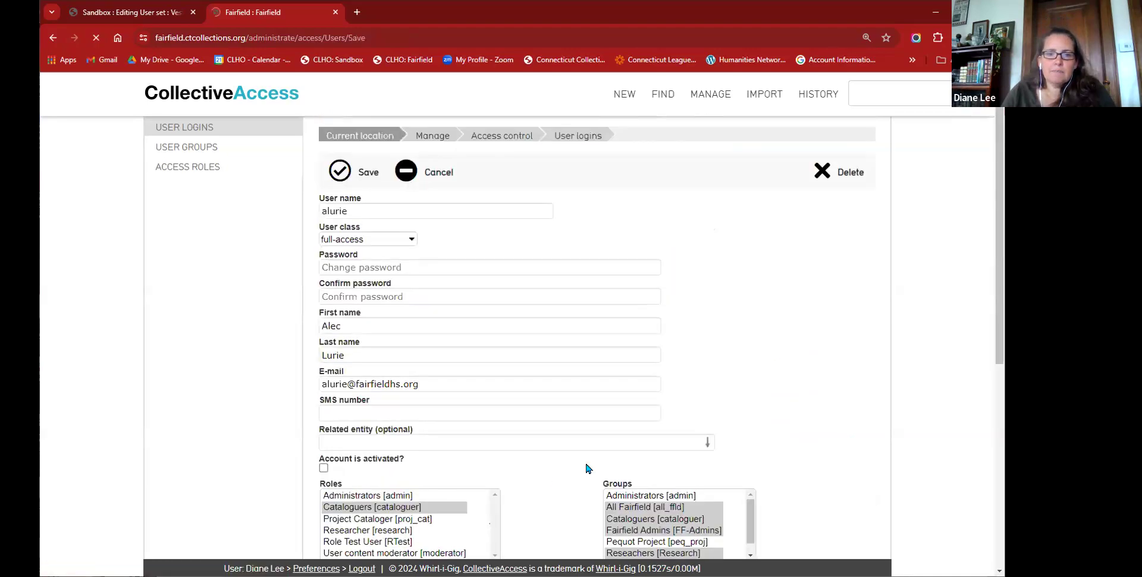
left_click(846, 336)
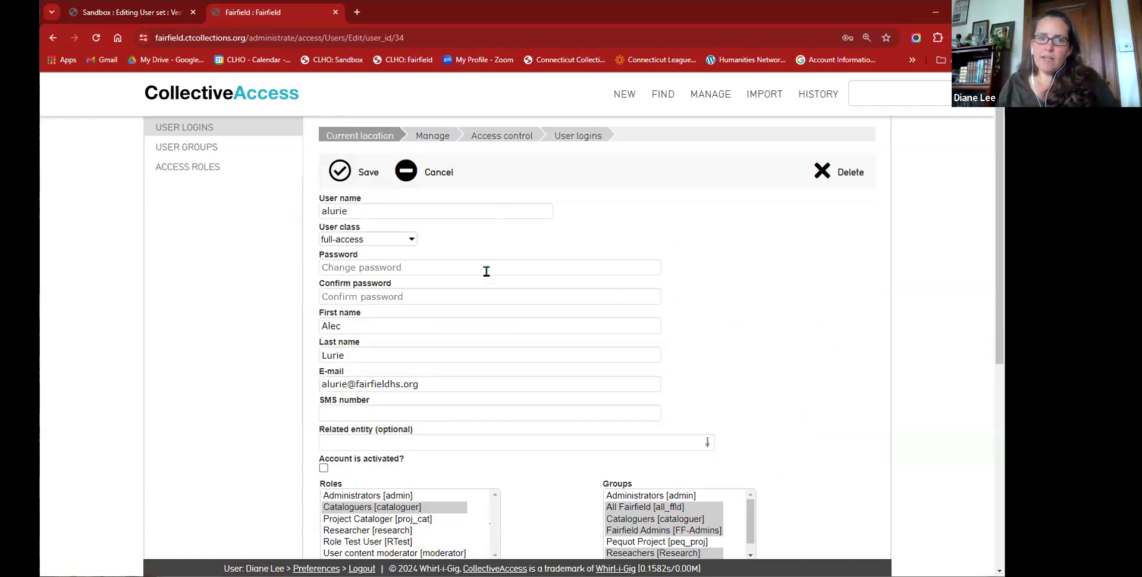
Step: Examine the login record's password and confirm password fields, and return to the user list without changes
left_click(343, 267)
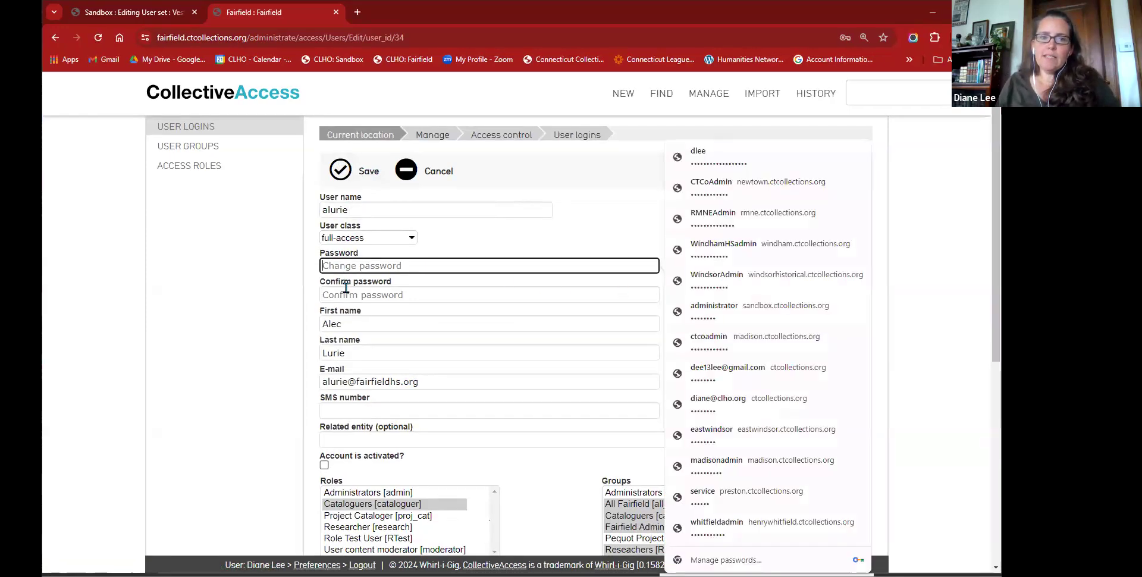
left_click(345, 297)
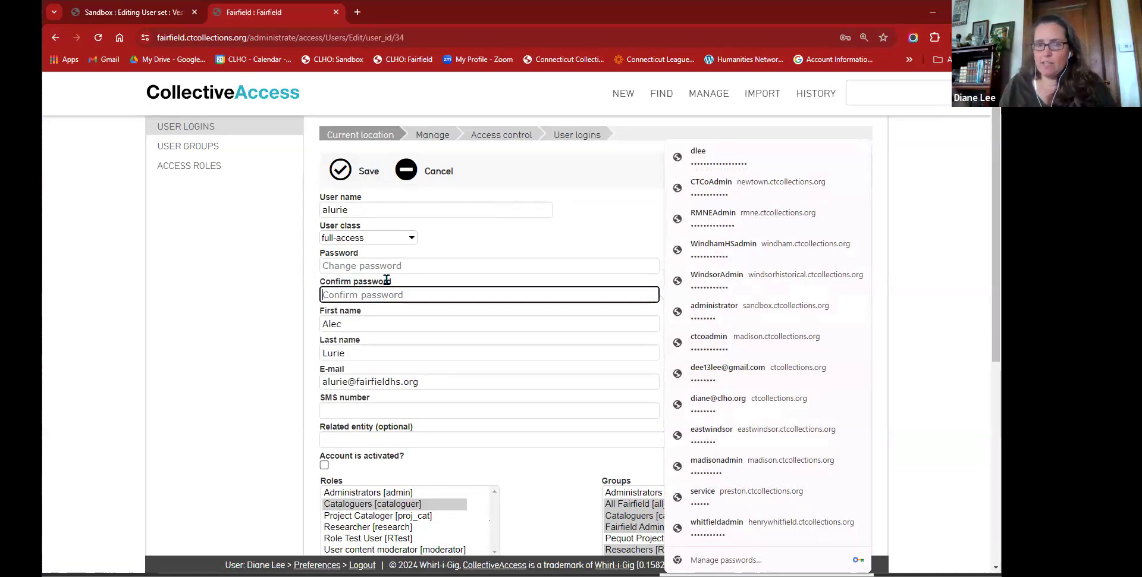
left_click(922, 405)
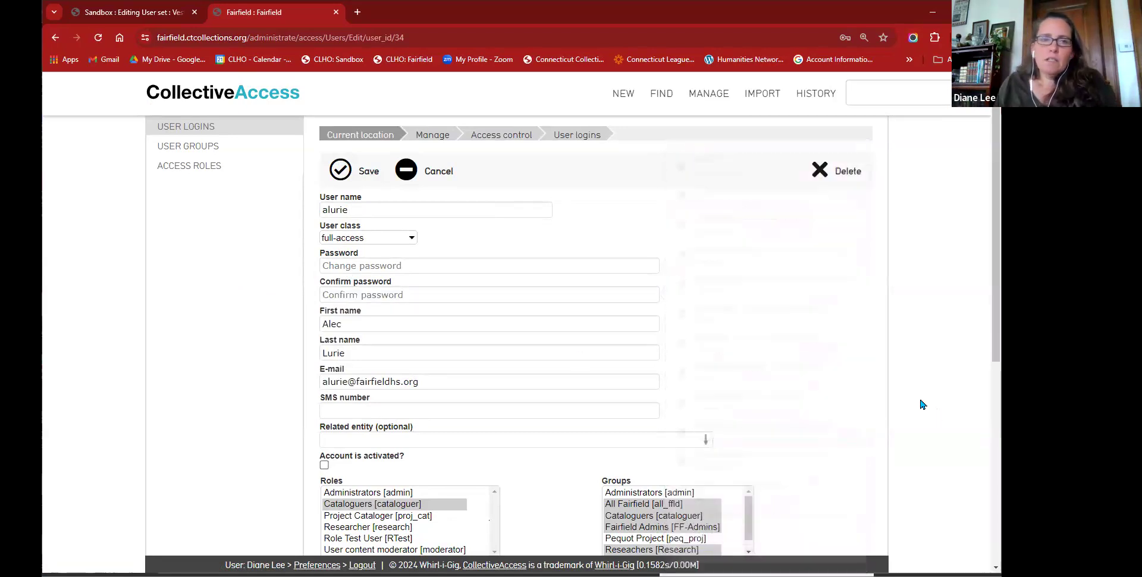
left_click(422, 172)
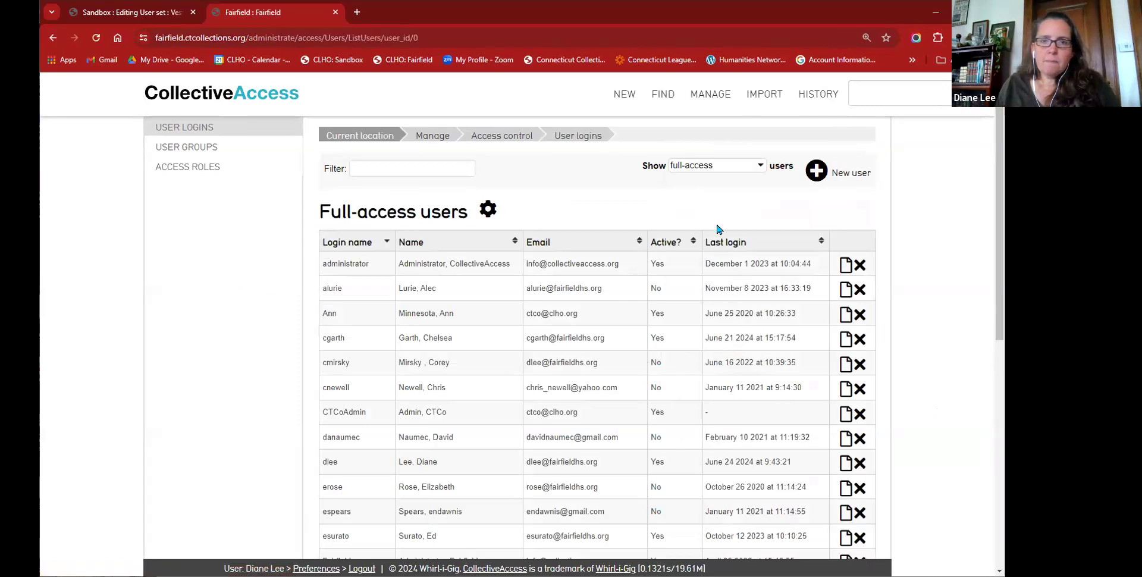
mouse_move(709, 97)
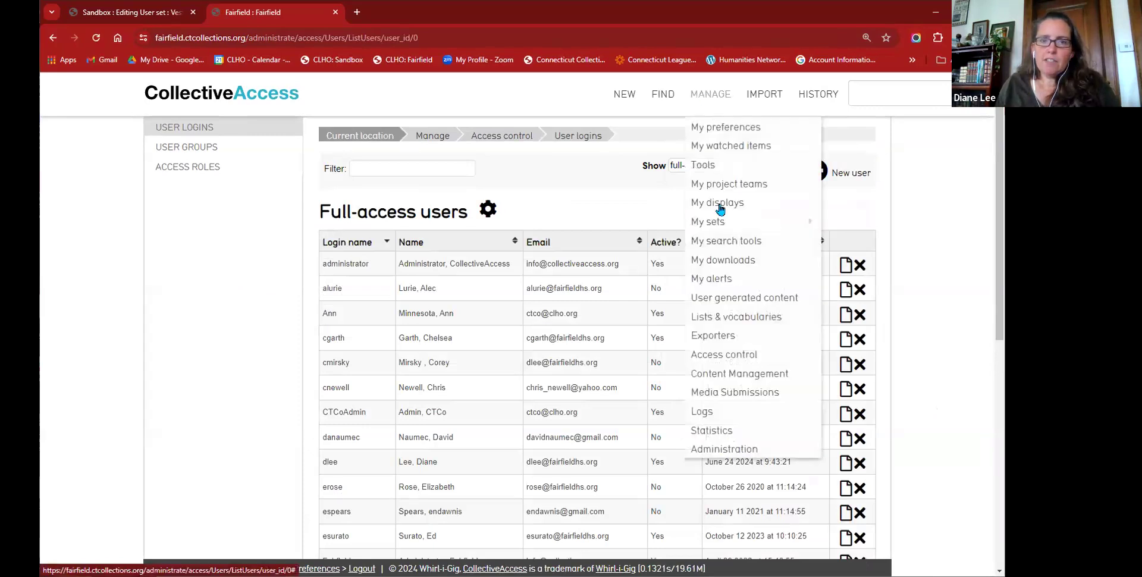
Step: Switch to the Sandbox Vests set and try to find a group matching "ad" for a group access entry
left_click(105, 14)
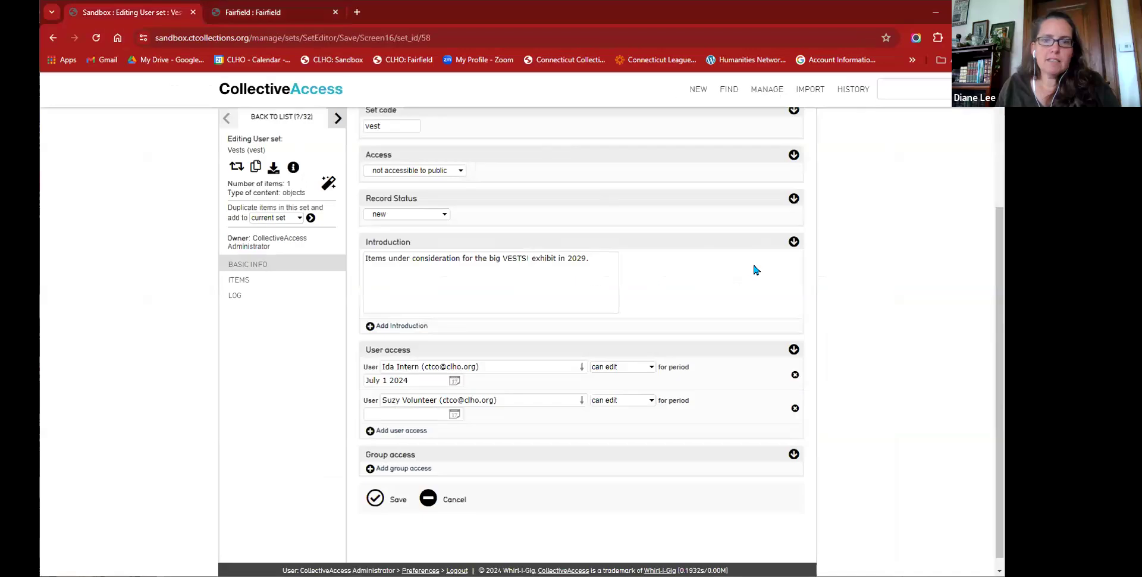
scroll(933, 349, "down", 1)
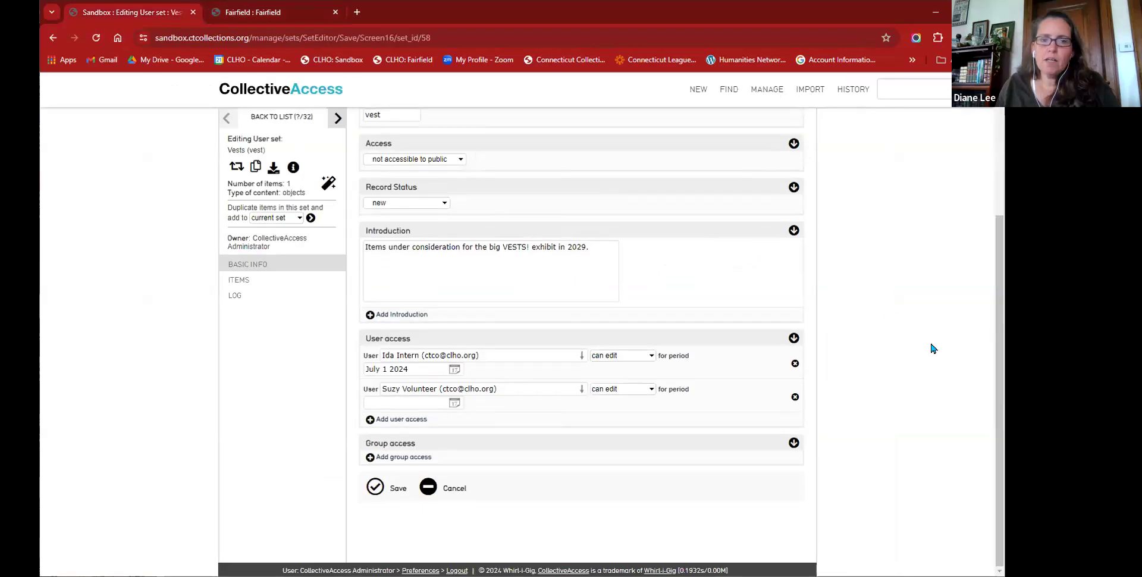
left_click(411, 457)
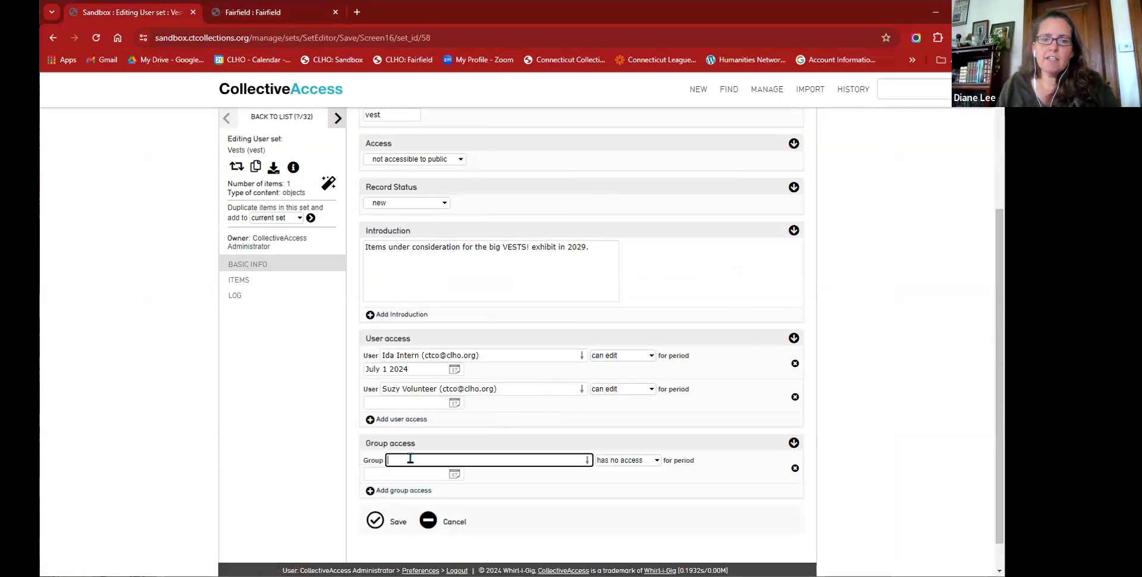
type("*")
key("BackSpace")
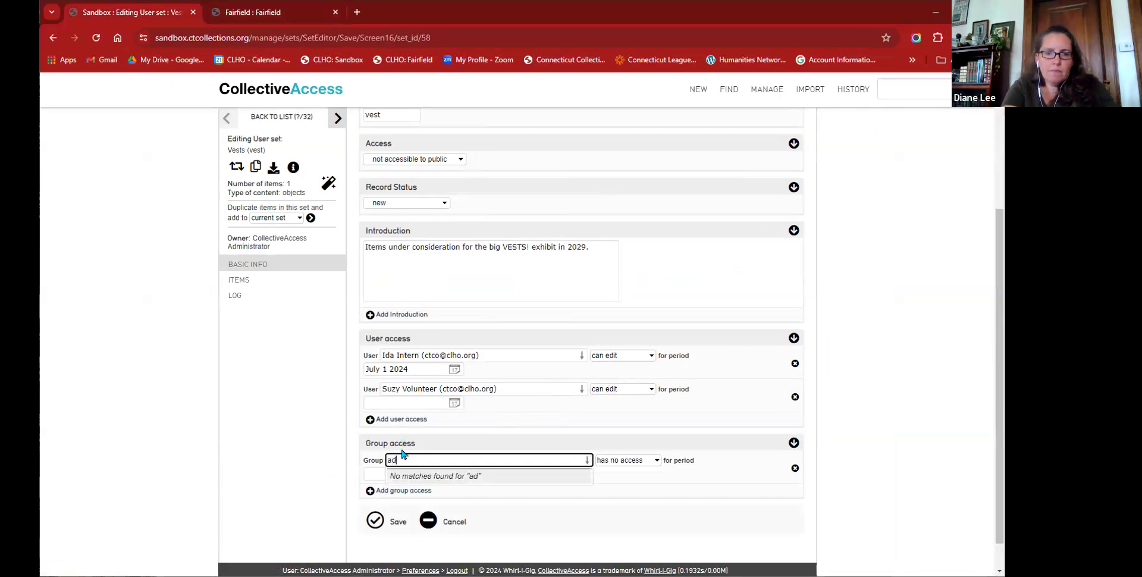
Step: Switch back to the Fairfield site and list all sets
left_click(283, 18)
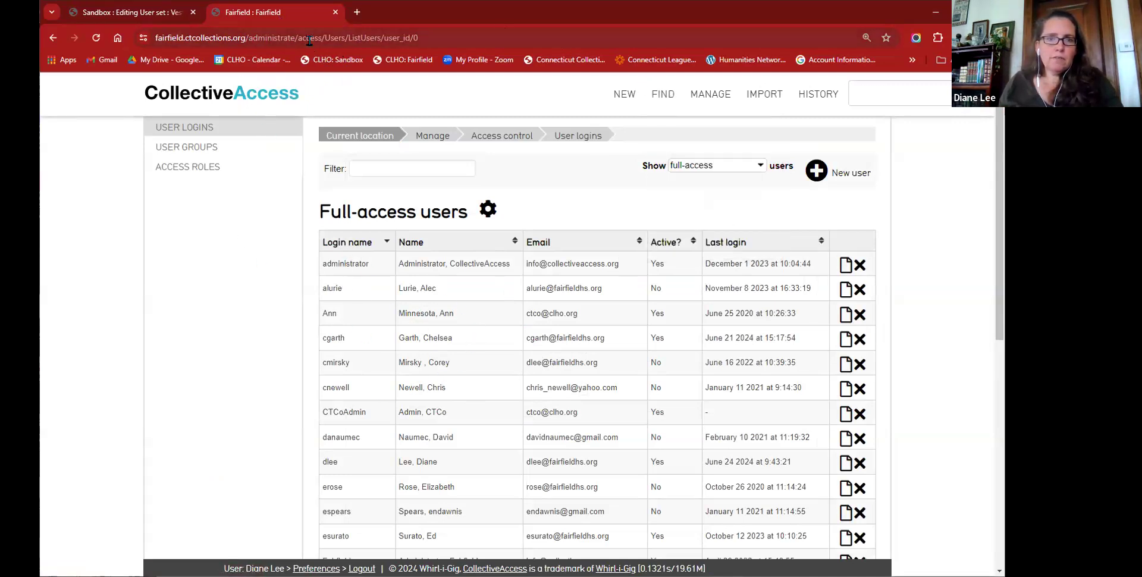
left_click(721, 89)
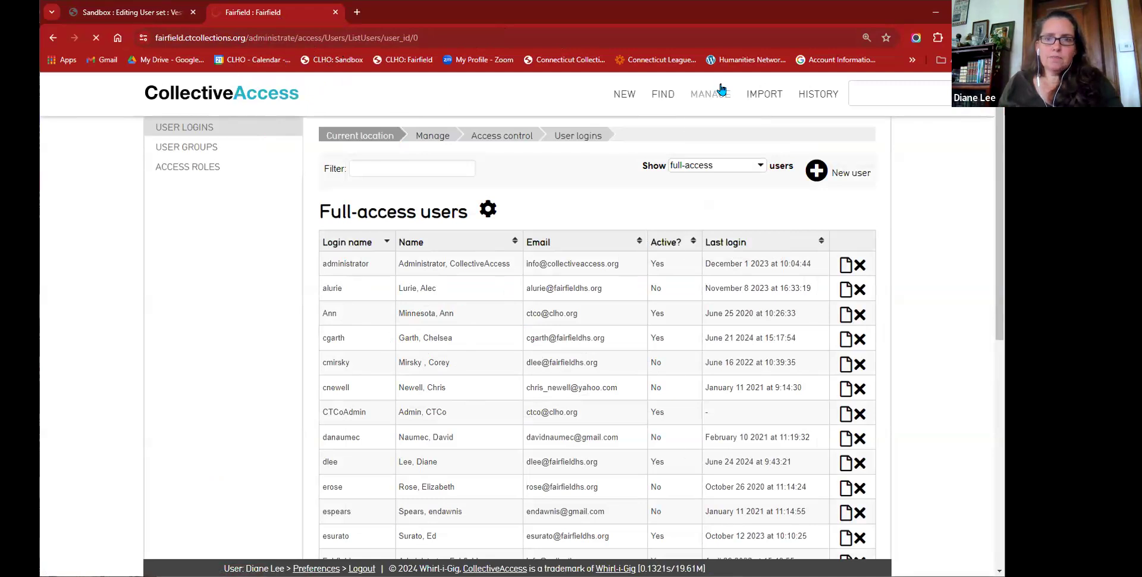
mouse_move(722, 89)
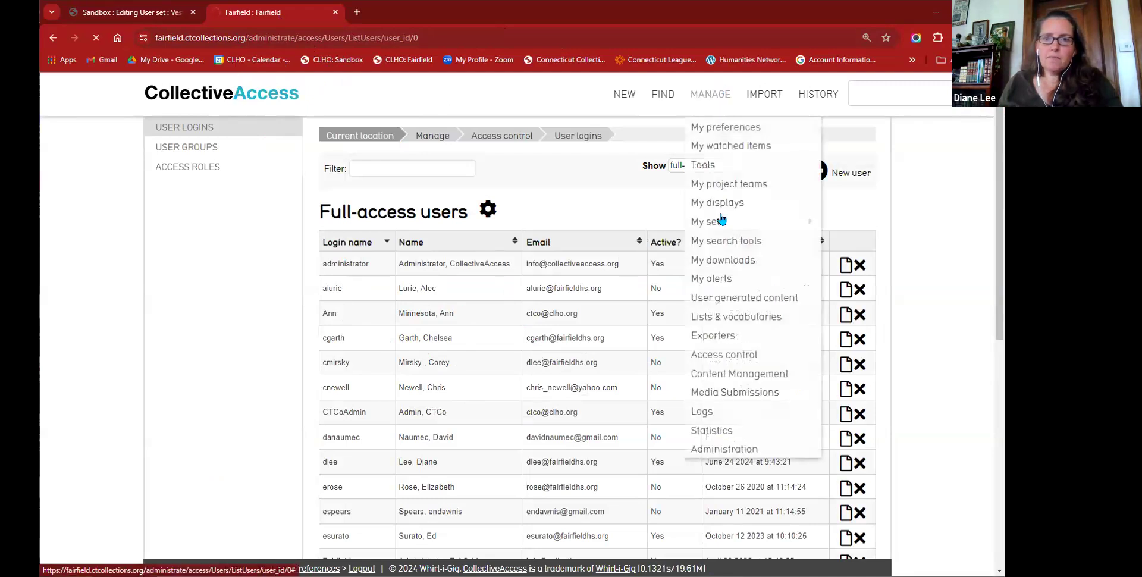
mouse_move(716, 110)
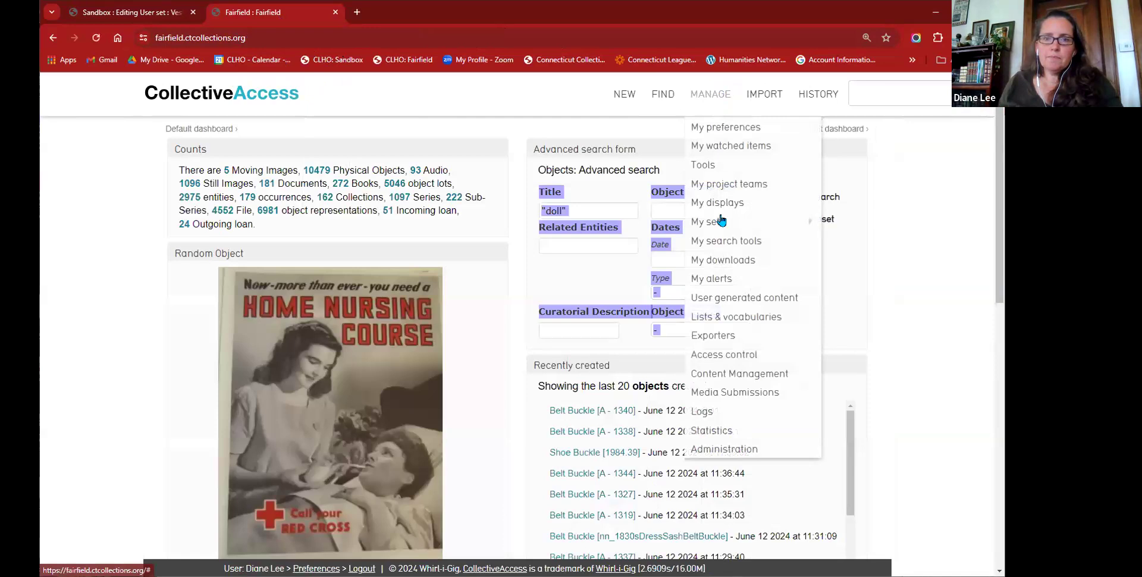
left_click(841, 223)
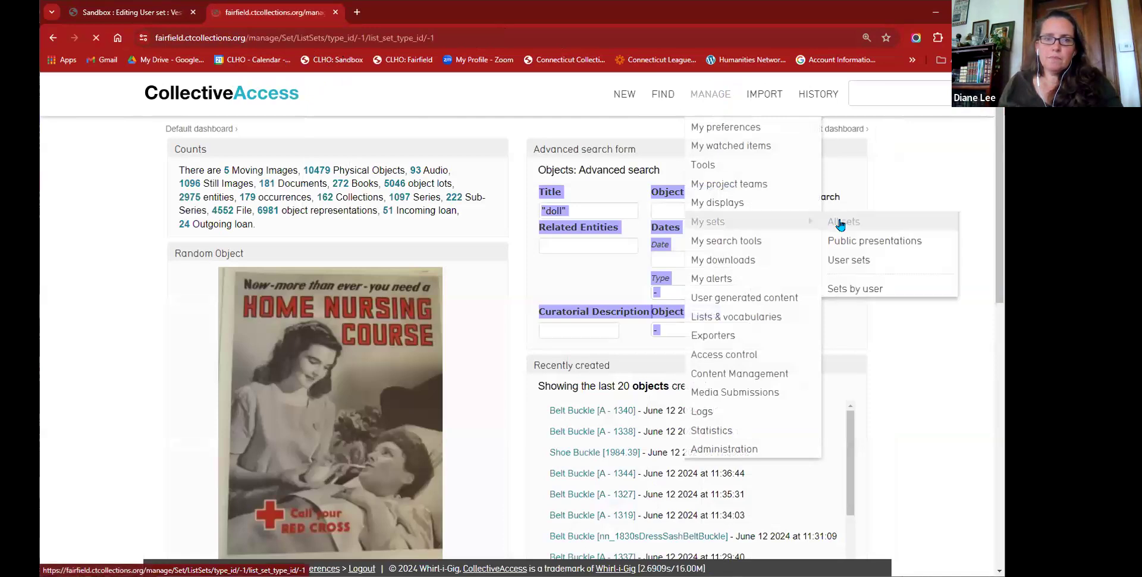
scroll(435, 428, "down", 1)
scroll(435, 427, "up", 1)
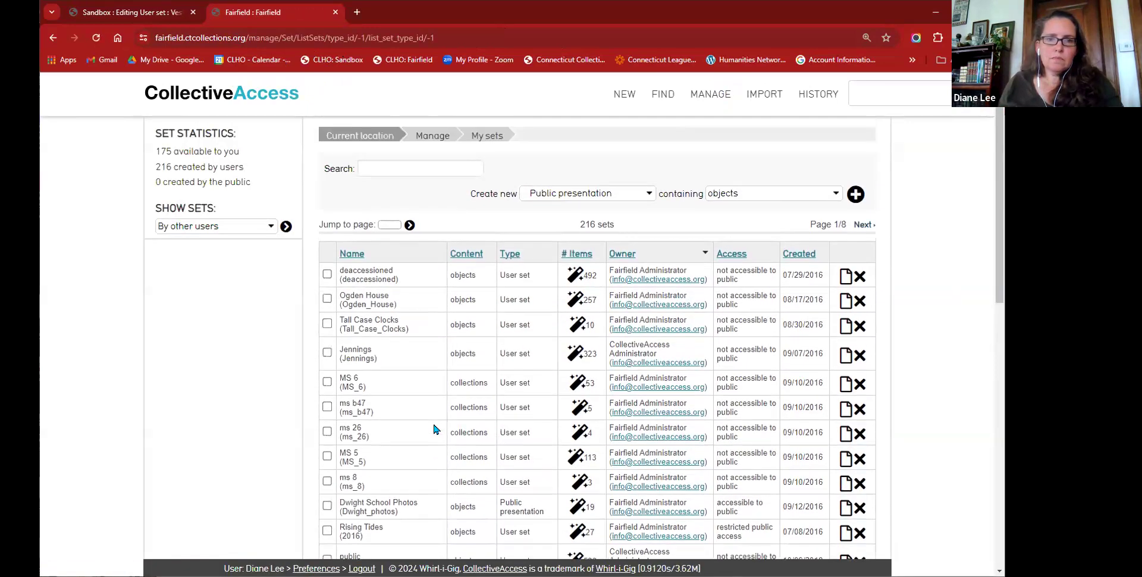
Step: Create a user set containing objects, look up "TEST Exhibit" to add portrait 1976.79 as its item, and save the set
left_click(588, 193)
left_click(588, 222)
left_click(840, 195)
left_click(855, 196)
left_click(466, 258)
type("TEST Exhibit")
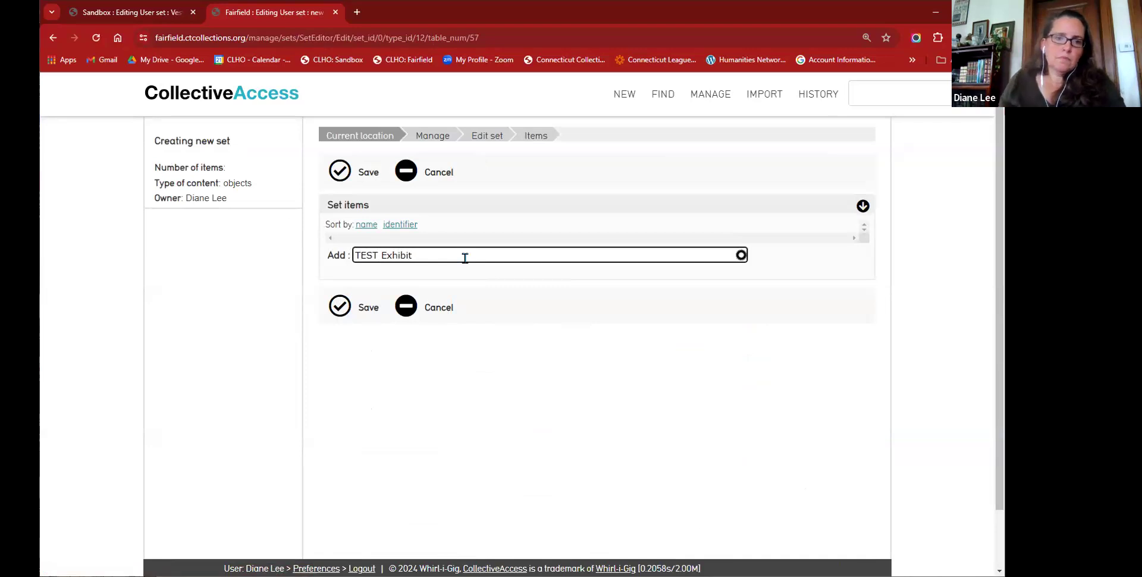
left_click(460, 293)
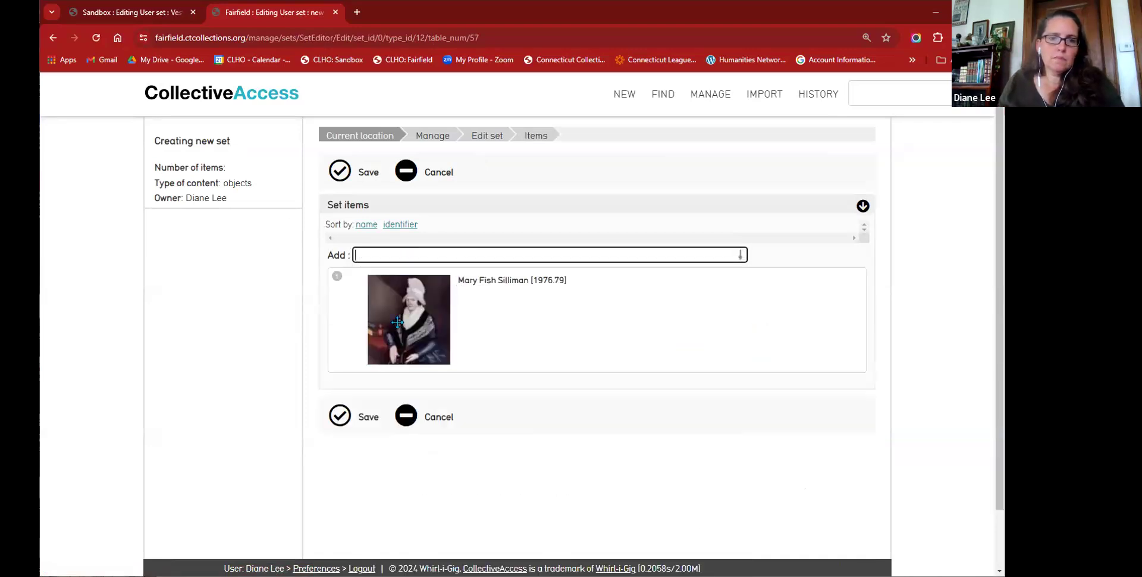
left_click(347, 425)
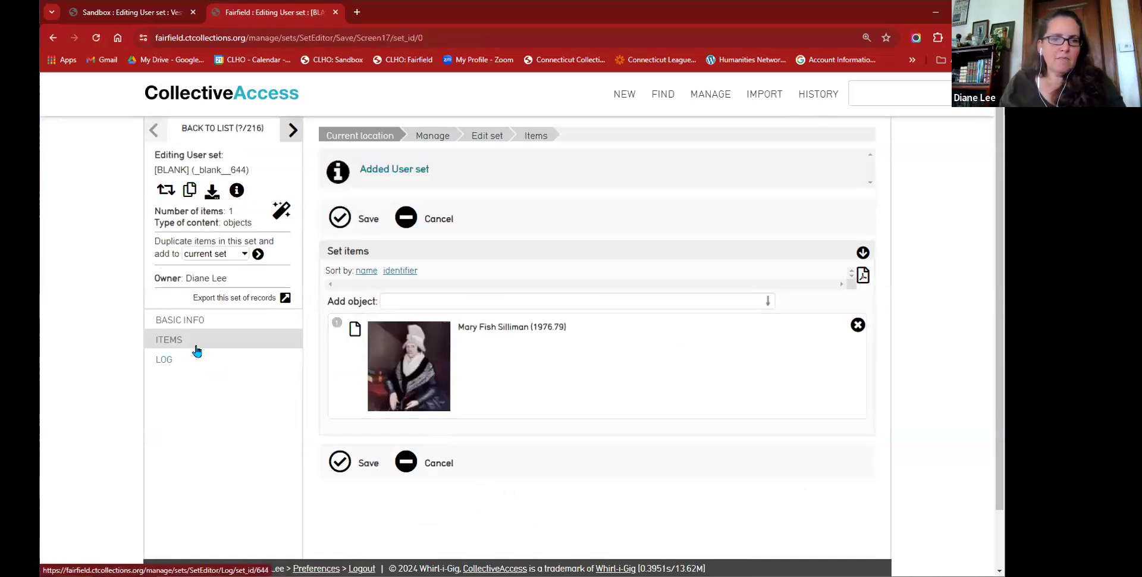
Step: In the new set's basic info, enter the title "Women with Hats" and the set code women_hats
left_click(189, 322)
triple_click(414, 257)
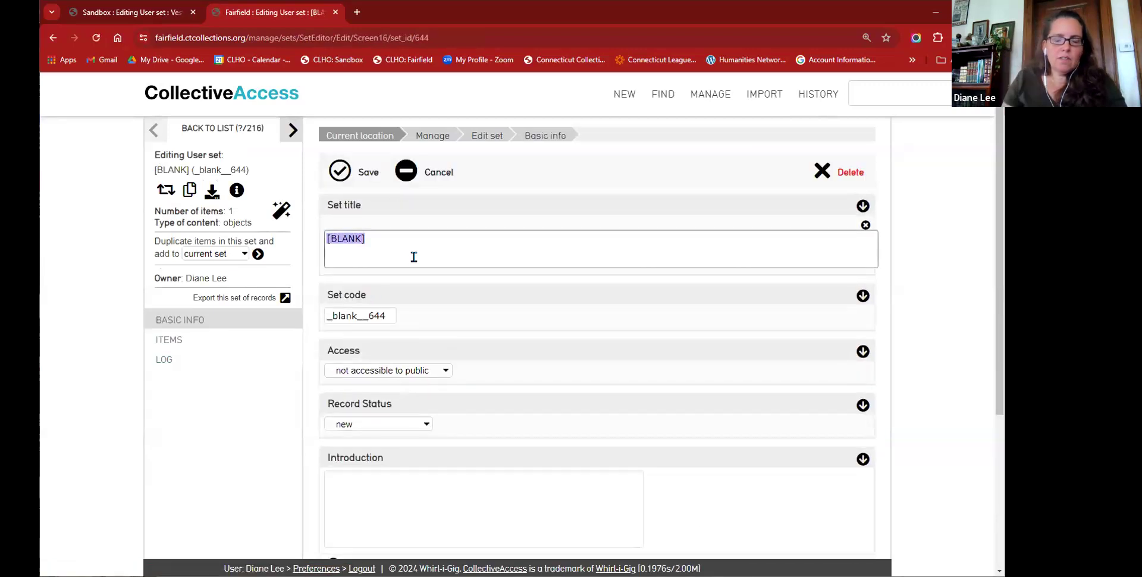
type("Women with Hats")
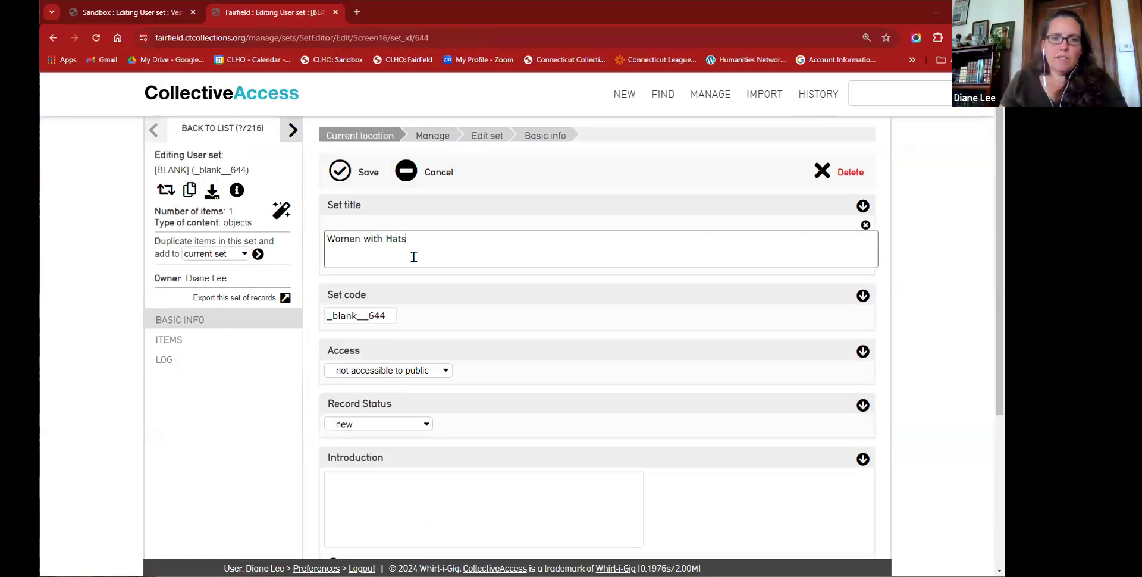
left_click(377, 313)
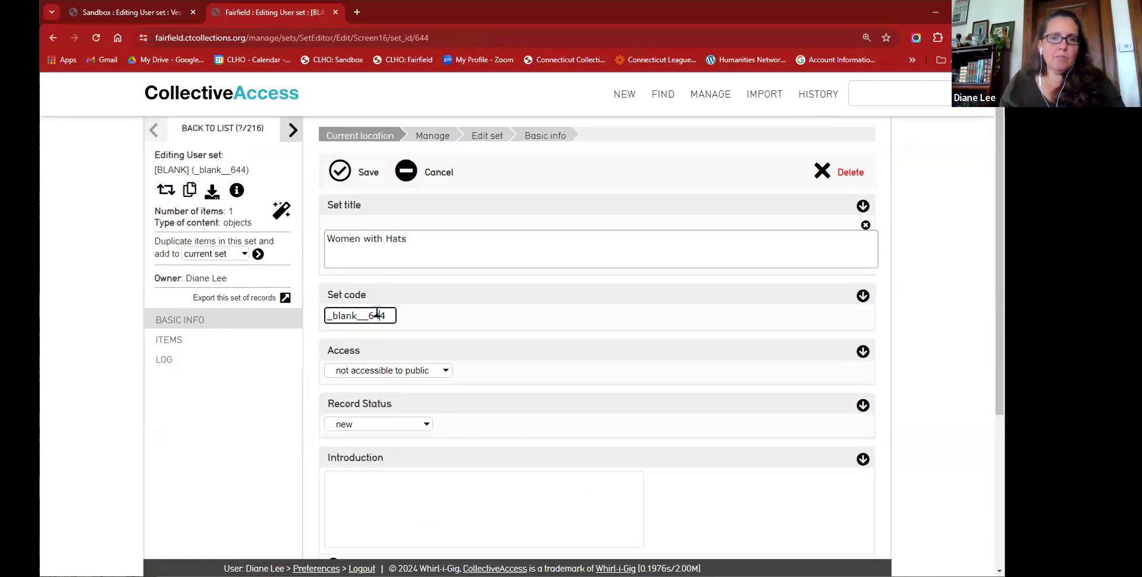
key("BackSpace")
key("BackSpace")
key("BackSpace")
key("BackSpace")
key("BackSpace")
key("BackSpace")
key("BackSpace")
key("BackSpace")
key("BackSpace")
key("BackSpace")
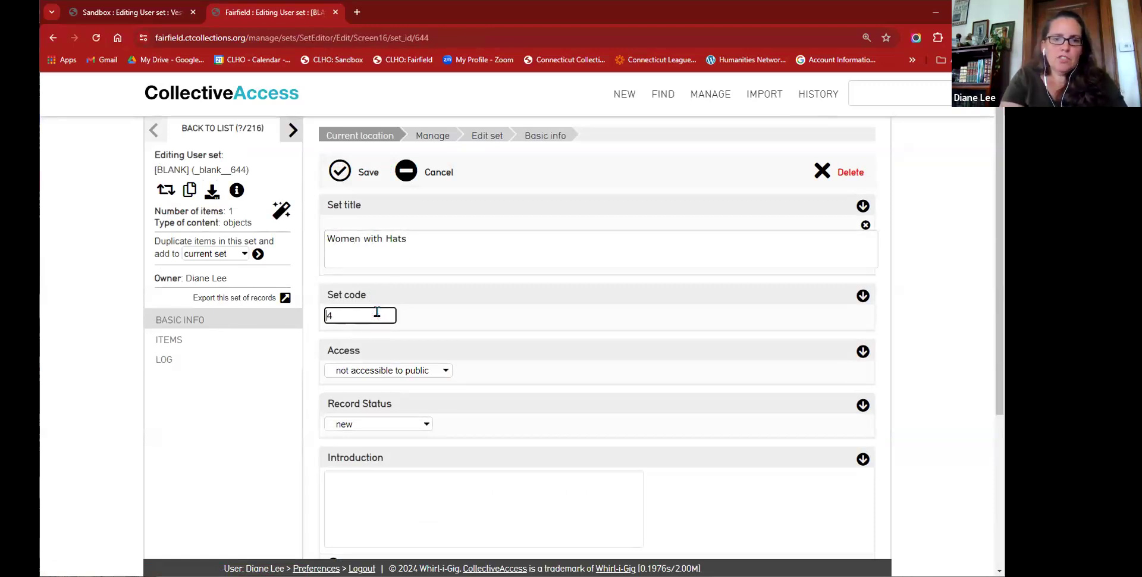
type("women_hats")
Step: Set the record status to "editing in progress" and save the set
left_click(379, 424)
left_click(390, 460)
left_click(401, 493)
left_click(365, 173)
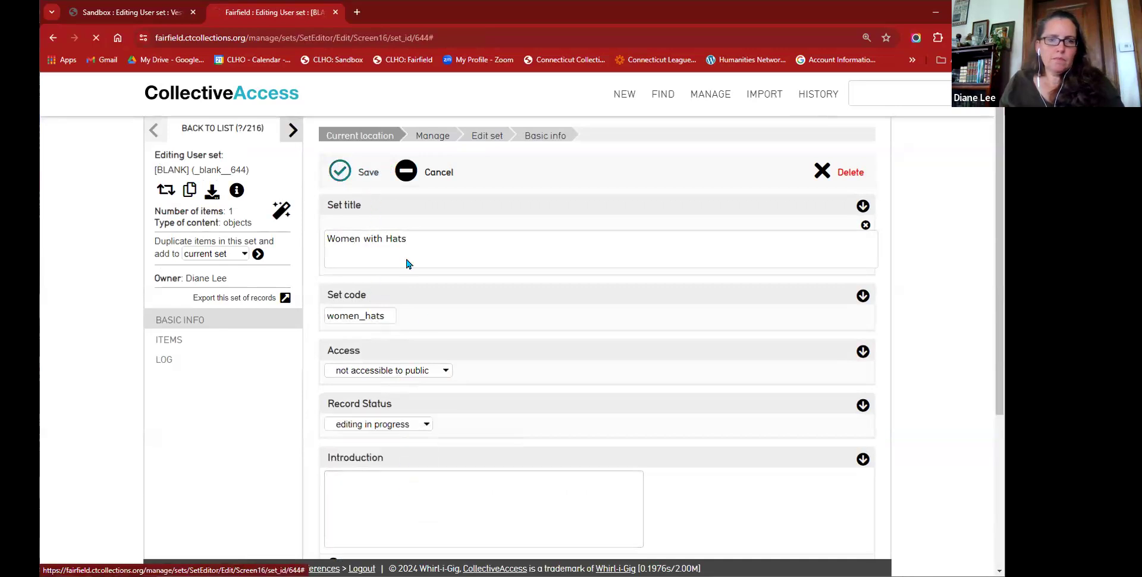
Step: Add group access for All Fairfield, found by searching "fairfield", with the "can edit" permission
scroll(426, 319, "down", 5)
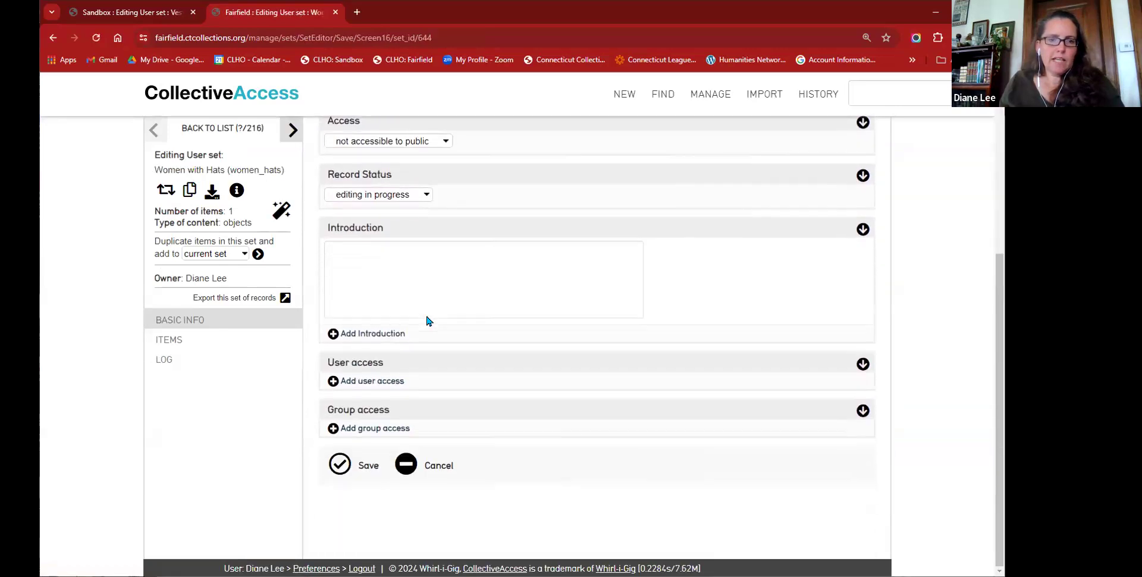
left_click(390, 428)
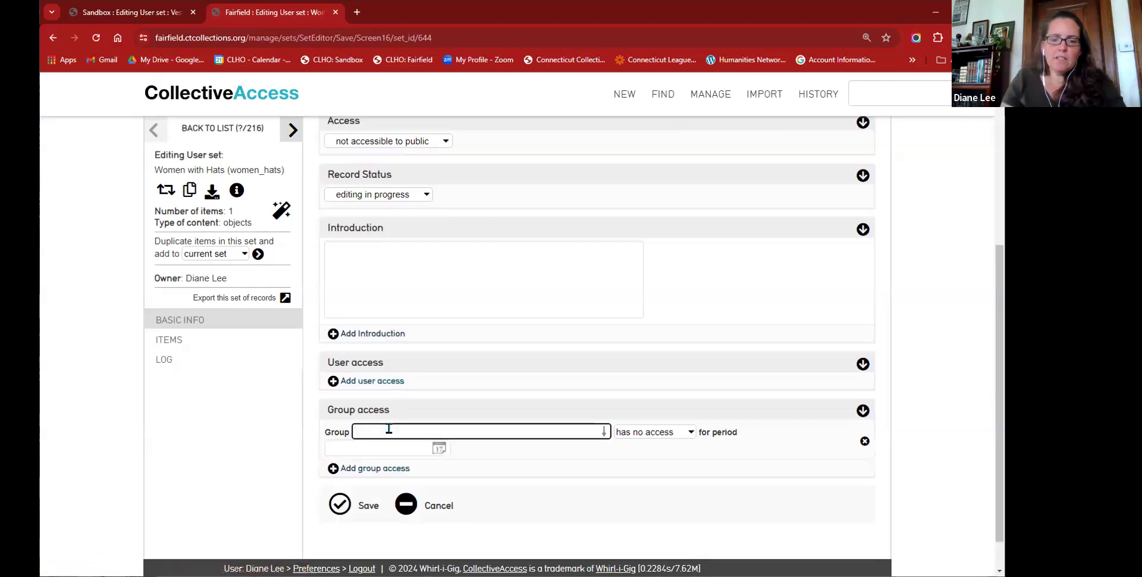
type("fairfield")
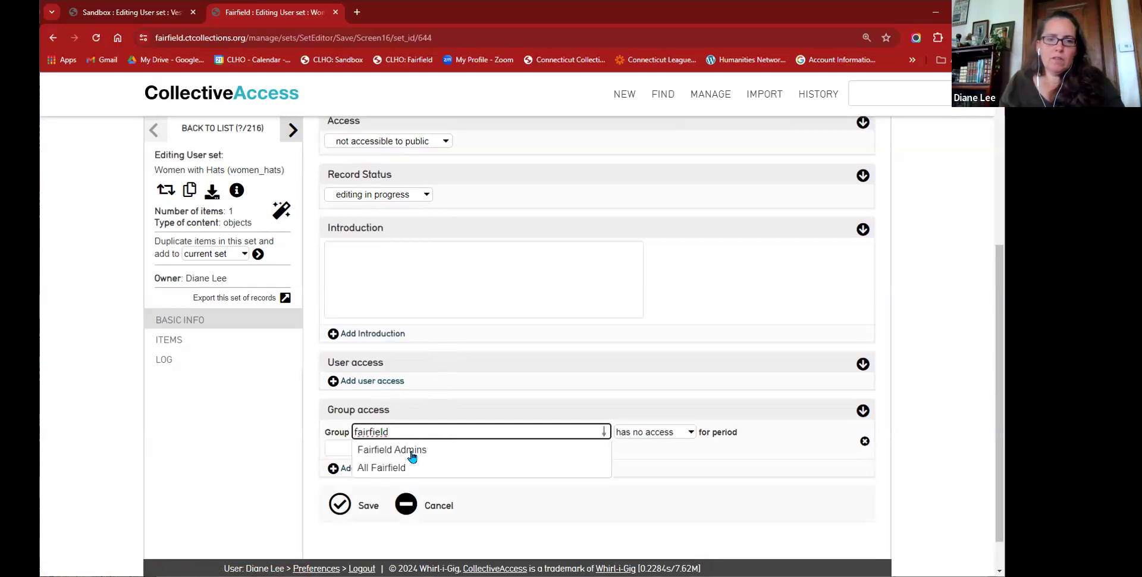
left_click(408, 466)
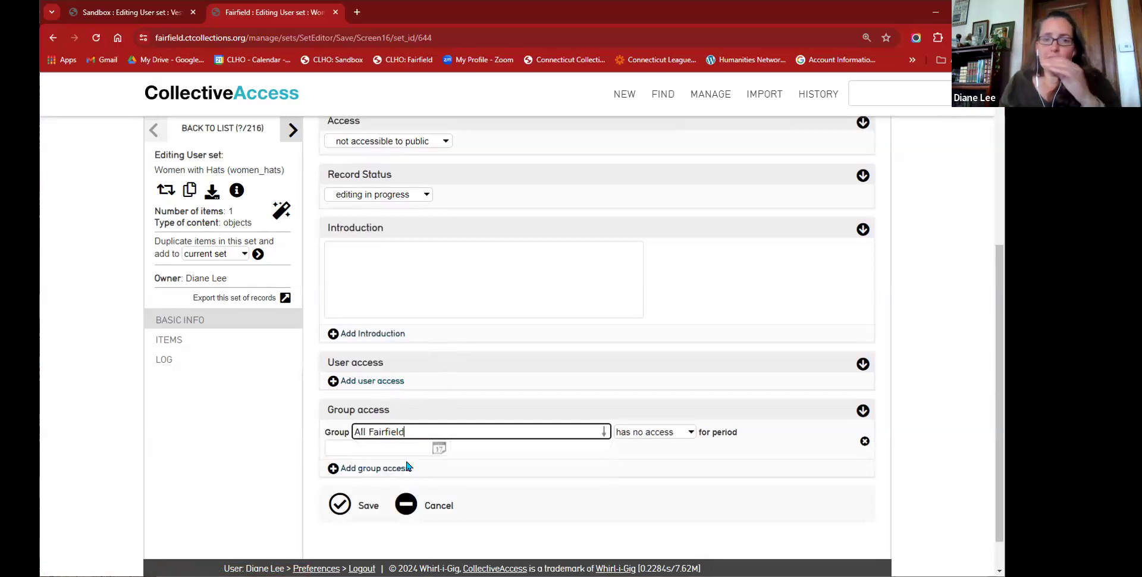
left_click(648, 434)
left_click(648, 467)
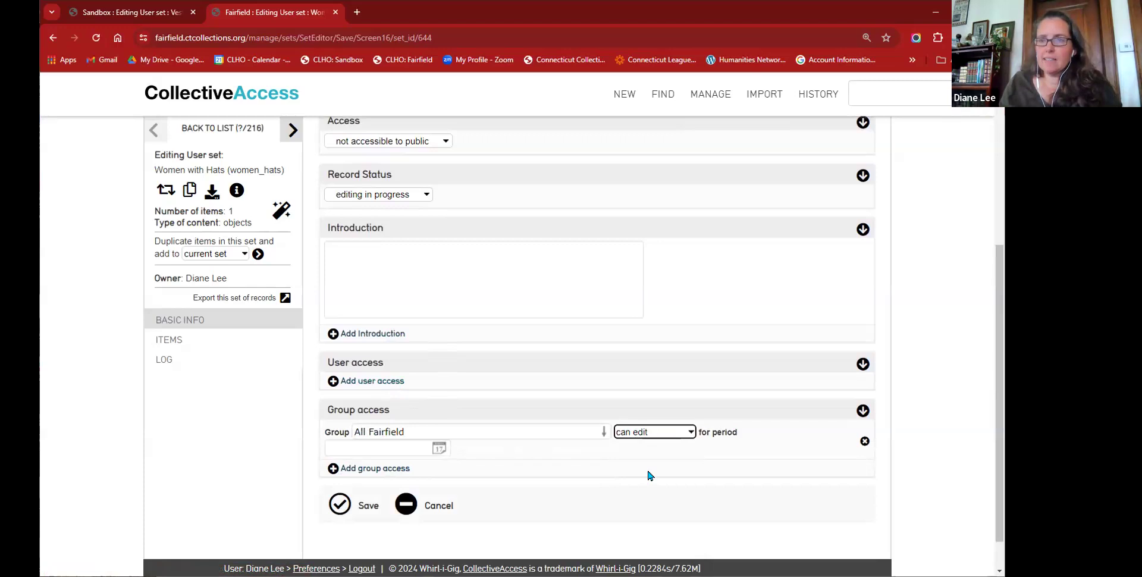
Step: Add group access for Volunteers, found by searching "volun", with the "can read" permission, and save the set
left_click(368, 469)
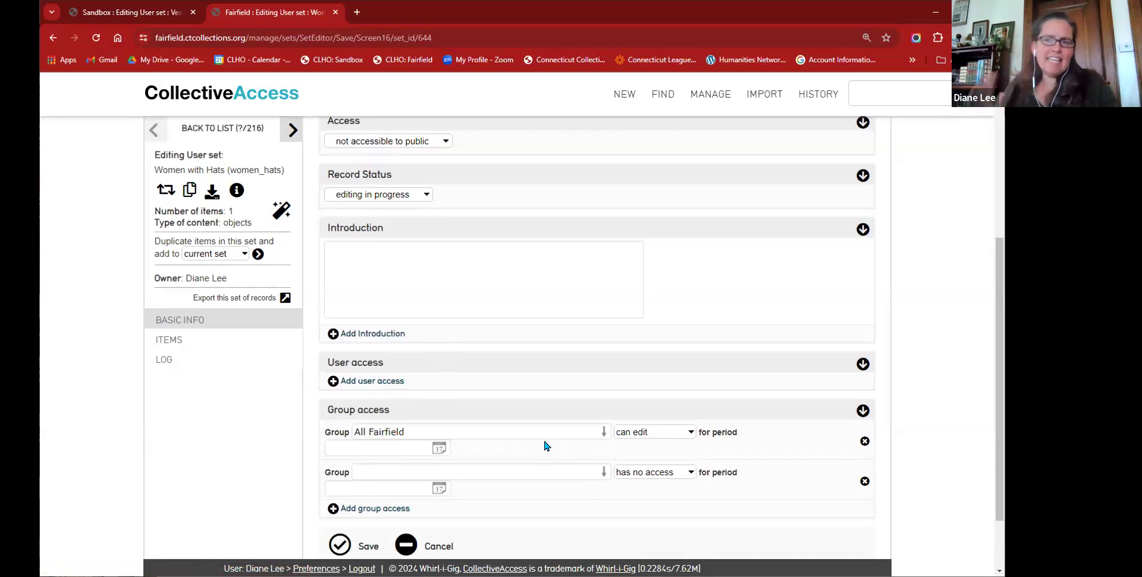
left_click(395, 474)
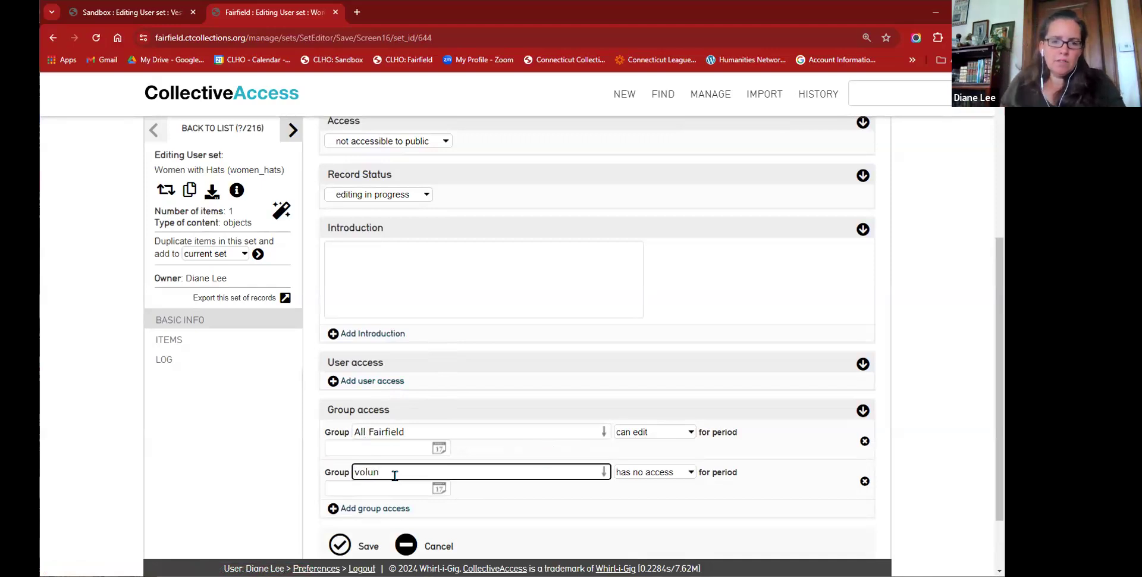
left_click(396, 491)
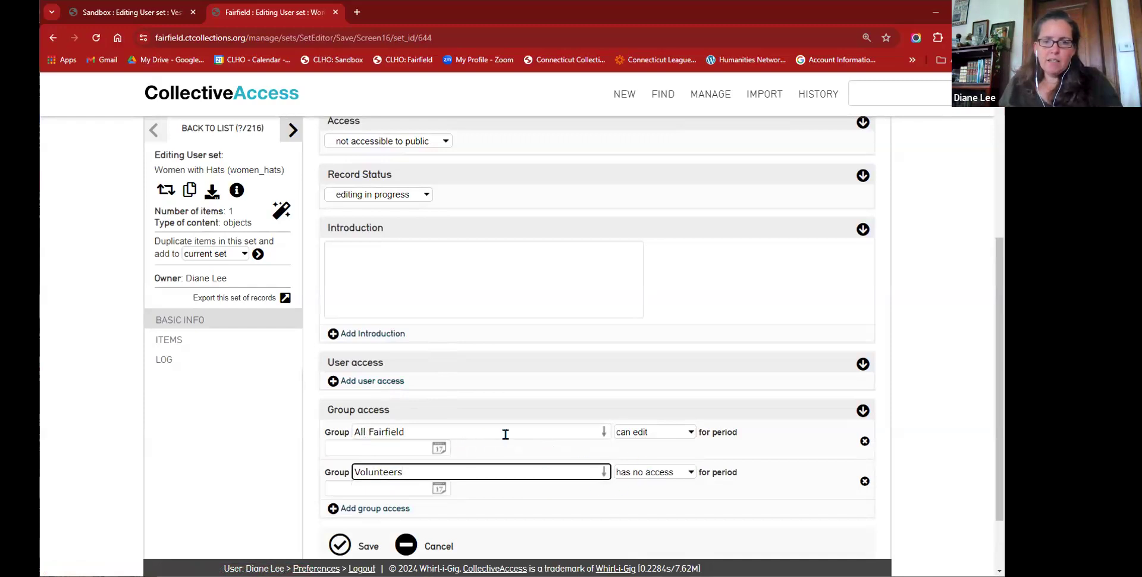
left_click(635, 479)
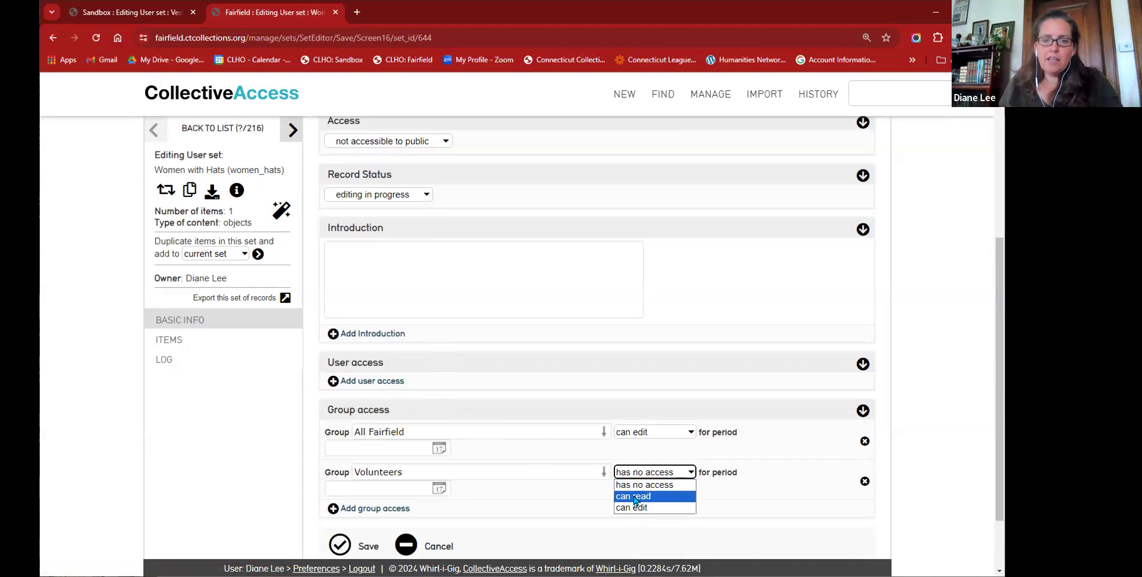
left_click(635, 496)
scroll(475, 476, "down", 1)
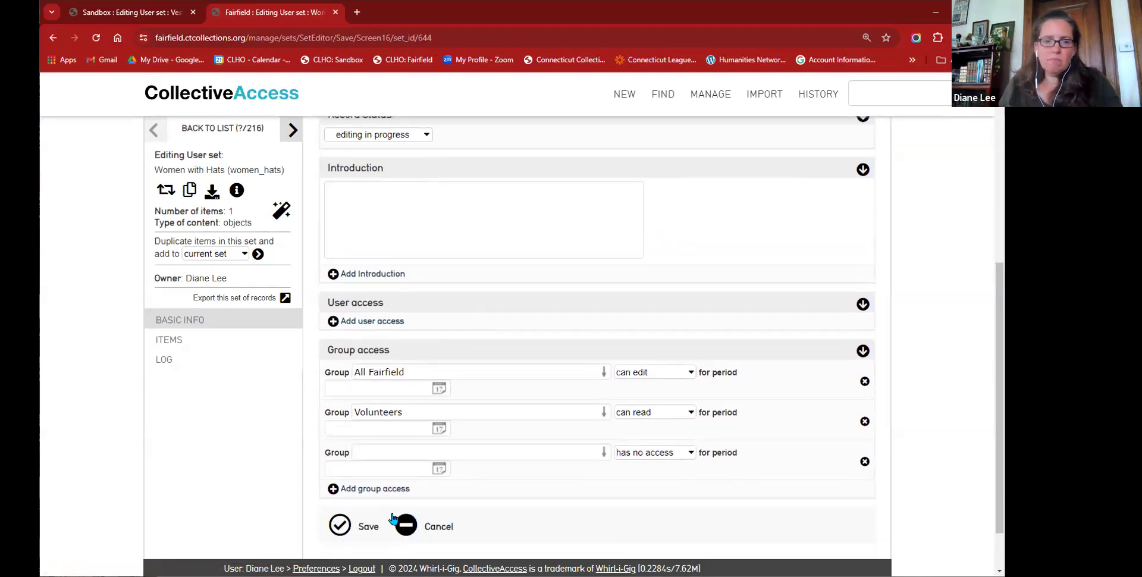
left_click(338, 526)
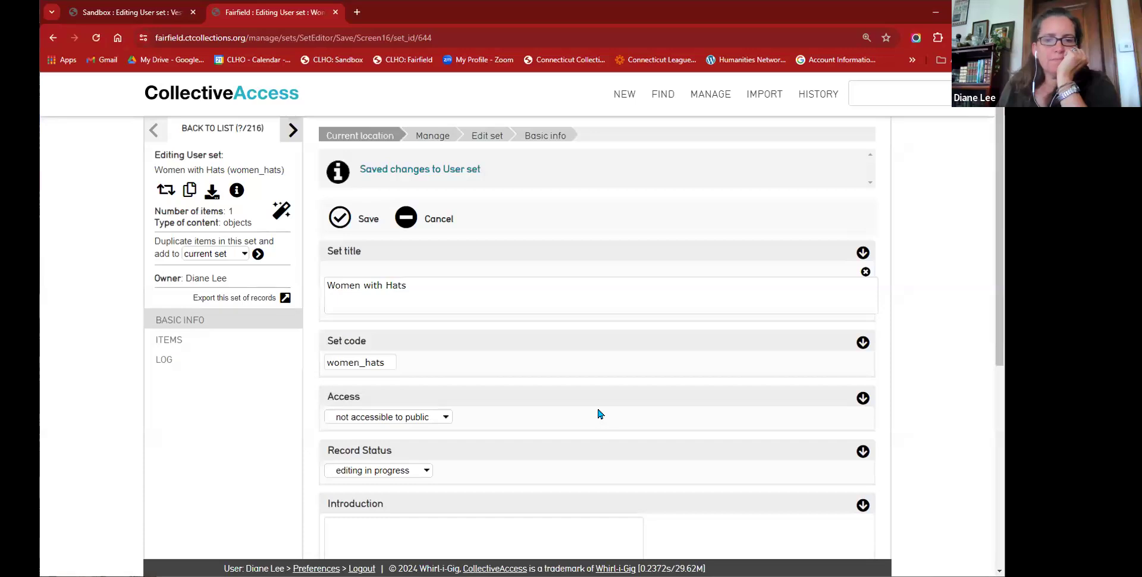
scroll(600, 414, "down", 5)
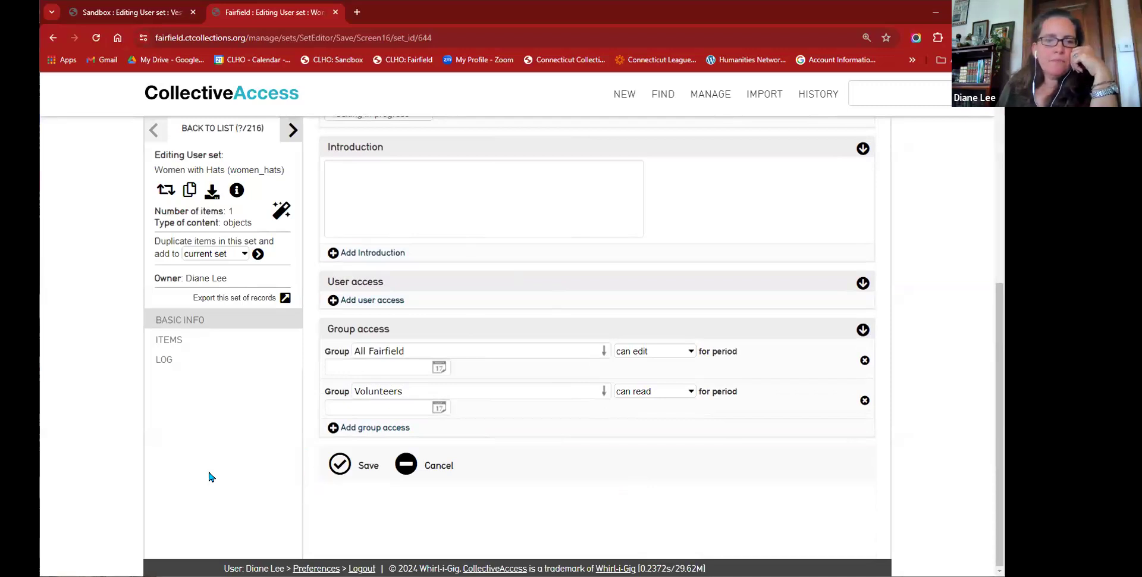
left_click(367, 301)
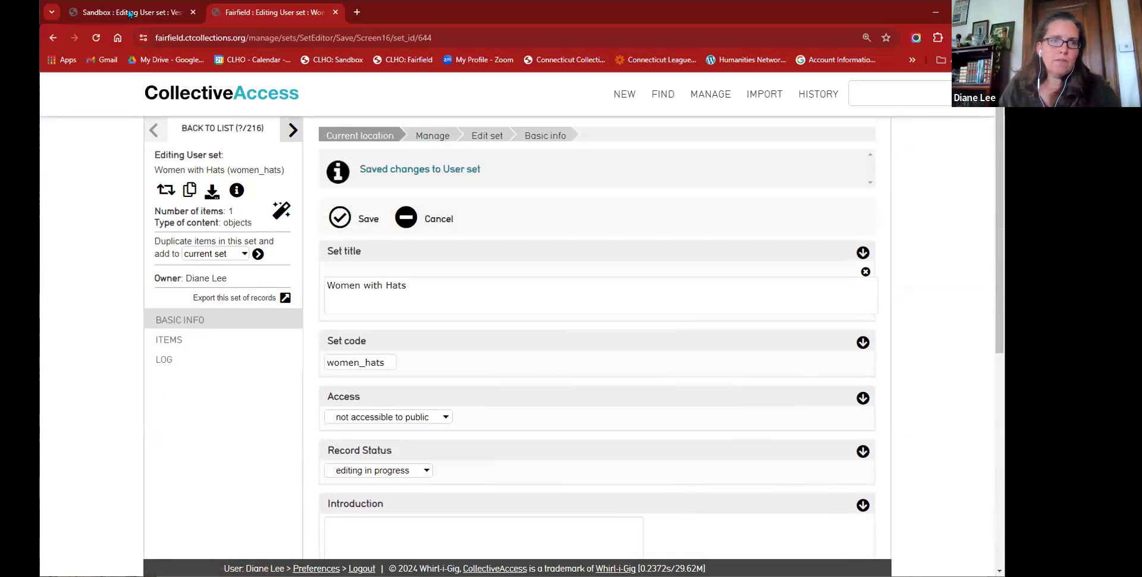
Step: Switch to the Sandbox site and reopen the [BLANK] entry from the recent sets history, discarding the unsaved changes
left_click(129, 13)
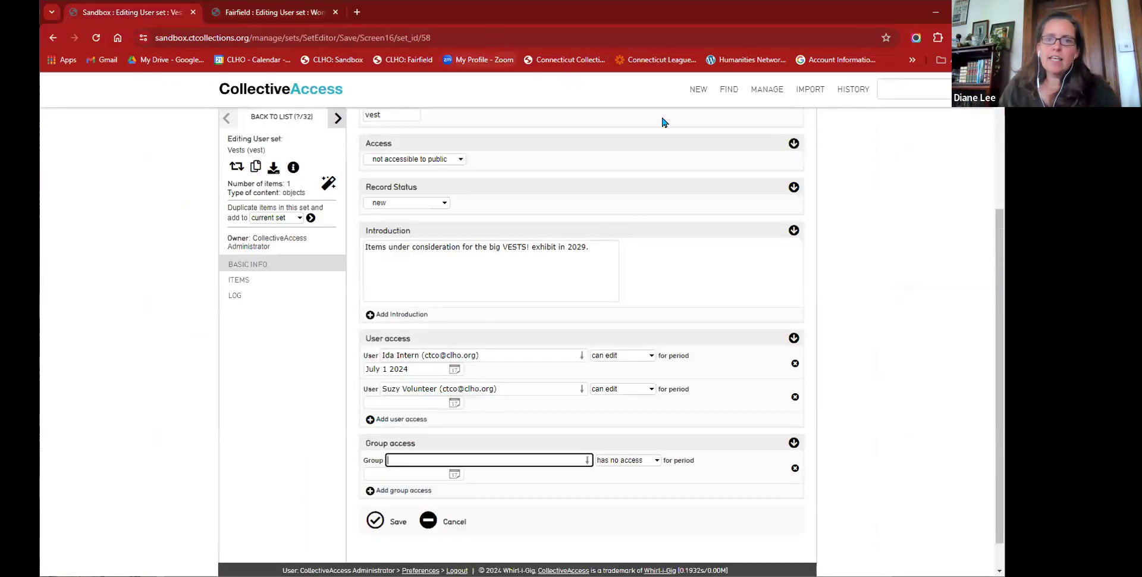
mouse_move(857, 97)
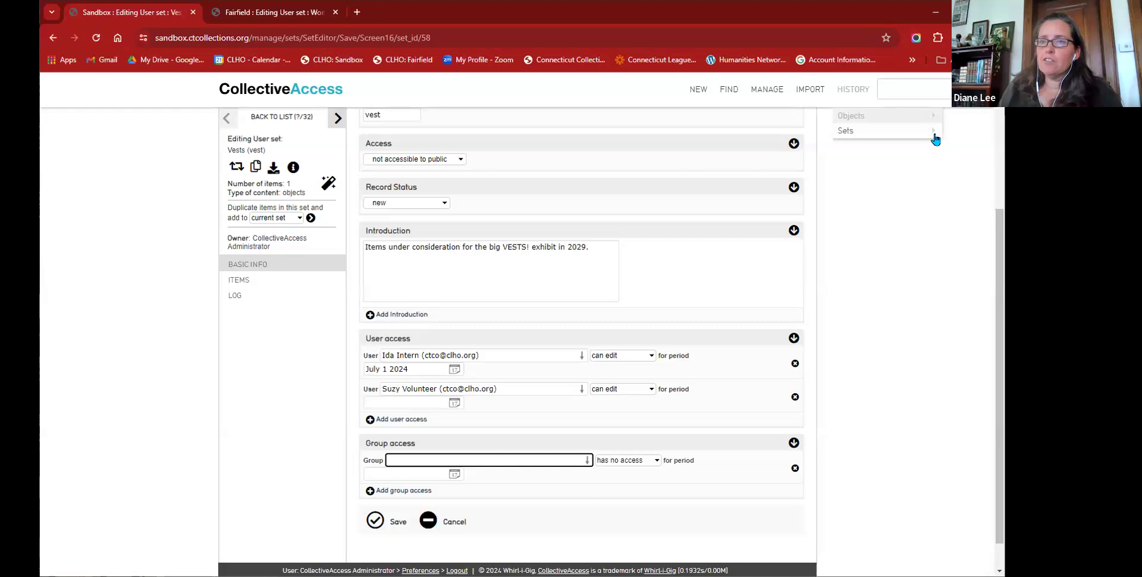
mouse_move(904, 137)
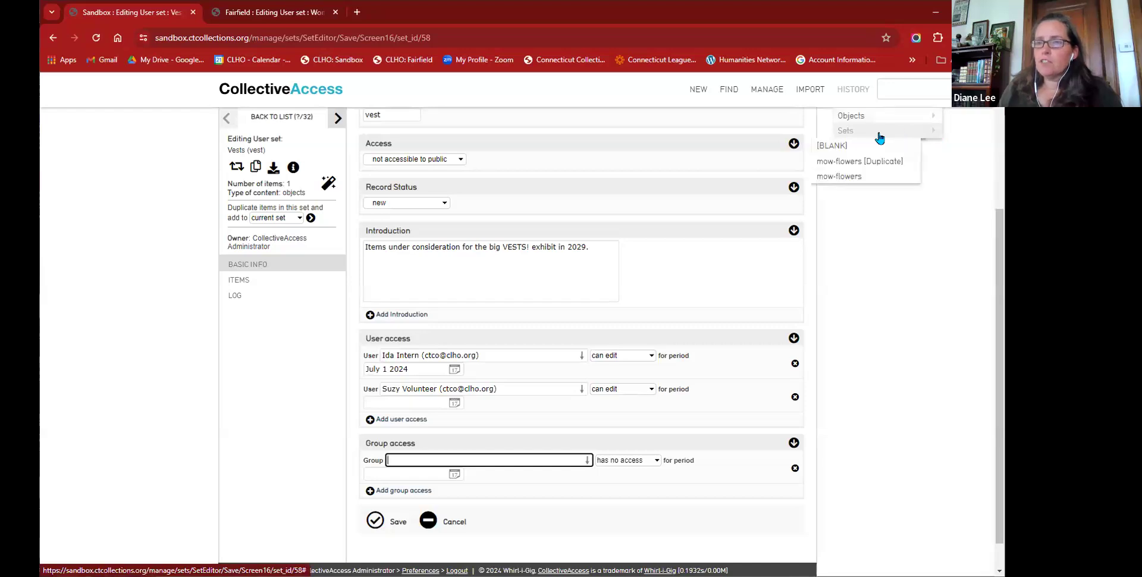
left_click(842, 146)
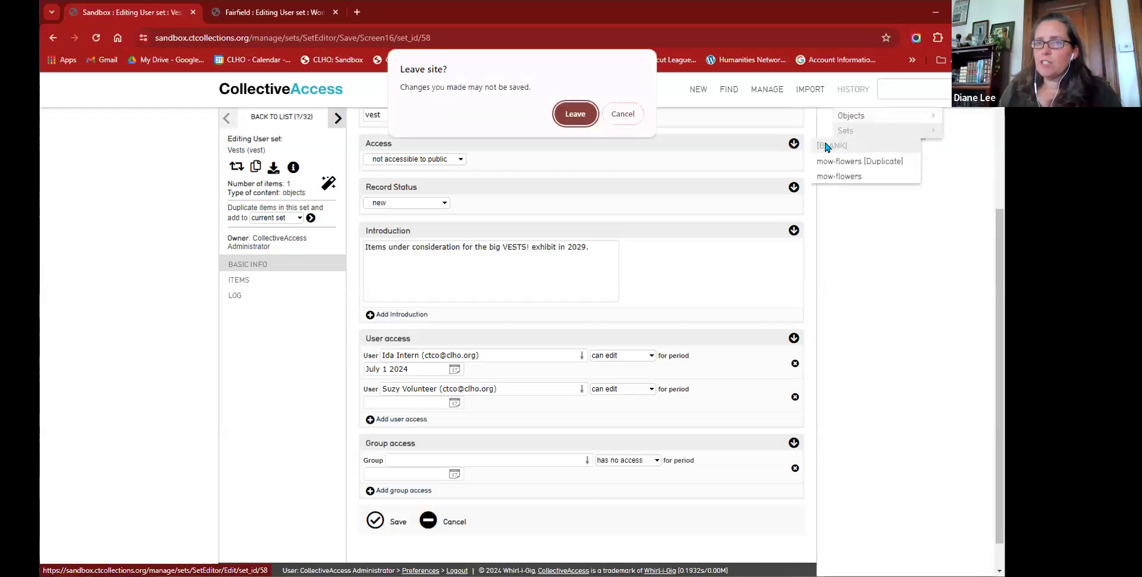
left_click(575, 117)
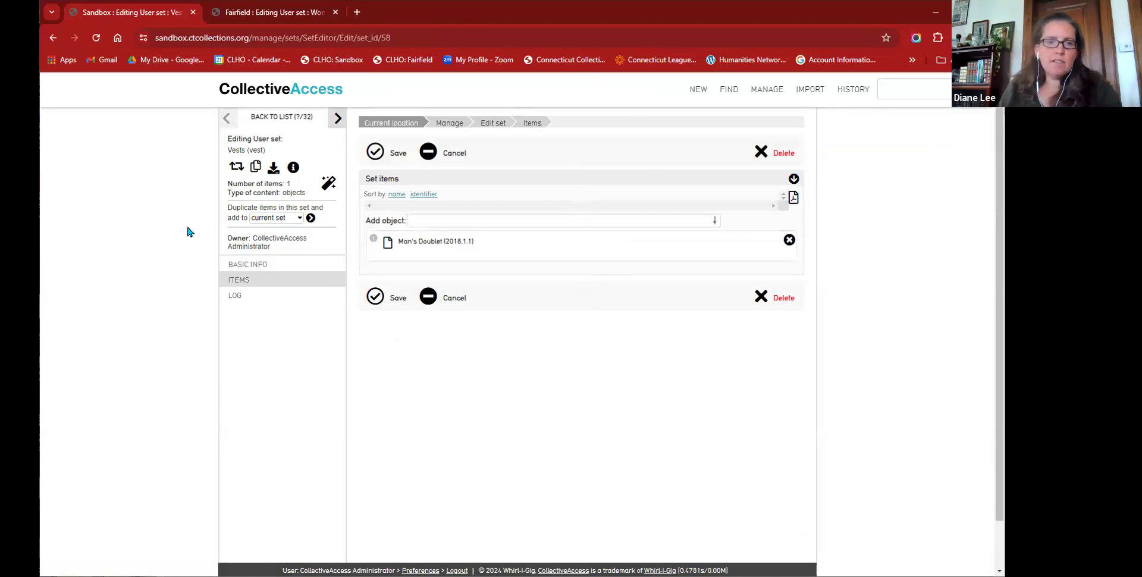
Step: Review the Vests set's basic info down to its access settings, and view its items
left_click(249, 268)
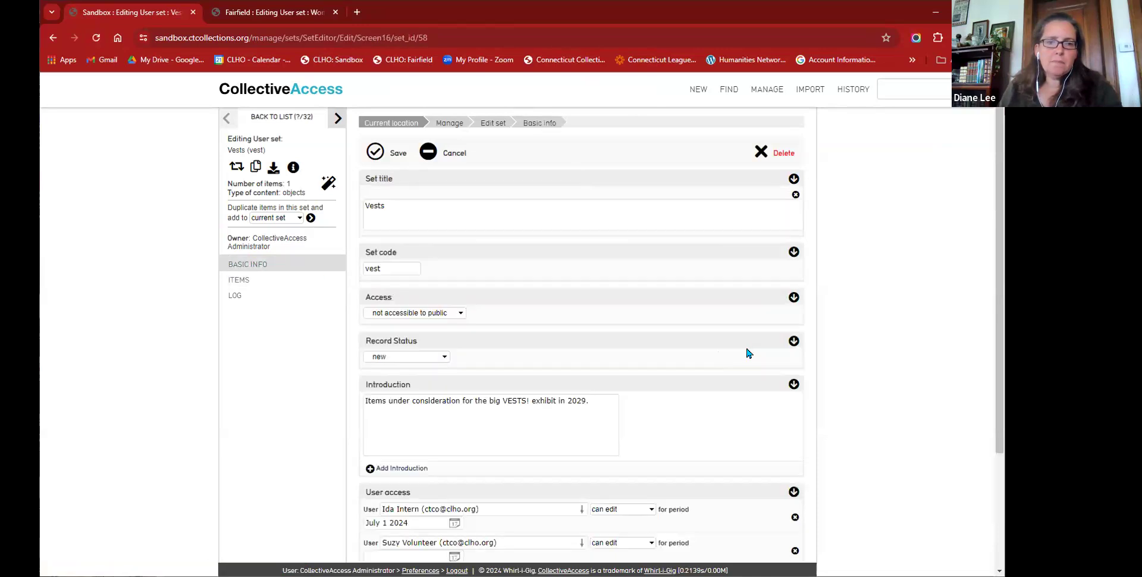
scroll(738, 355, "down", 3)
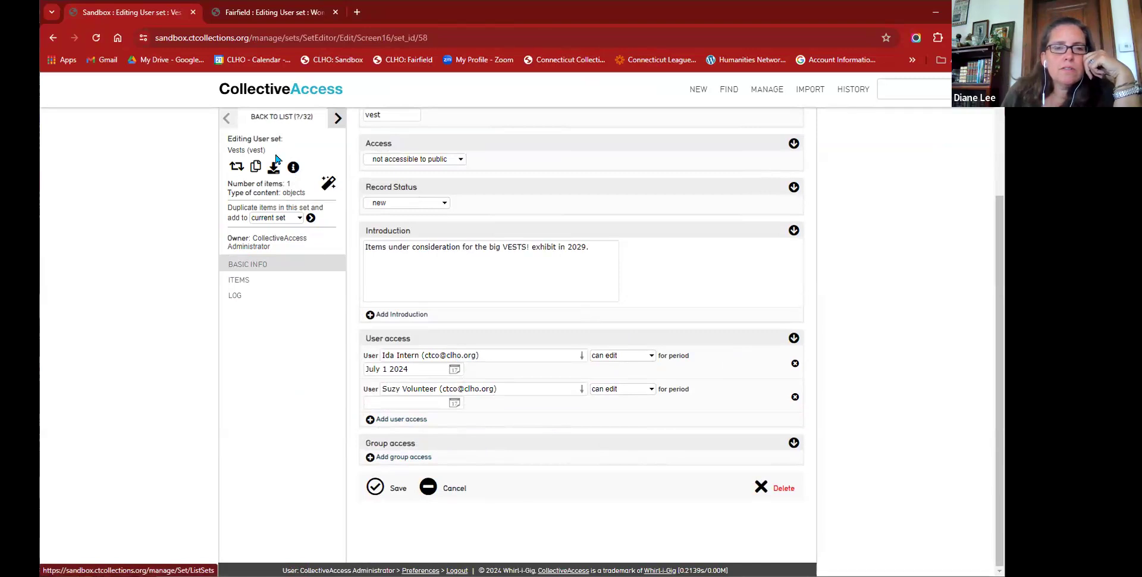
left_click(236, 282)
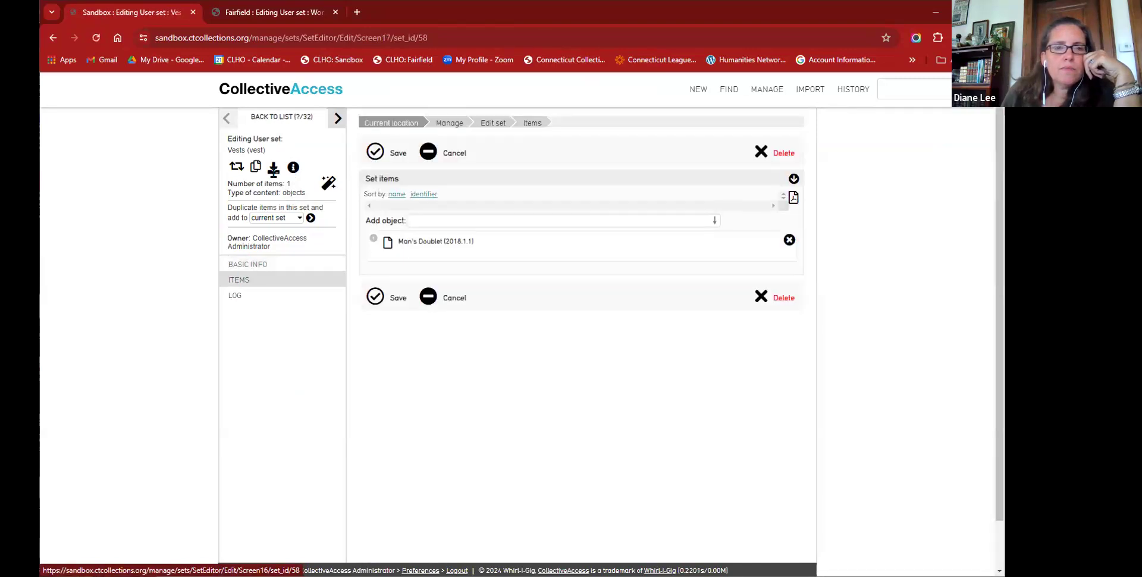
Step: Return to the set list, show the sets by other users, and look through their names and owners
left_click(277, 117)
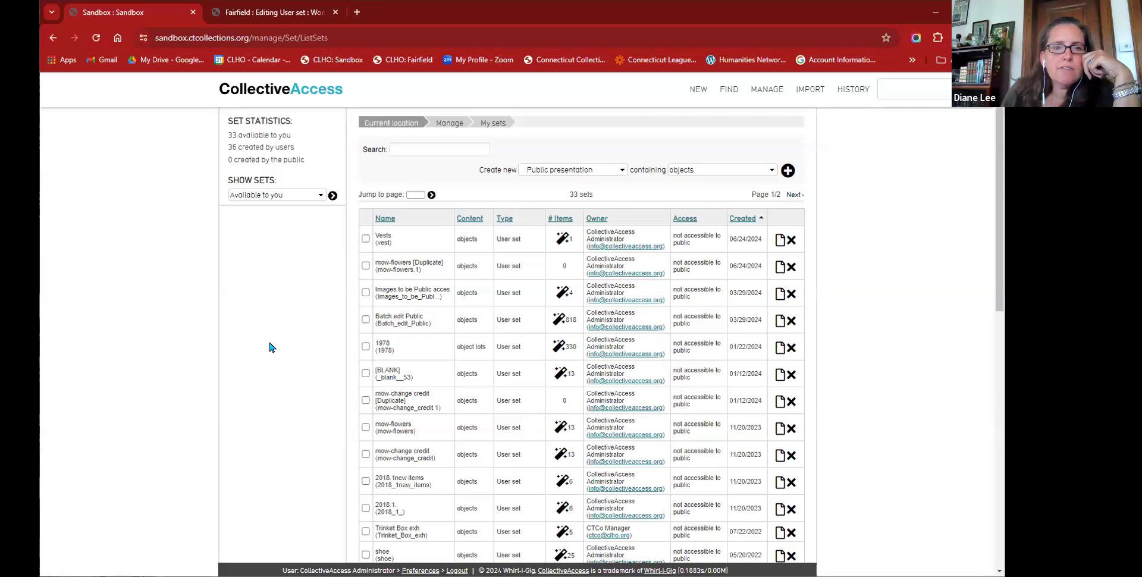
left_click(279, 197)
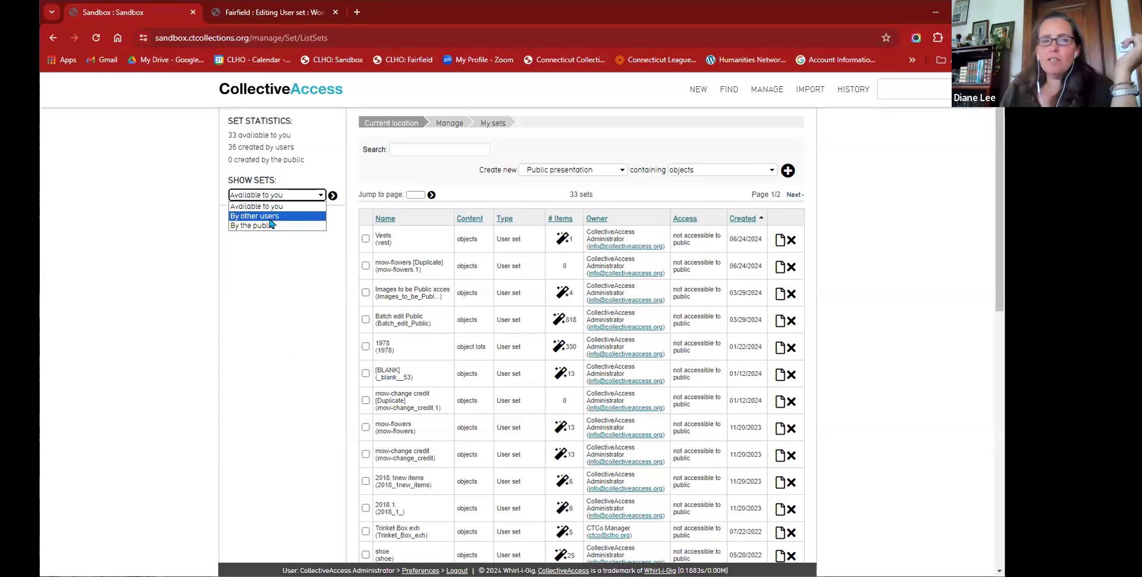
left_click(272, 217)
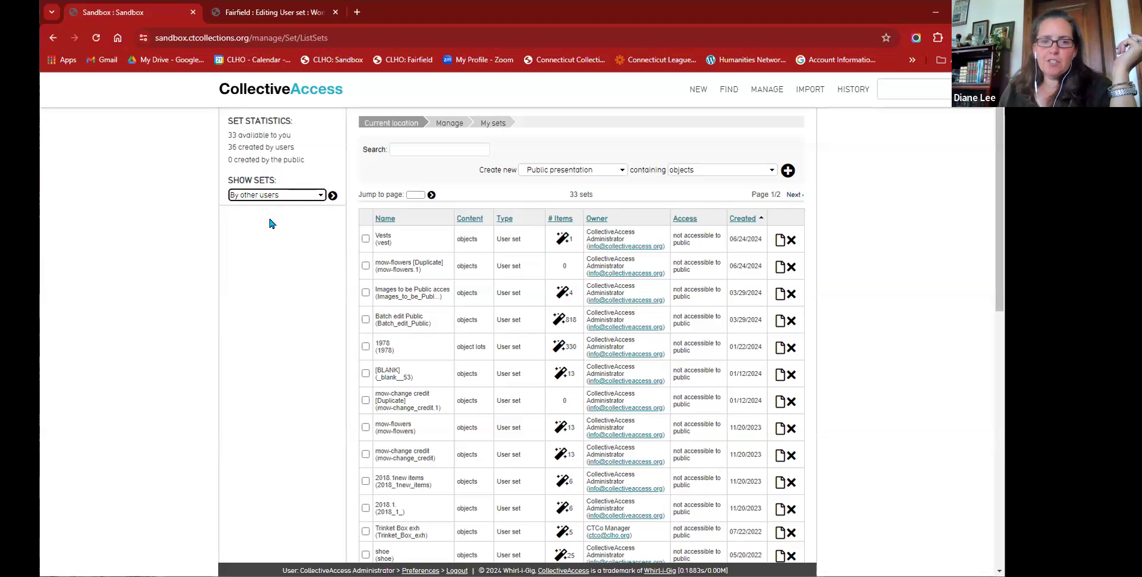
left_click(332, 197)
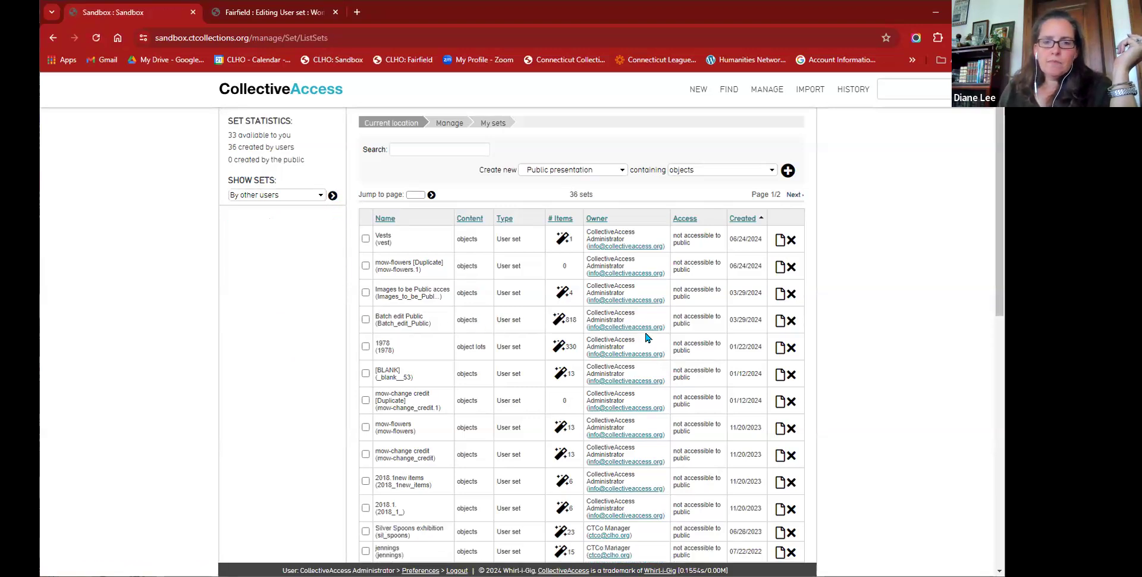
scroll(648, 332, "down", 2)
scroll(649, 332, "down", 6)
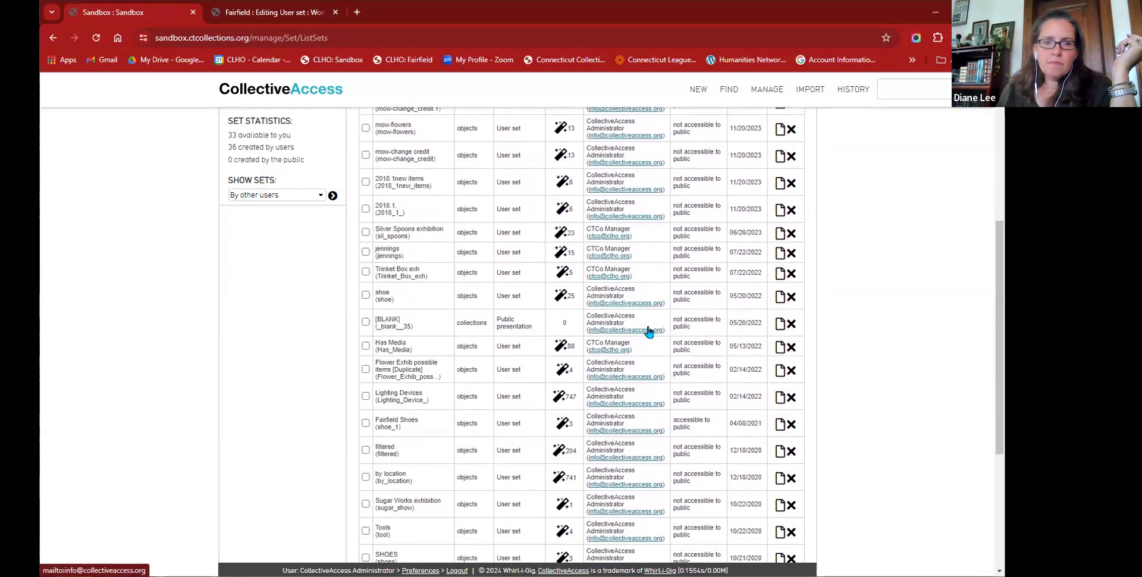
scroll(523, 326, "down", 2)
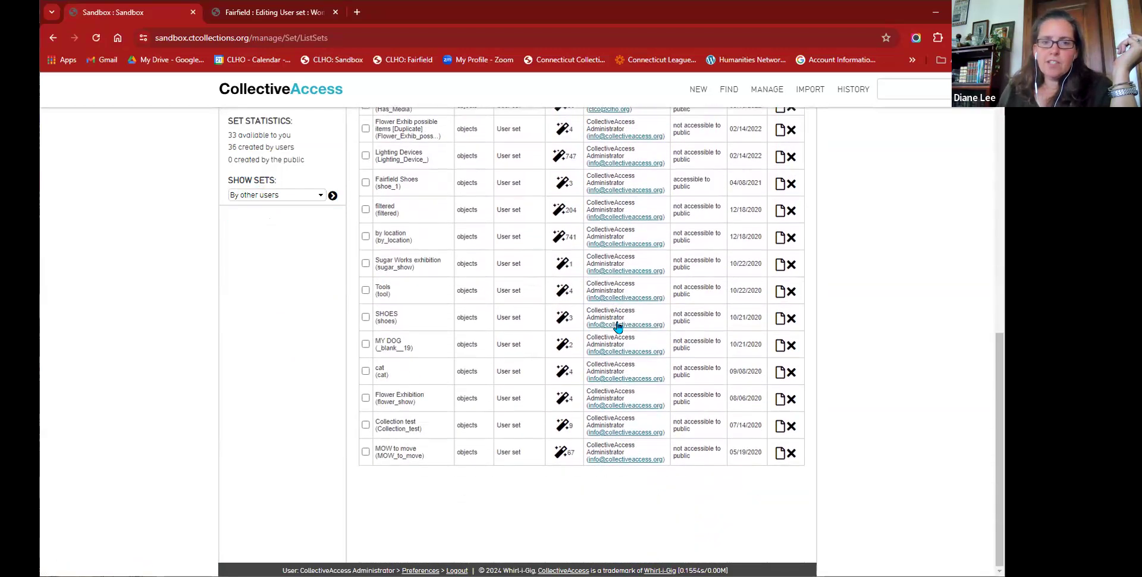
scroll(601, 291, "up", 9)
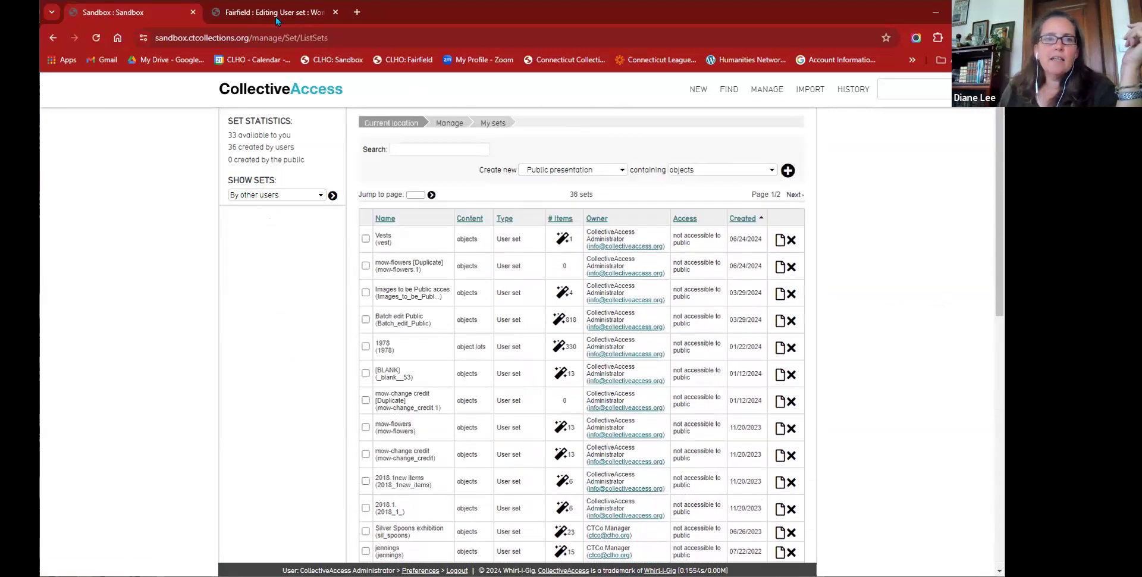
Step: Switch to the Fairfield site and return to its set list, discarding the unsaved changes to Women with Hats
left_click(254, 13)
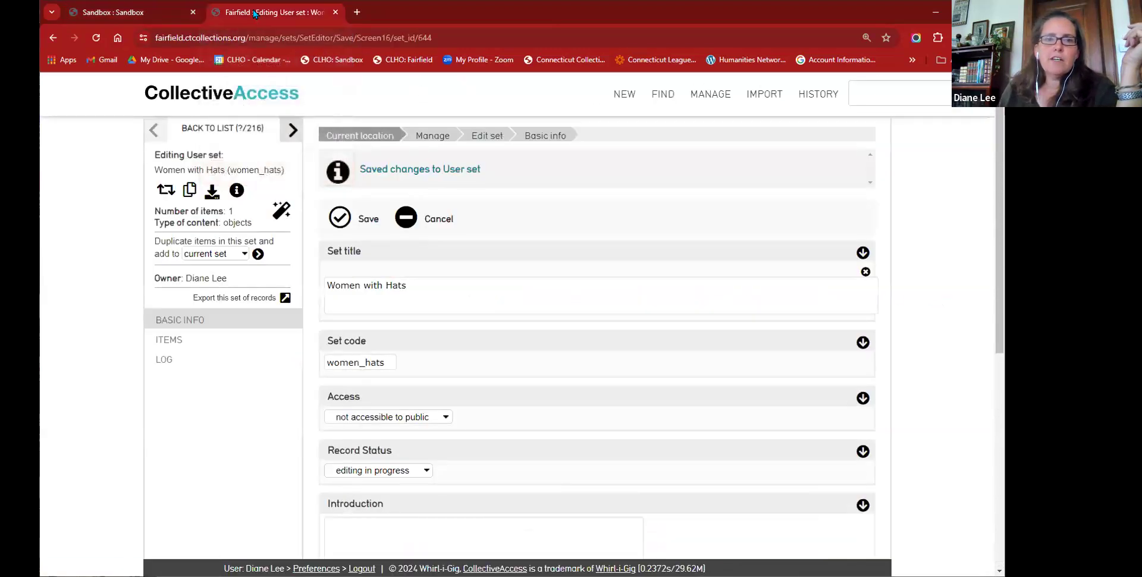
mouse_move(690, 95)
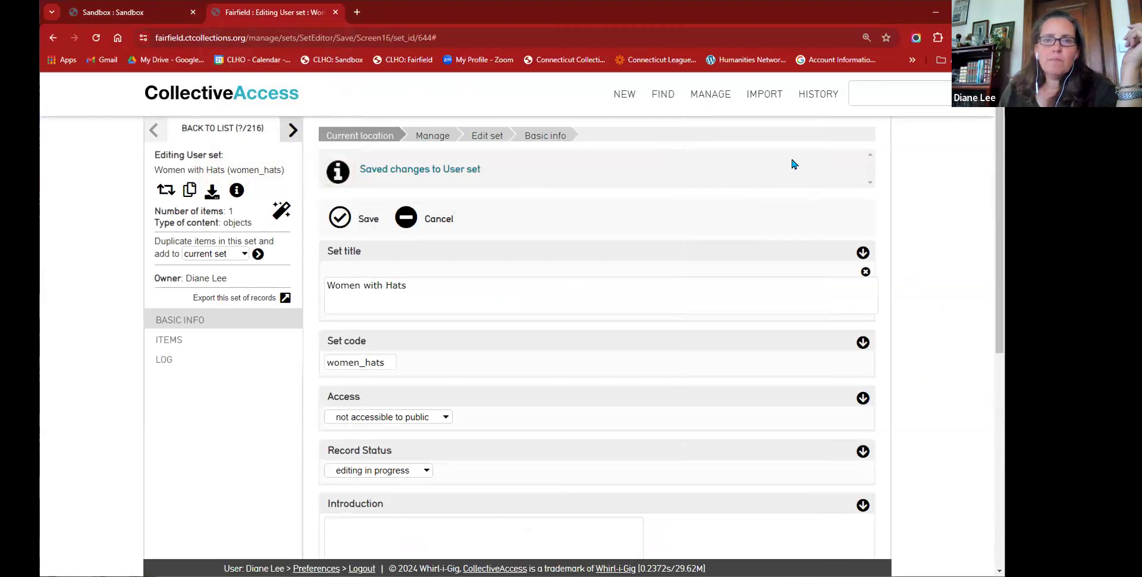
left_click(220, 128)
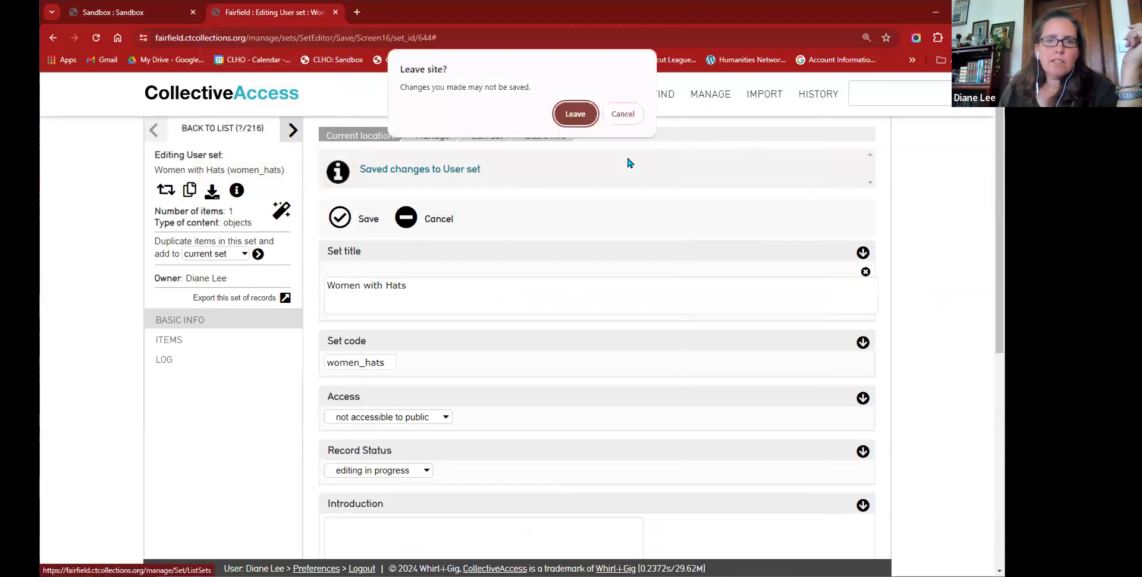
key("Return")
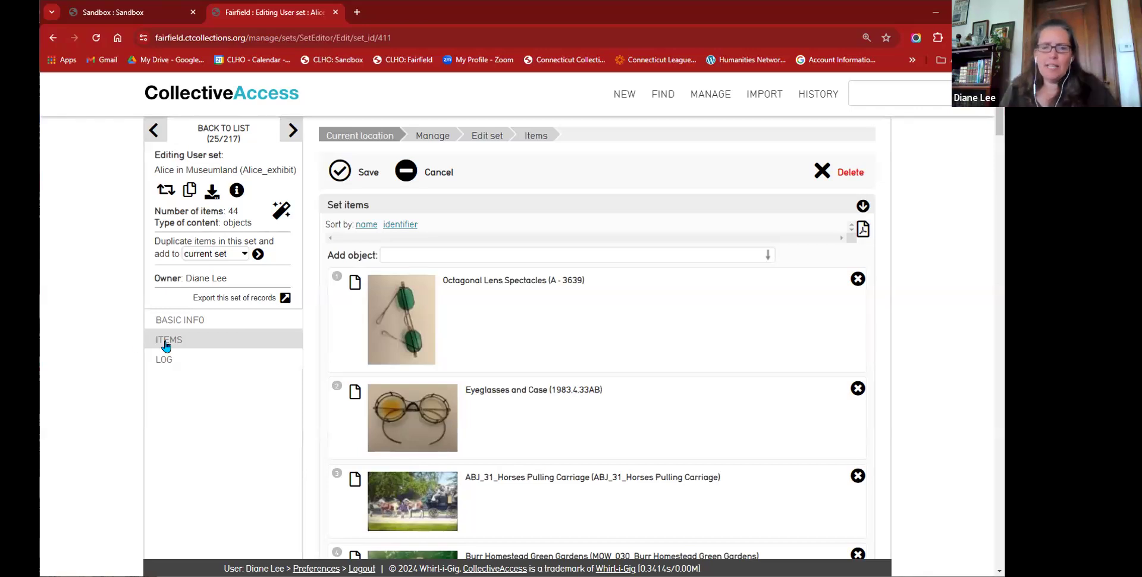
Step: Look over the items in Alice in Museumland, return to the set list, and filter it to sets available to you
scroll(510, 377, "down", 3)
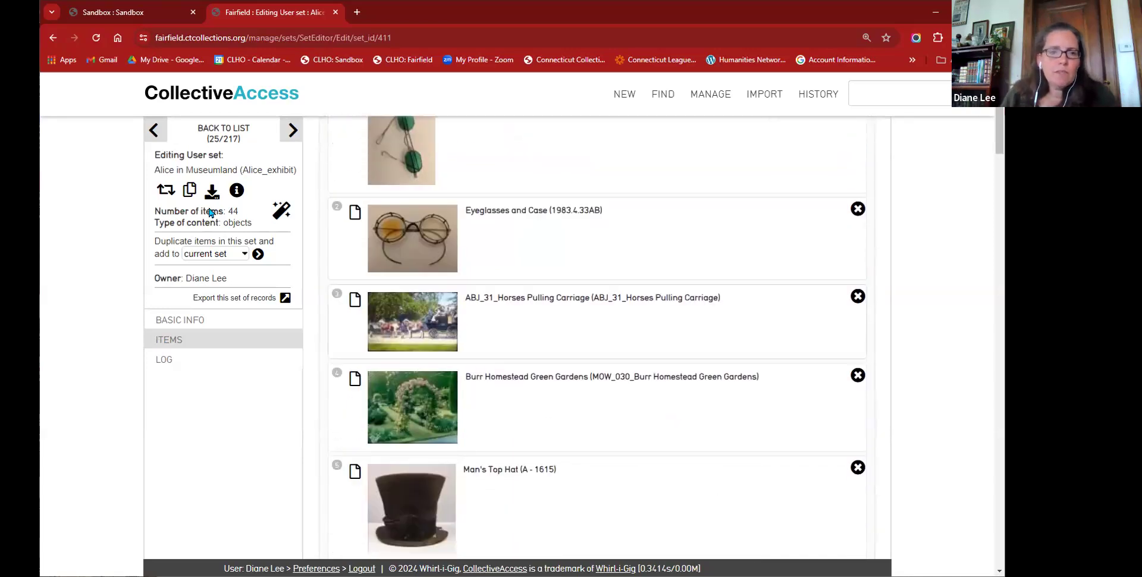
left_click(211, 130)
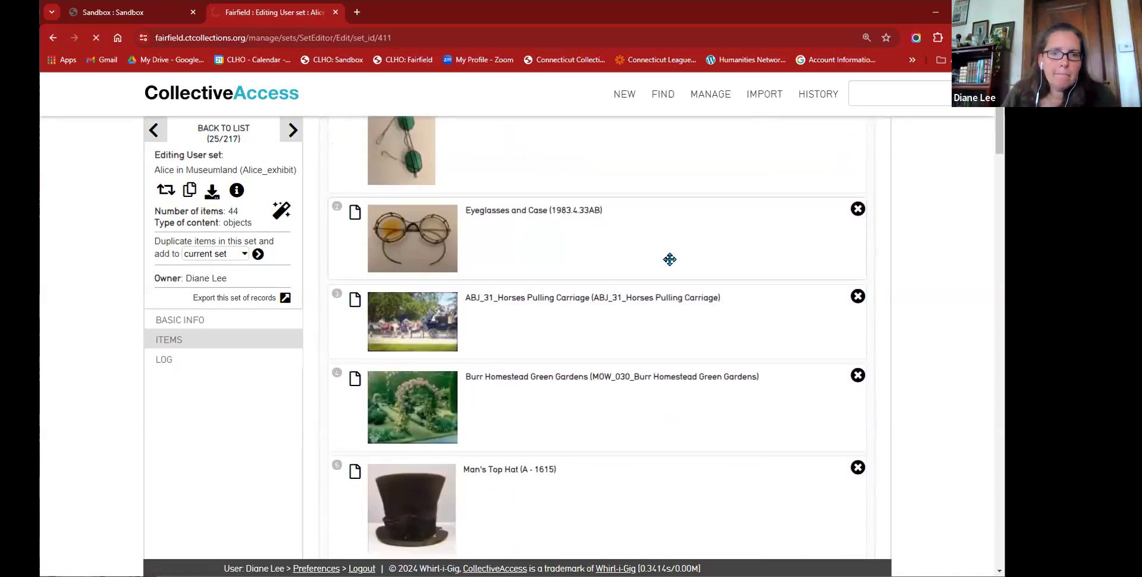
left_click(229, 229)
left_click(223, 240)
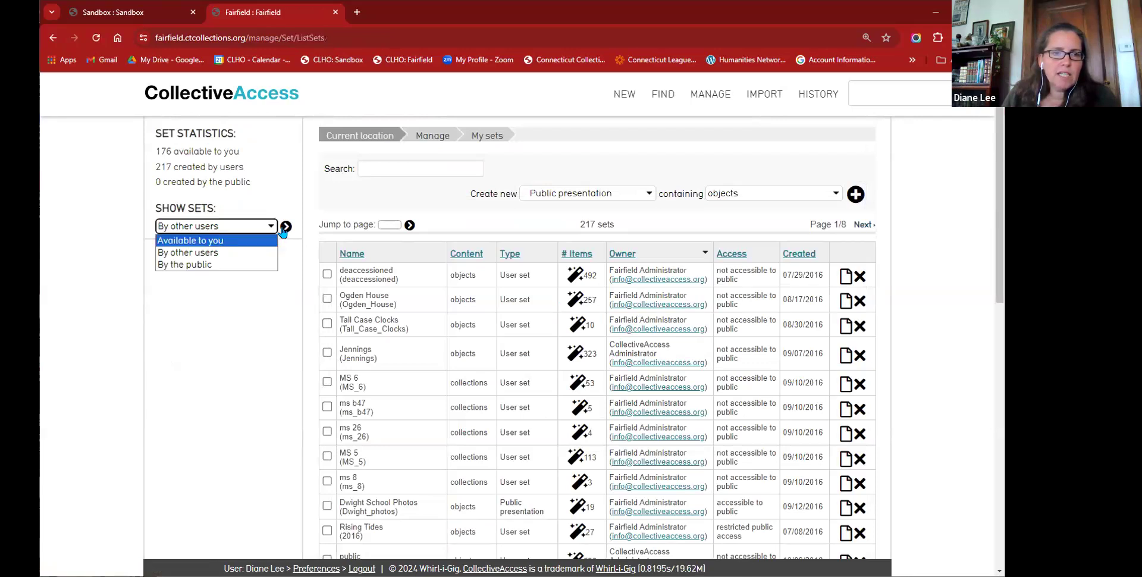
left_click(286, 228)
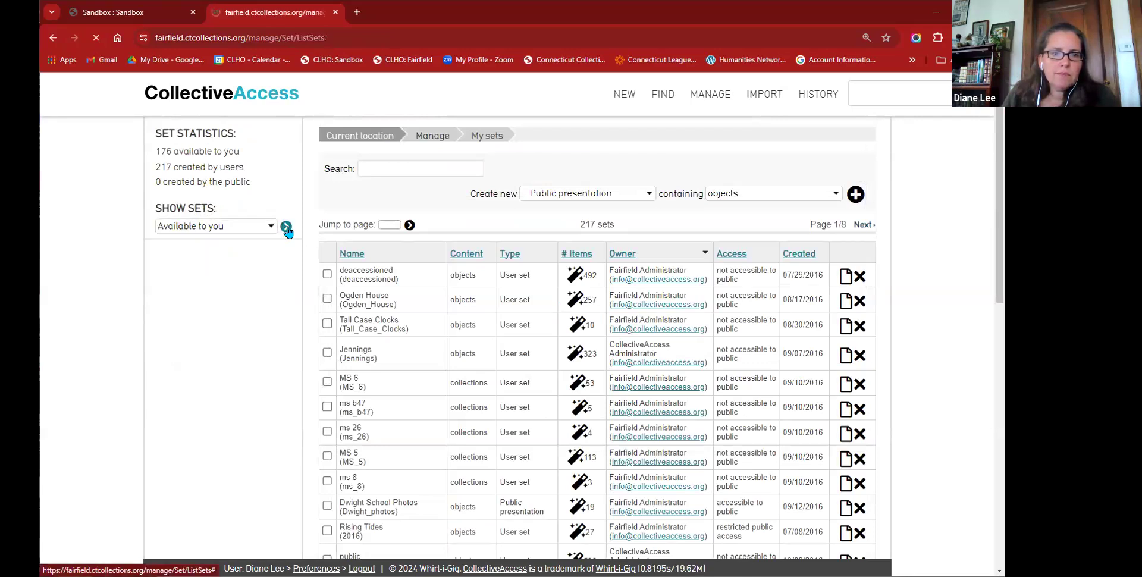
Step: Switch to the Sandbox site, search the set list for "*", and look through the listed sets
left_click(134, 18)
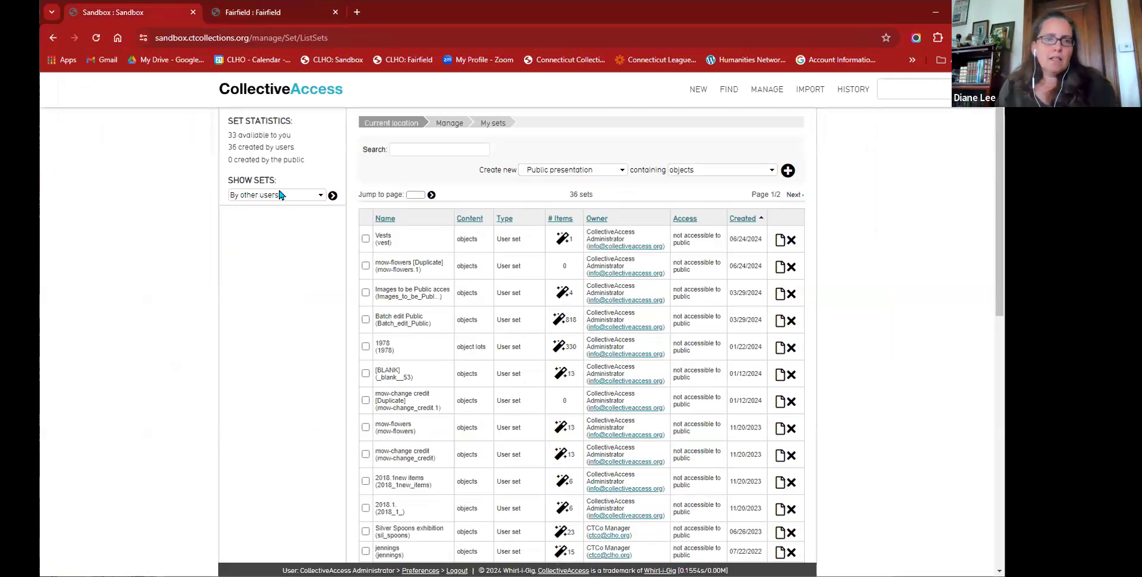
left_click(429, 152)
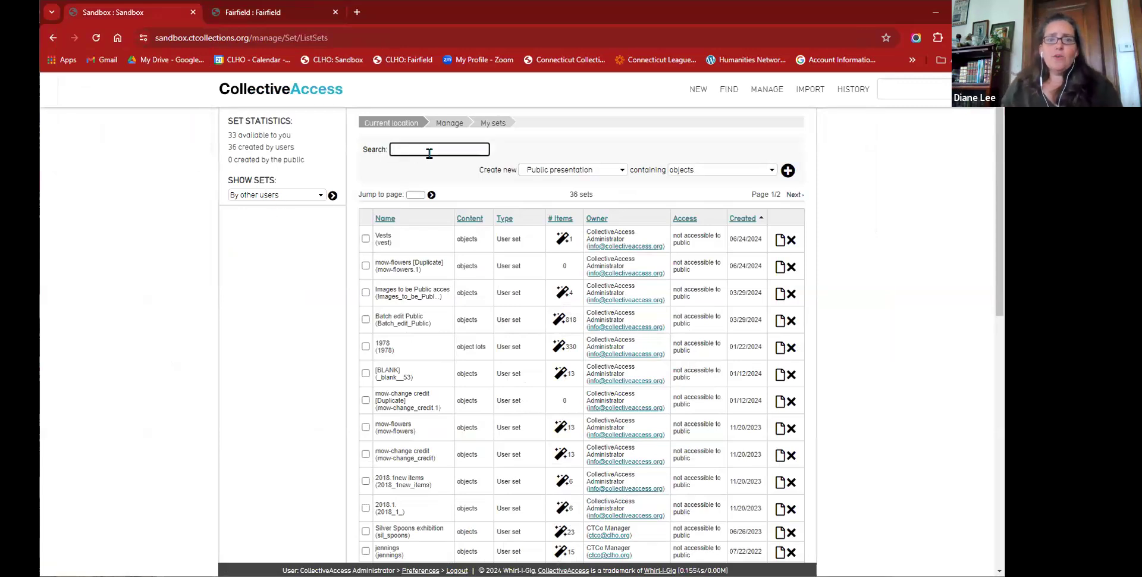
type("*")
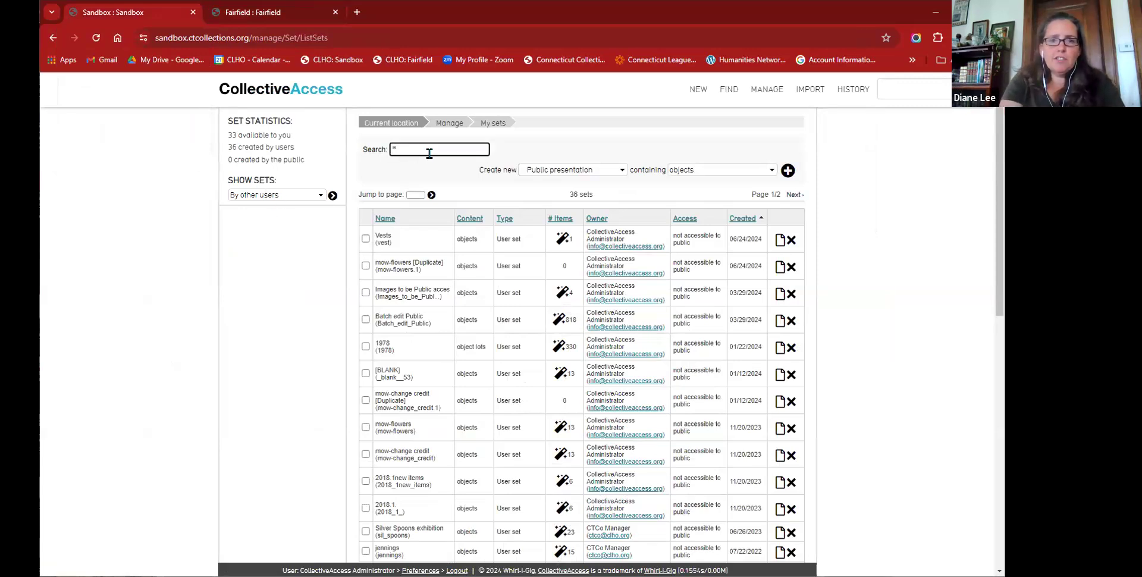
key("Return")
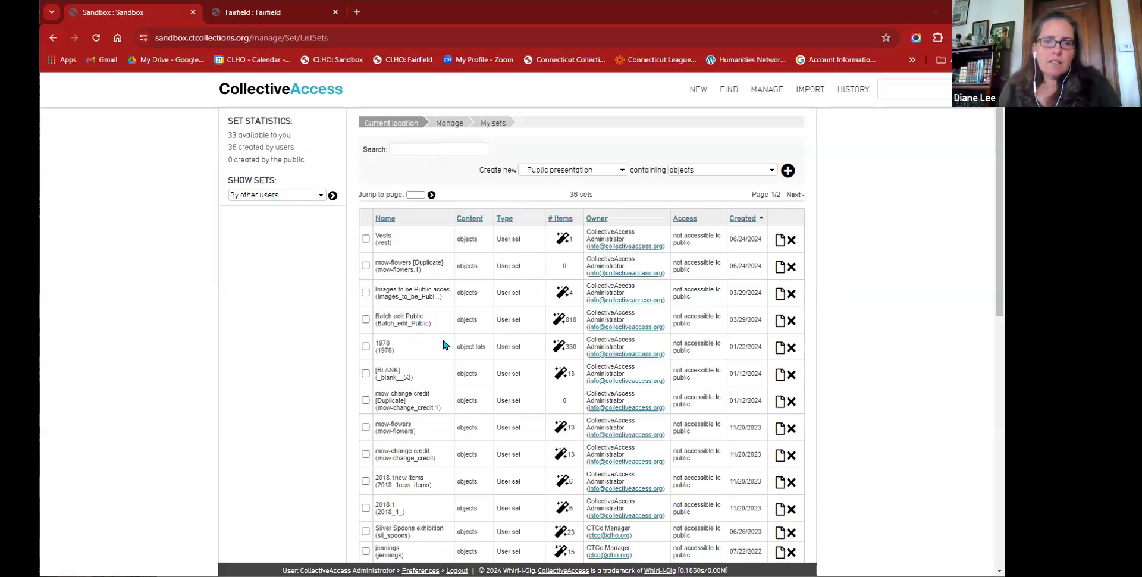
scroll(495, 355, "down", 1)
scroll(494, 355, "down", 3)
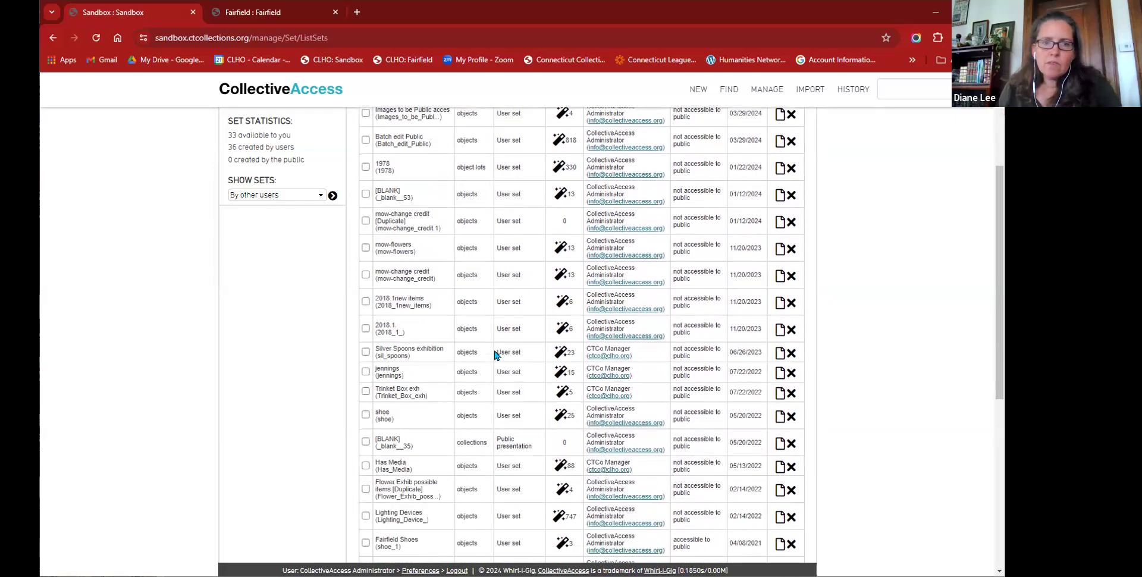
scroll(494, 355, "down", 1)
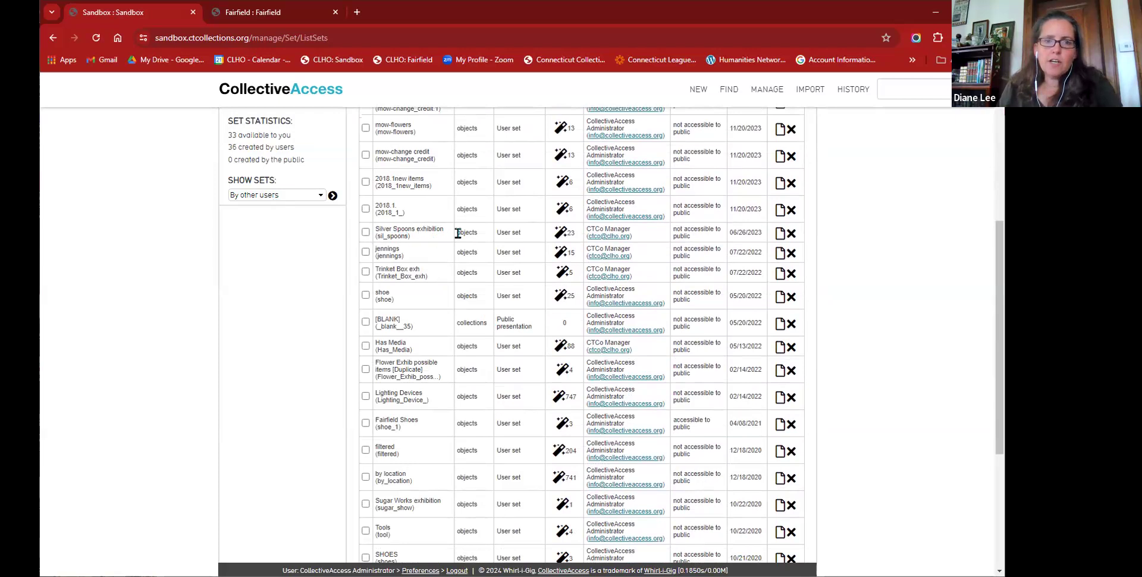
Step: Select the Vests and mow-flowers [Duplicate] sets and check the options for creating a new set from their combination
scroll(423, 247, "up", 5)
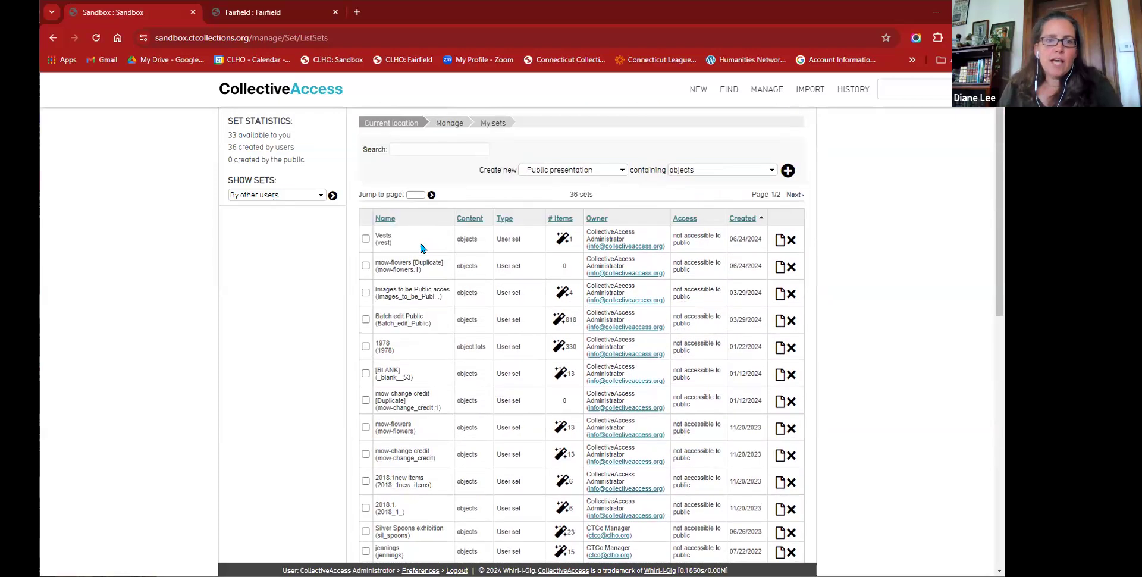
left_click(366, 238)
left_click(365, 265)
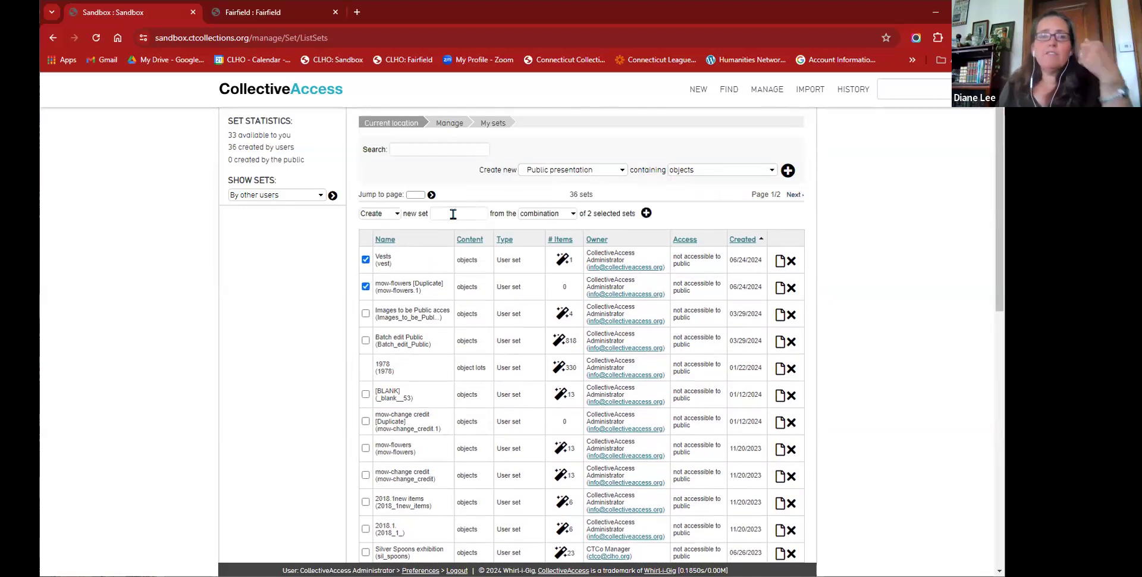
left_click(386, 217)
left_click(397, 348)
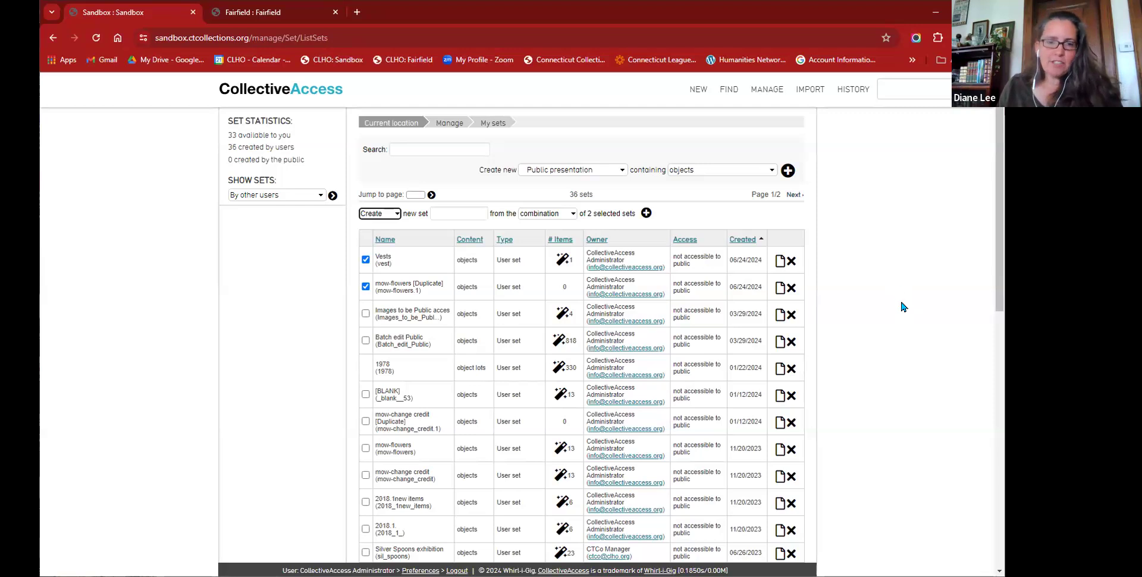
Step: Deselect the mow-flowers [Duplicate] and Vests sets
left_click(368, 285)
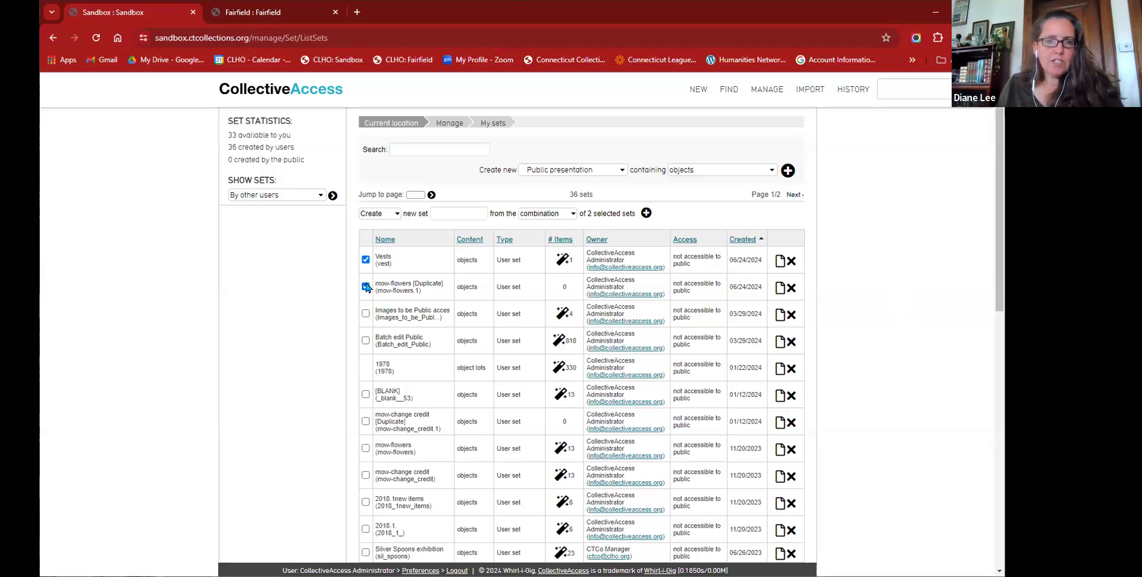
left_click(366, 288)
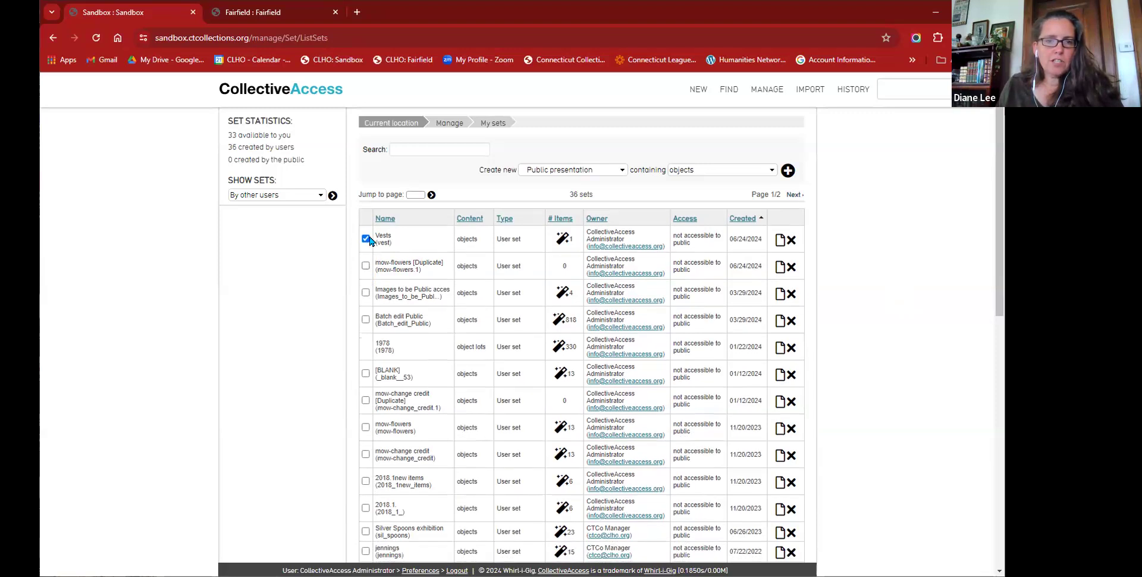
left_click(365, 239)
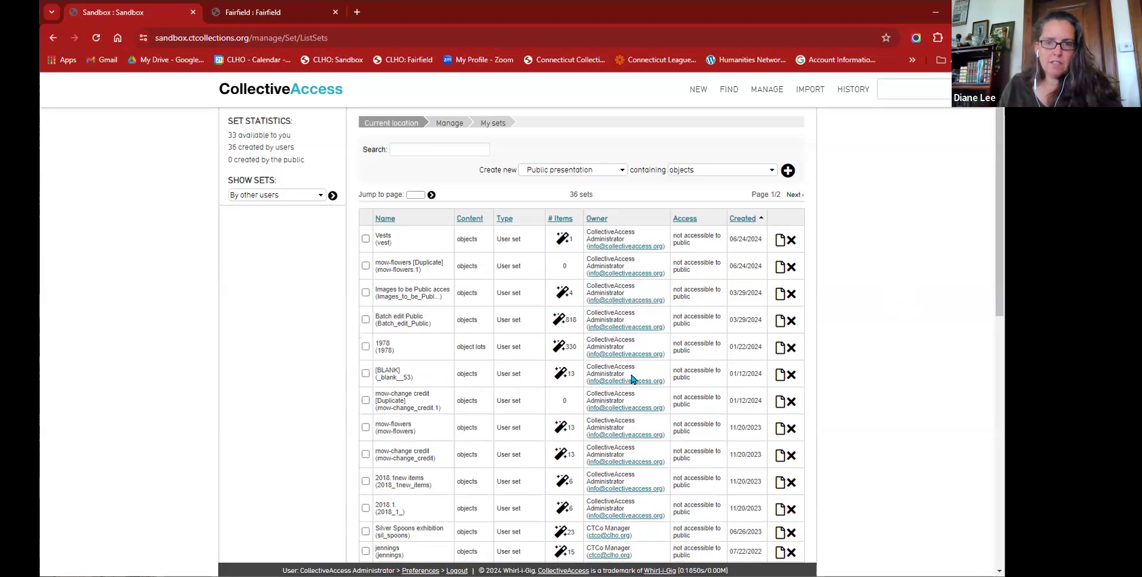
left_click_drag(377, 373, 432, 385)
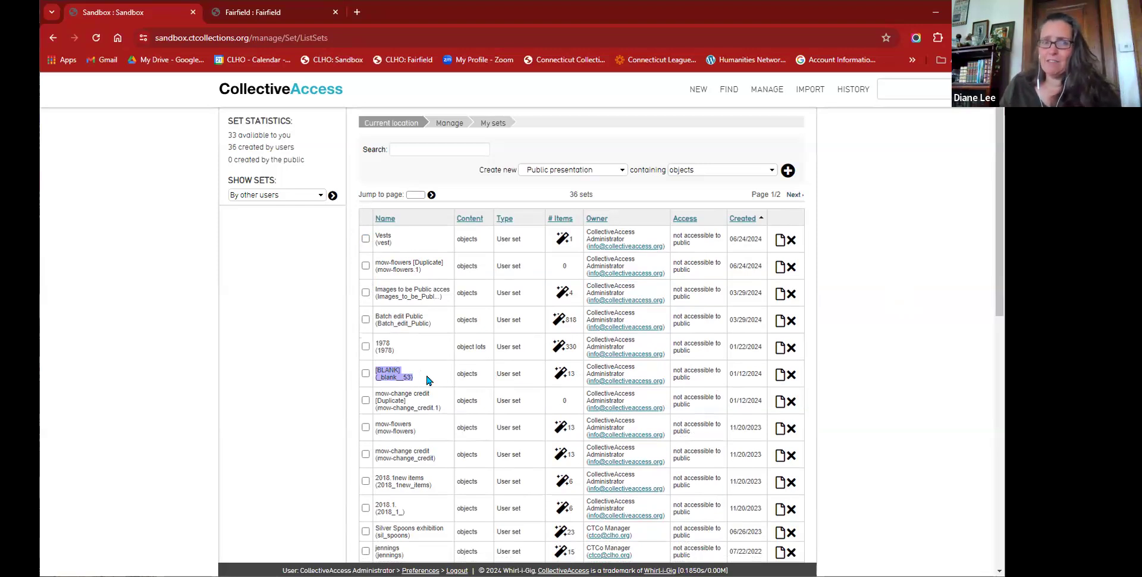
left_click(427, 380)
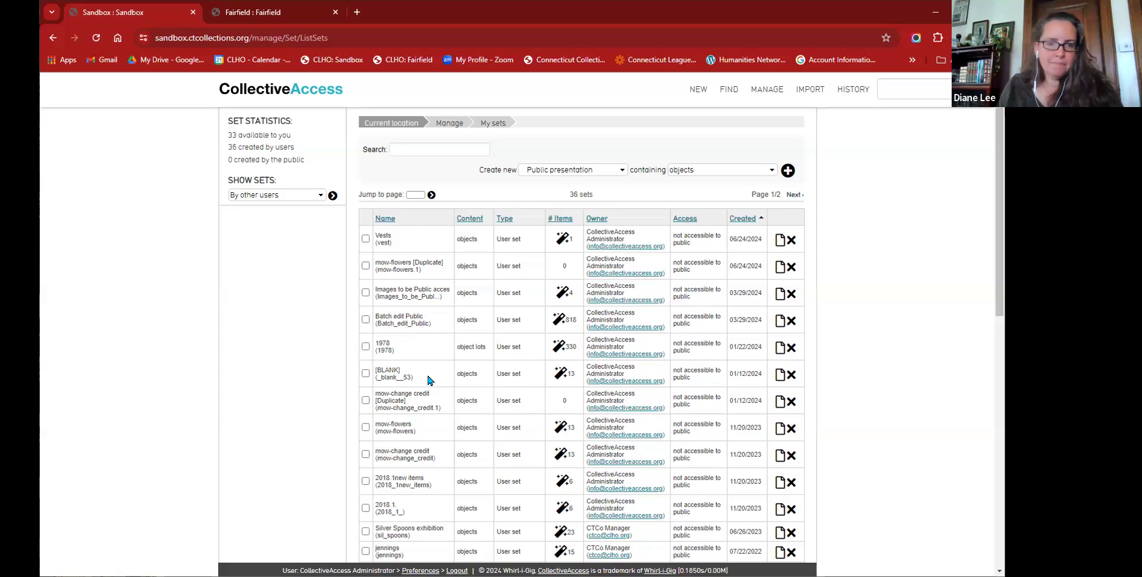
Step: Open the original mow-flowers set, not its duplicate, and start a batch edit of its objects
scroll(428, 380, "down", 1)
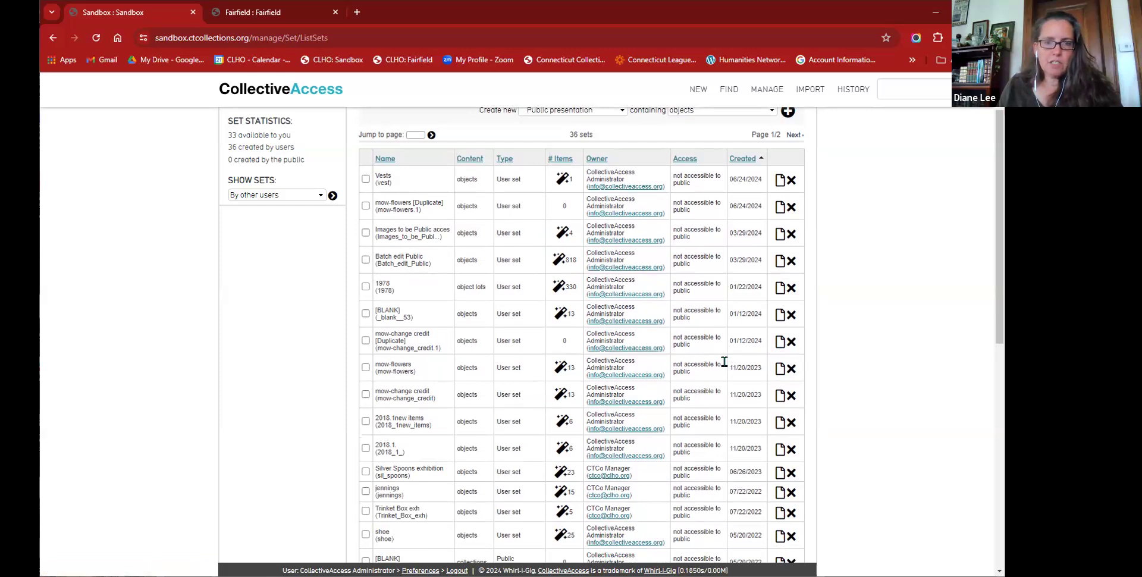
left_click(779, 367)
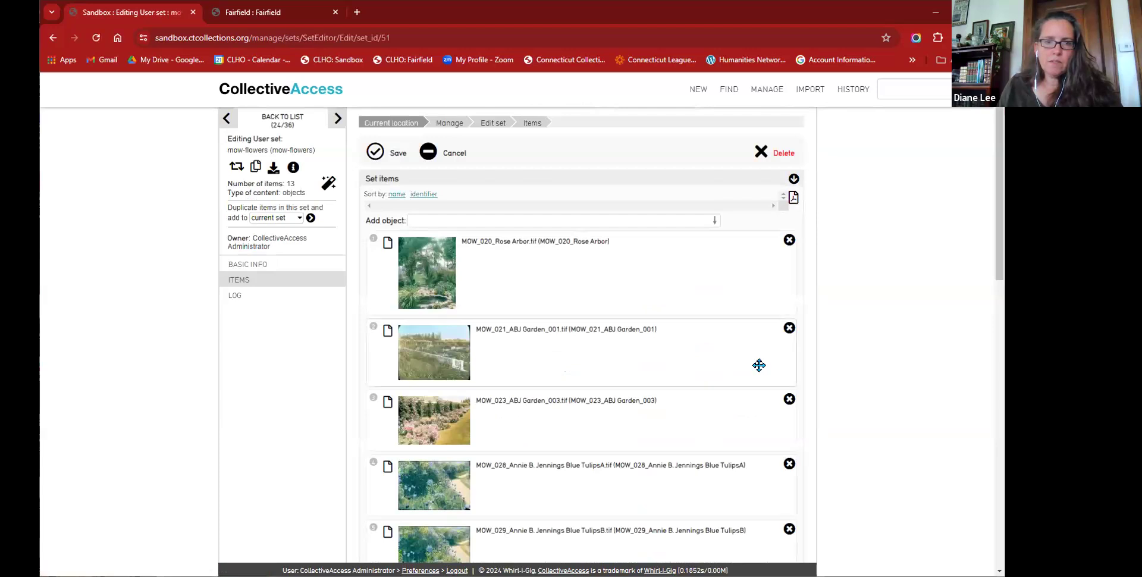
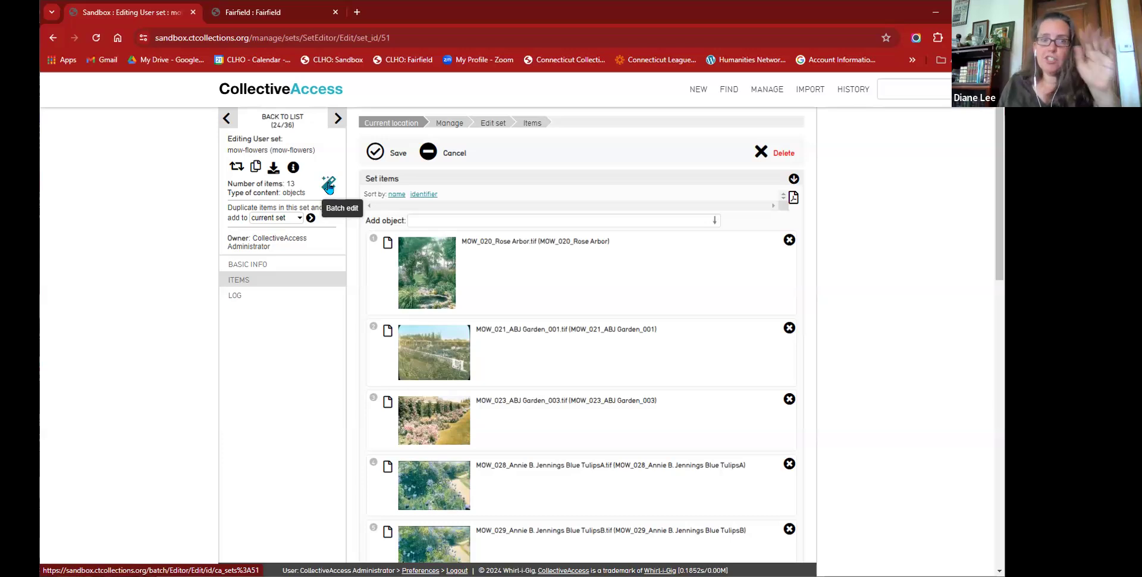
left_click(329, 186)
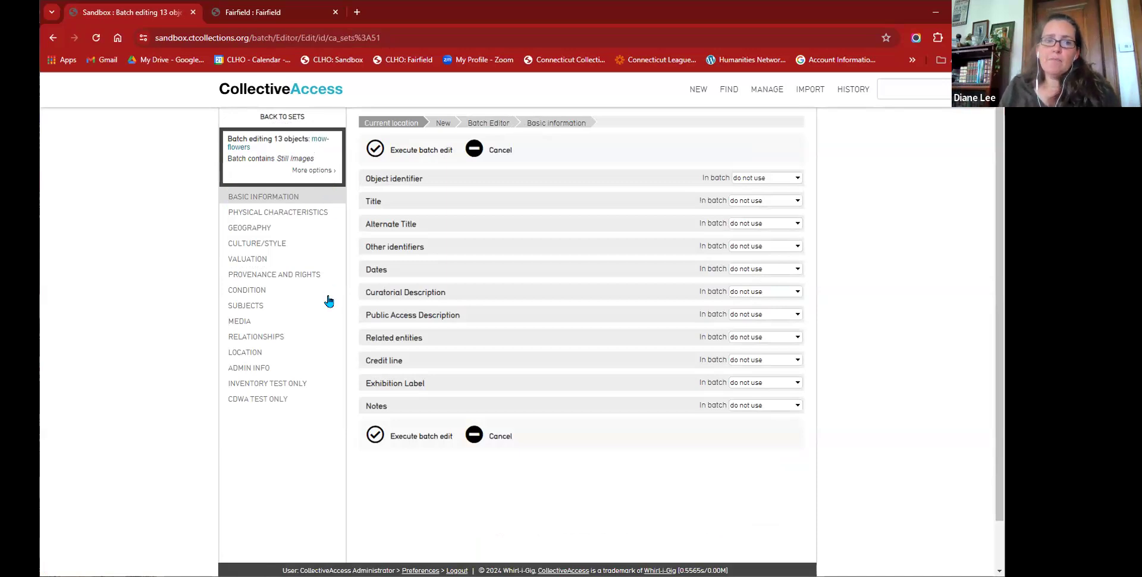
Step: Review the Inventory TEST only fields, then return to Basic Information and examine the batch options for Object identifier
left_click(265, 387)
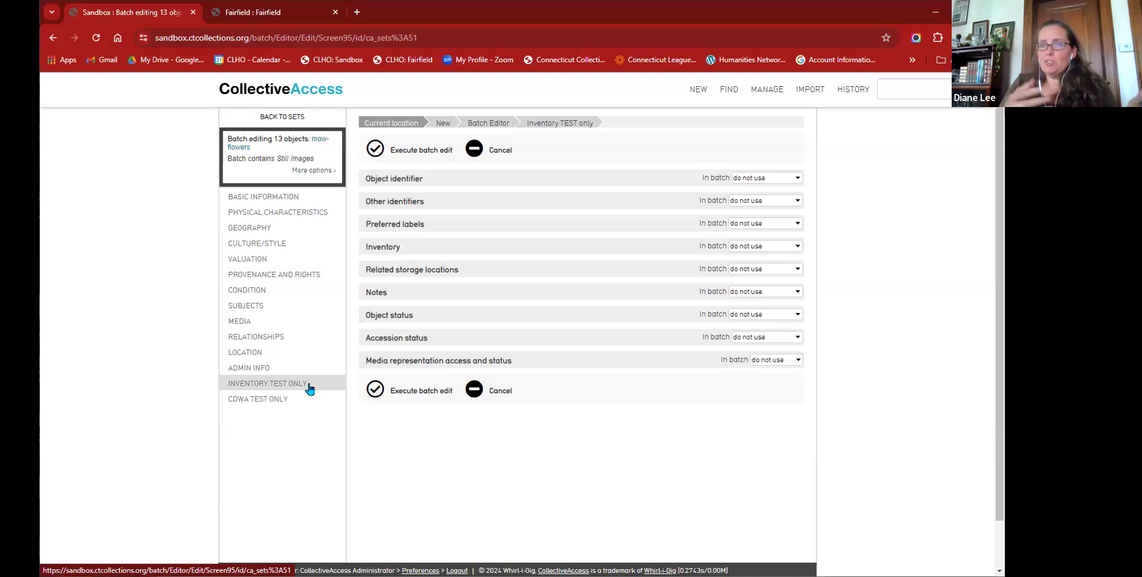
left_click(280, 199)
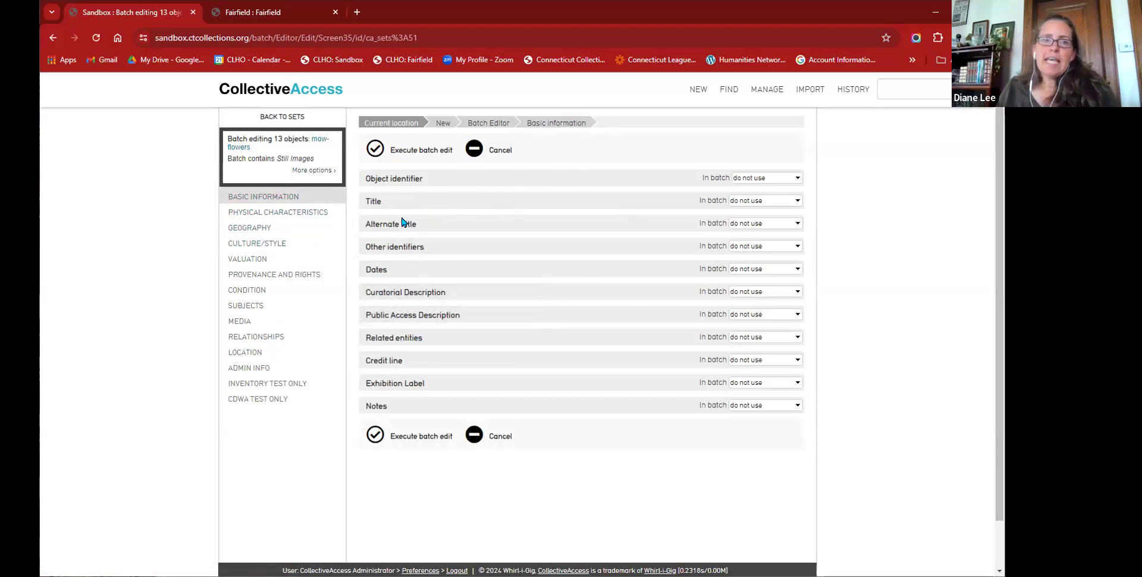
left_click(771, 181)
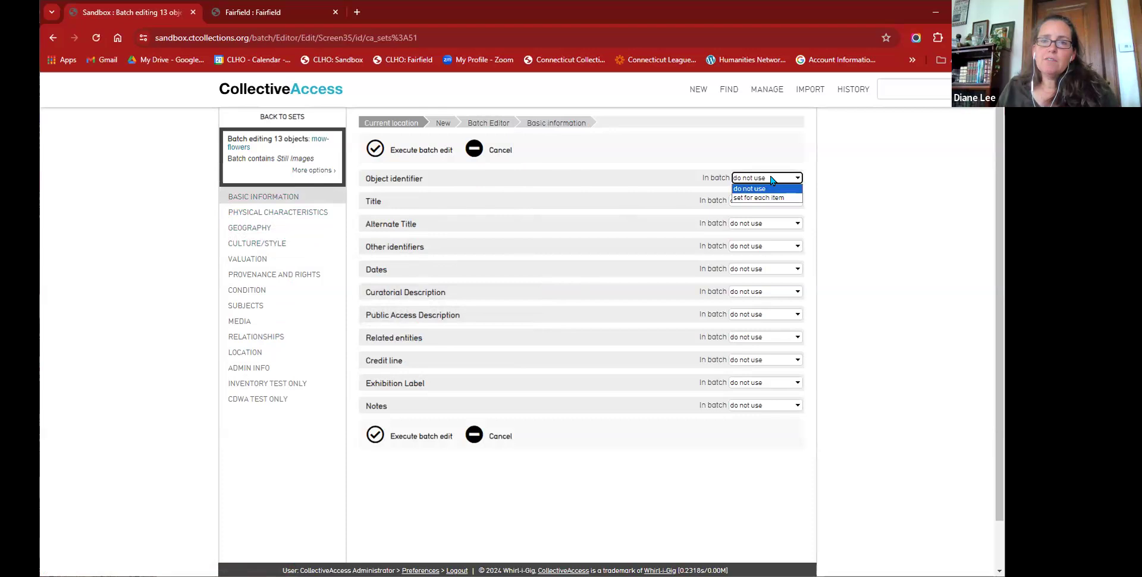
left_click(771, 181)
left_click(771, 181)
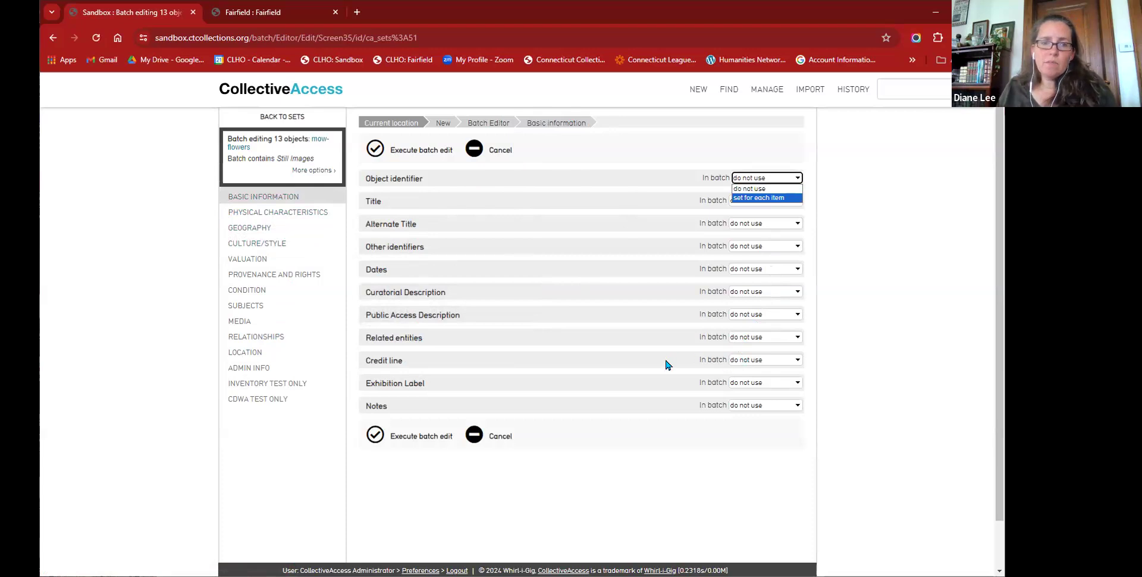
left_click(678, 364)
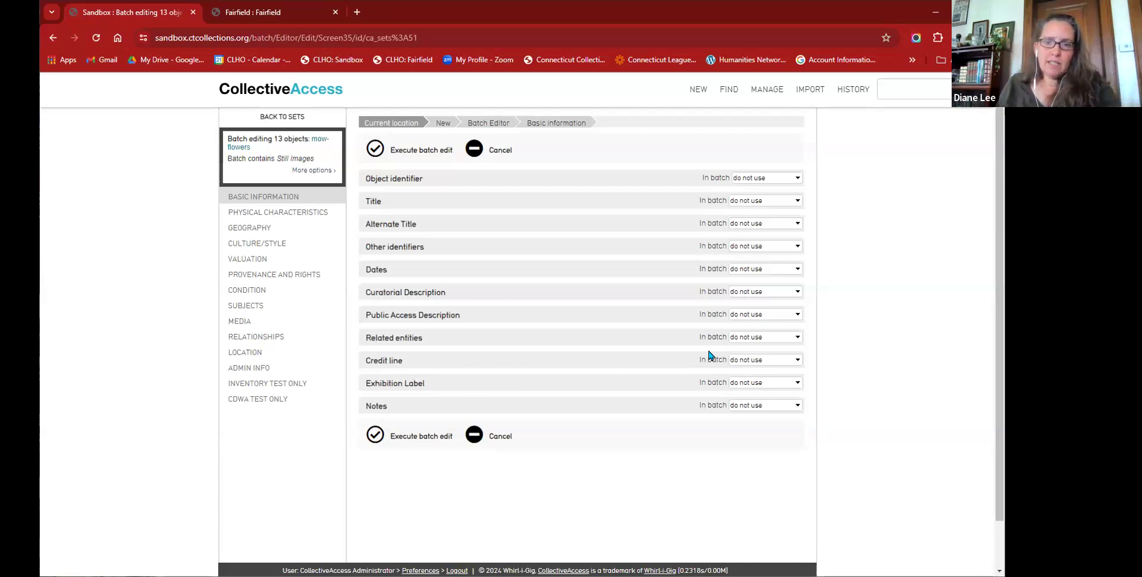
Step: Set the Credit line batch mode to add to each item, with the text "Gift of Mabel Osgood Wright"
left_click(739, 362)
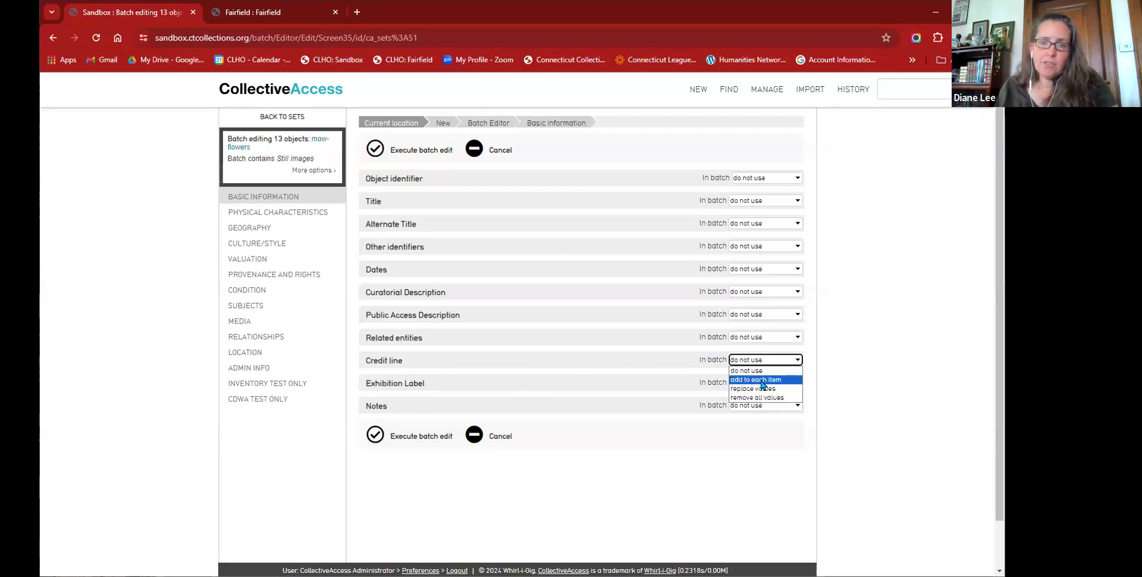
left_click(763, 384)
left_click(765, 363)
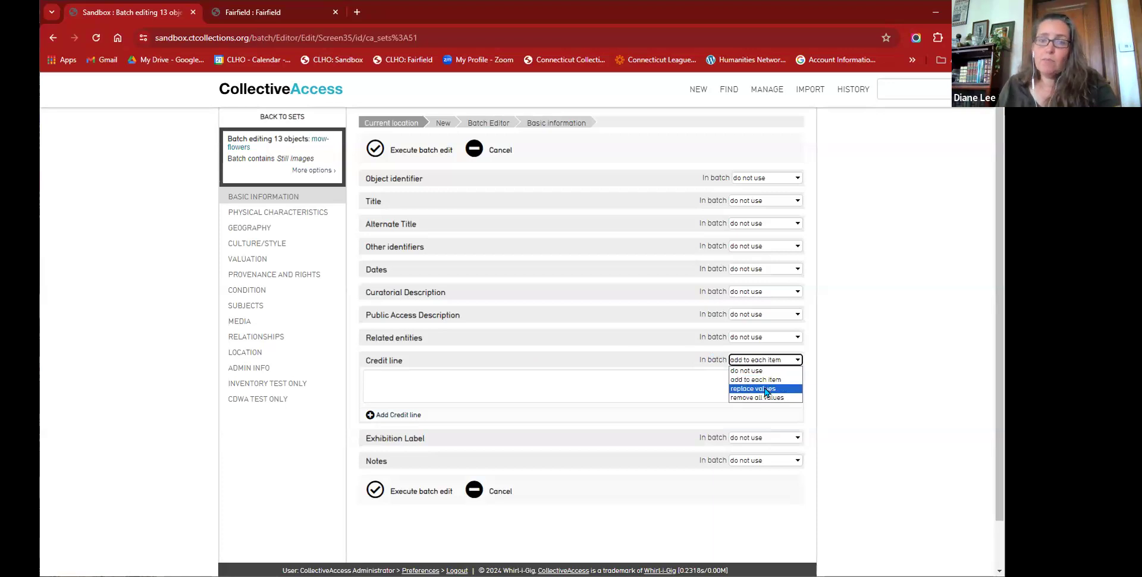
left_click(765, 390)
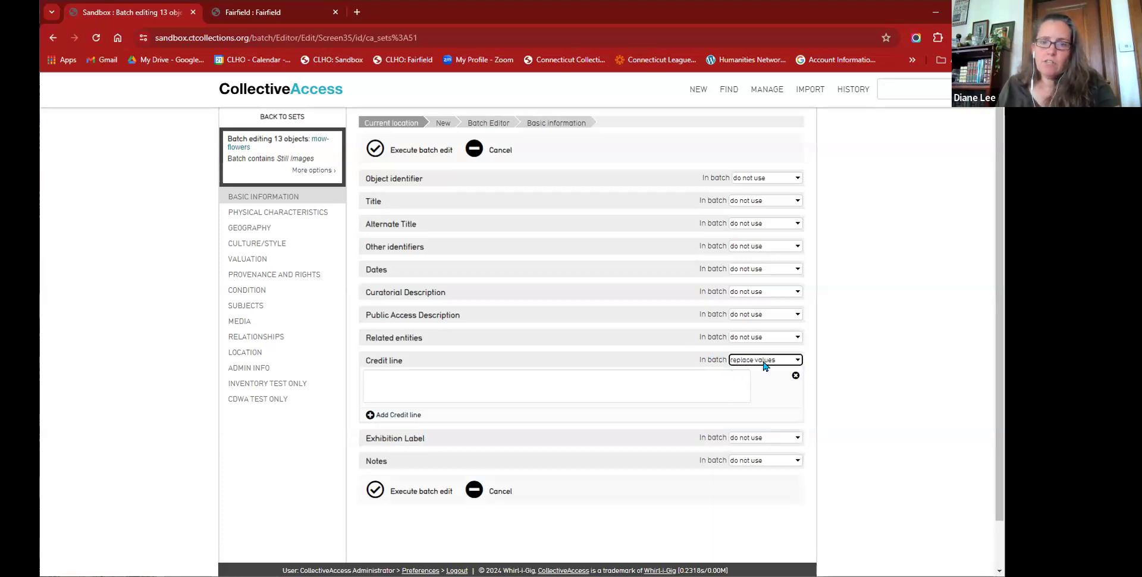
left_click(766, 364)
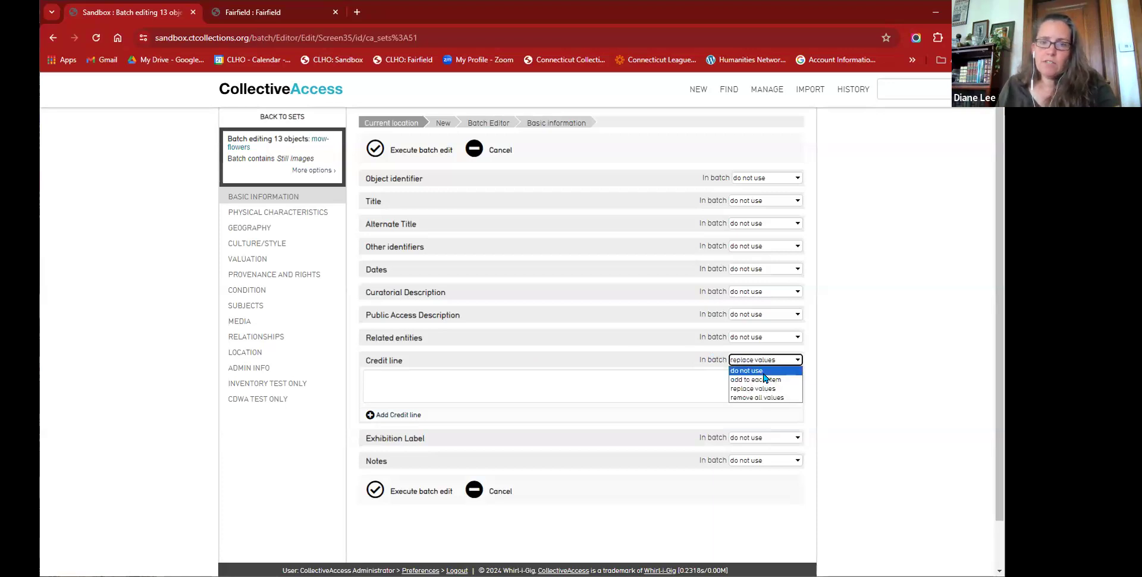
key("Return")
left_click(677, 380)
type("Gift ")
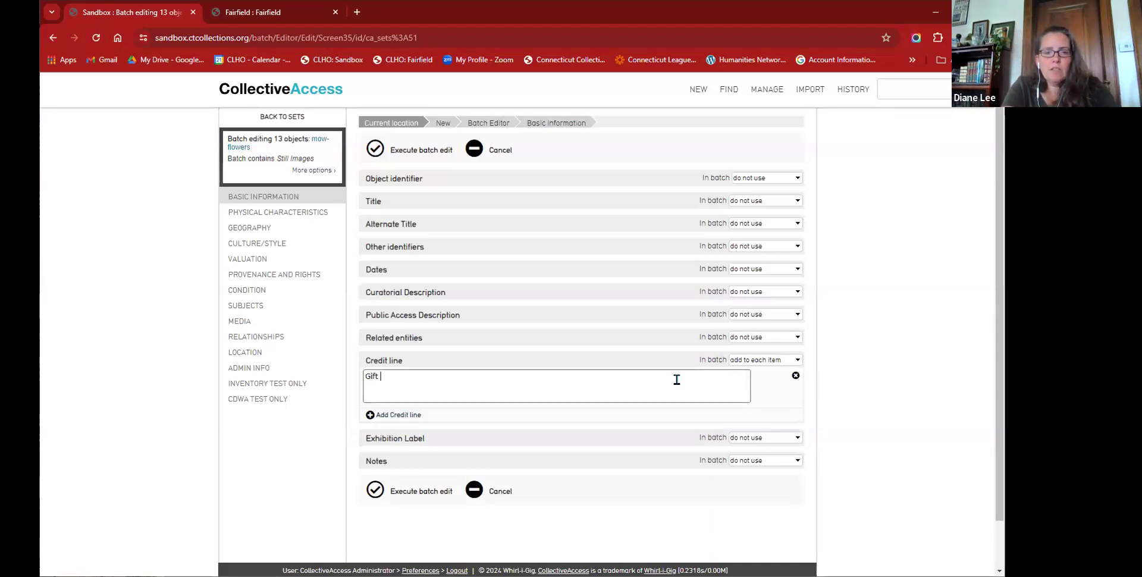
type("of Mabel O")
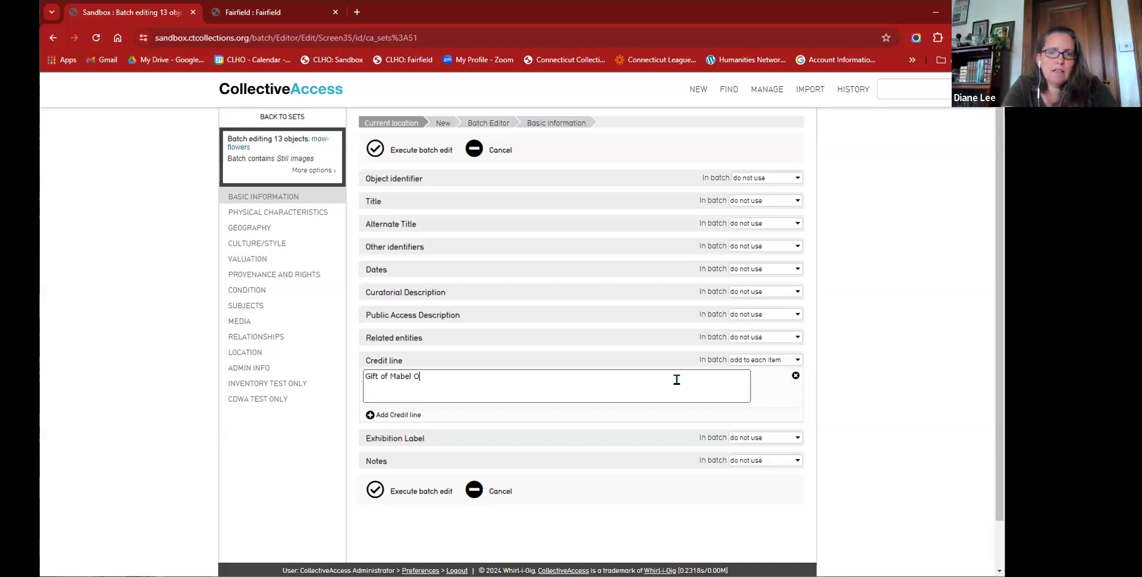
type("sgood Wright")
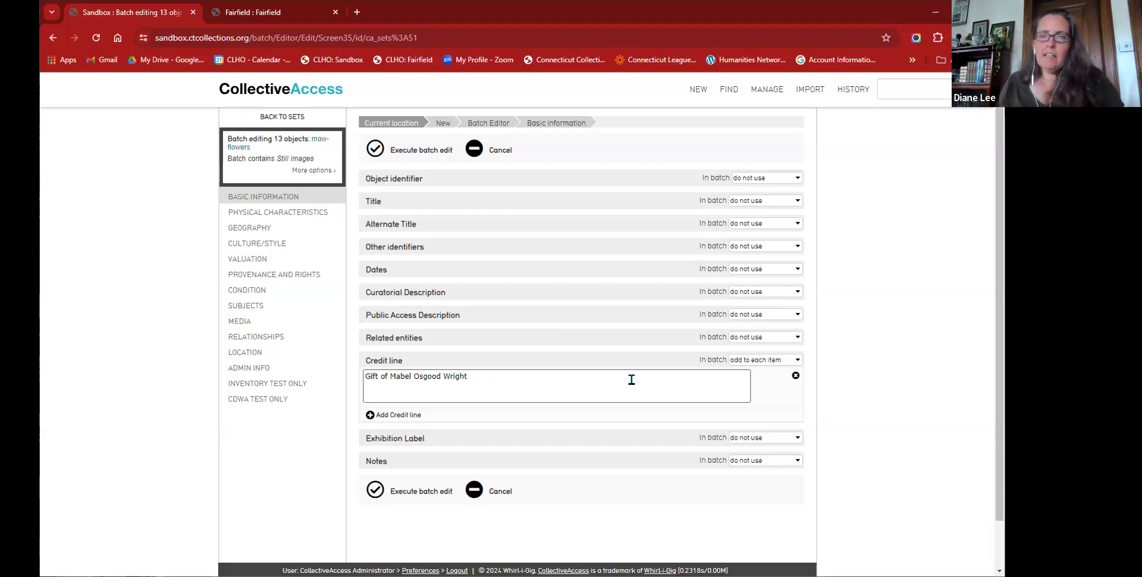
Step: Set the Exhibition Label batch mode to add to each item, with the text "Conservation Flowers and Feathers!"
left_click(745, 439)
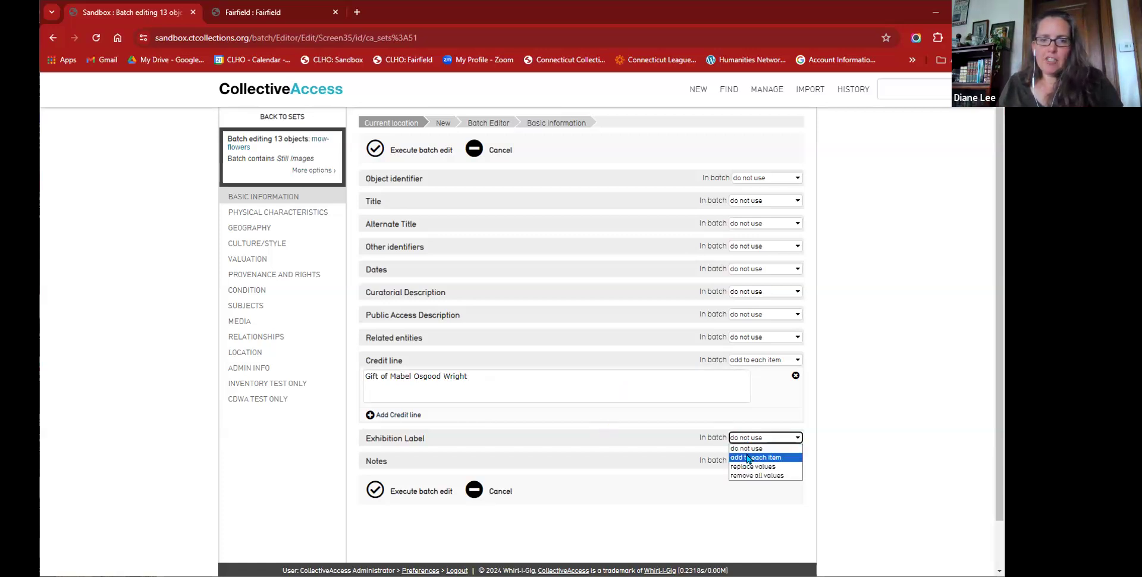
left_click(749, 458)
type("Lowe")
key("BackSpace")
key("BackSpace")
key("BackSpace")
key("BackSpace")
type("Cons")
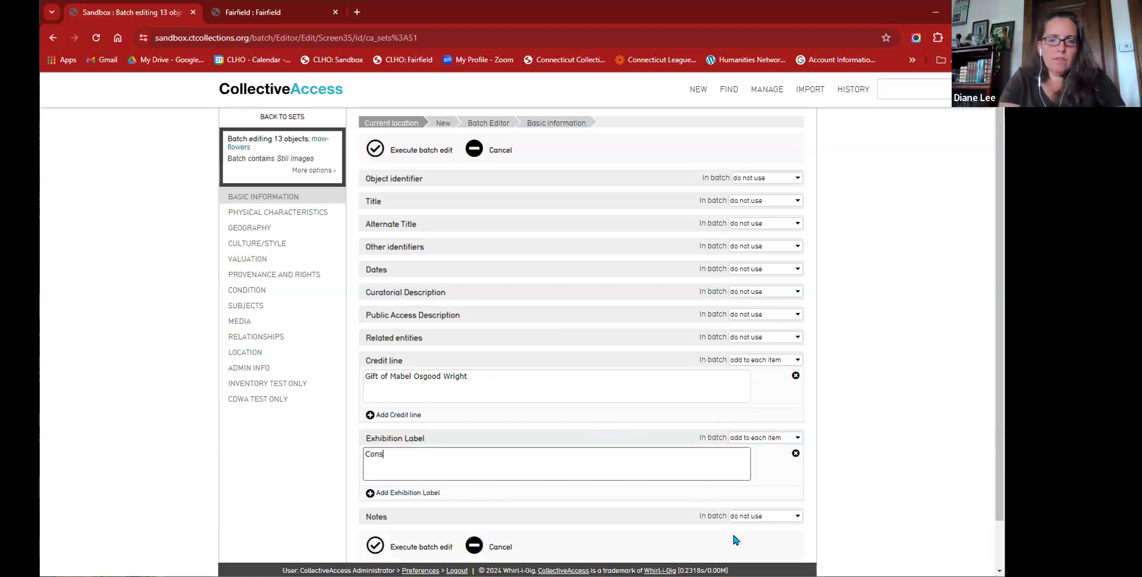
type("ervation Flo")
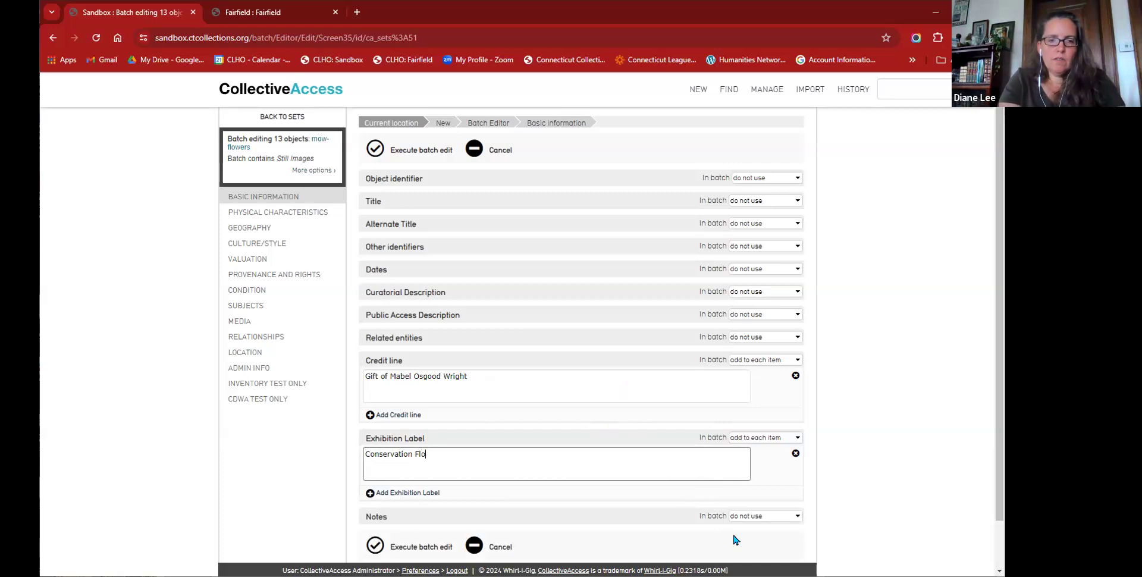
type("wers and F")
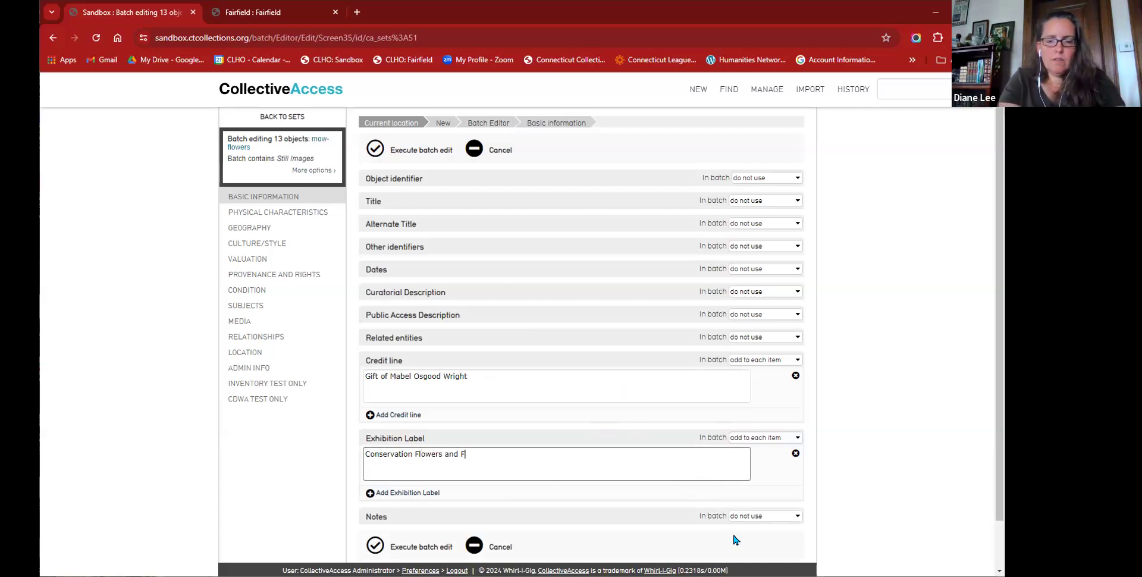
type("eathers!")
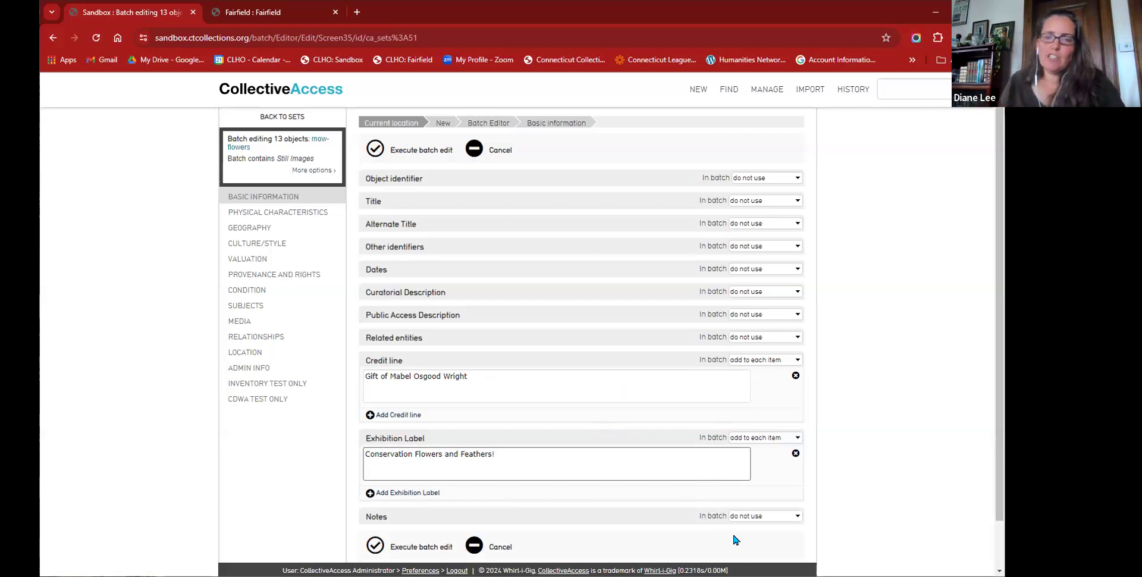
Step: Add a second line to the batch Exhibition Label: "These photos were taken by Mabel herself and are an integral part of the show."
scroll(690, 463, "down", 1)
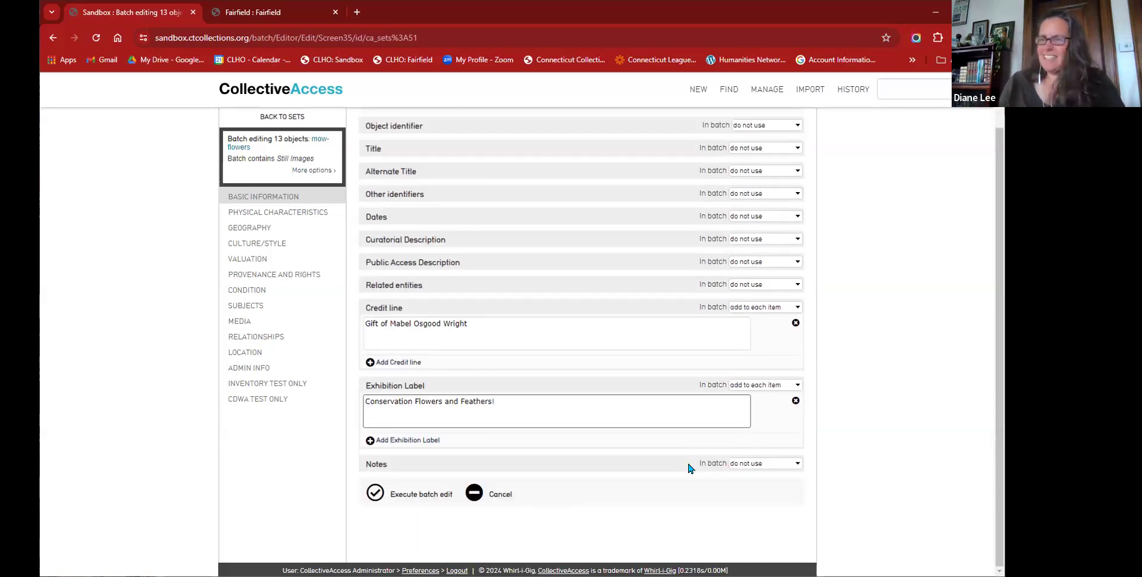
type("! ")
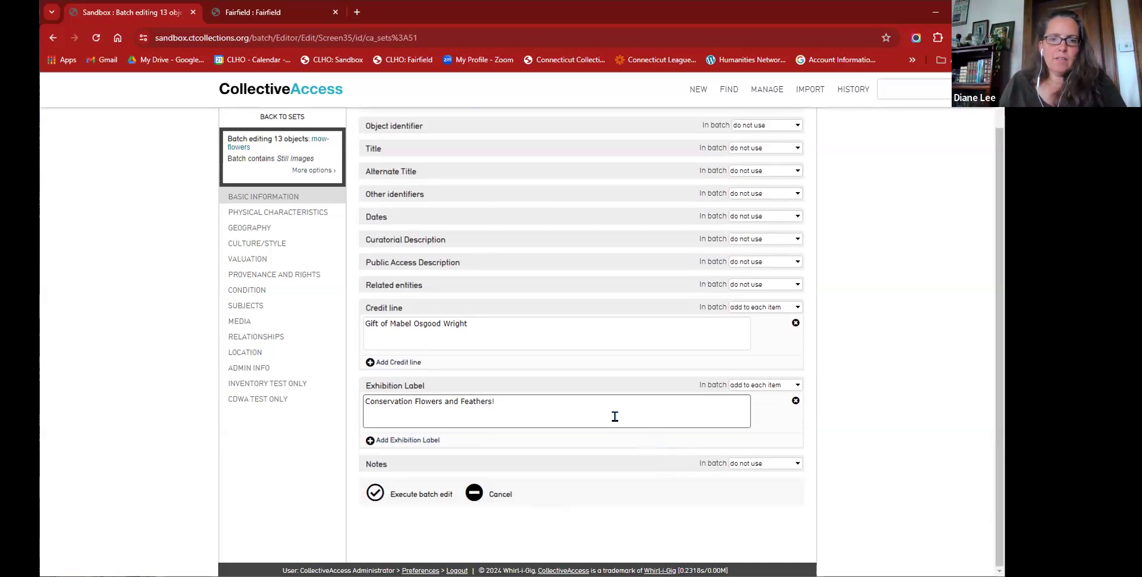
type("These")
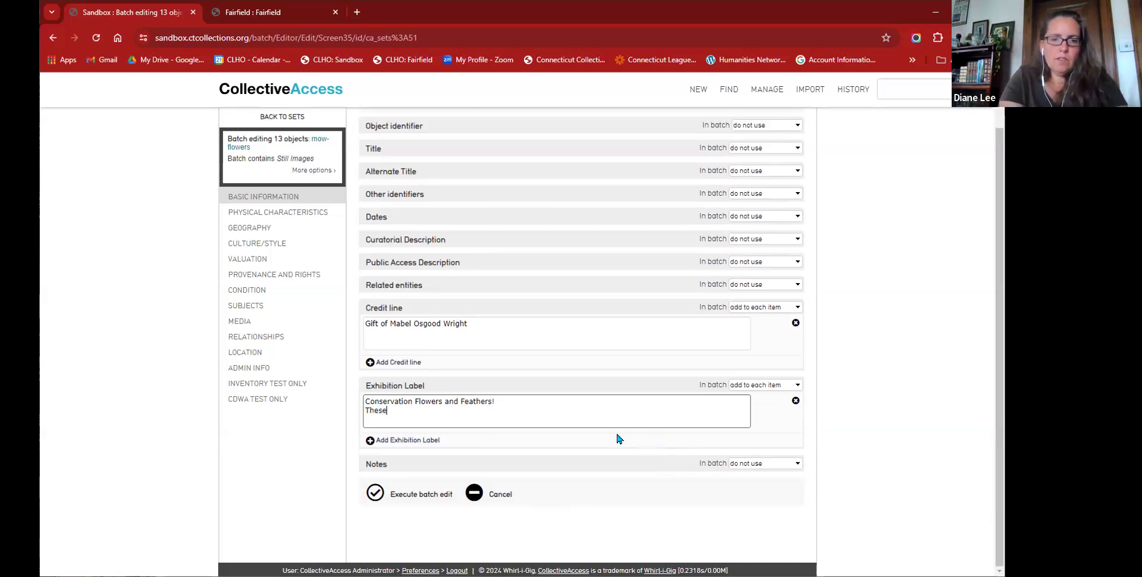
type(" photos w")
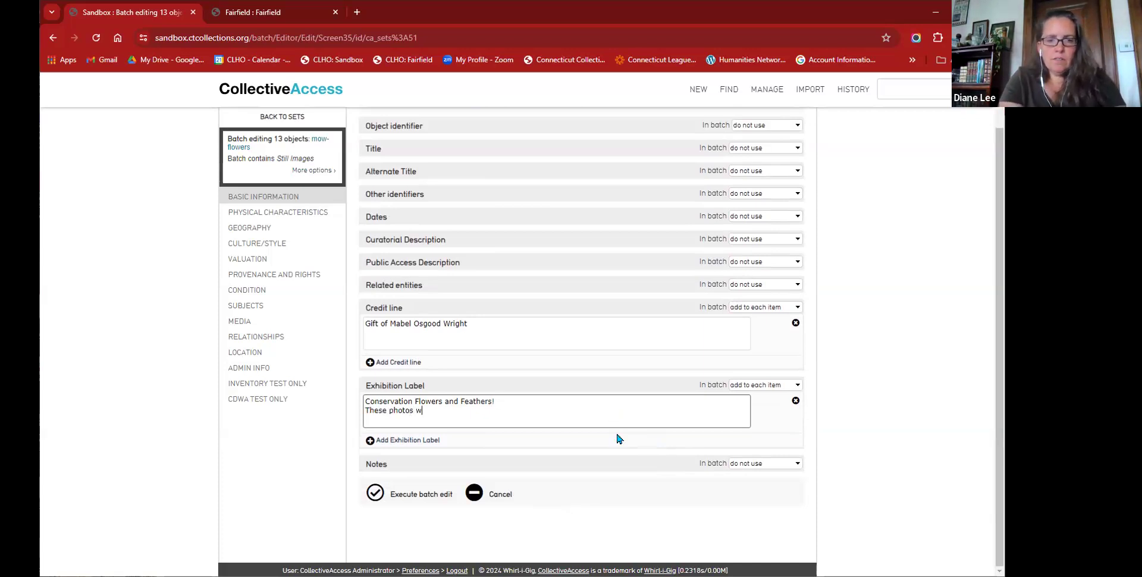
type("ere taken by Mab")
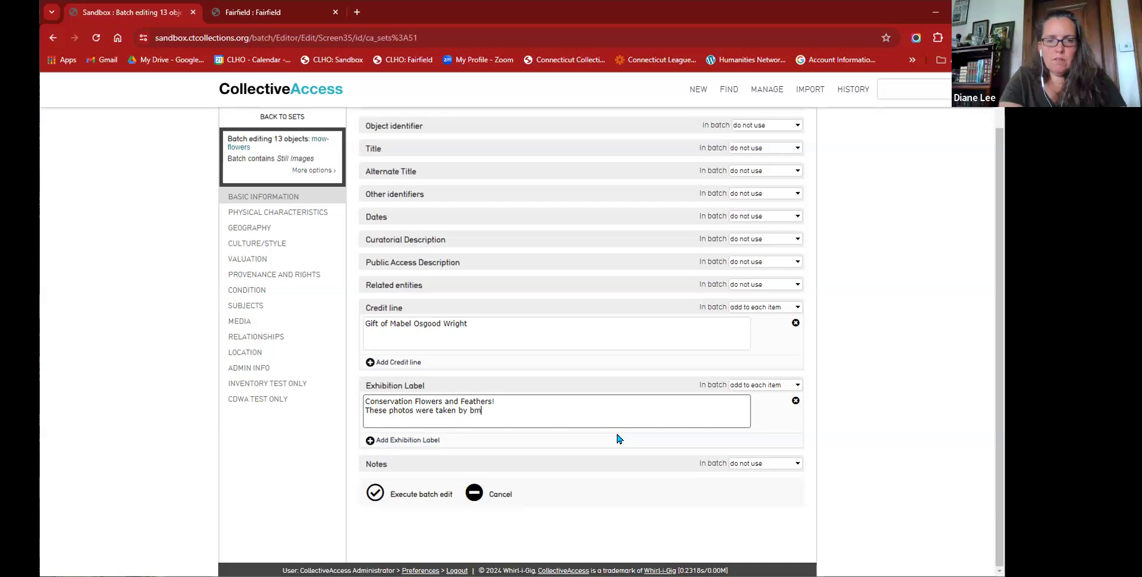
type("el herself and are ")
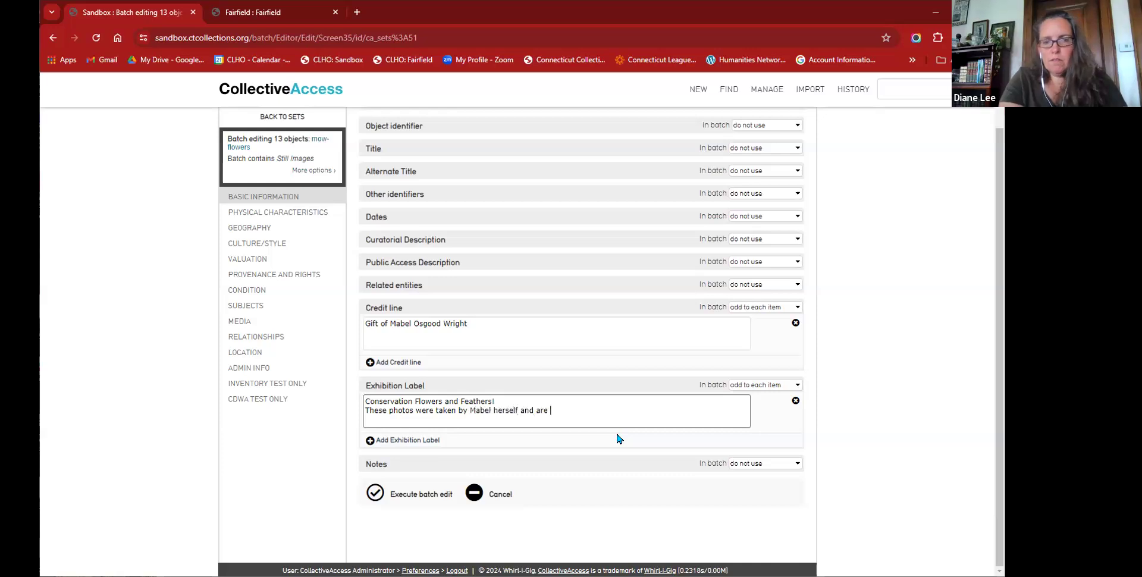
type("an integt")
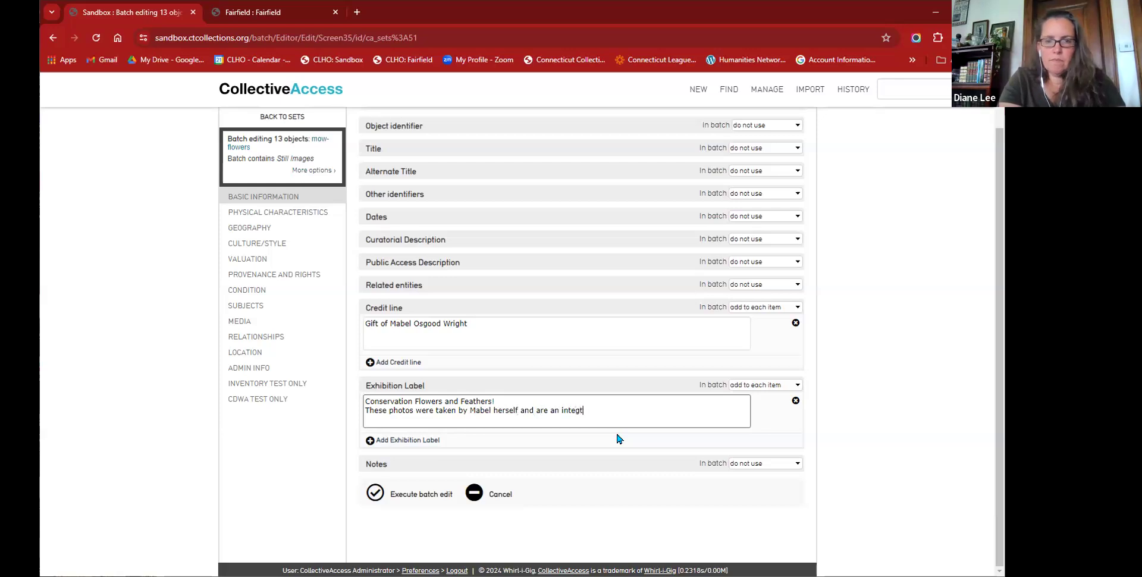
type("al part of the show.")
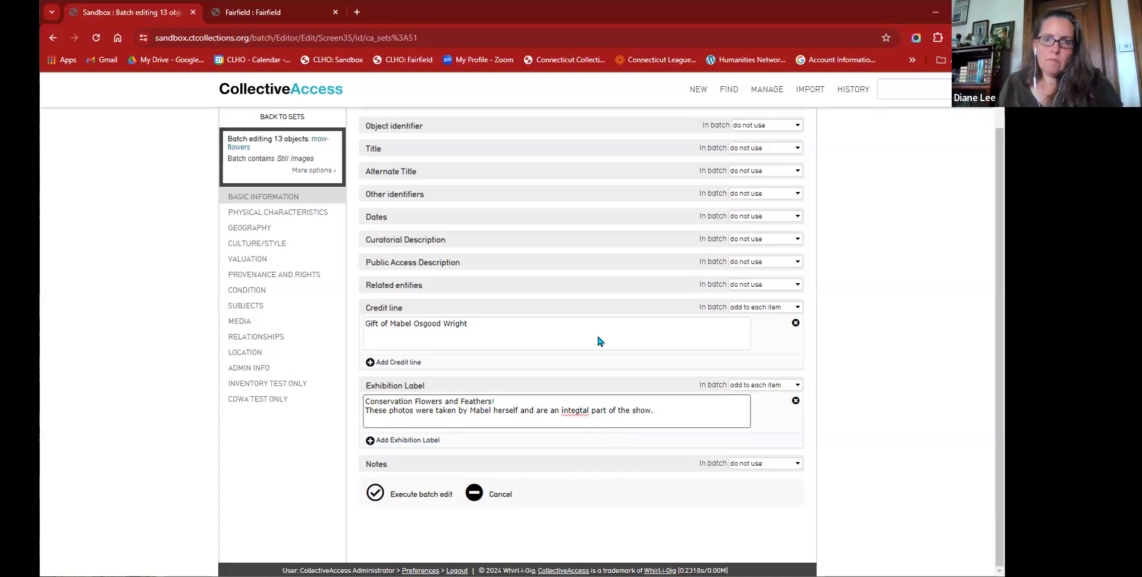
right_click(583, 414)
left_click(629, 146)
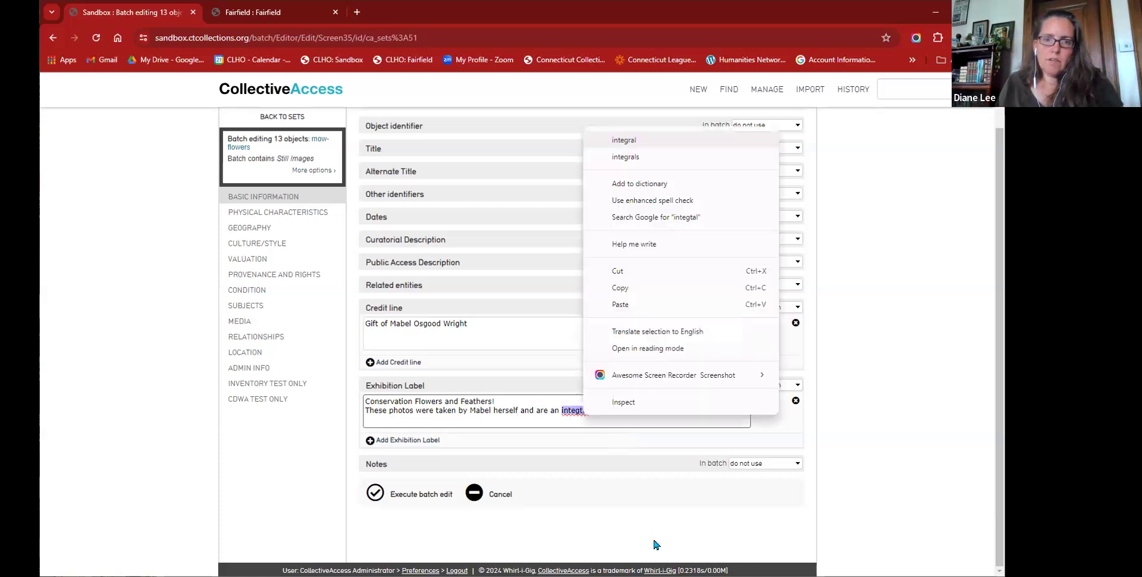
Step: Execute the batch edit on the mow-flowers objects and confirm it, then look at the additional batch options
left_click(421, 500)
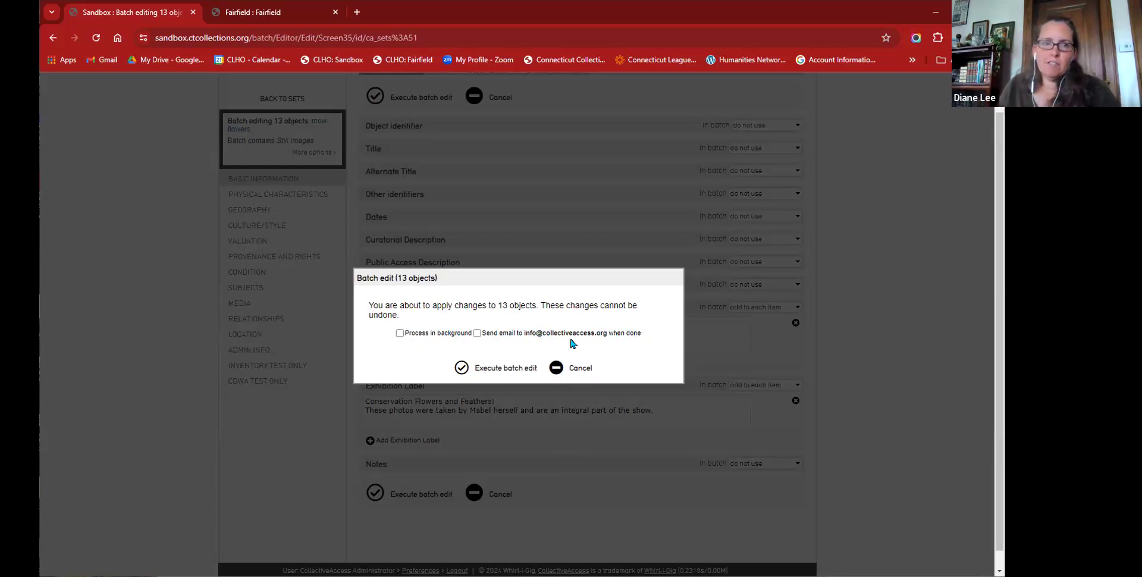
left_click(483, 370)
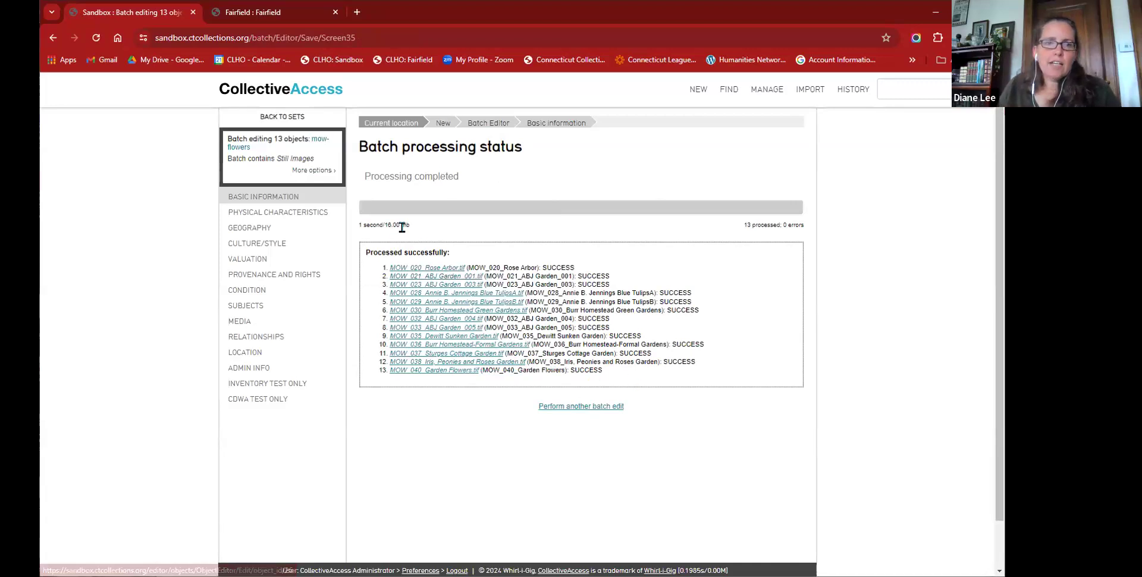
left_click(317, 171)
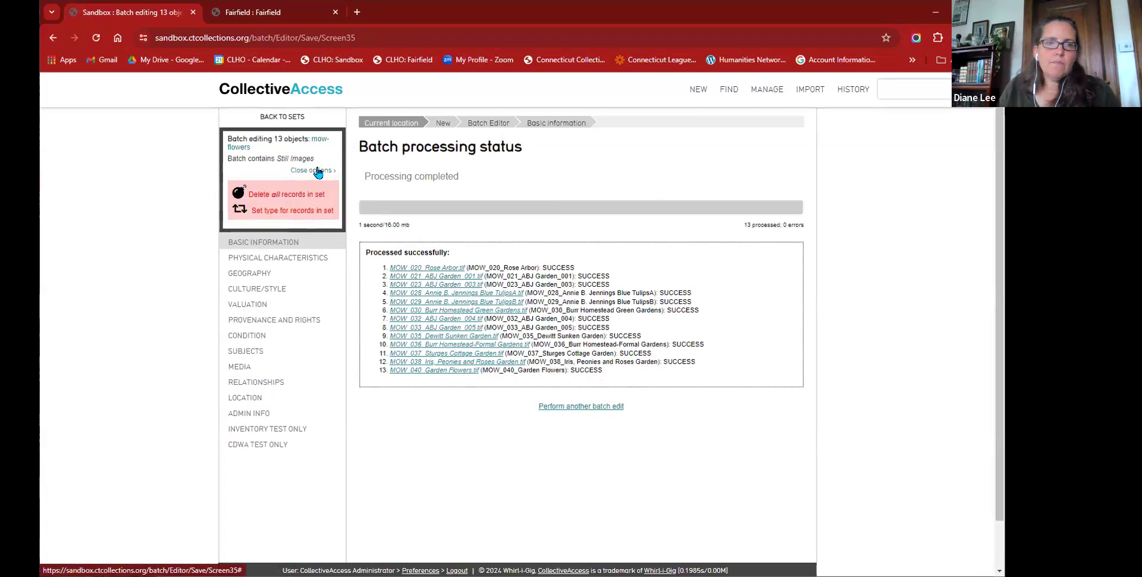
left_click(317, 171)
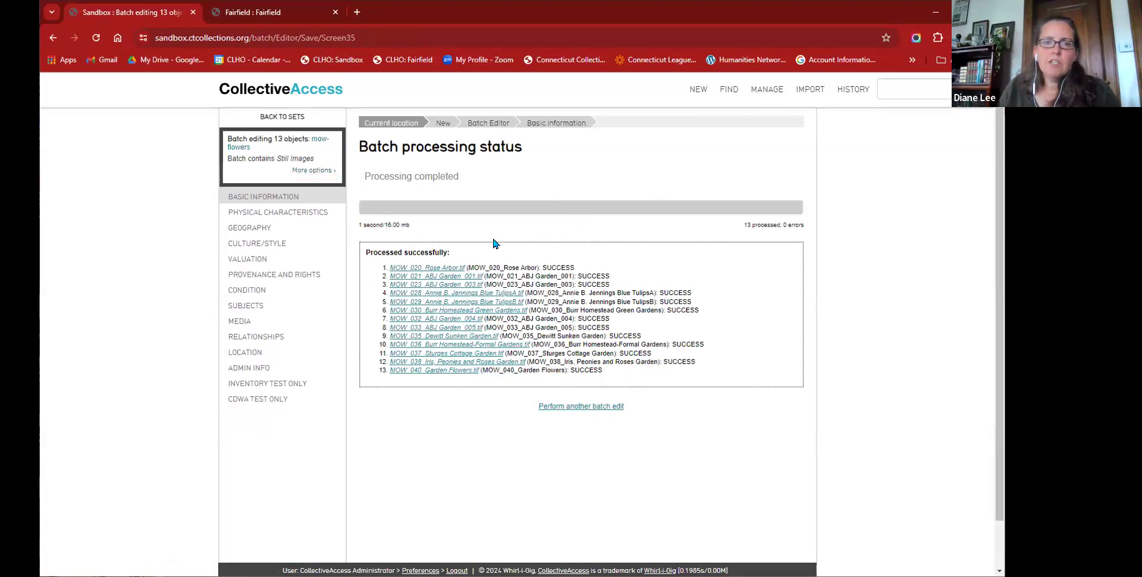
Step: Open the MOW_020_Rose Arbor record and check its Credit line and Exhibition Label fields against the batch edit
left_click(440, 269)
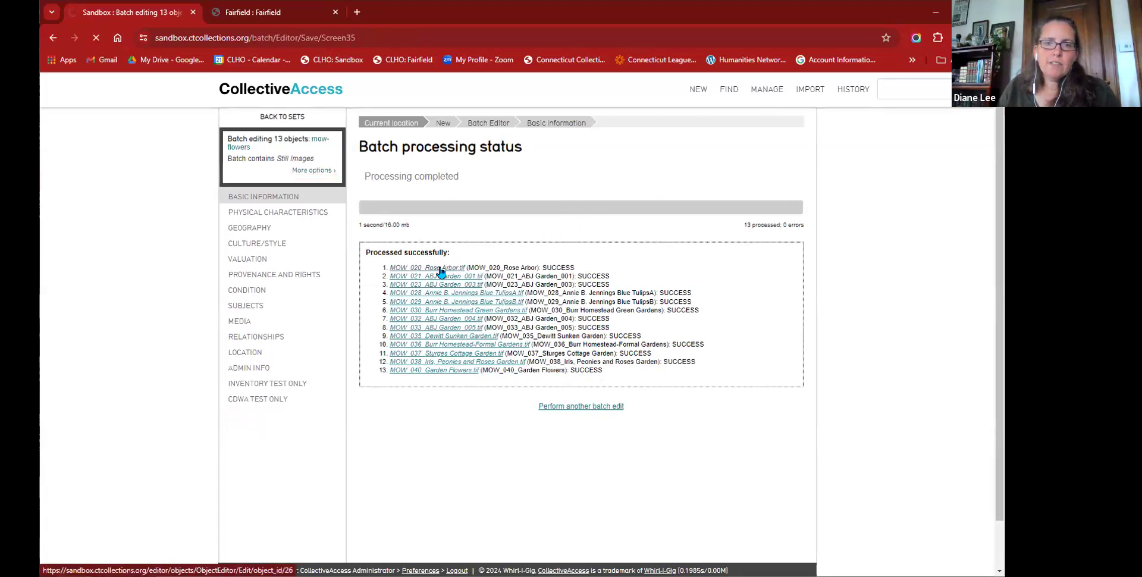
scroll(570, 309, "down", 6)
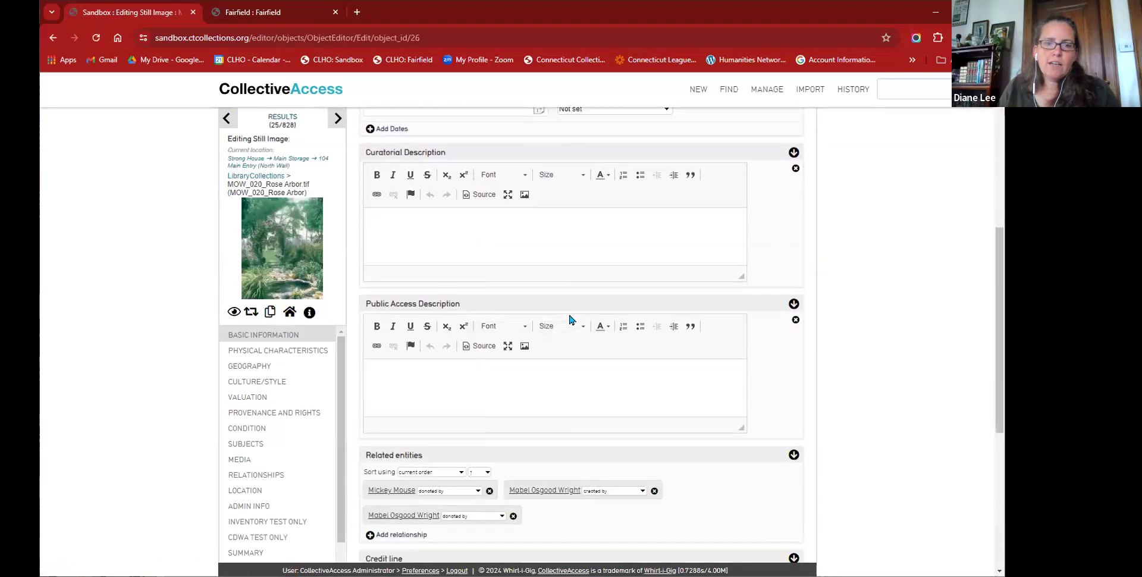
scroll(570, 320, "down", 3)
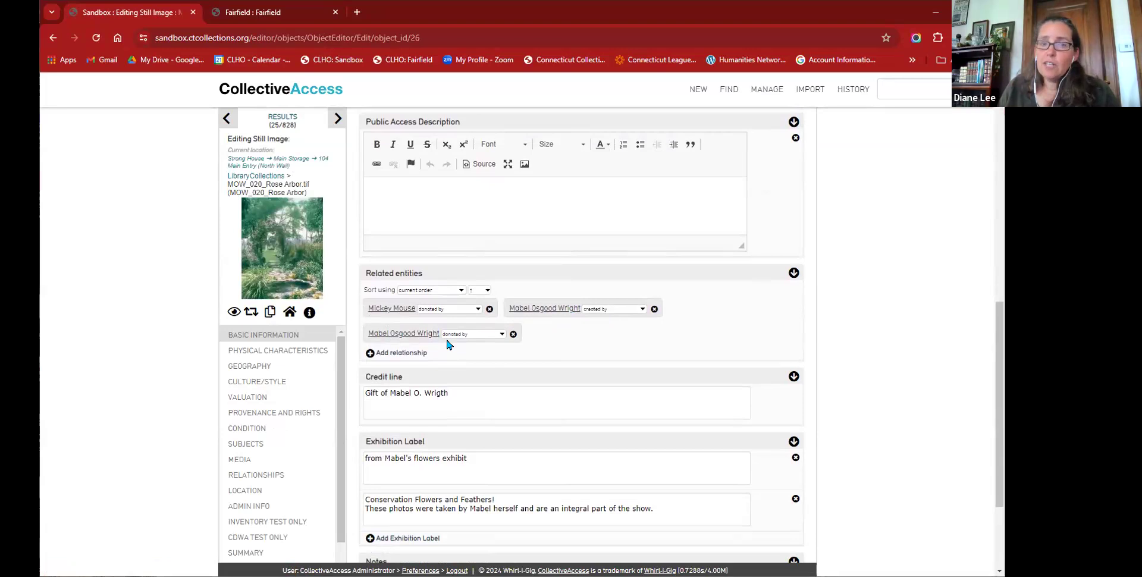
left_click(467, 394)
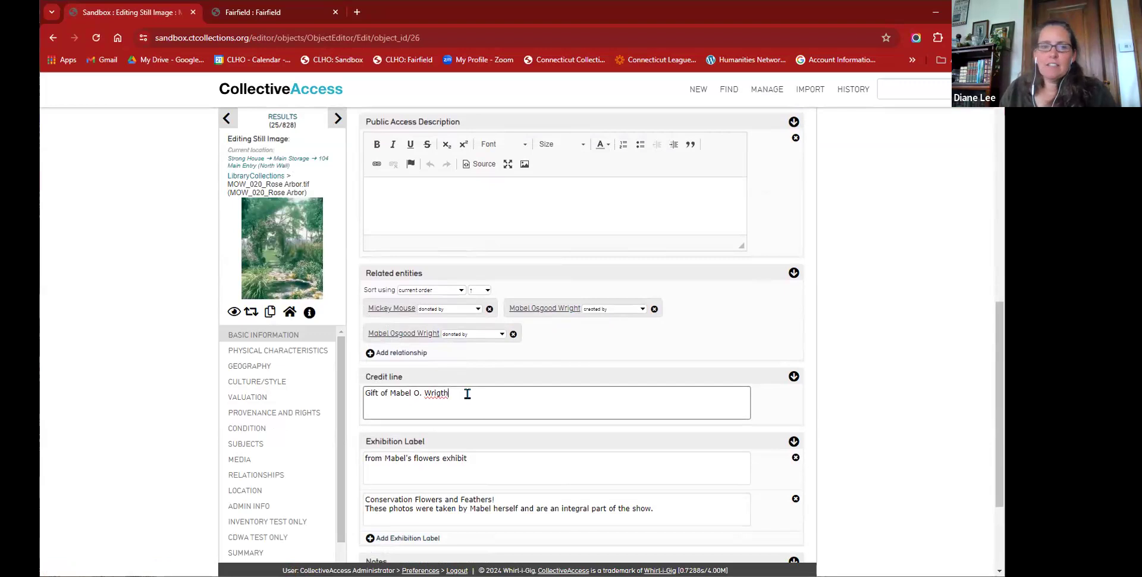
scroll(476, 398, "down", 1)
left_click(430, 454)
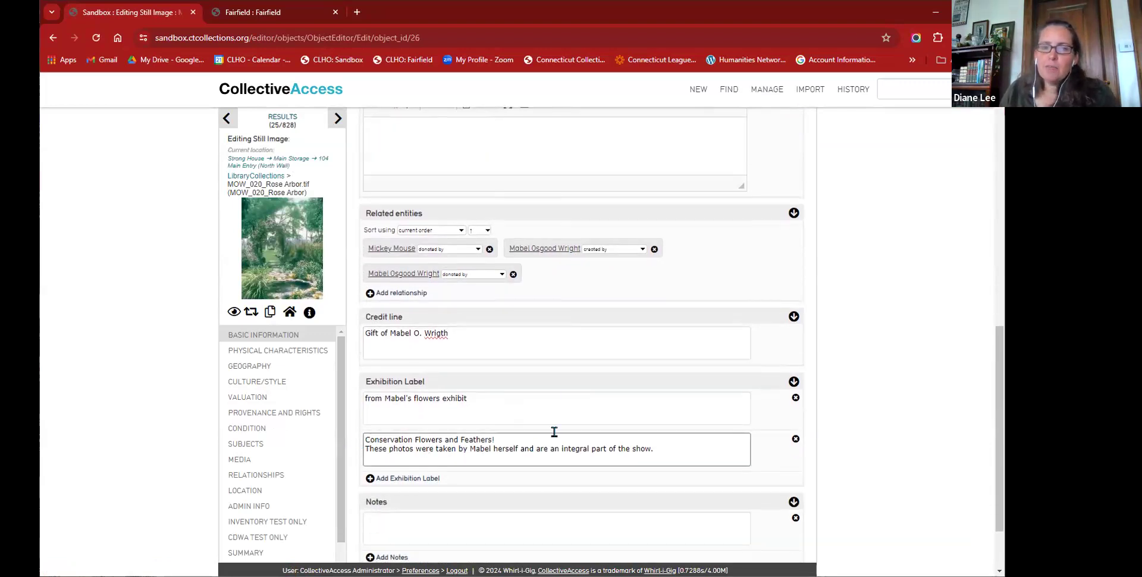
left_click(563, 349)
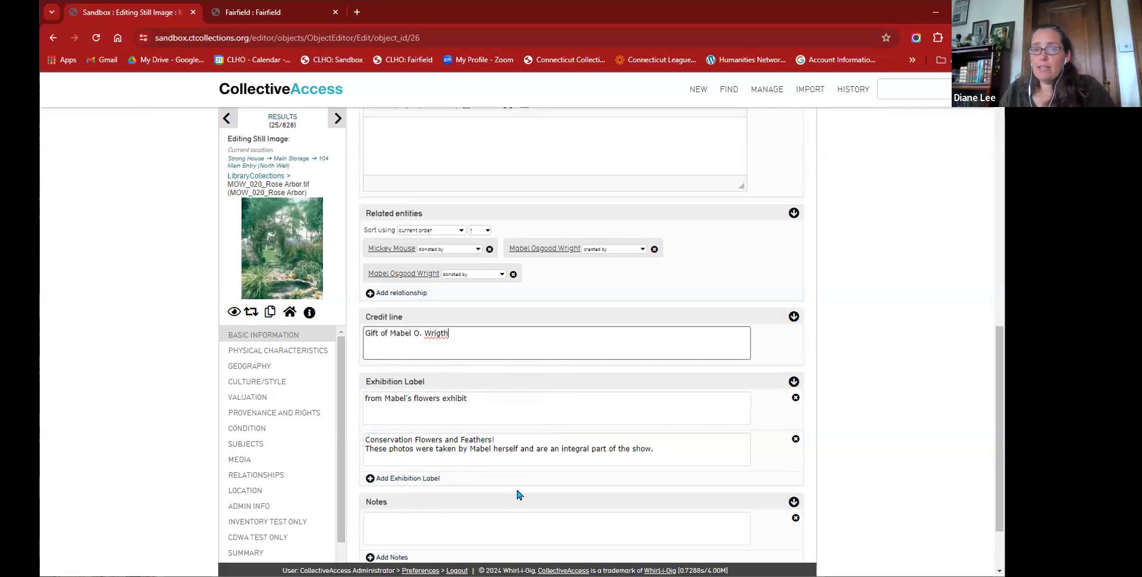
scroll(564, 430, "down", 2)
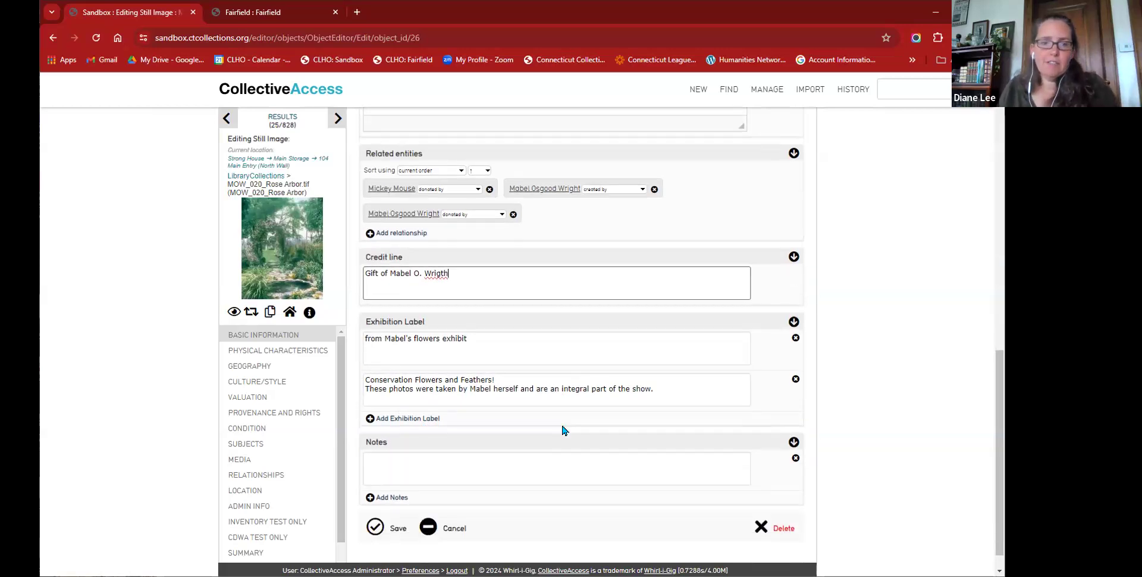
scroll(565, 430, "up", 10)
scroll(581, 436, "up", 1)
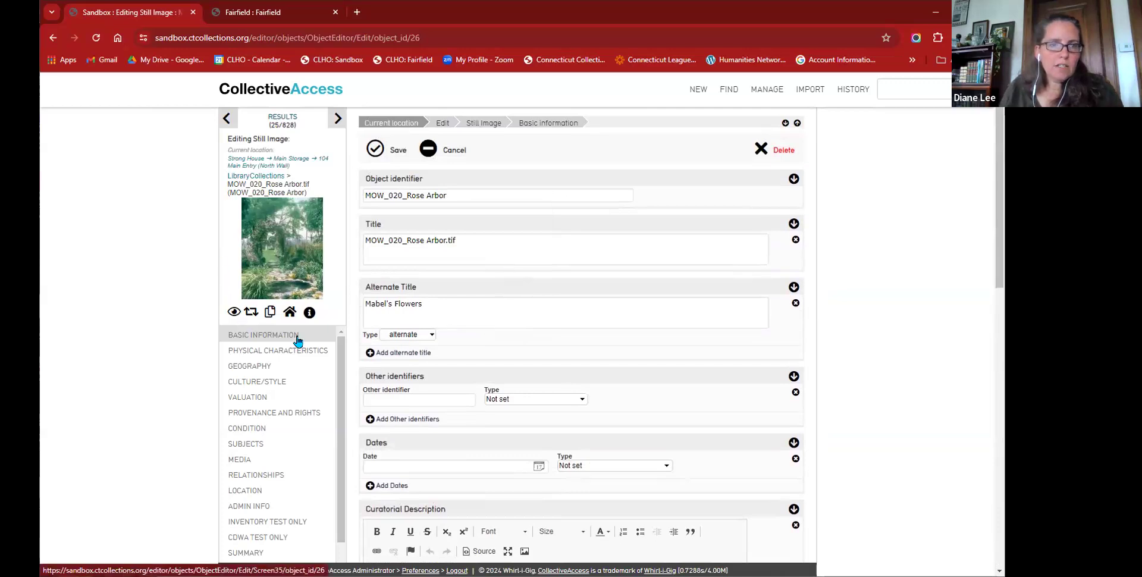
scroll(529, 328, "down", 4)
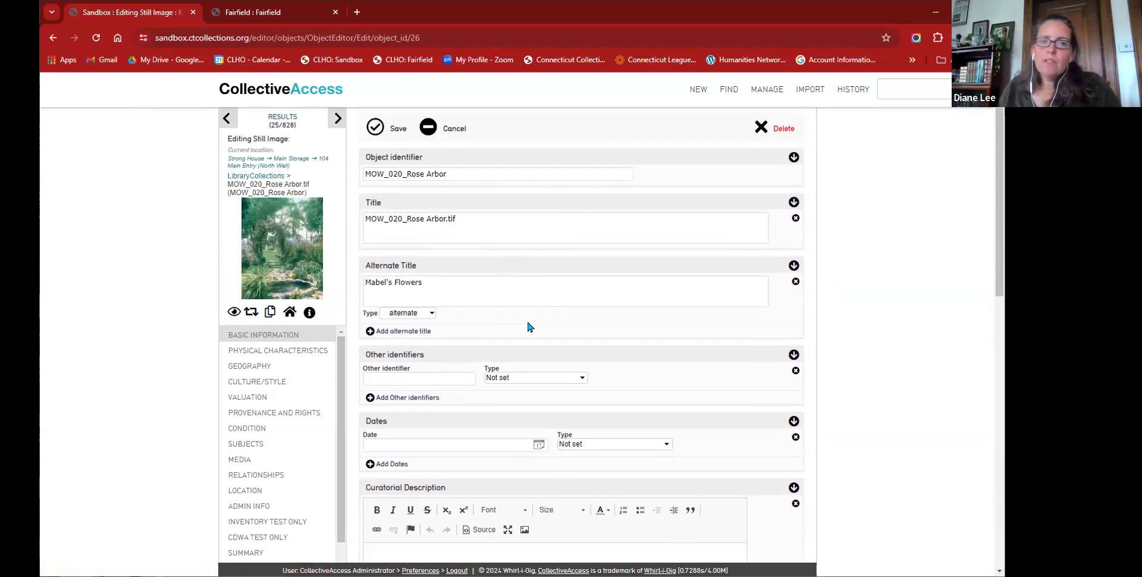
scroll(659, 377, "down", 2)
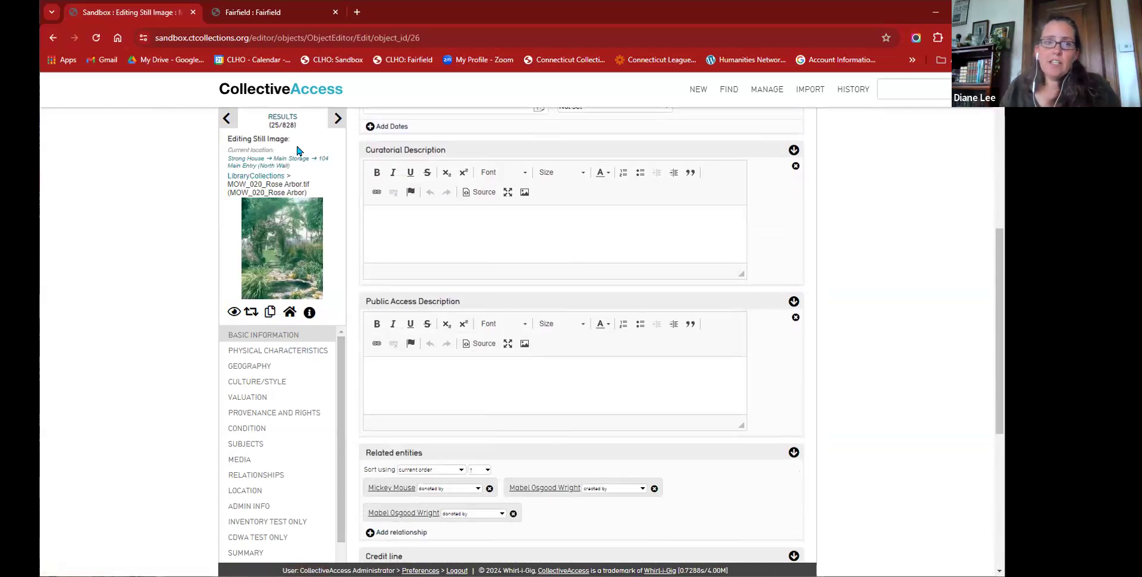
Step: Leave the object record and start another batch edit of the original mow-flowers set
left_click(283, 120)
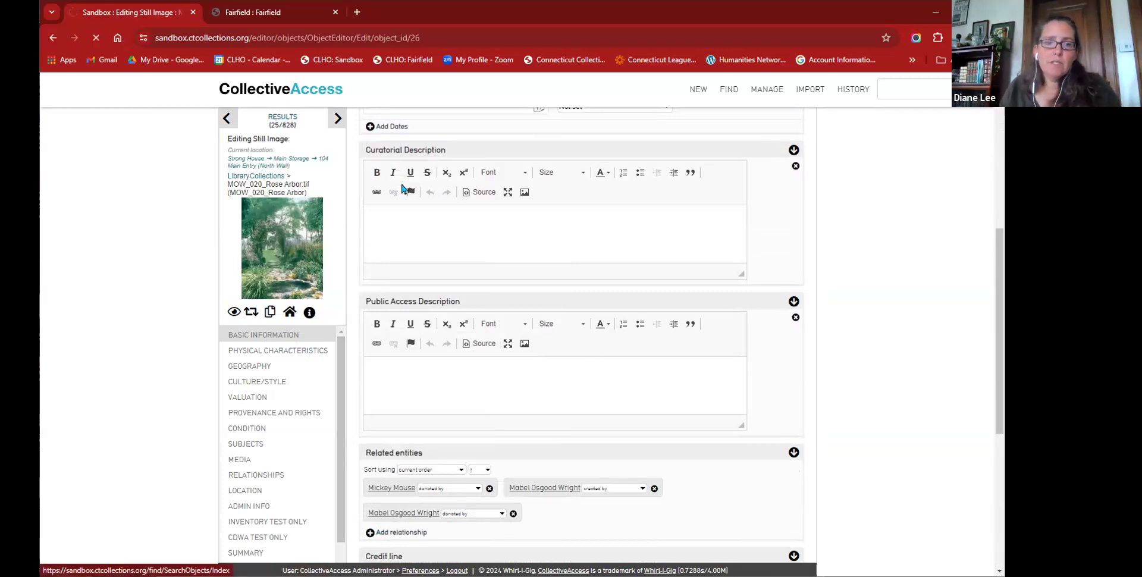
mouse_move(855, 95)
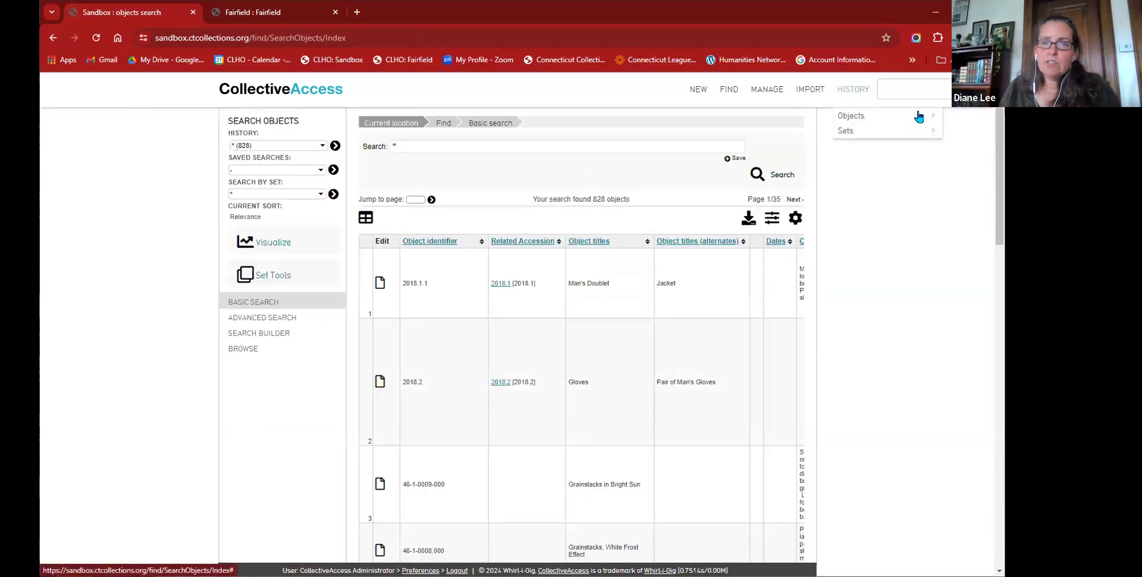
mouse_move(932, 133)
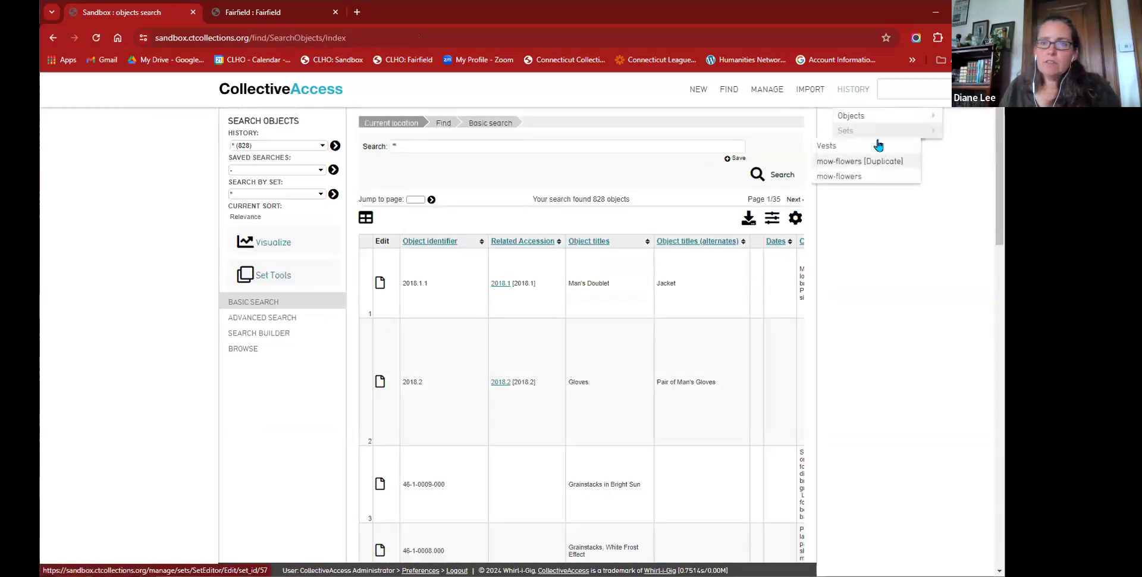
mouse_move(768, 107)
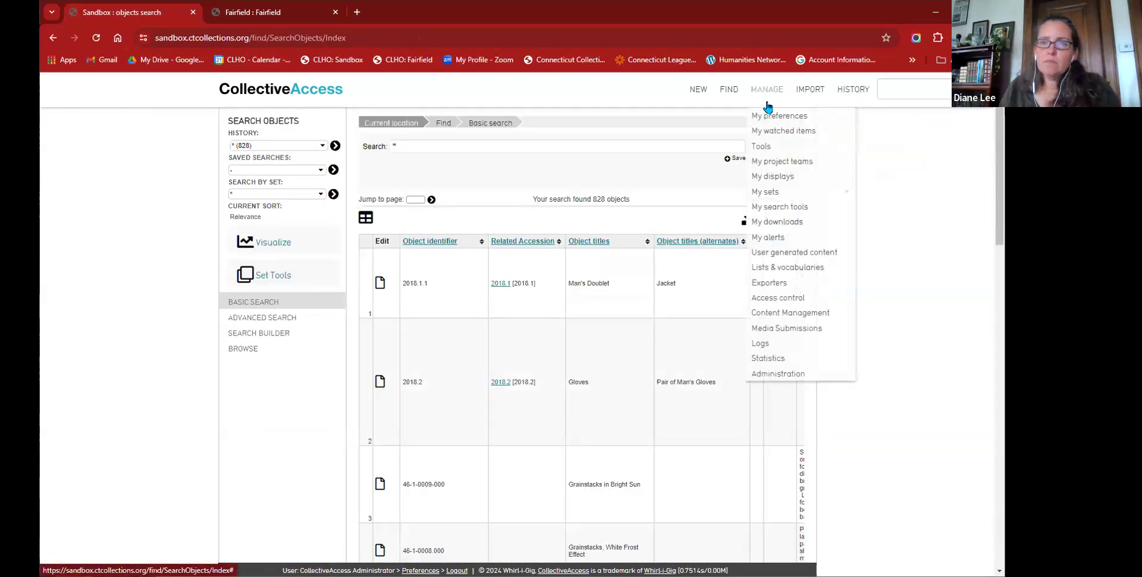
left_click(870, 197)
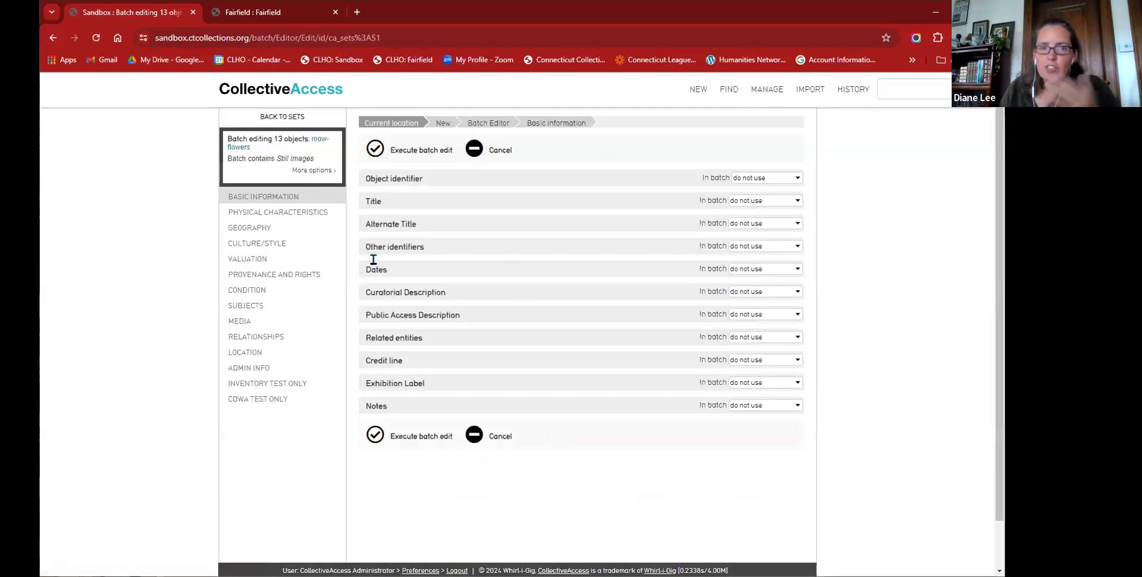
Step: Set the Credit line batch mode to replace values with "Gift of Mabel Osgood Wright", and execute the batch edit
left_click(766, 361)
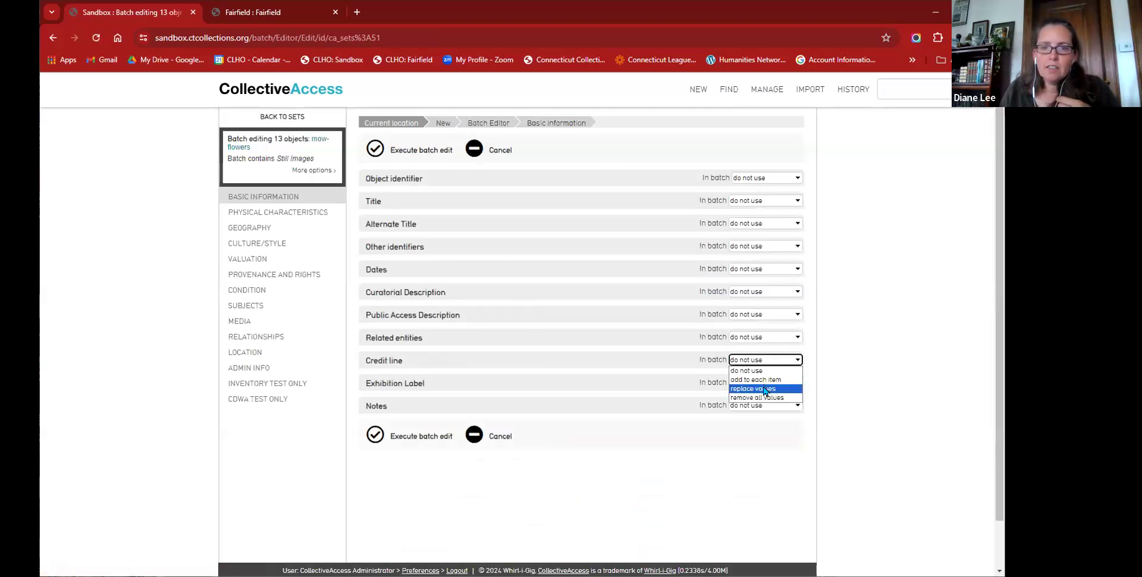
left_click(766, 390)
left_click(680, 377)
type("Gift of Mabel Osgood Wright")
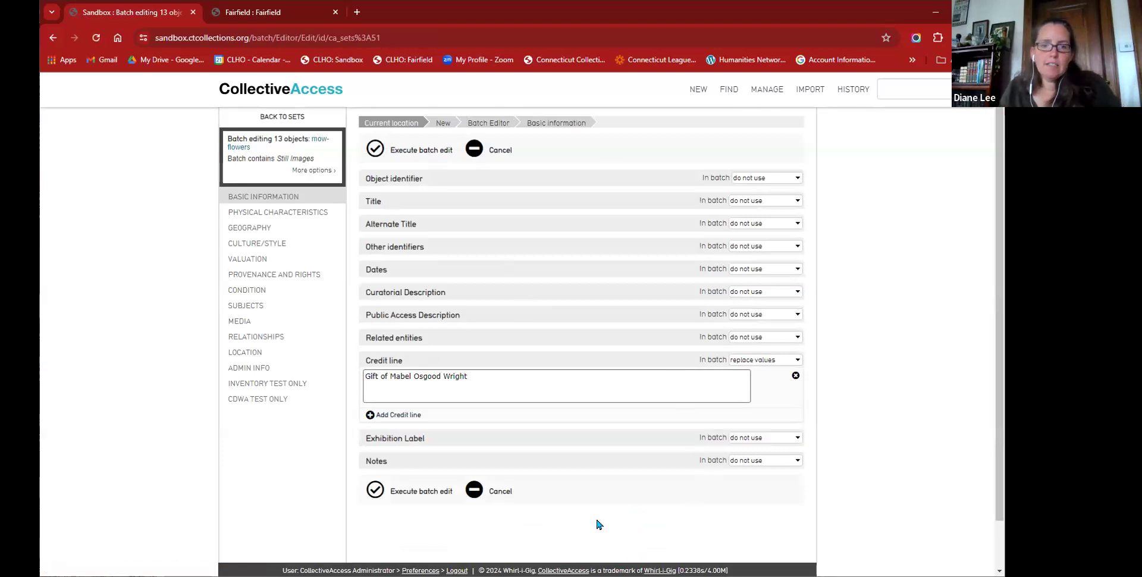
left_click(420, 490)
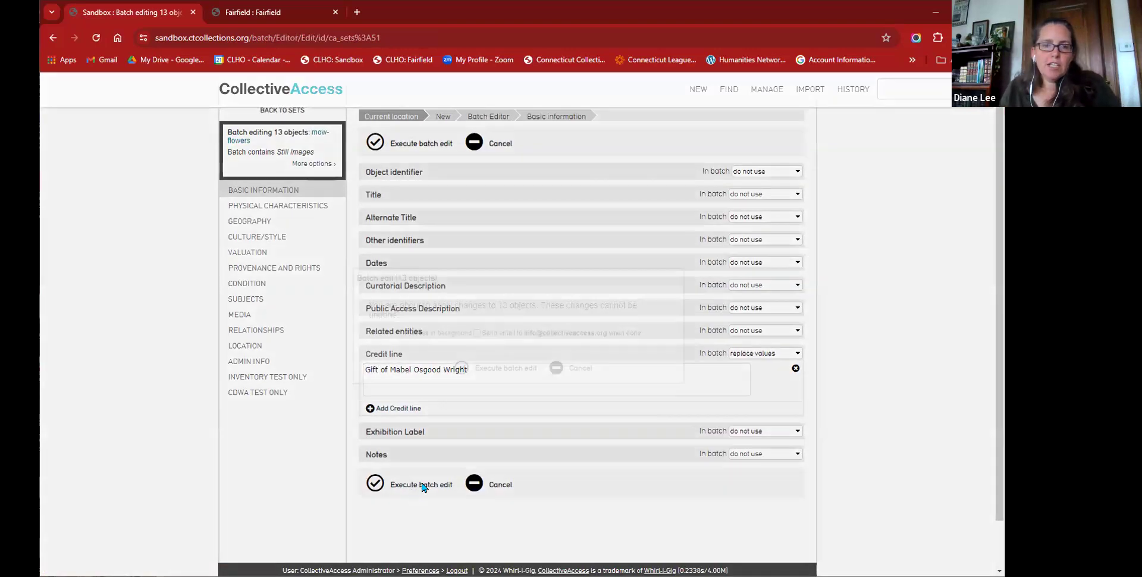
left_click(489, 366)
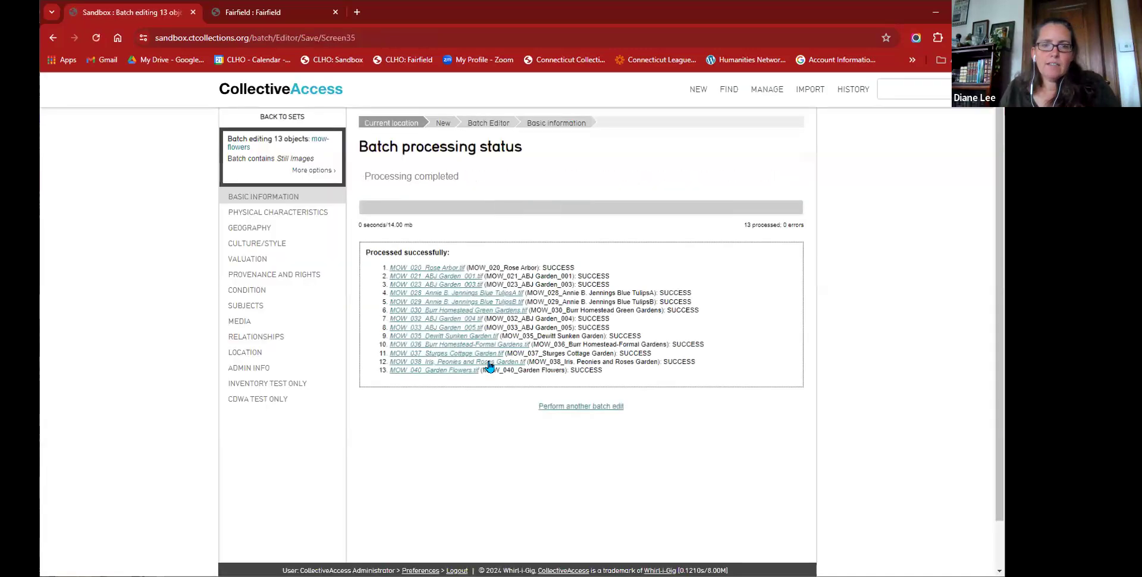
Step: Reopen the MOW_020_Rose Arbor record and check its Credit line and Exhibition Label entries
left_click(419, 267)
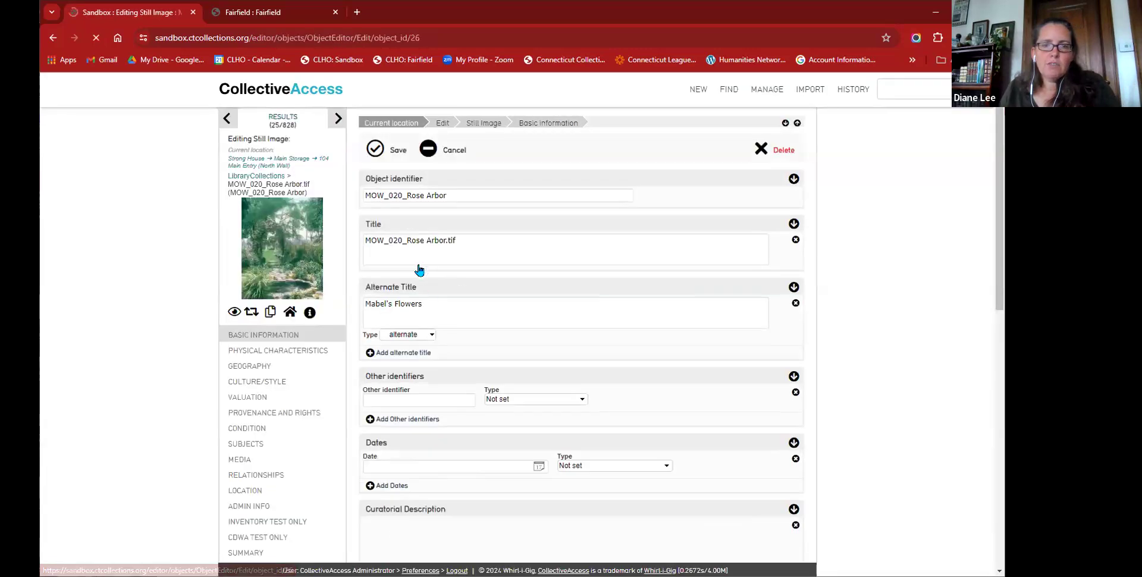
scroll(479, 351, "down", 7)
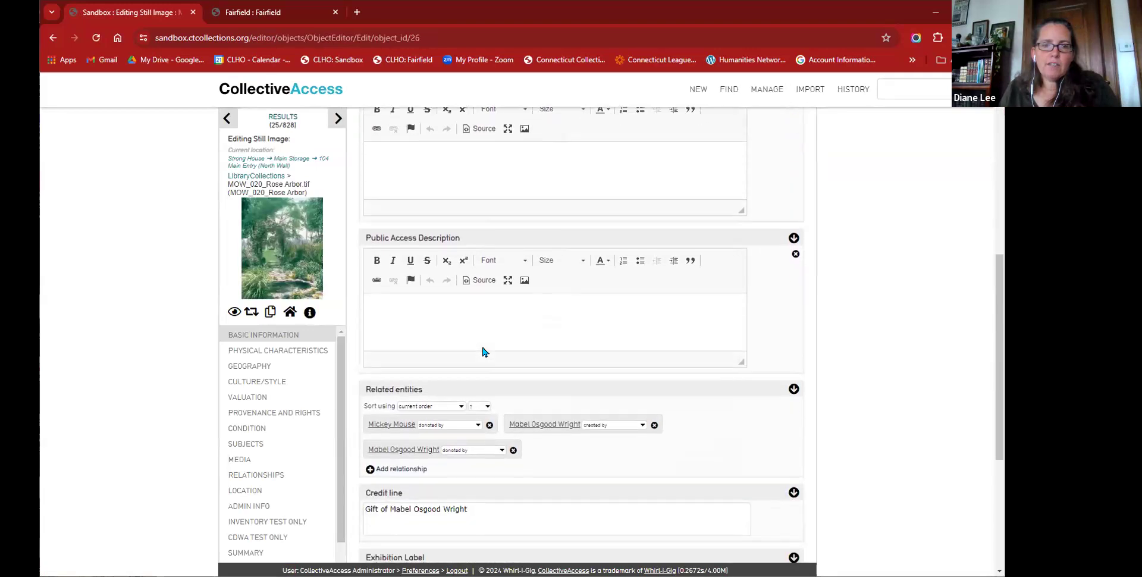
scroll(482, 352, "down", 3)
left_click(474, 332)
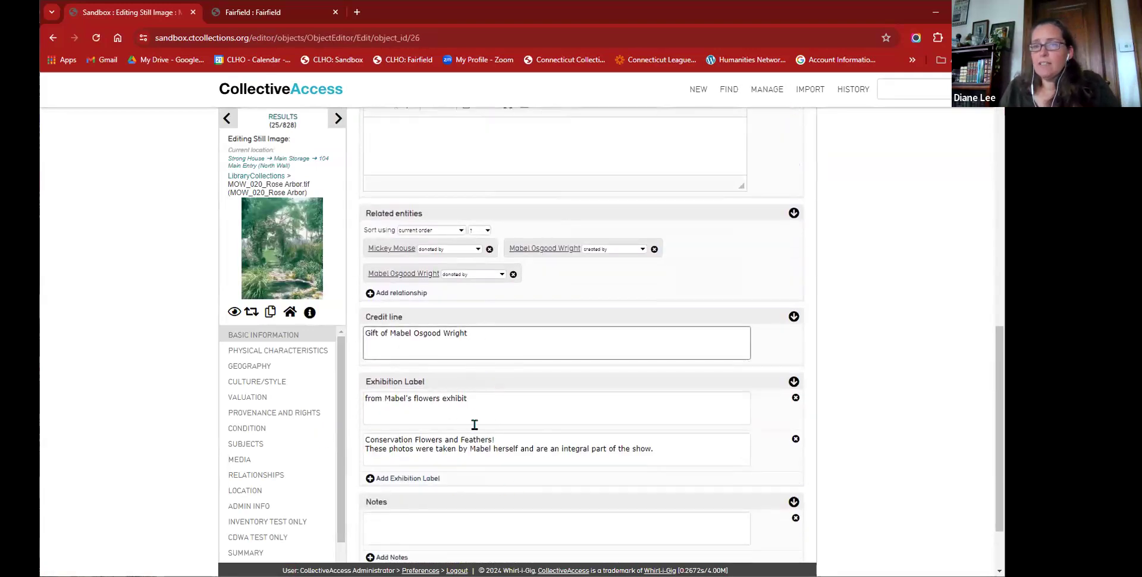
Step: Leave the Rose Arbor object record and open the list of available object sets
left_click(873, 440)
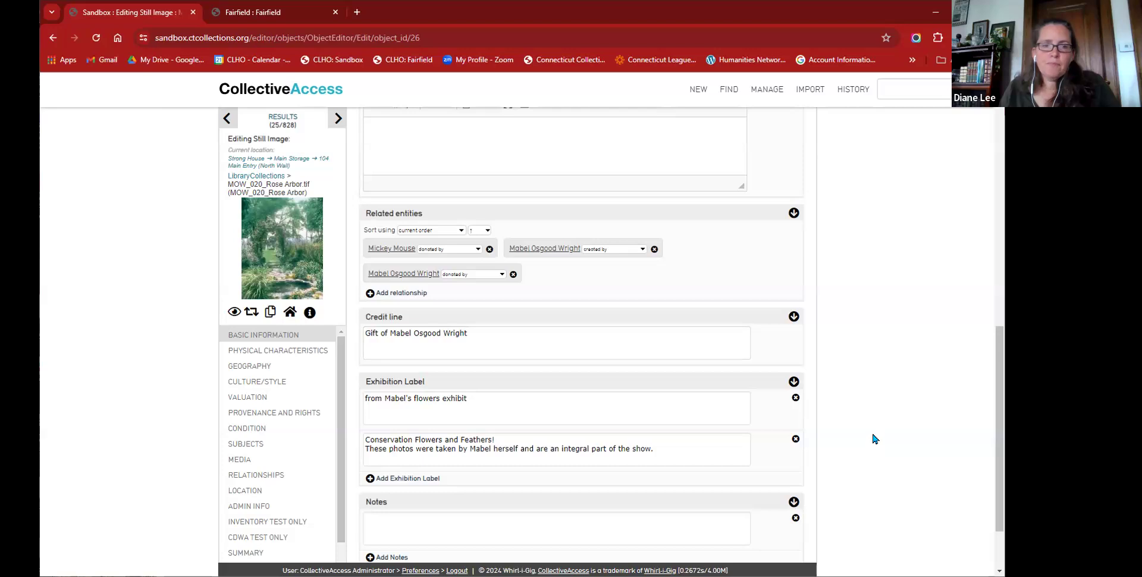
scroll(873, 439, "down", 2)
scroll(874, 434, "up", 6)
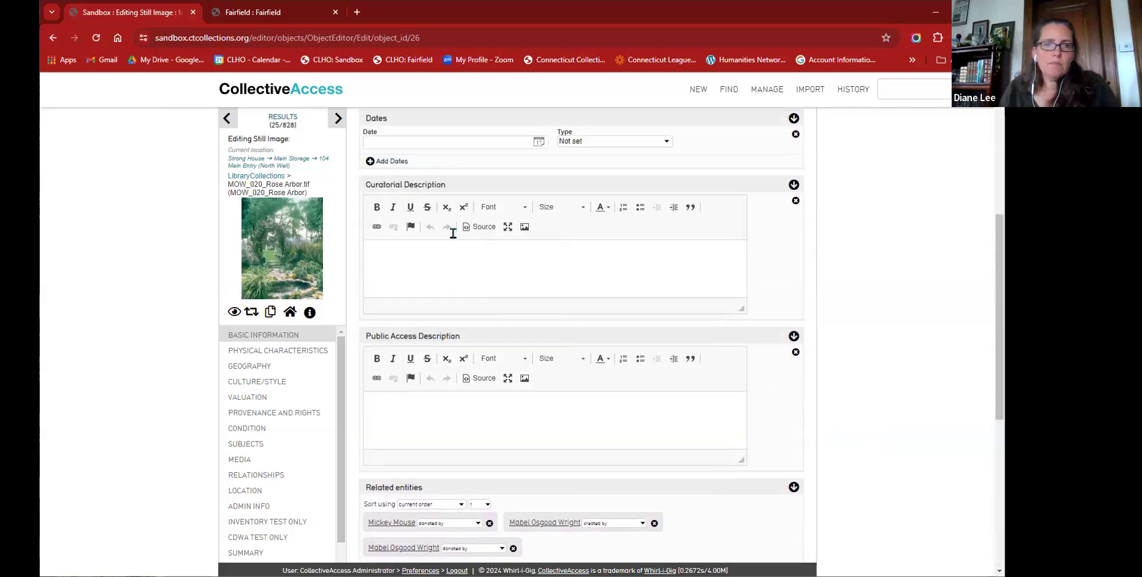
left_click(283, 119)
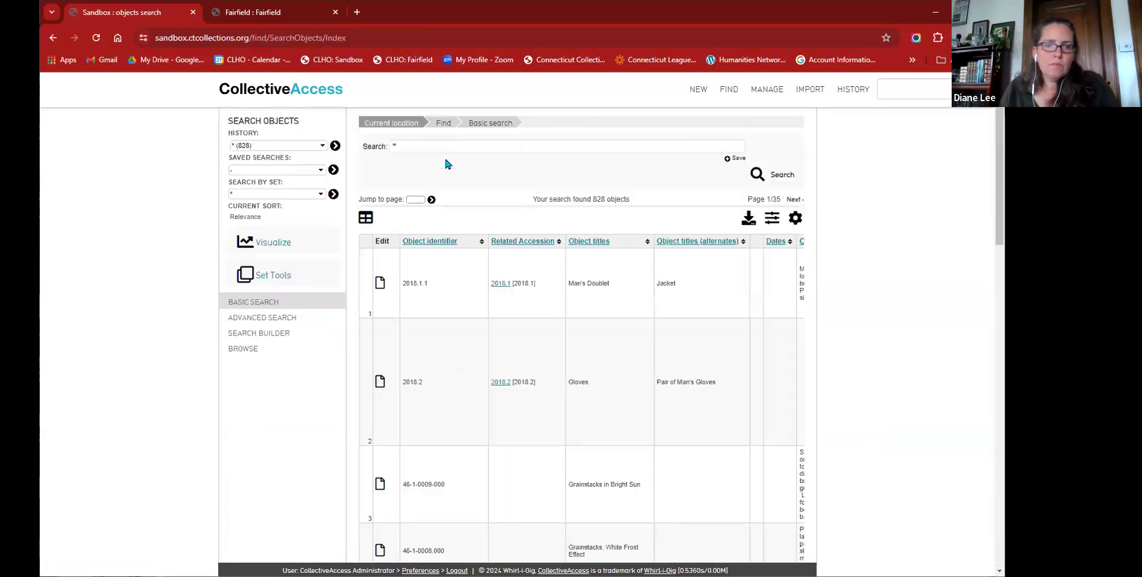
mouse_move(766, 91)
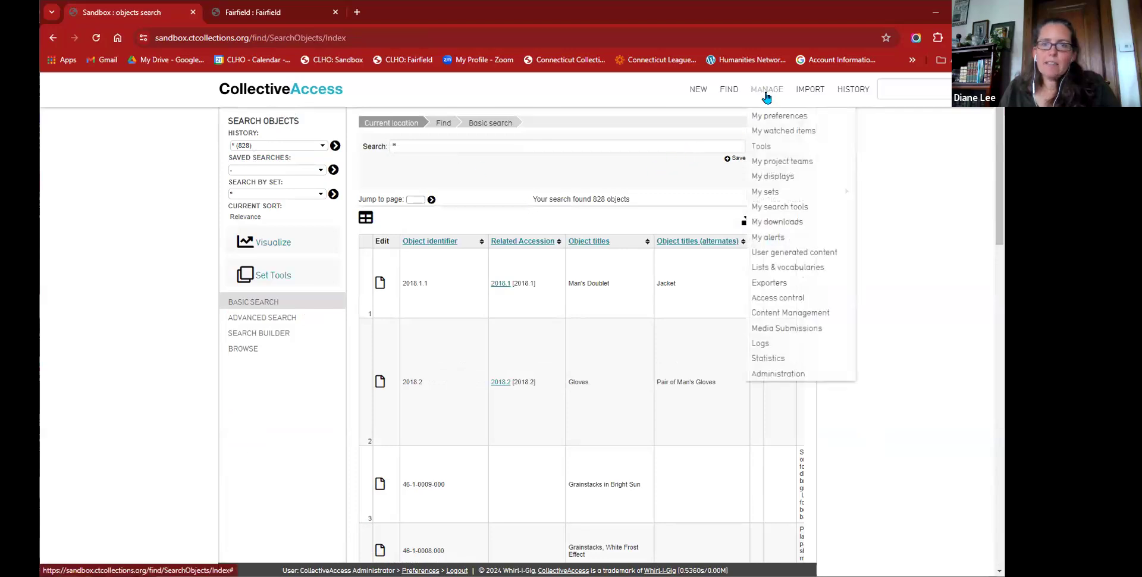
left_click(873, 197)
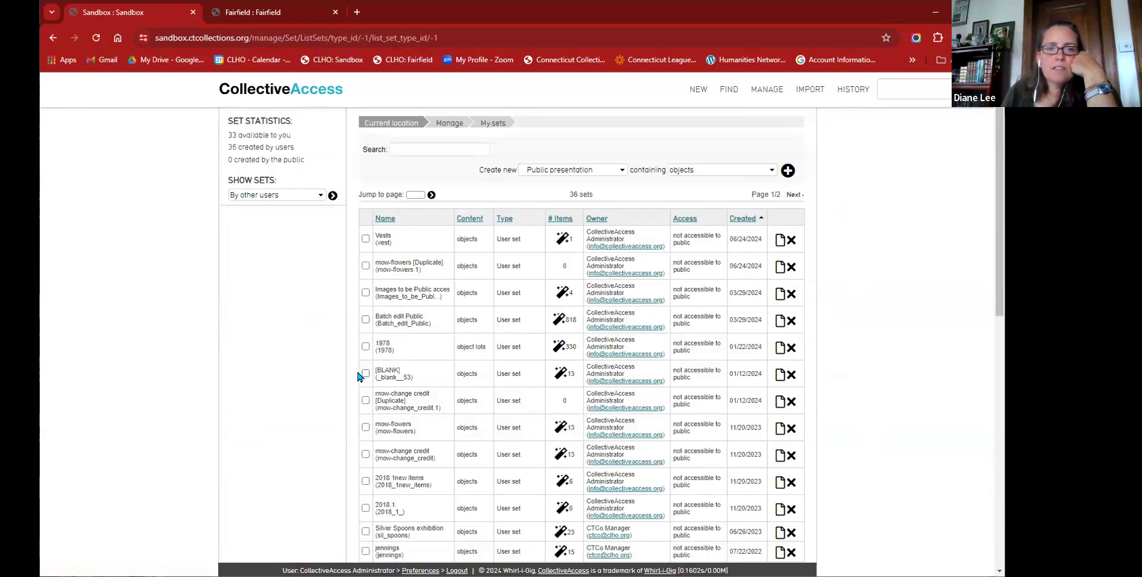
Step: Look over the mow-flowers set's items and basic information, and return to the list of sets
left_click(780, 455)
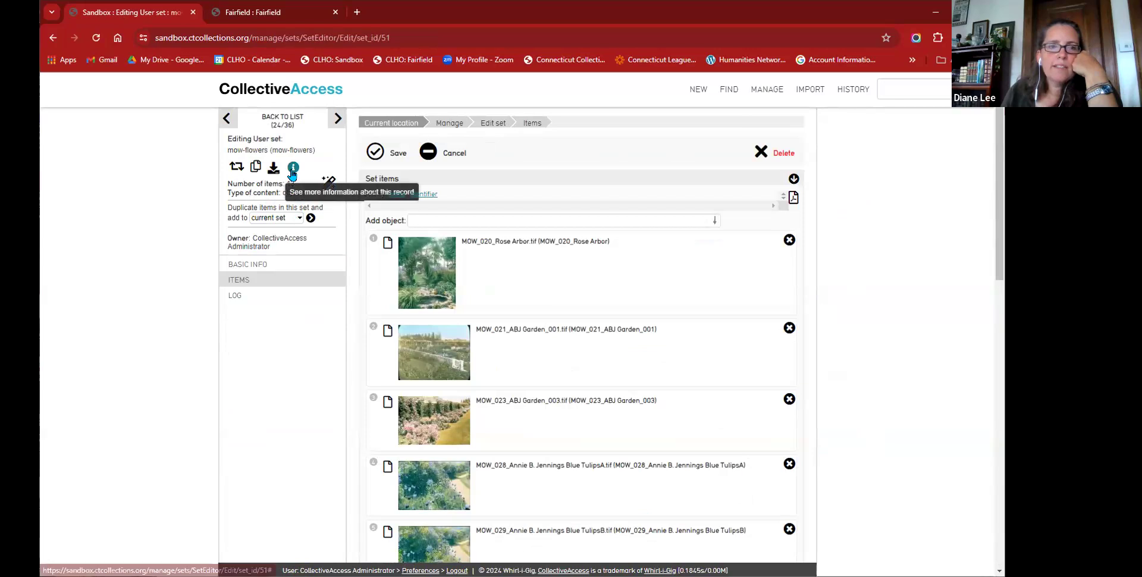
left_click(260, 267)
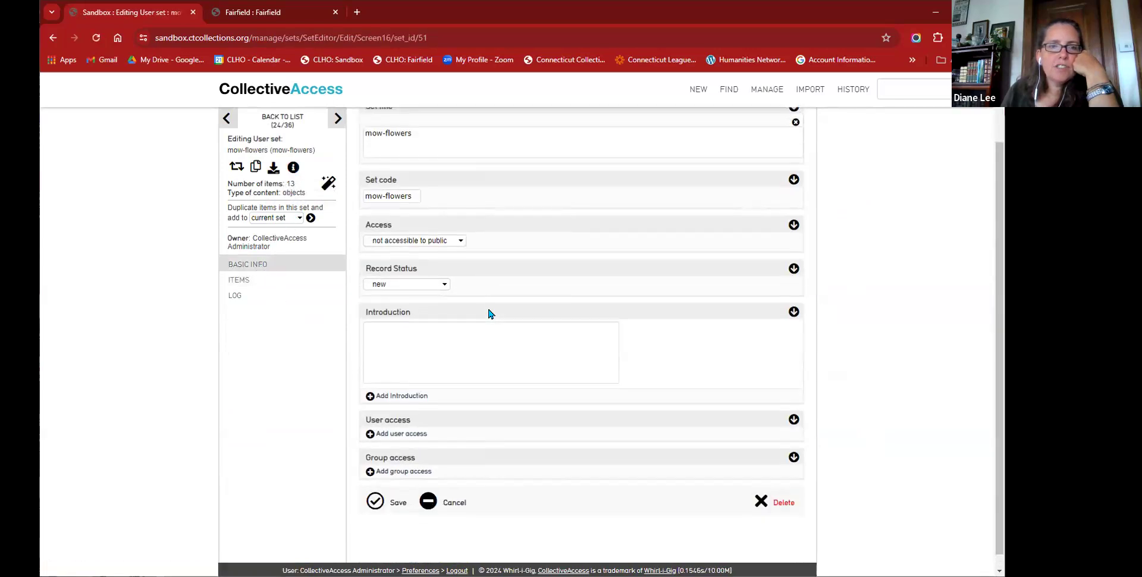
left_click(284, 118)
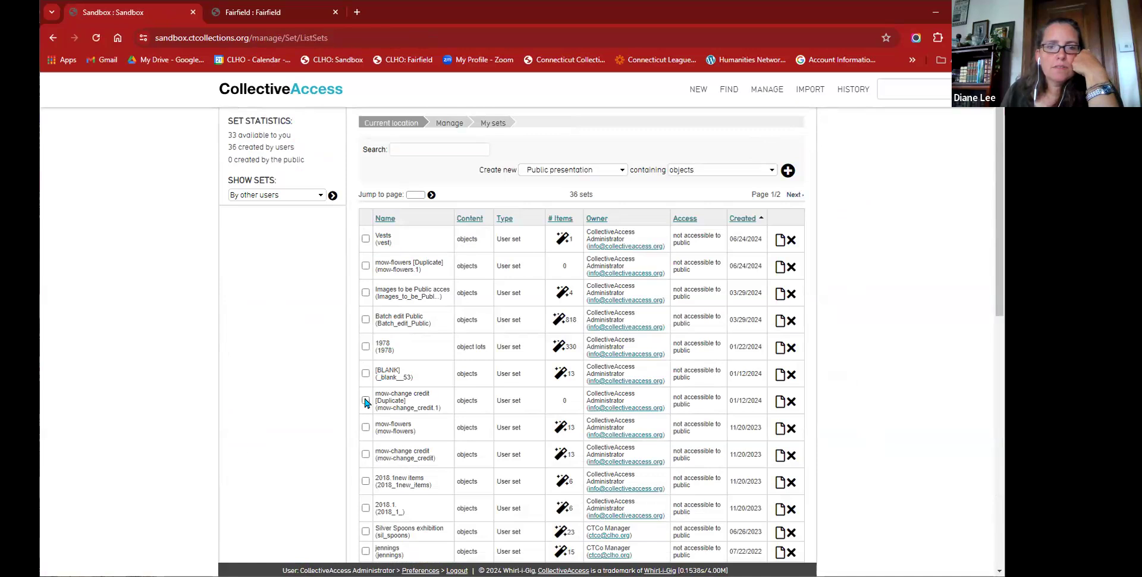
Step: Start a batch edit of the mow-flowers set and show its additional batch options
left_click(780, 455)
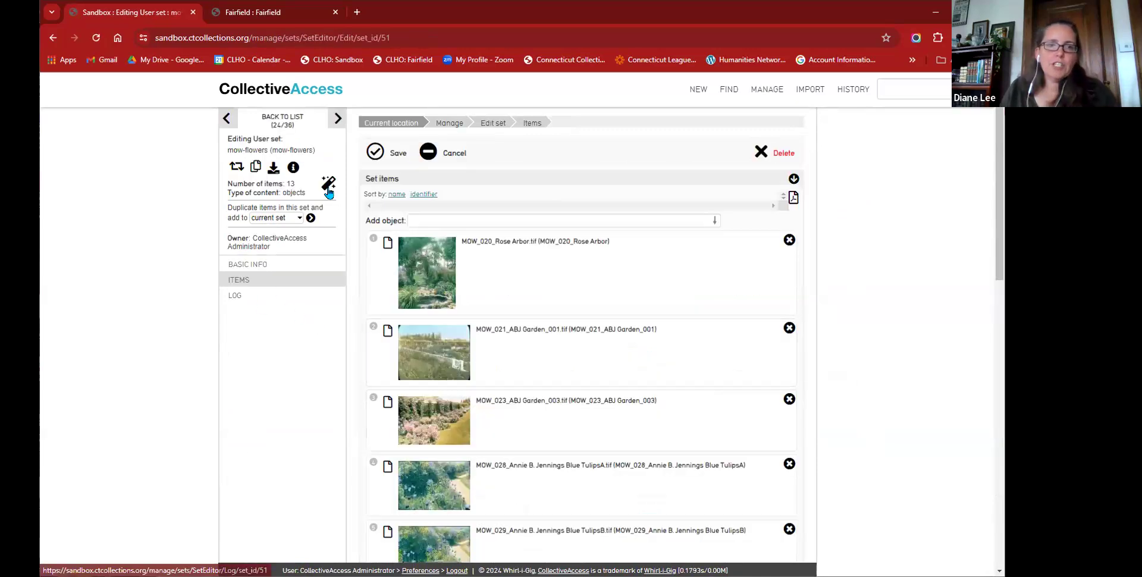
left_click(328, 188)
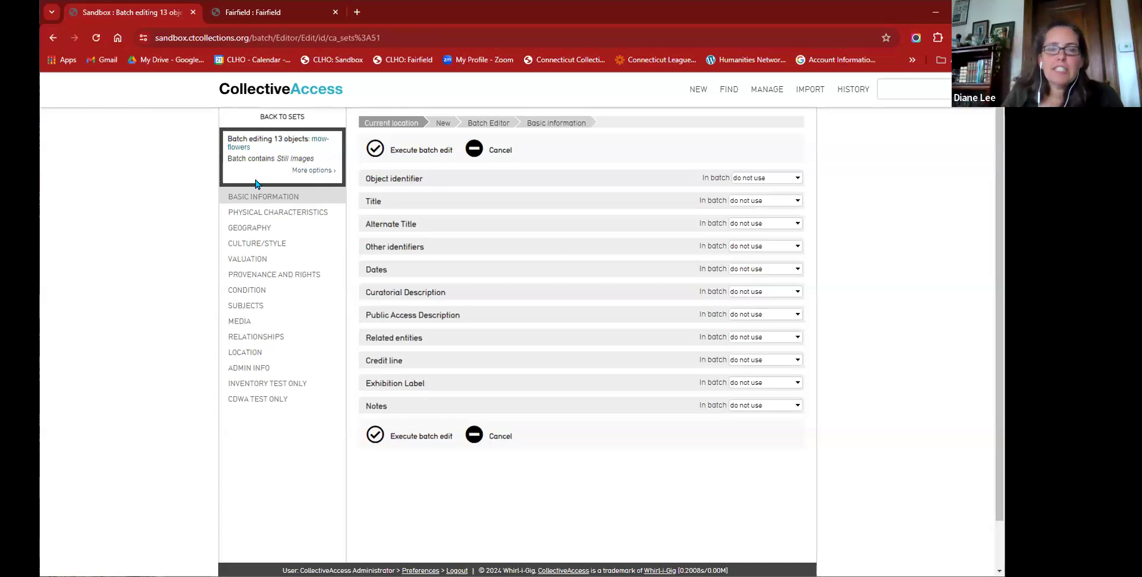
left_click(321, 173)
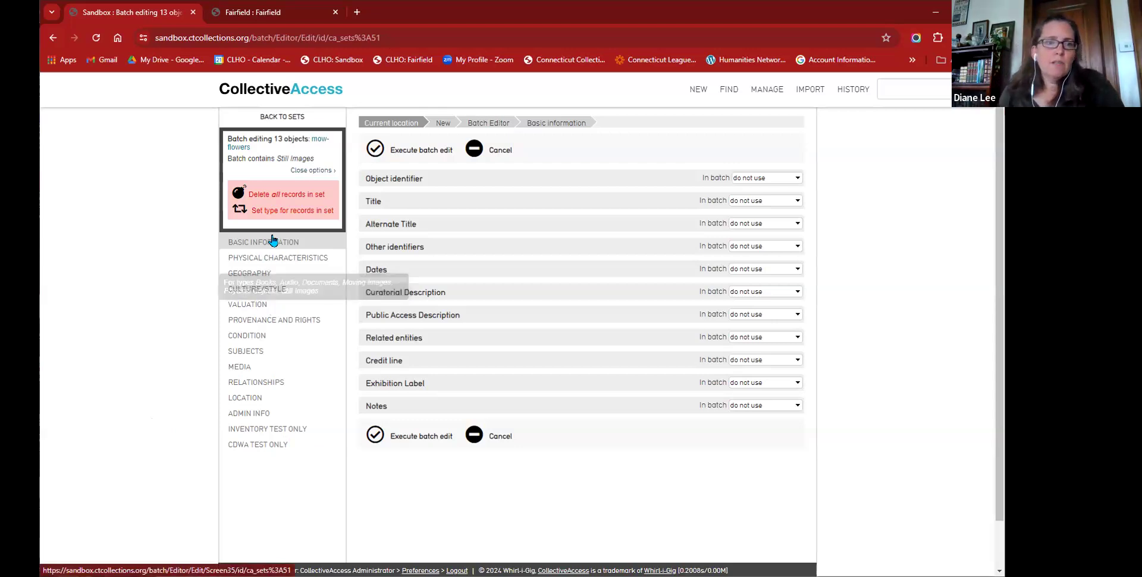
Step: Examine the object types offered for changing all records in the set, and cancel the type change
left_click(274, 213)
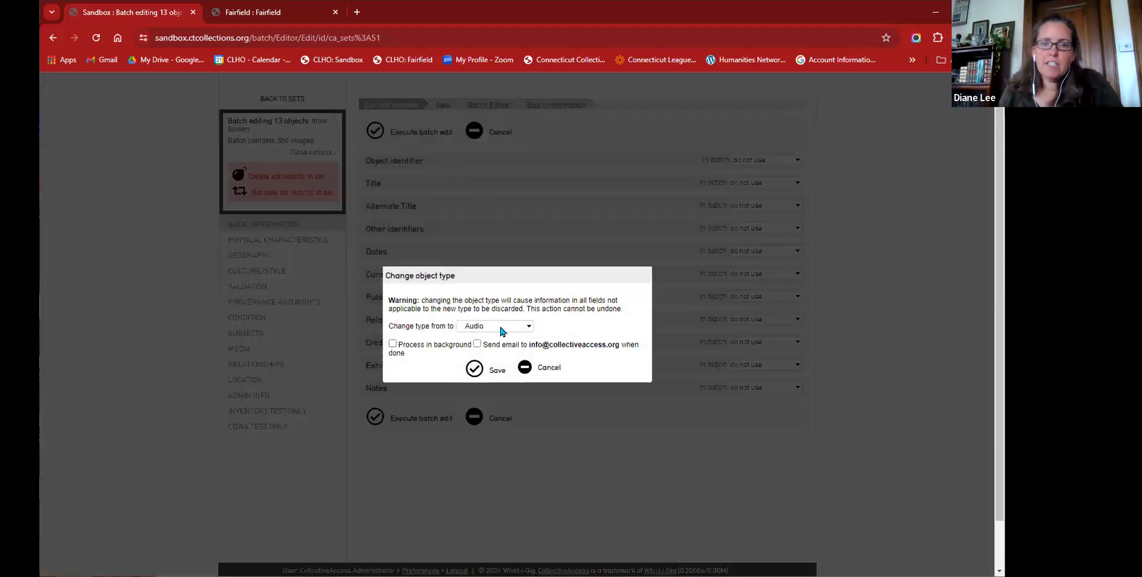
left_click(500, 331)
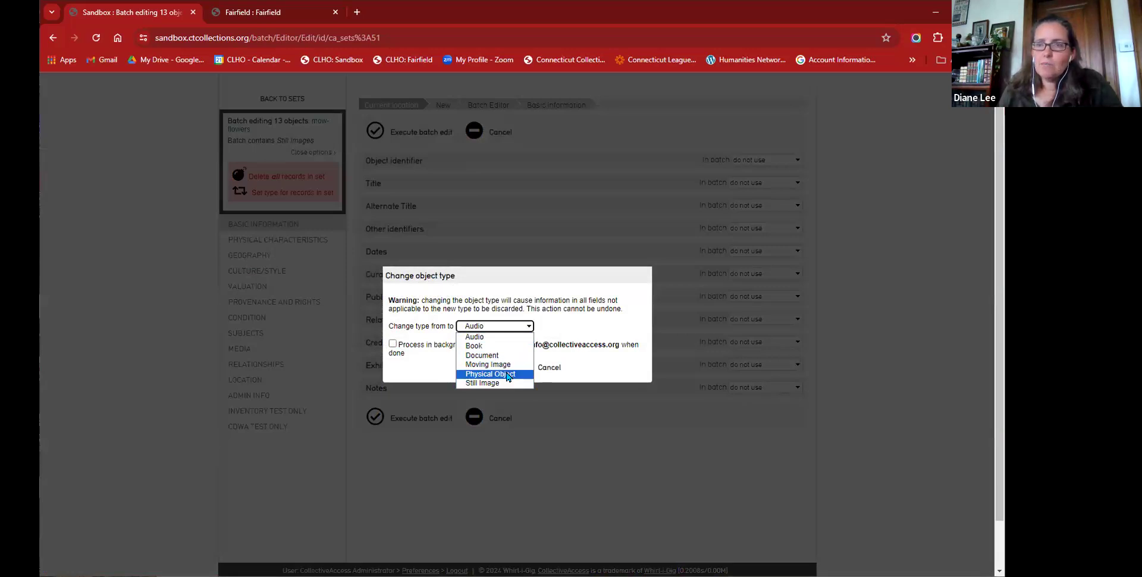
left_click(581, 419)
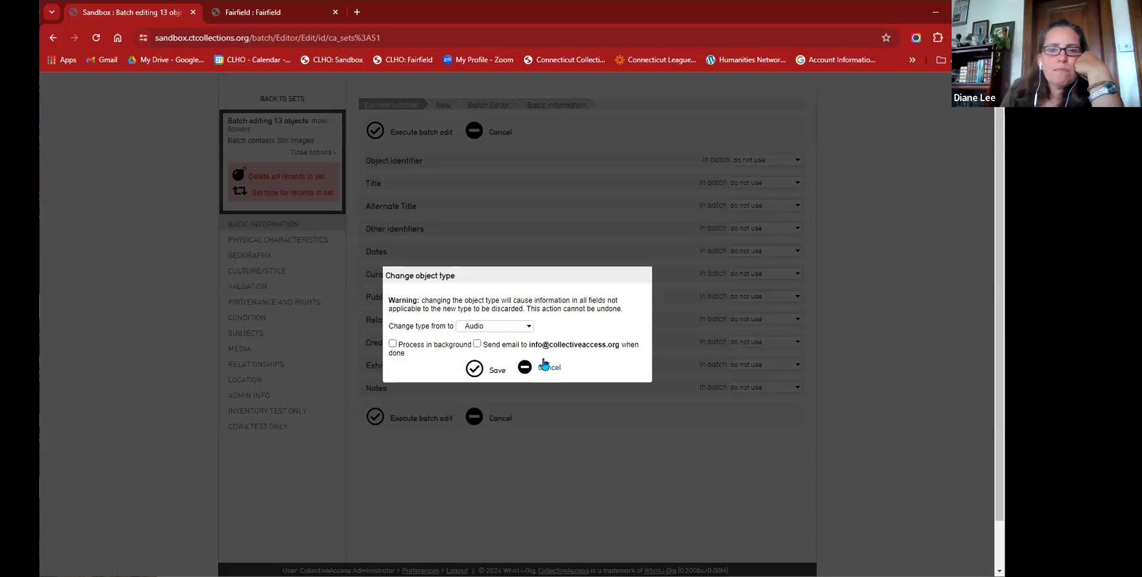
left_click(548, 369)
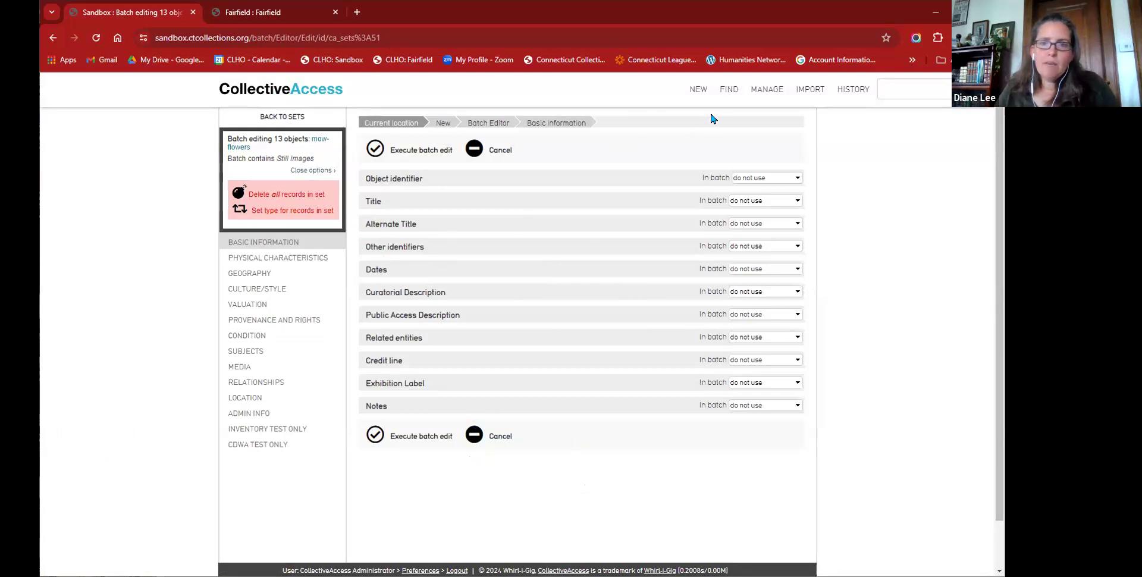
Step: Leave the batch editor and reopen the recently edited MOW_020_Rose Arbor record
mouse_move(857, 93)
mouse_move(916, 118)
left_click(879, 133)
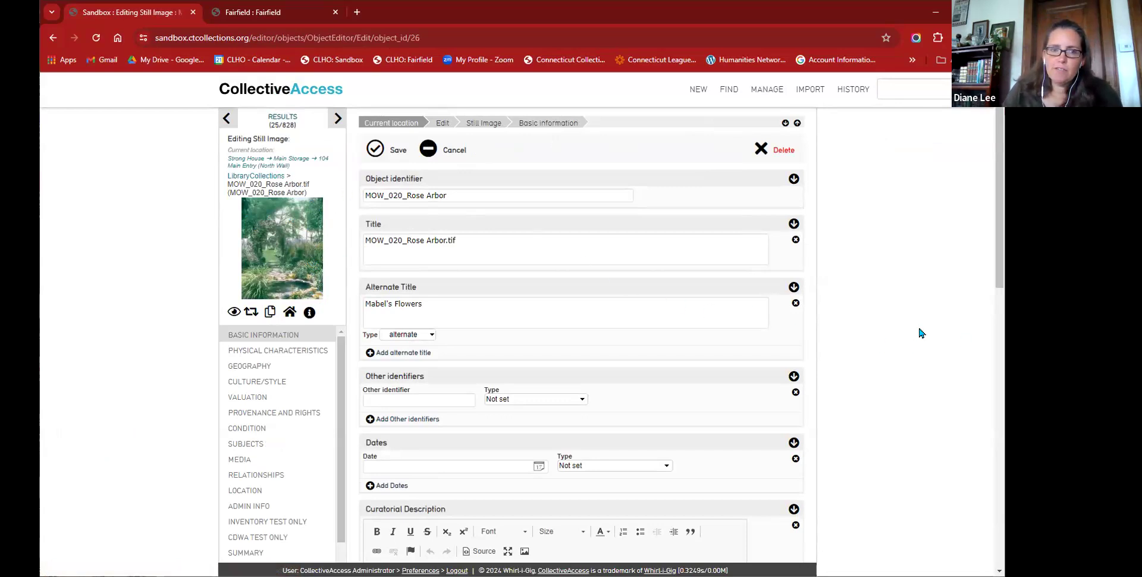
Step: Open the mow-flowers set from the list of sets and examine the destination choices for duplicating its items
mouse_move(767, 89)
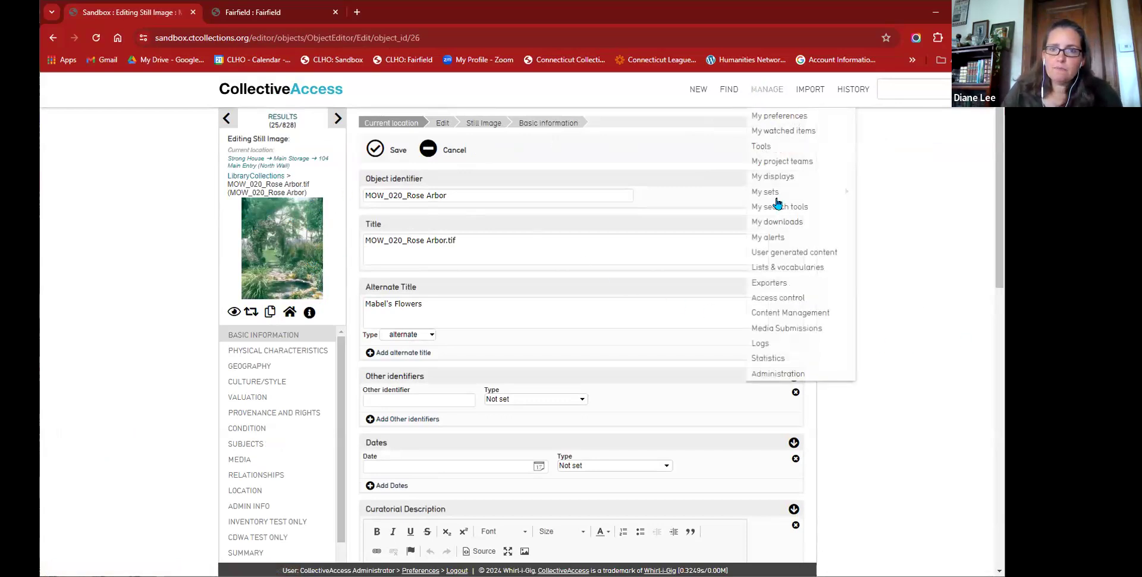
left_click(892, 192)
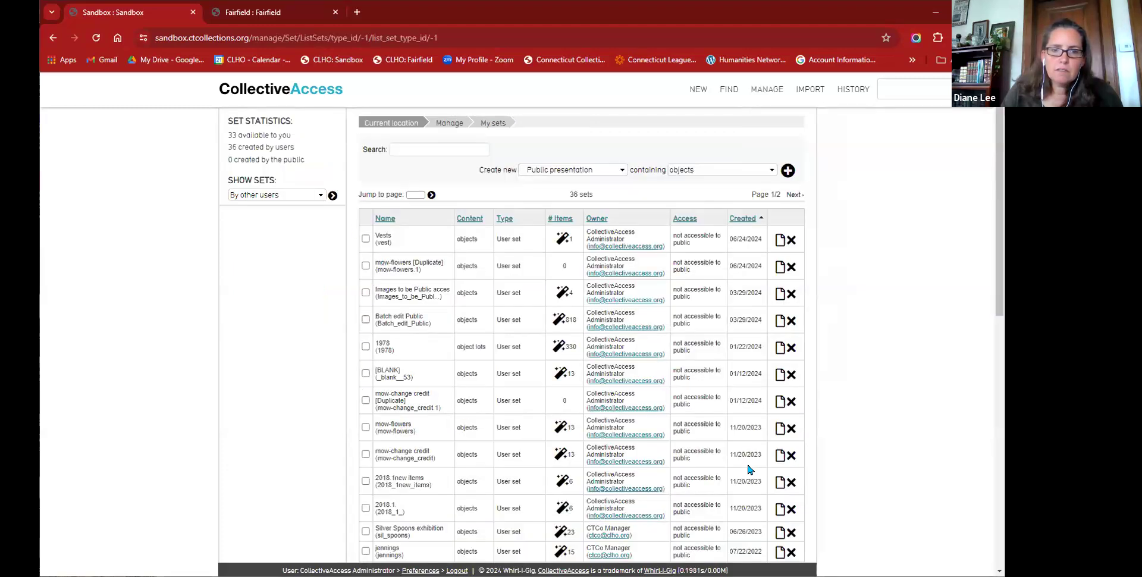
left_click(779, 430)
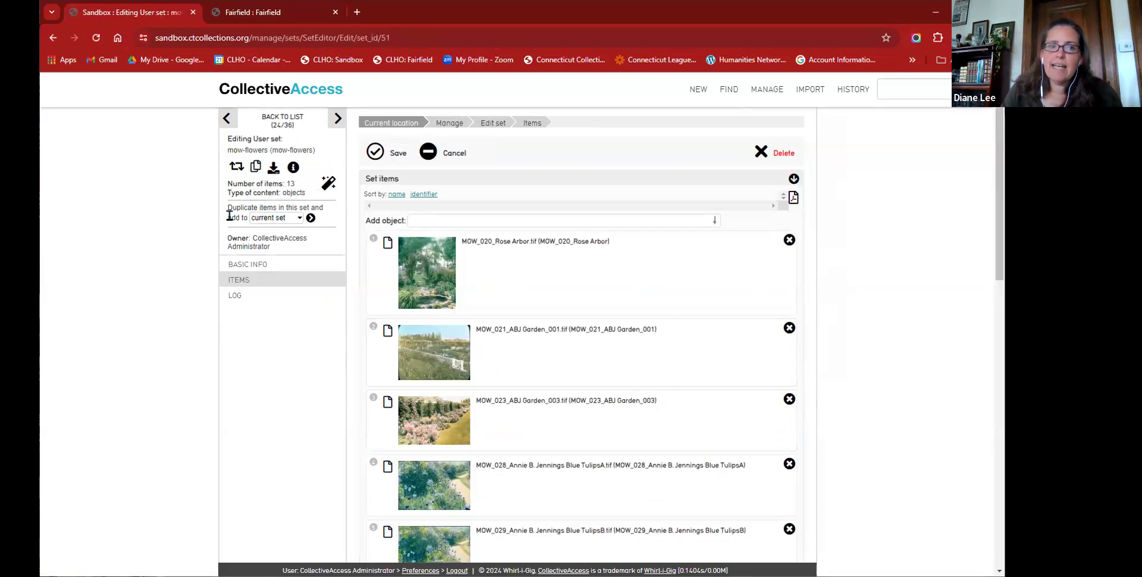
left_click(263, 220)
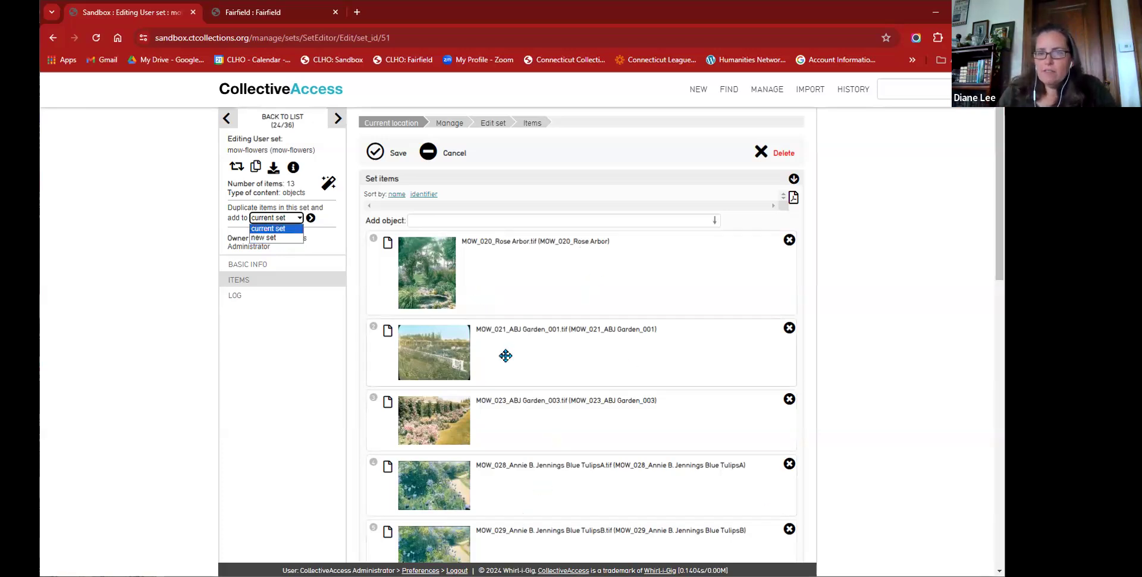
left_click(131, 351)
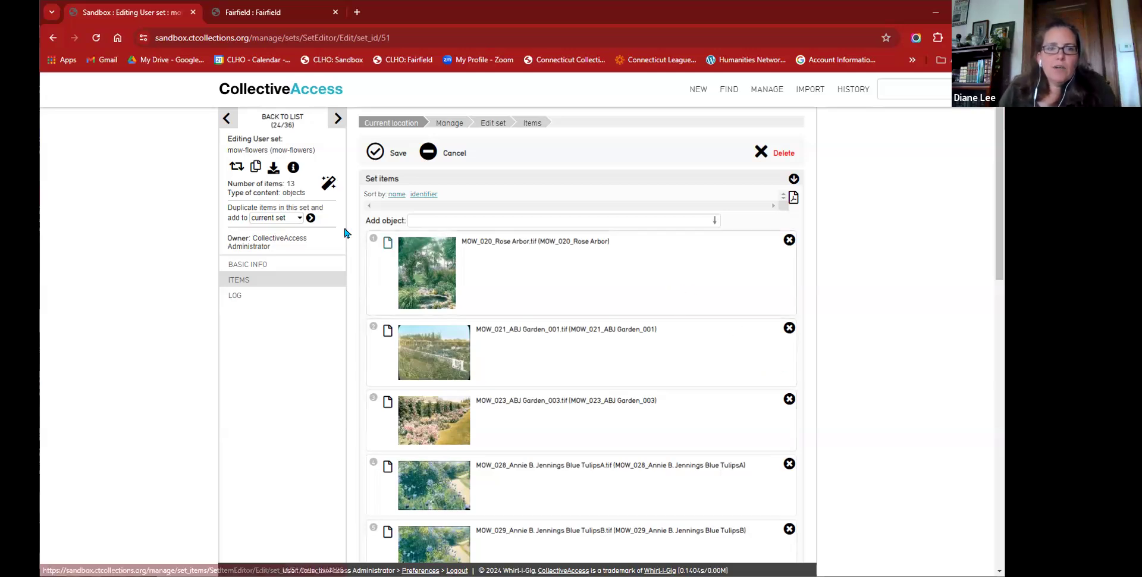
Step: Duplicate the mow-flowers set and open the copy's basic information to inspect its set title
left_click(257, 169)
left_click(429, 256)
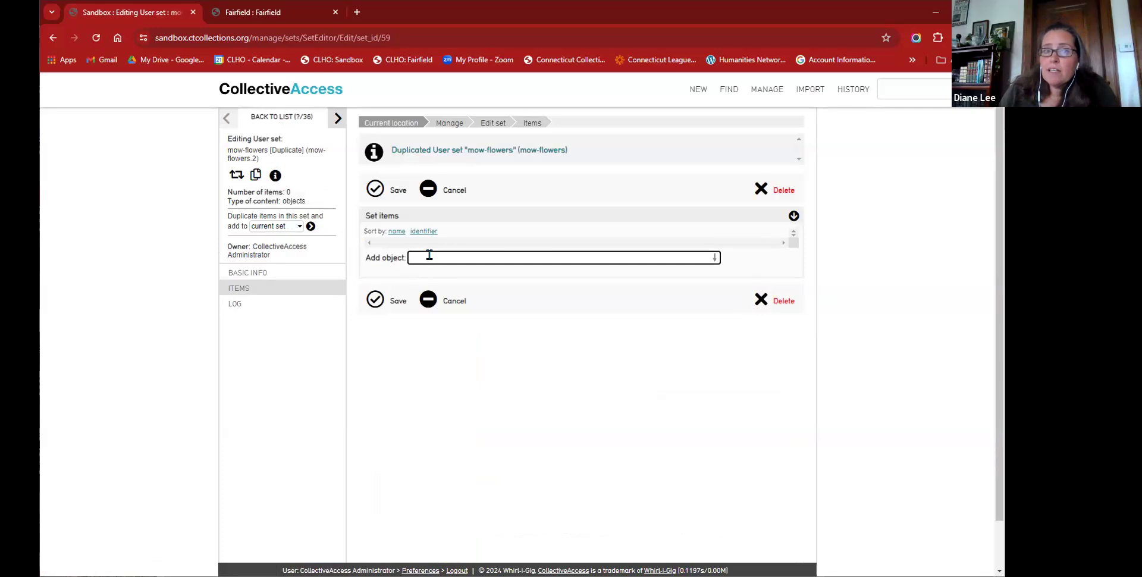
left_click(258, 275)
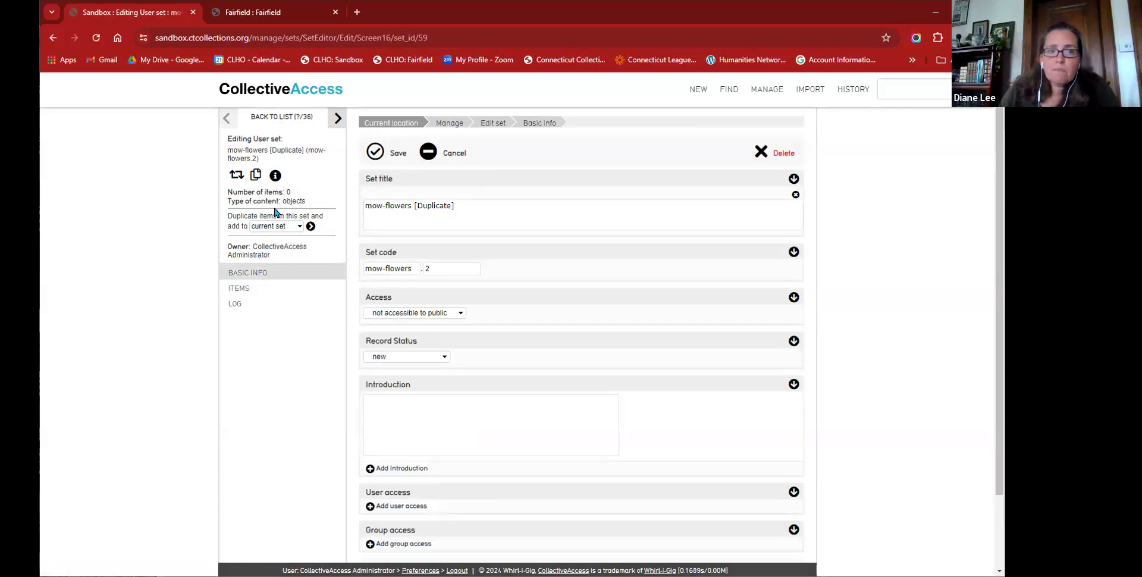
left_click(402, 209)
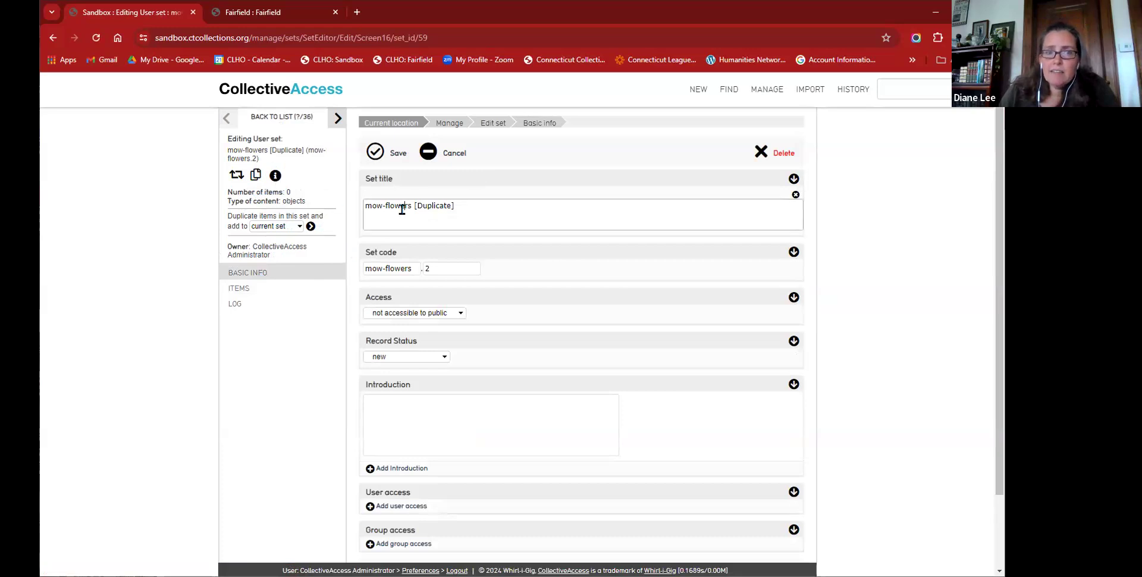
left_click(473, 210)
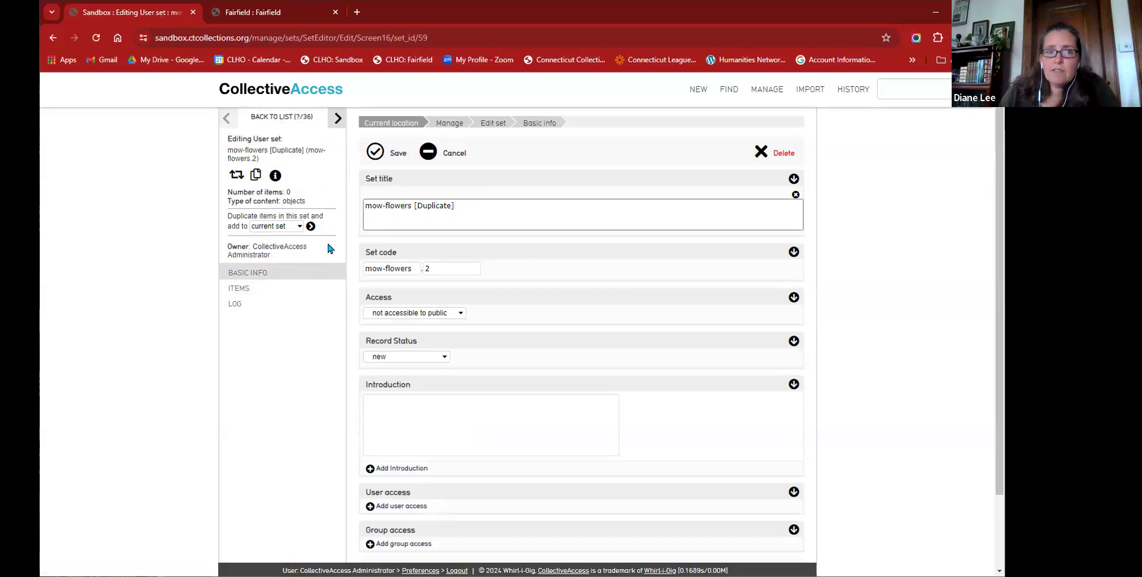
Step: Return to the list of sets and look for the duplicated mow-flowers set
left_click(274, 119)
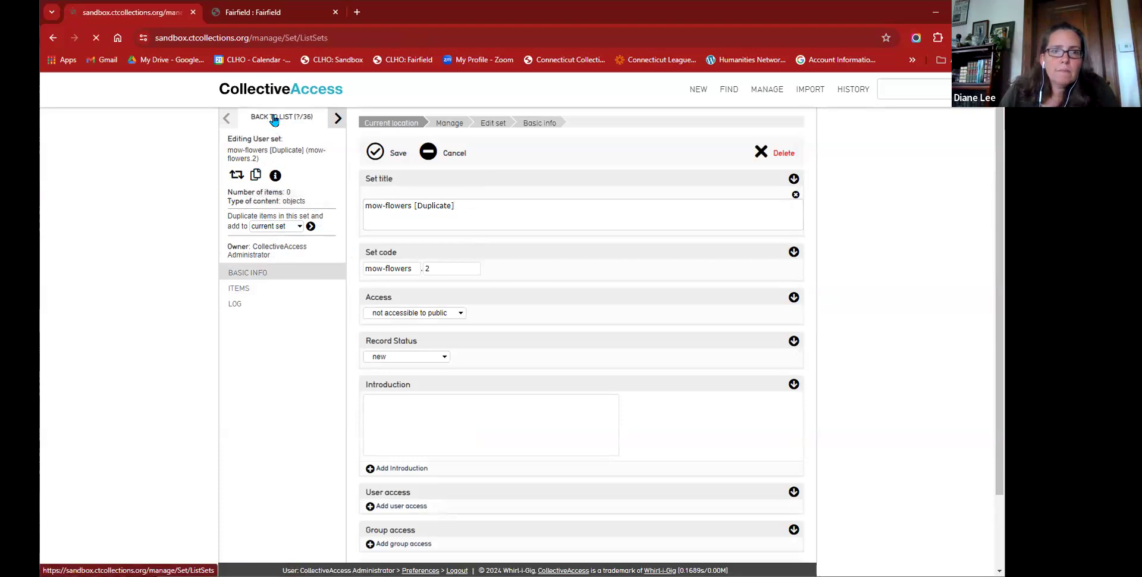
scroll(410, 378, "down", 2)
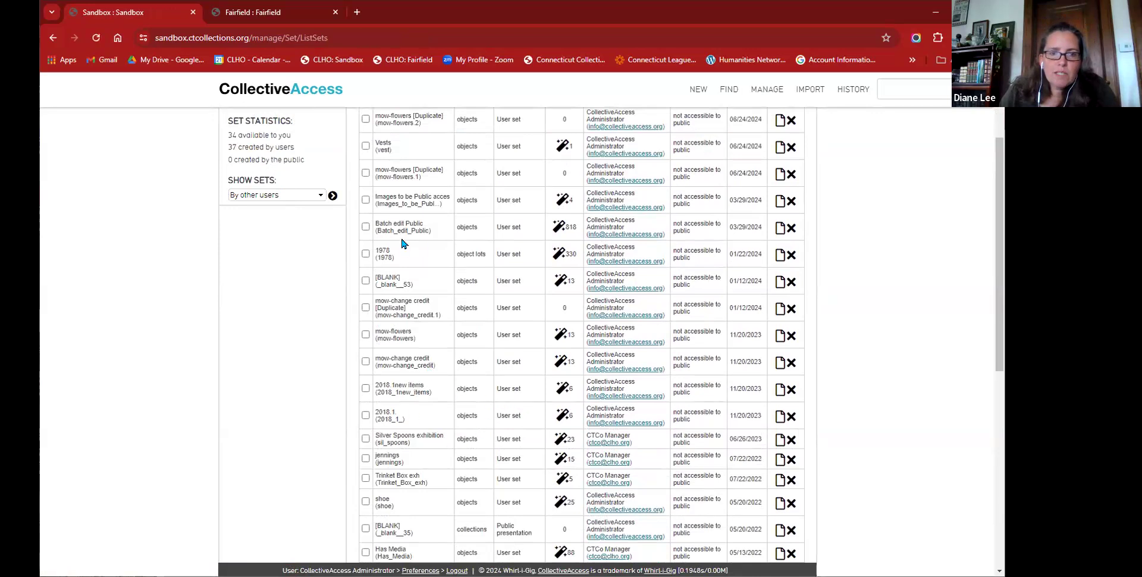
scroll(406, 244, "up", 2)
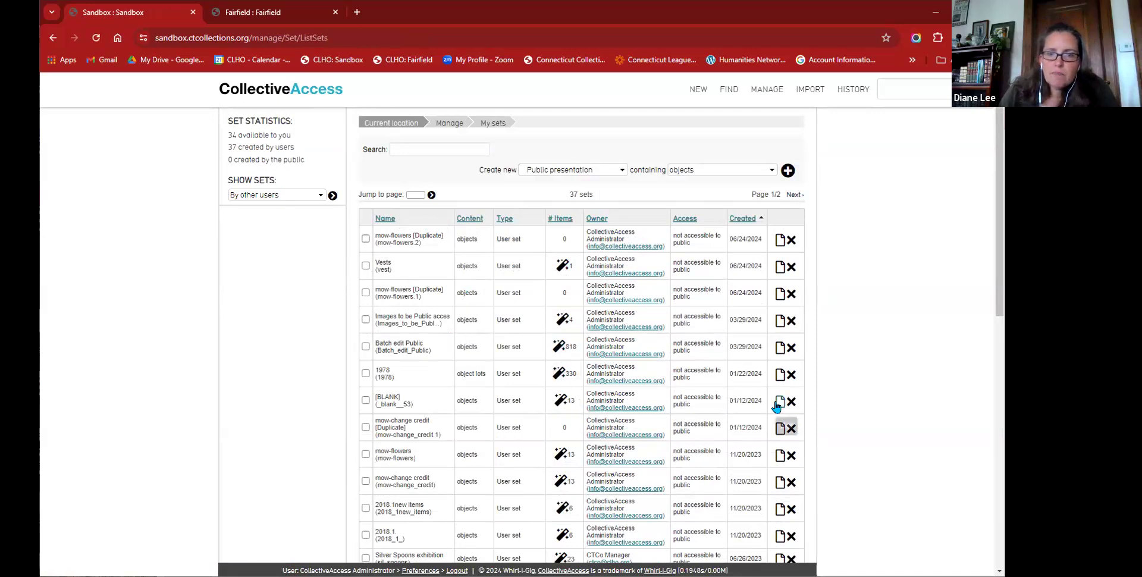
Step: Duplicate the items of the original mow-flowers set into a new set, and review the set's item list
left_click(780, 455)
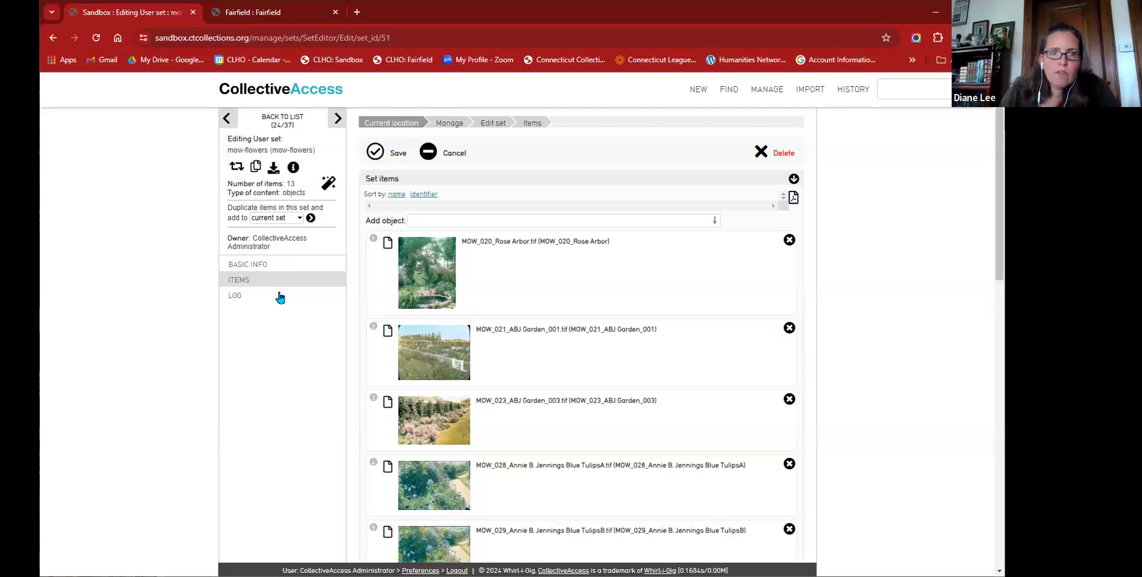
left_click(279, 221)
left_click(279, 238)
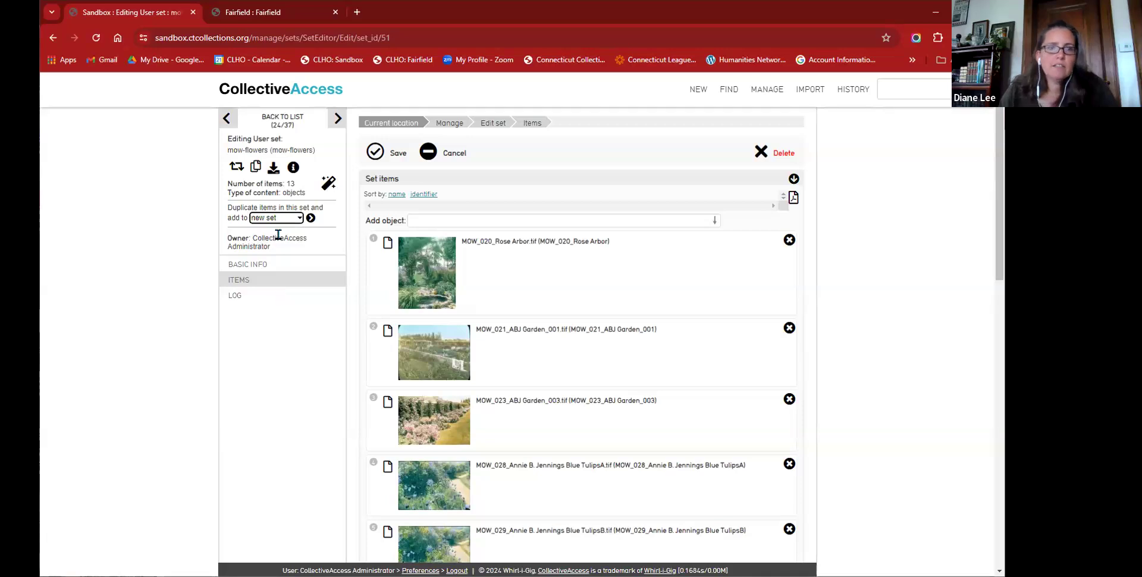
left_click(312, 219)
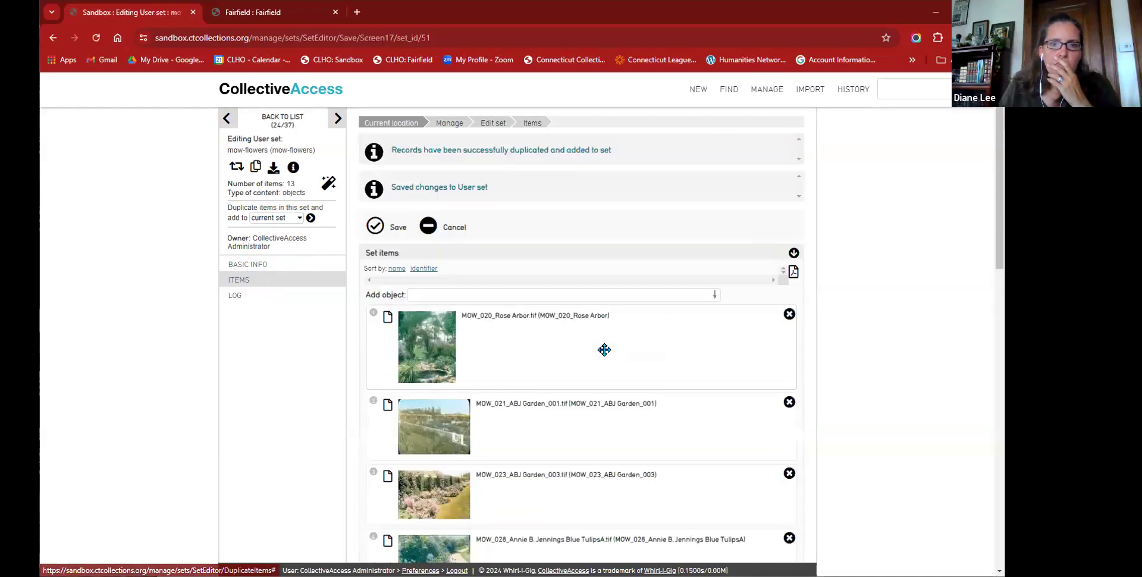
scroll(604, 350, "down", 8)
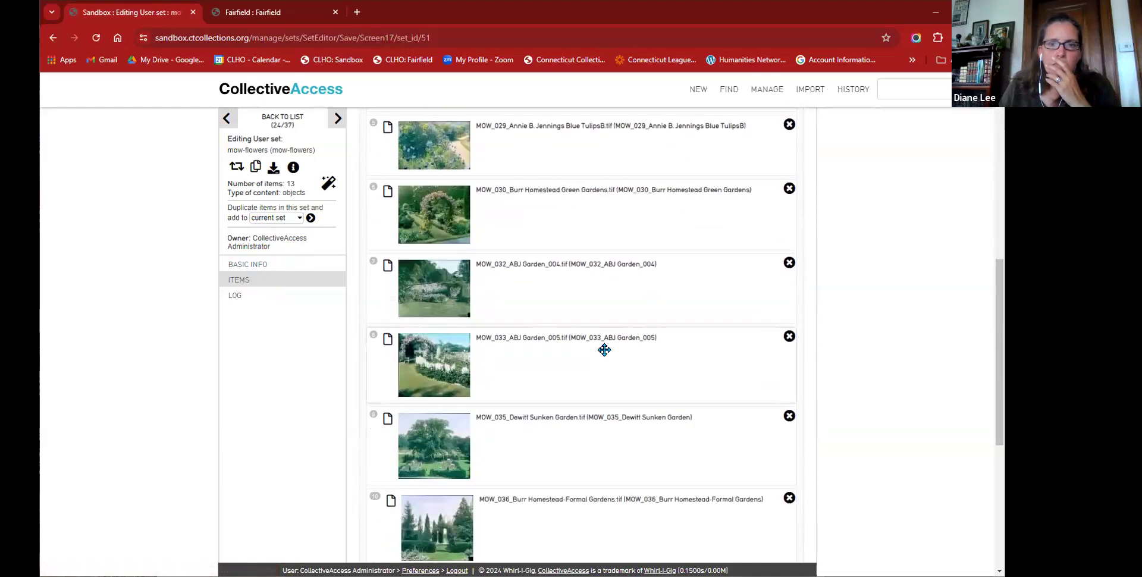
scroll(604, 350, "down", 7)
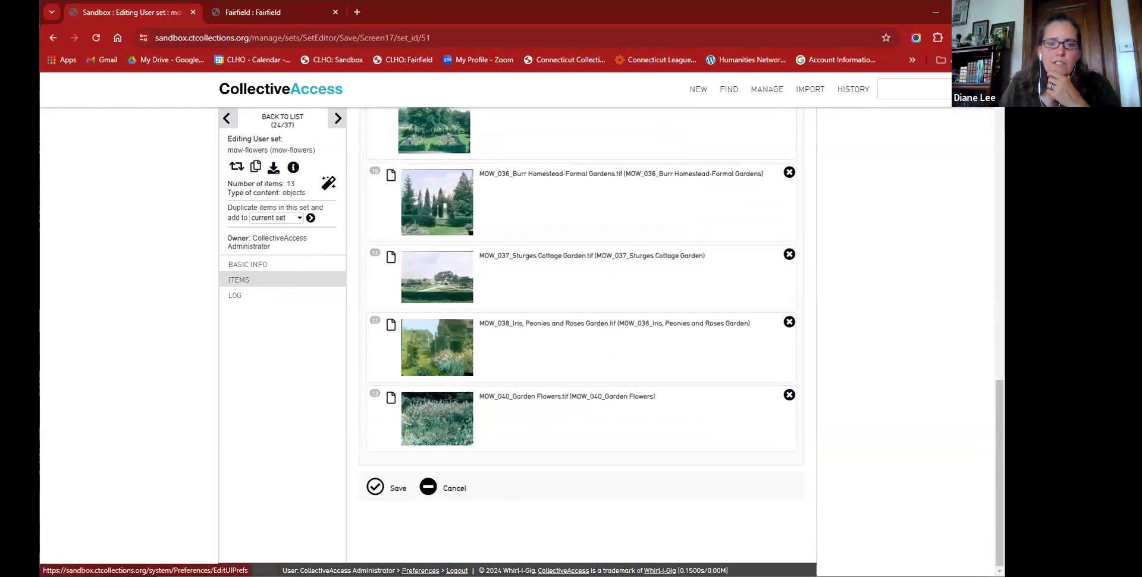
Step: Open the duplication preferences for sets and examine which set data is copied
left_click(420, 570)
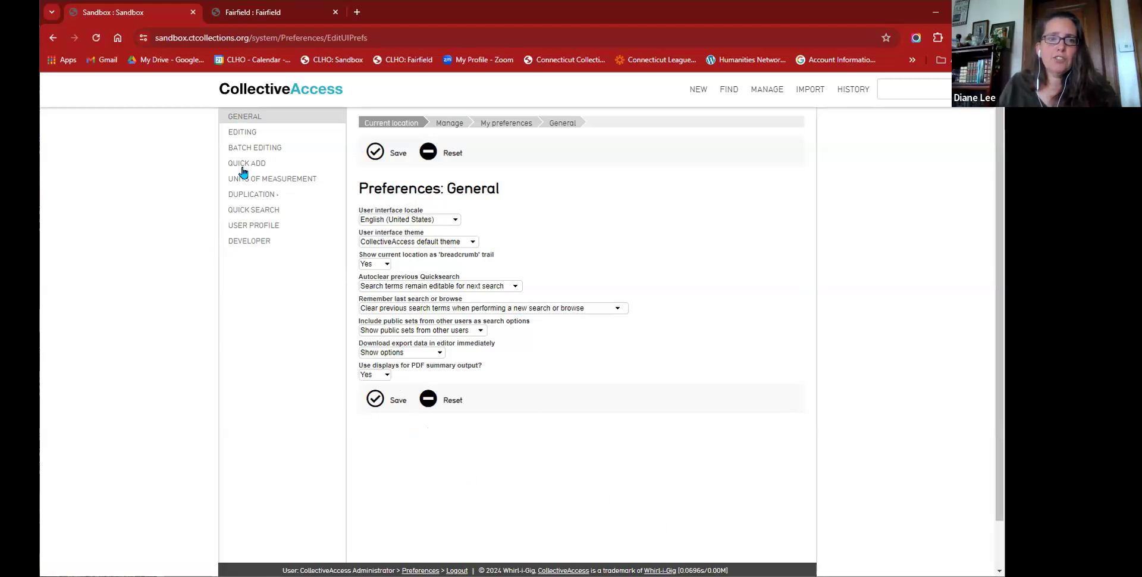
left_click(248, 197)
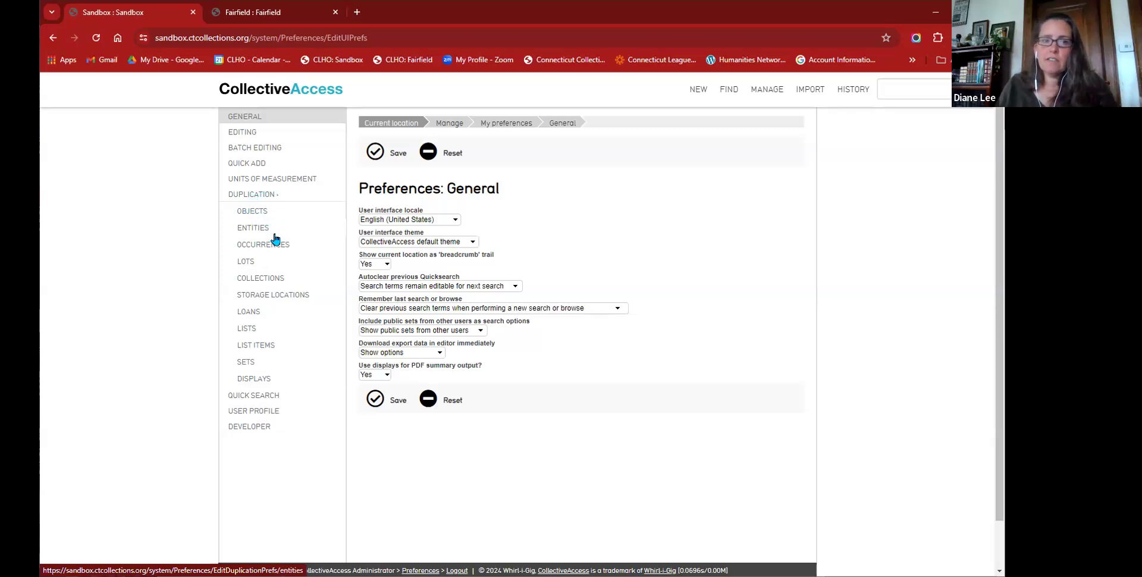
left_click(246, 363)
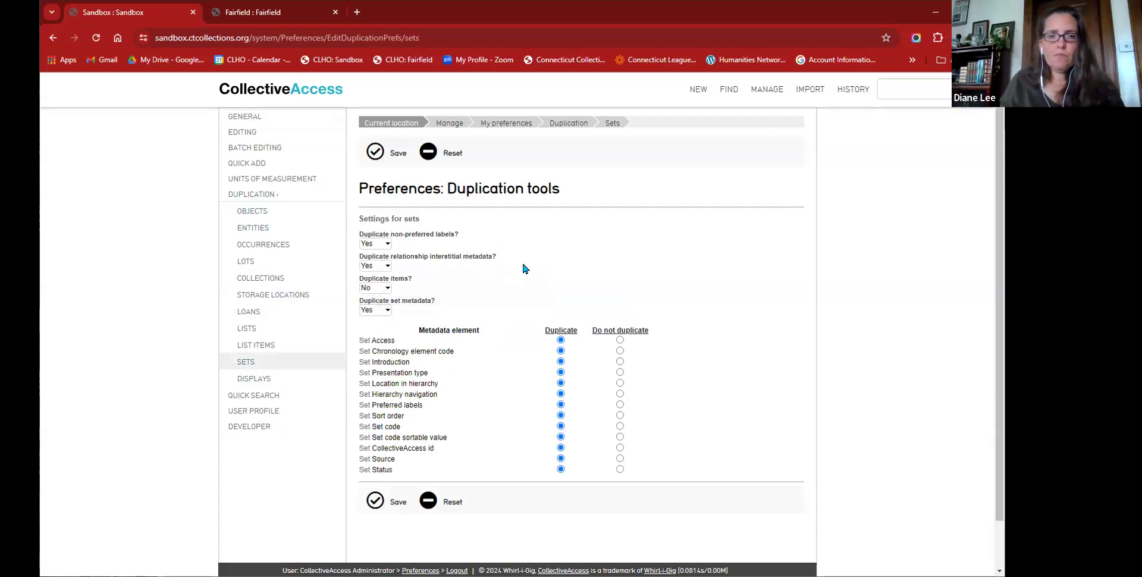
mouse_move(396, 231)
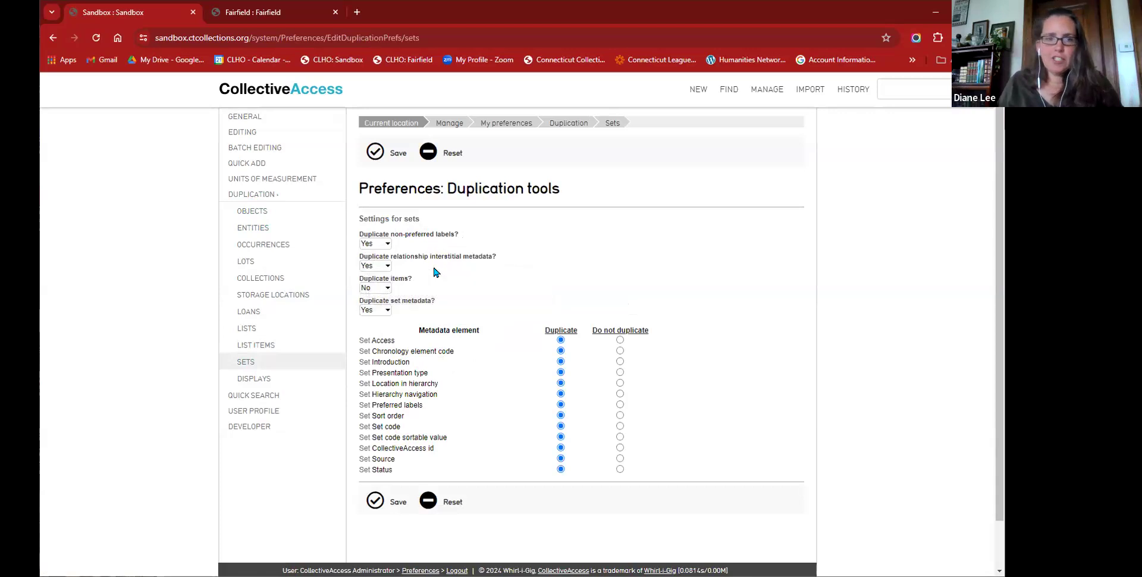
mouse_move(415, 258)
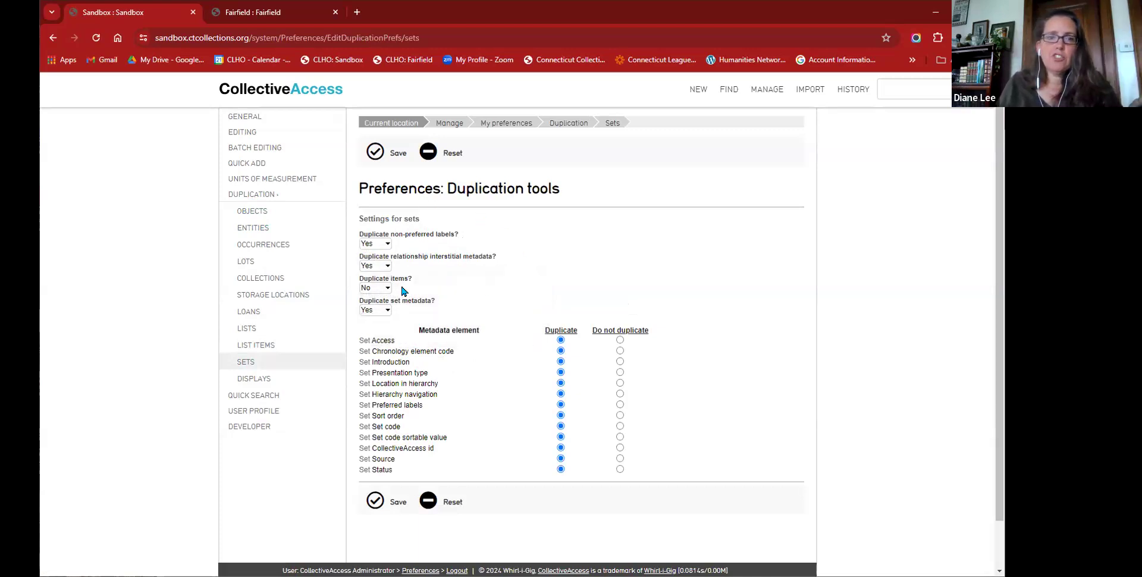
Step: Set the Duplicate items preference for sets to Yes and save the preferences
left_click(380, 289)
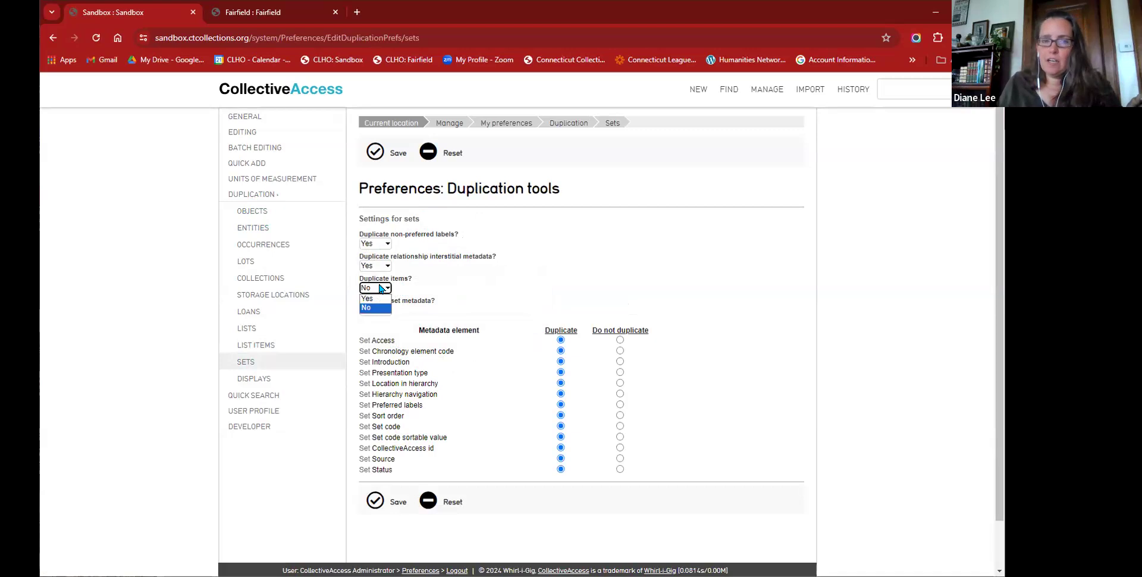
left_click(381, 289)
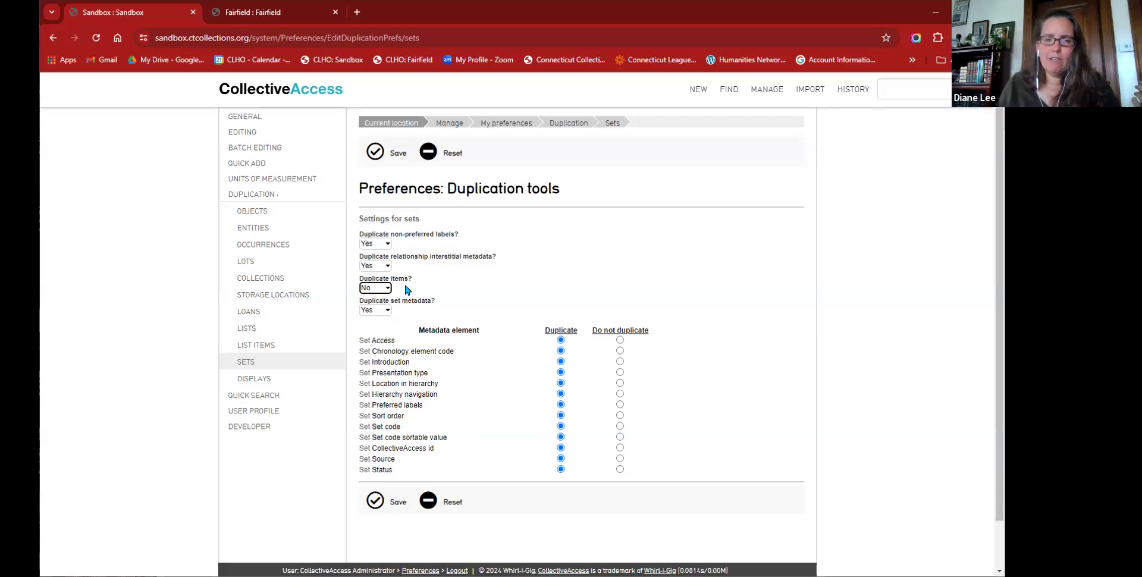
left_click(376, 289)
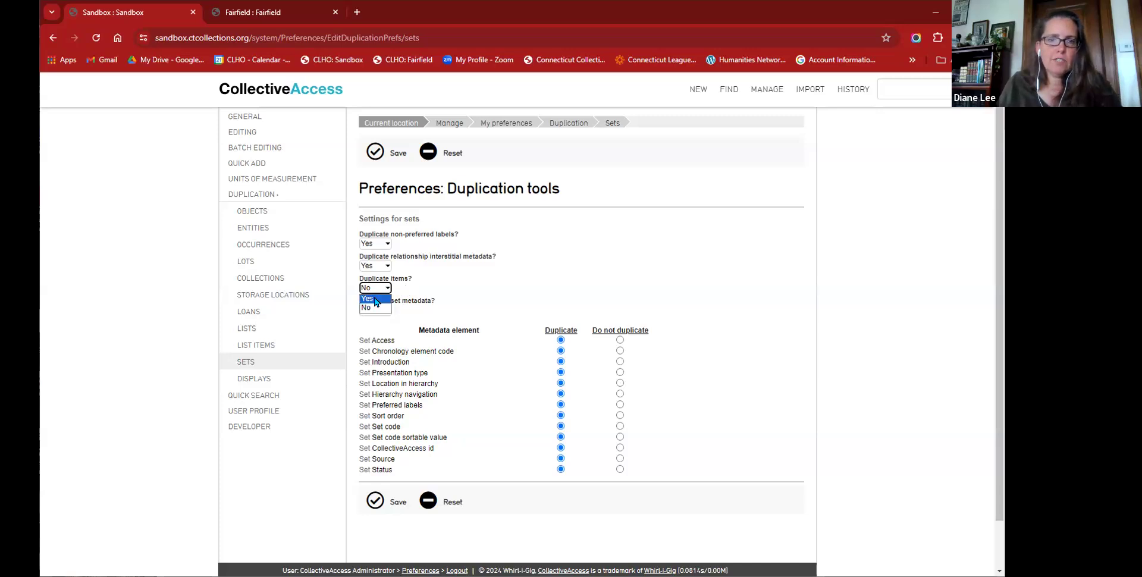
left_click(376, 299)
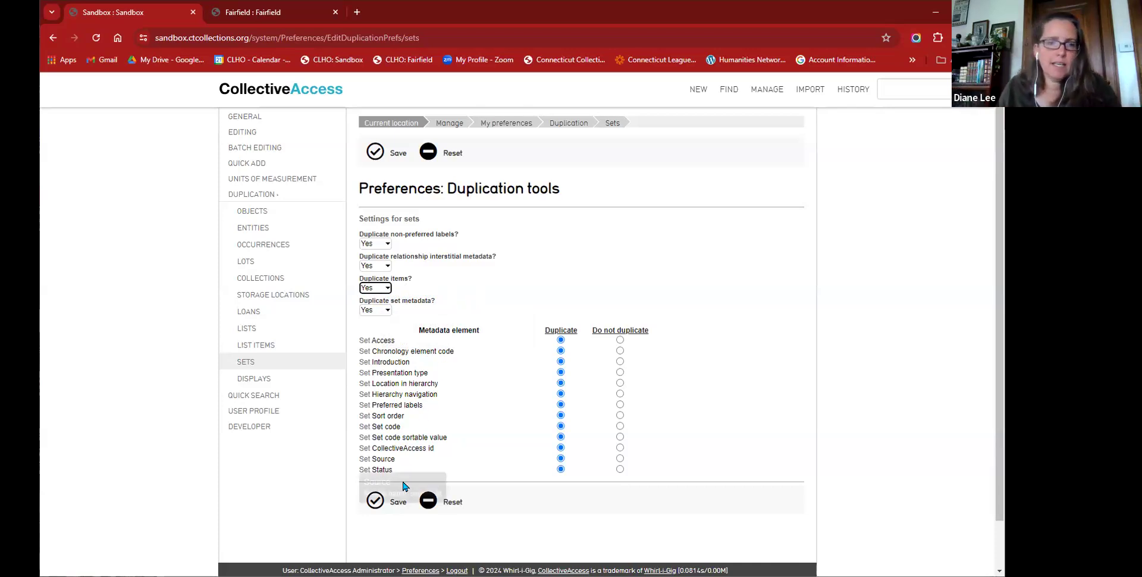
left_click(377, 504)
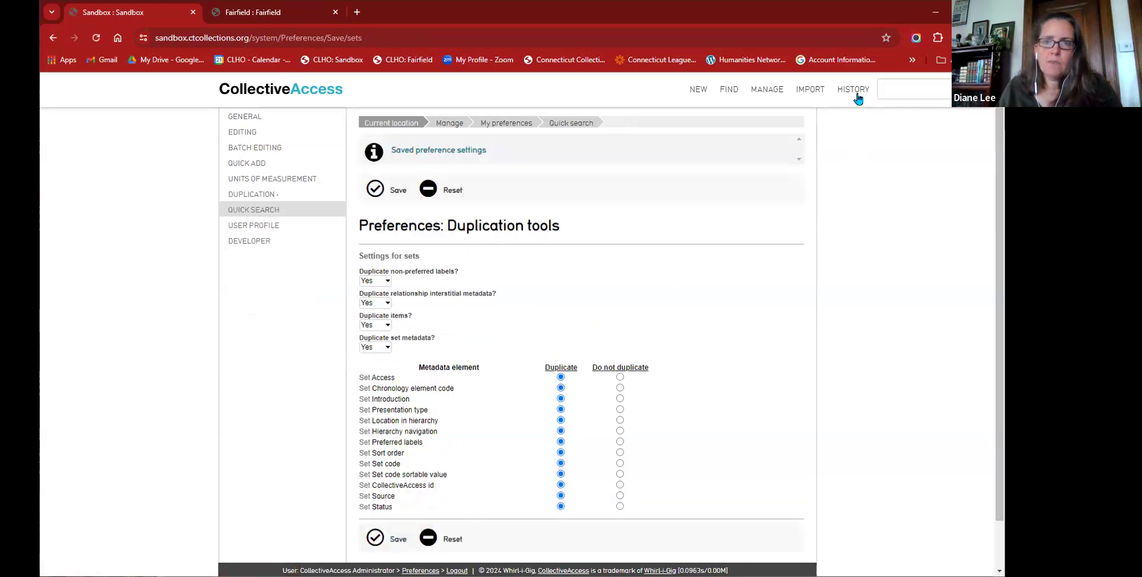
Step: Reopen the original mow-flowers set from the recent history and view the destination choices for duplicating its items
mouse_move(864, 122)
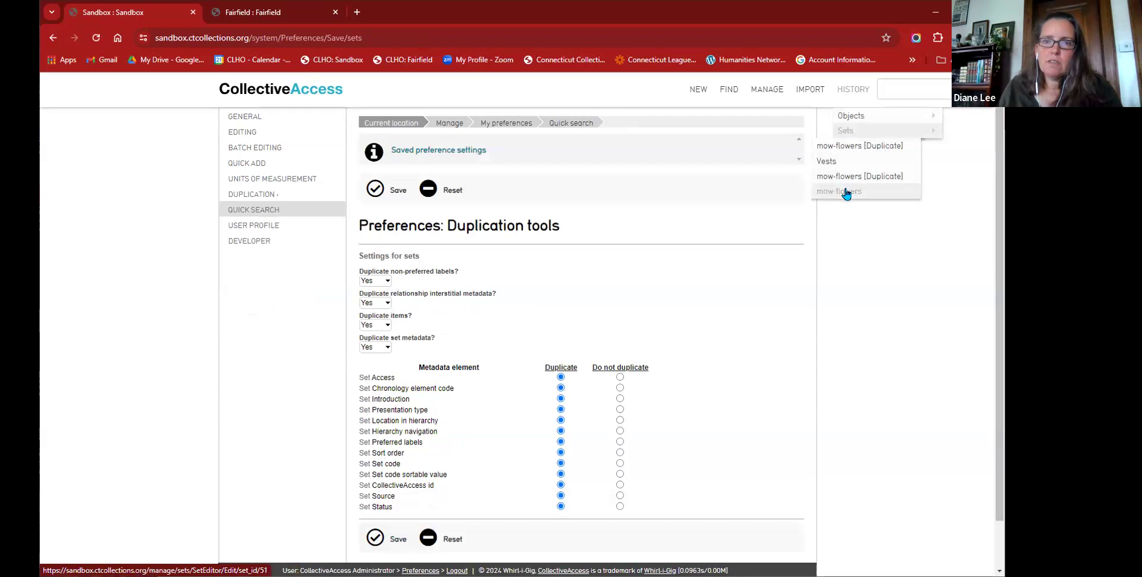
left_click(842, 191)
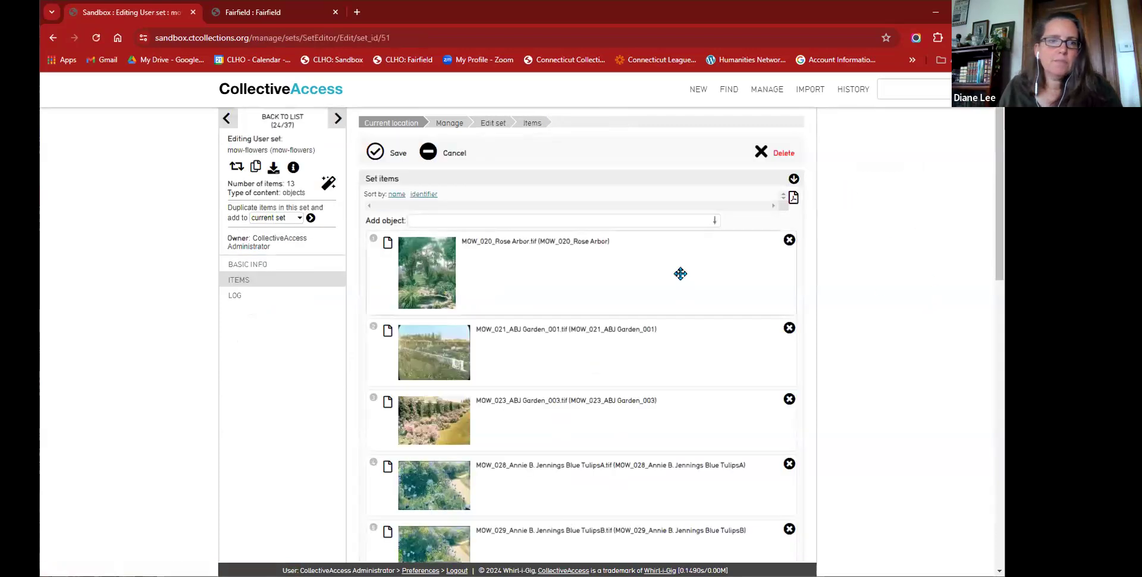
left_click(264, 219)
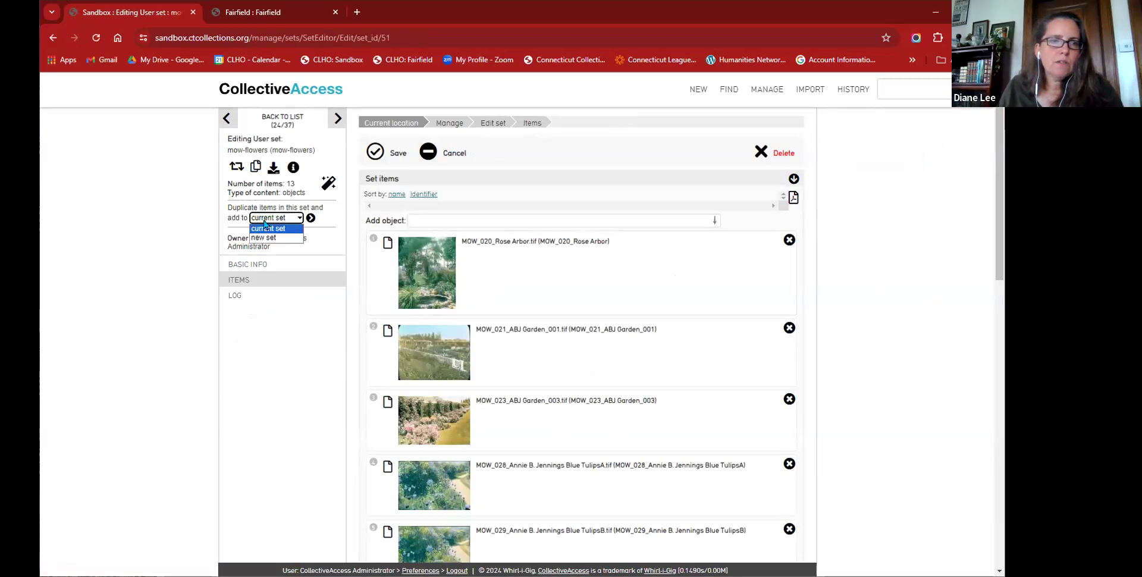
Step: Return to the list of sets, open the 2018.1new items set and duplicate it
left_click(281, 121)
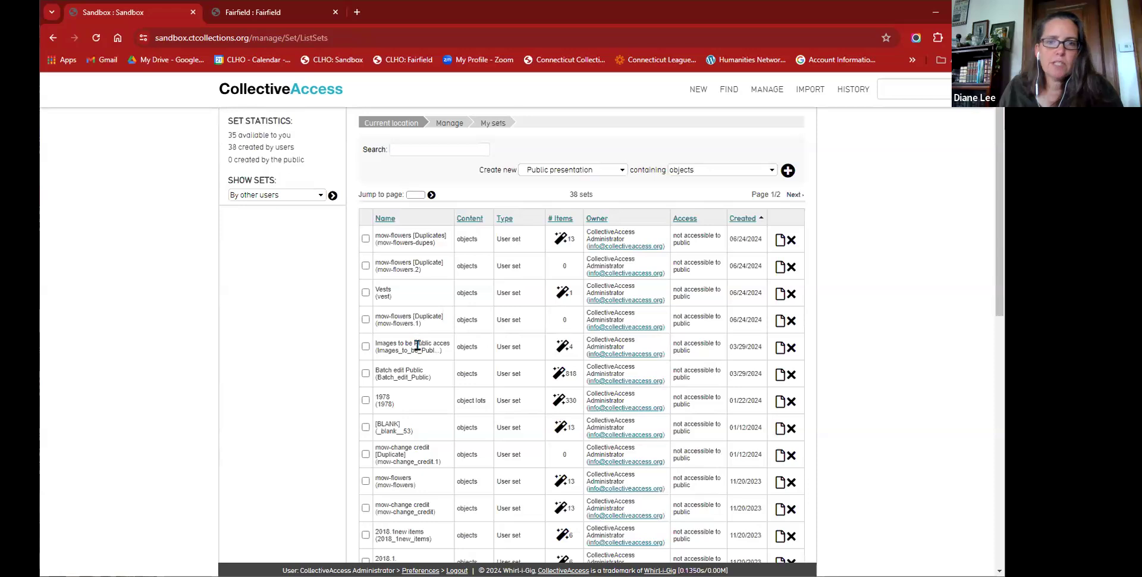
scroll(417, 342, "down", 1)
scroll(417, 345, "down", 2)
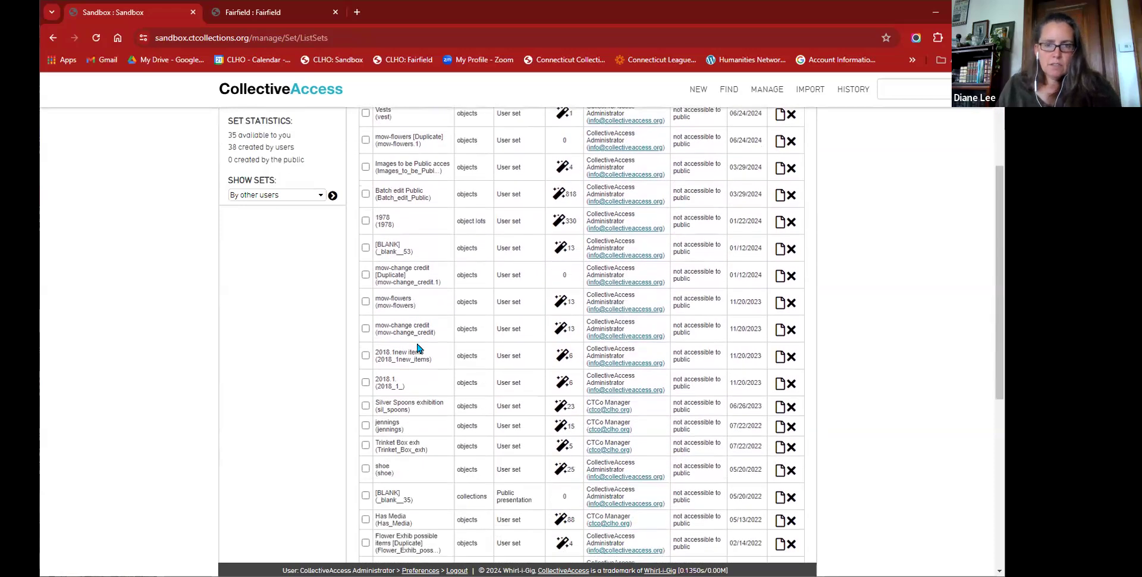
left_click(780, 355)
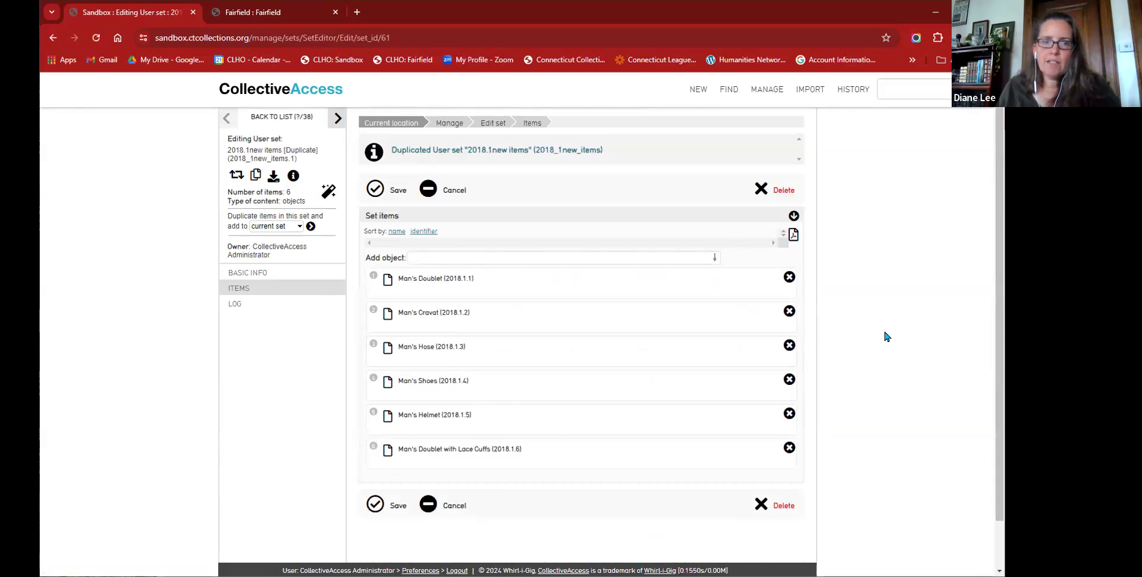
Step: Duplicate the items of the copied 2018.1new items set into a new set, and inspect the Man's Doublet set entry
left_click(282, 230)
left_click(282, 248)
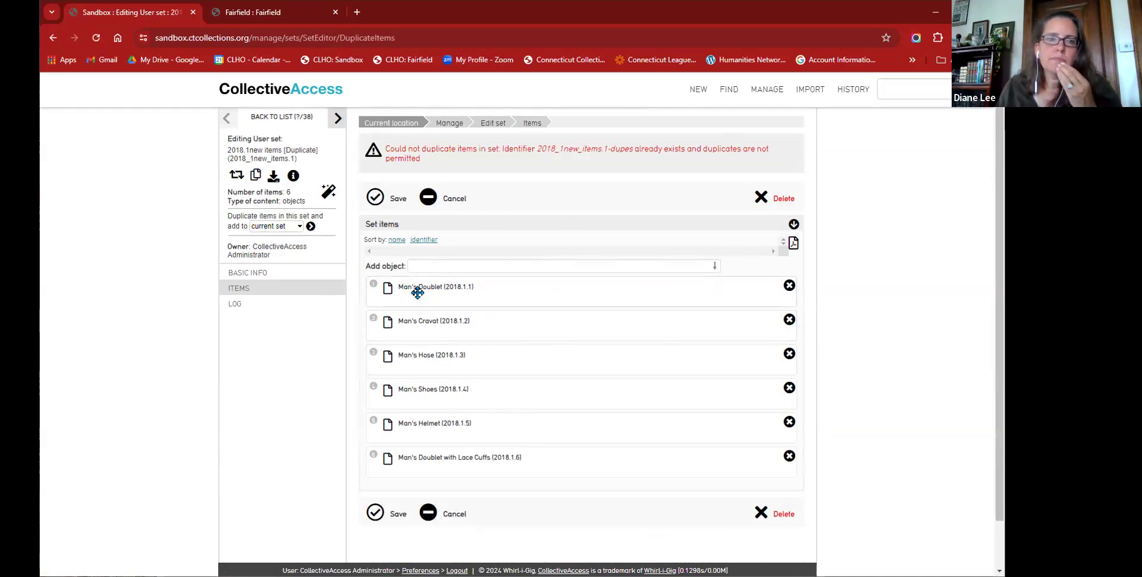
left_click(385, 289)
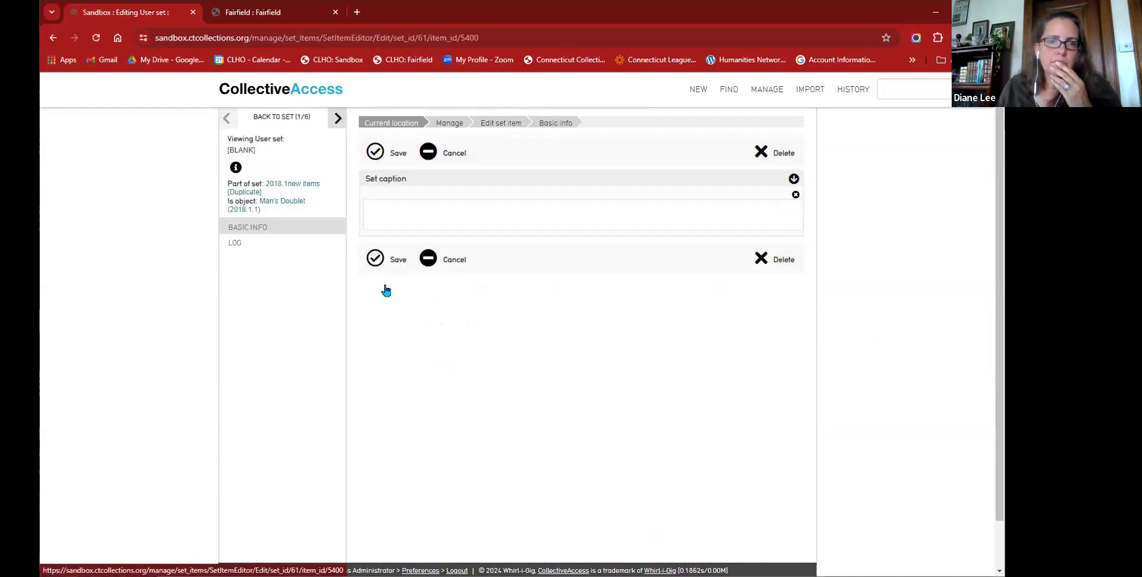
left_click(294, 185)
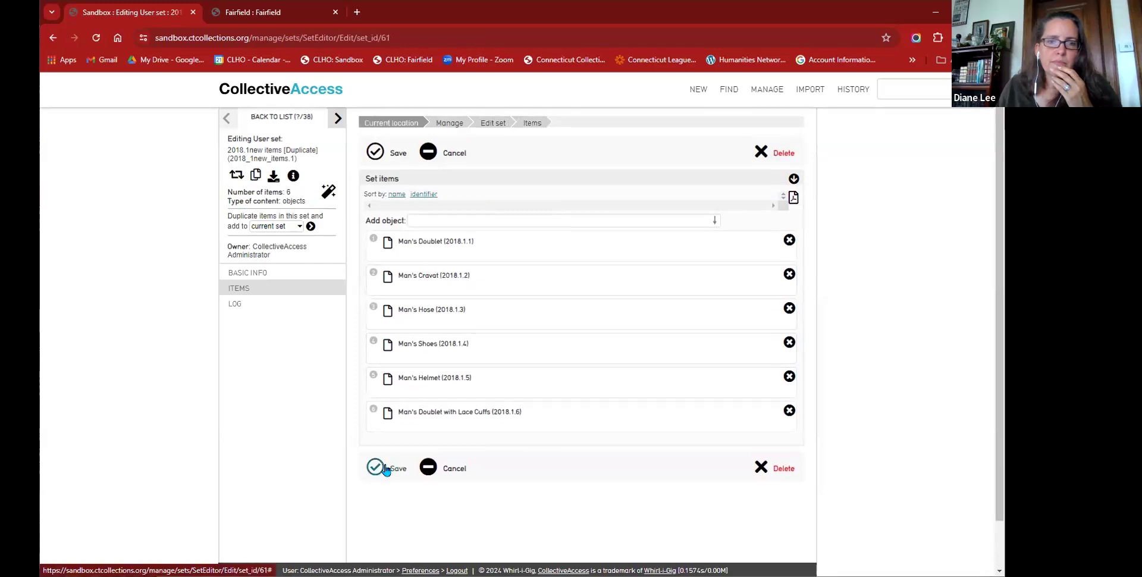
Step: Search the collection for "duplicate" and open the MOW_020_Rose Arbor.tif [Duplicate] record to examine its identifier and titles
left_click(904, 90)
type("duplicate")
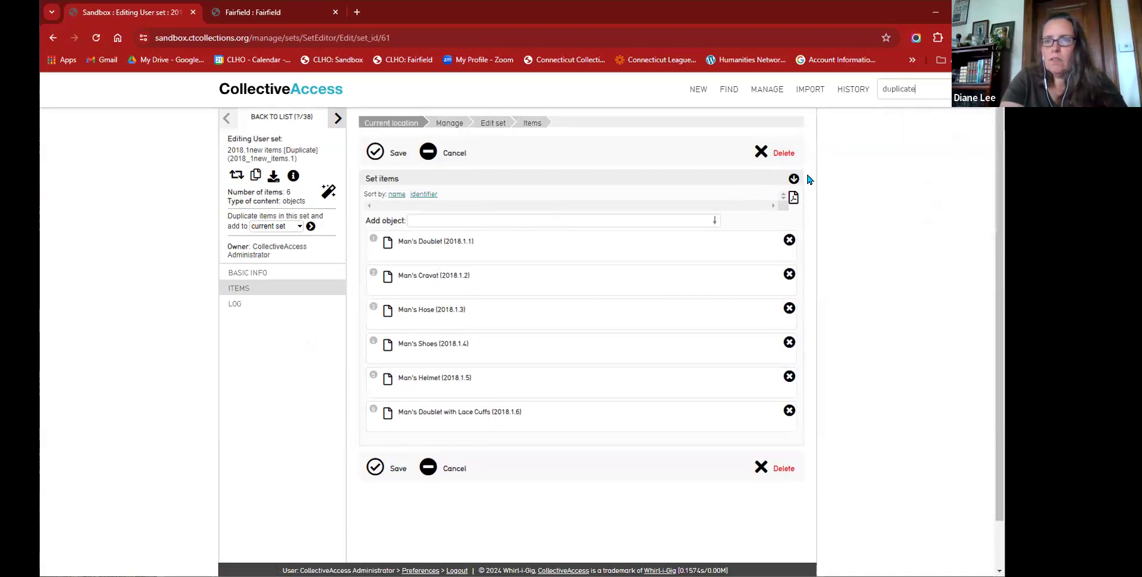
key("Return")
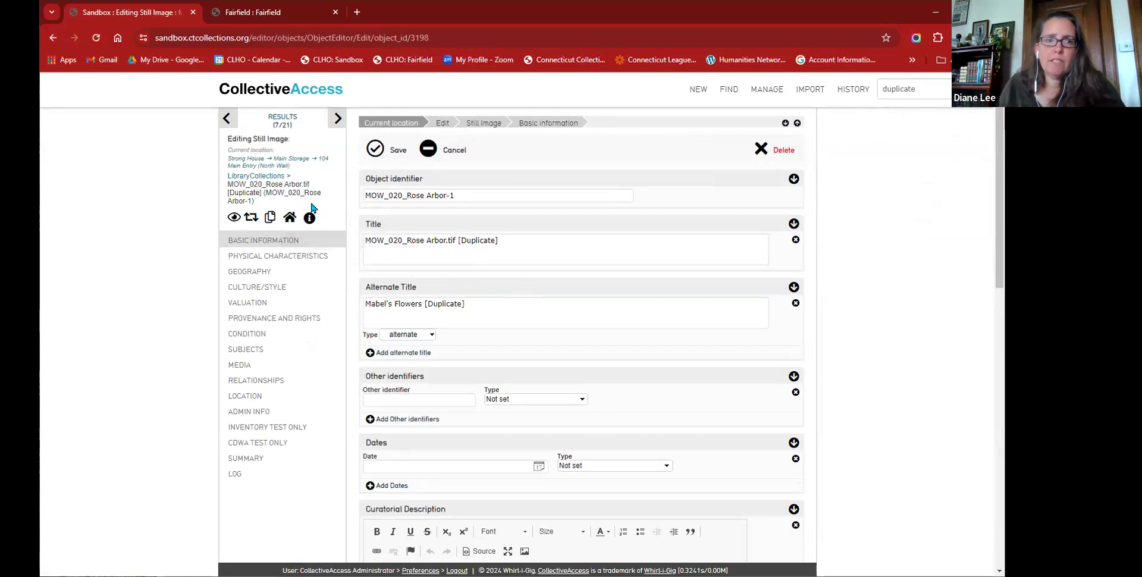
left_click(608, 251)
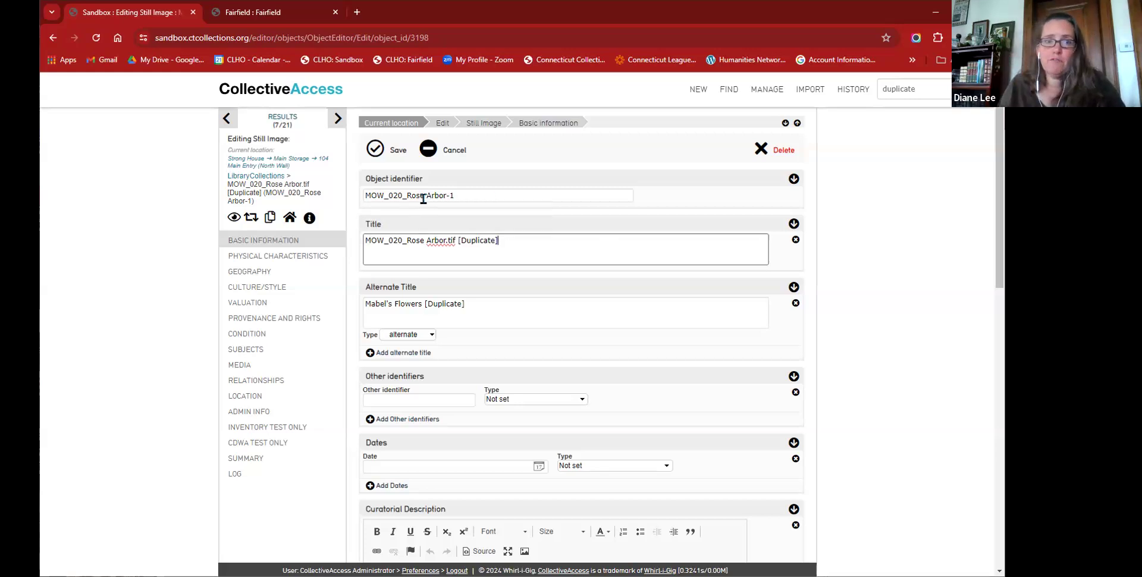
Step: Copy the MOW_020_Rose part of the object identifier and search the collection for MOW_020_Rose*
left_click_drag(425, 197, 346, 197)
key("ctrl+c")
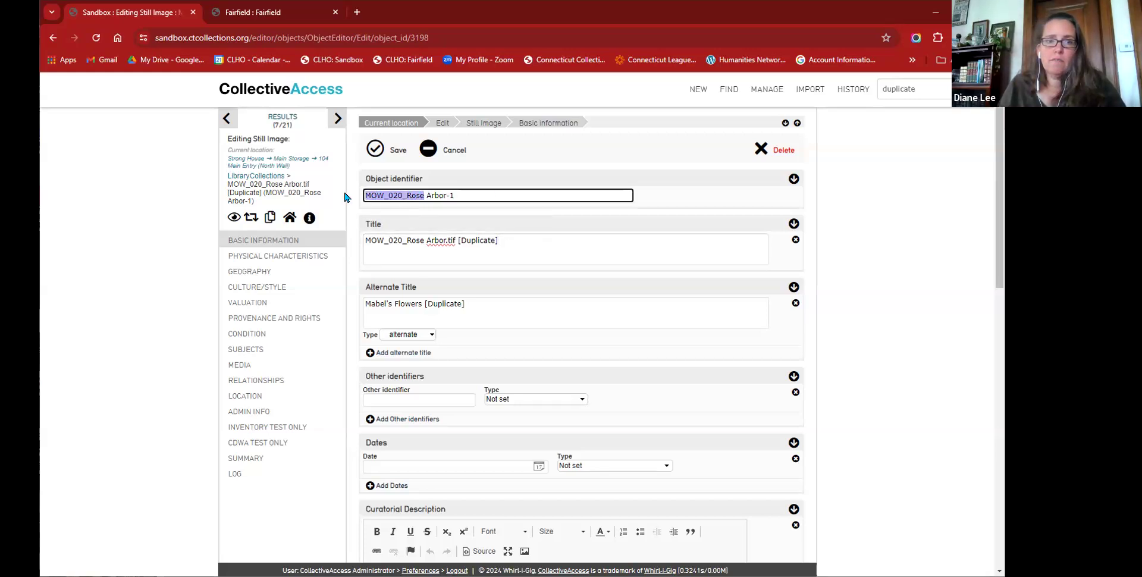
double_click(922, 94)
key("ctrl+v")
type("*")
key("Return")
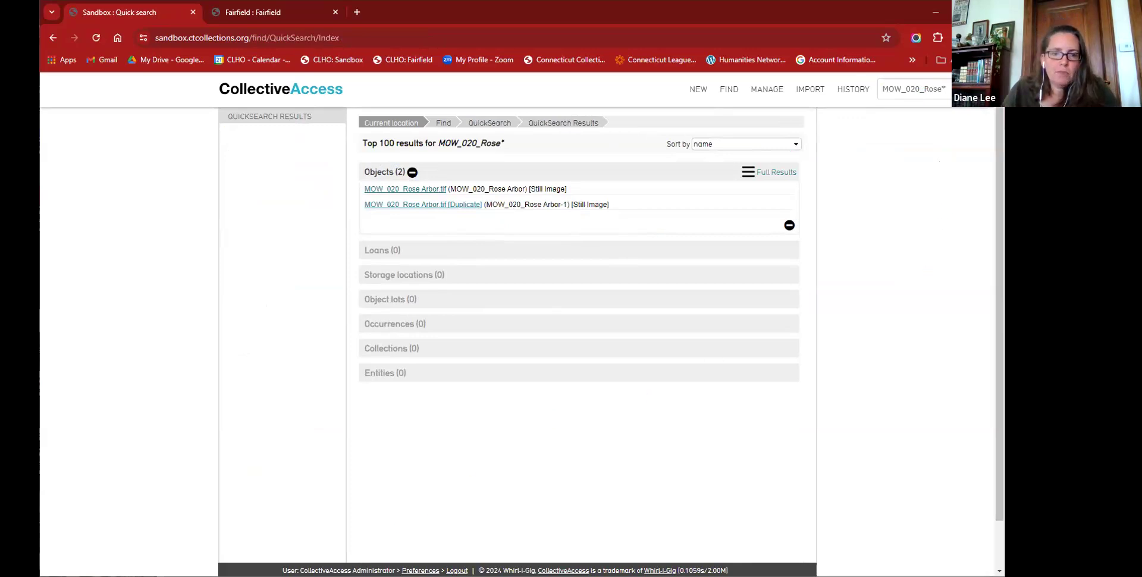
Step: Set the Duplicate items preference for sets to No in the duplication preferences and save
left_click(420, 571)
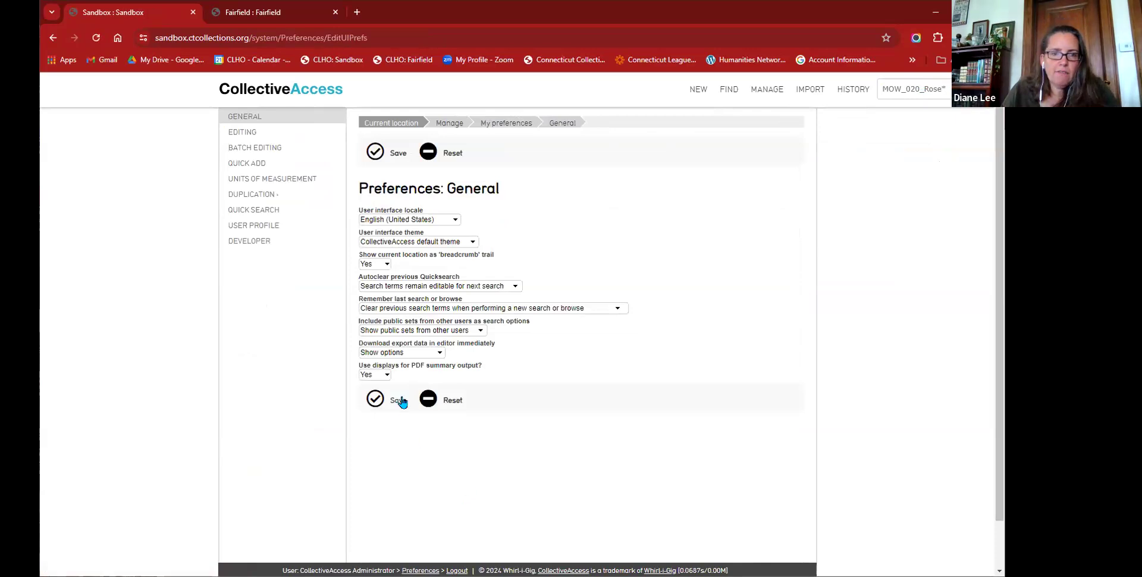
mouse_move(401, 363)
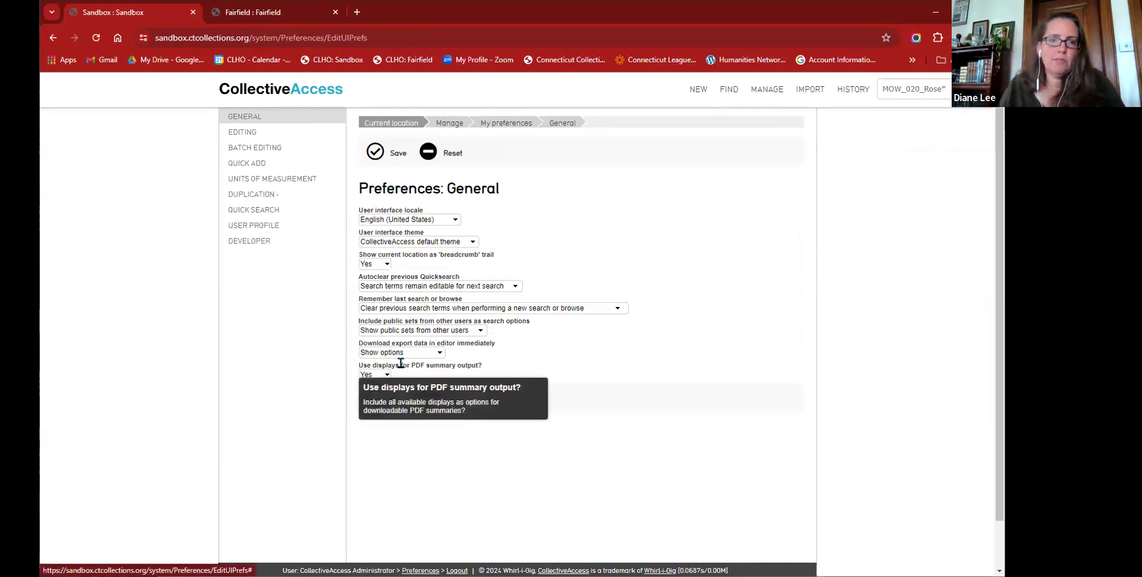
left_click(257, 199)
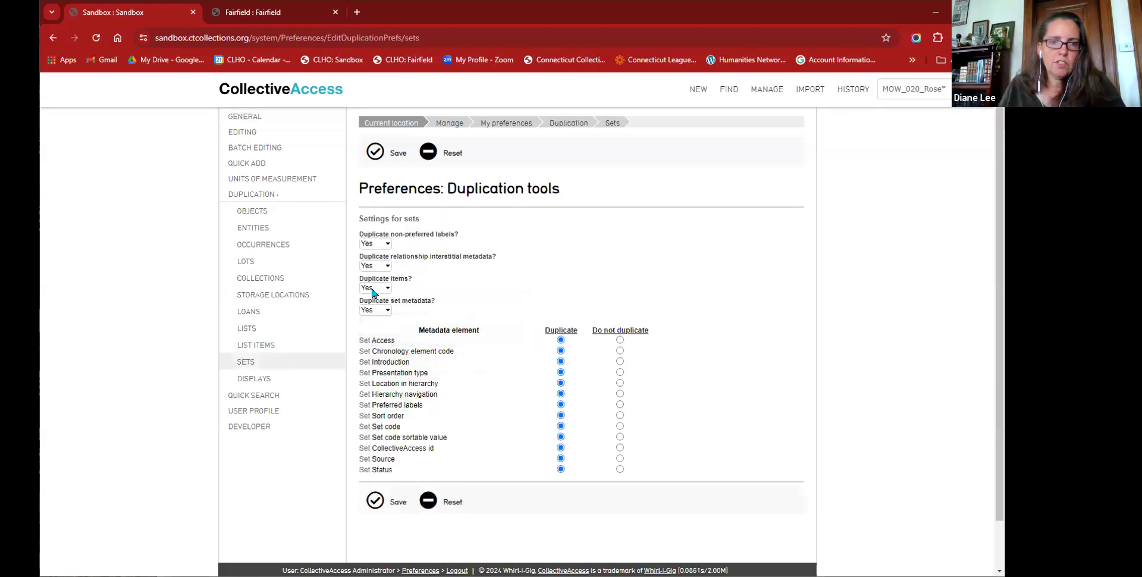
left_click(373, 289)
left_click(373, 308)
left_click(375, 501)
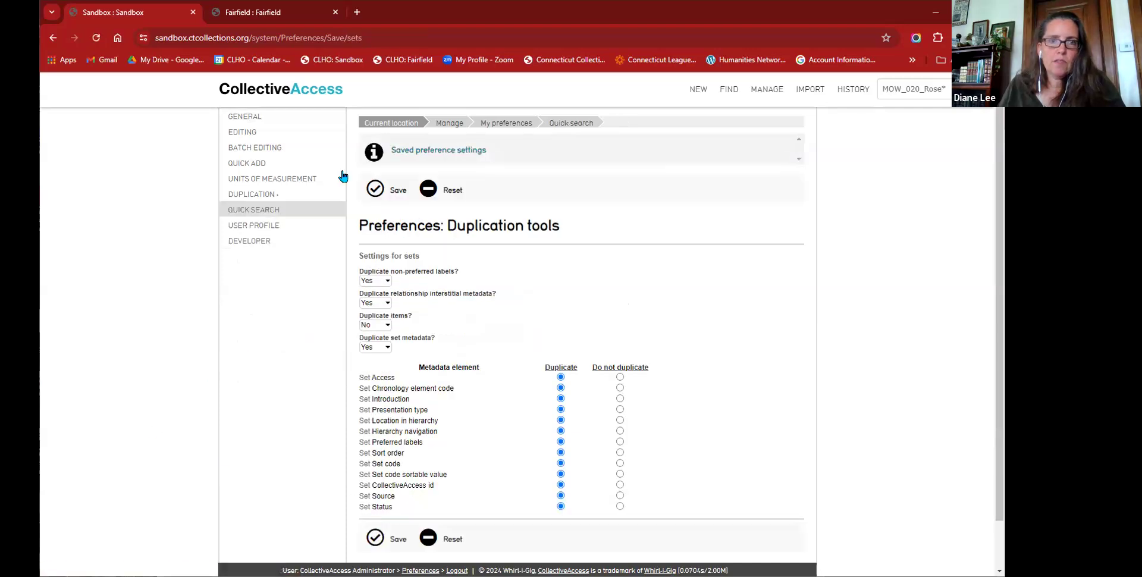
Step: Go to the dashboard and open the list of sets to review the duplicated sets
left_click(275, 91)
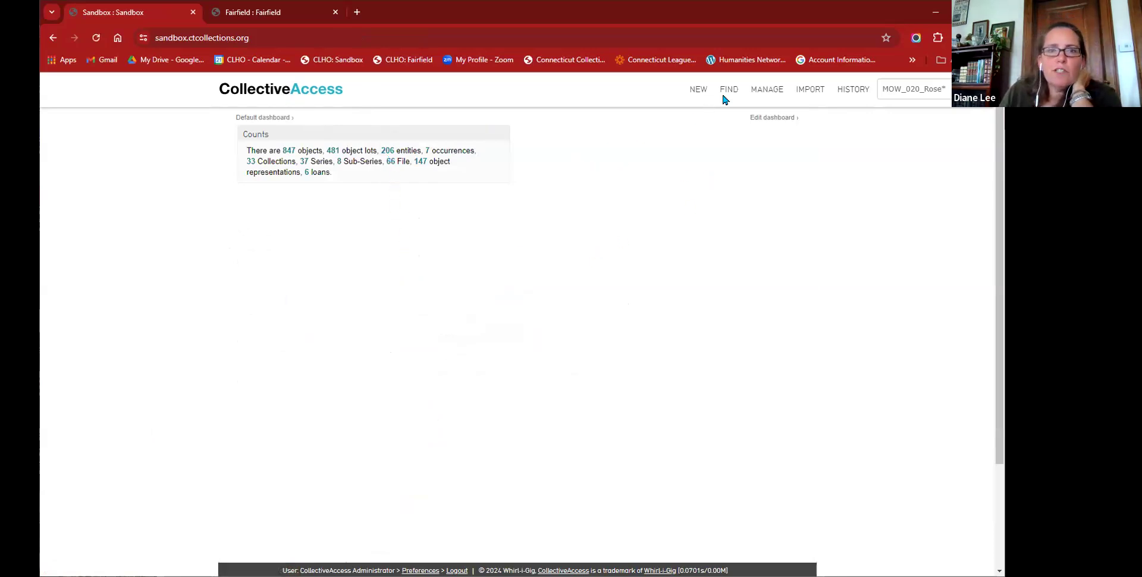
mouse_move(766, 95)
left_click(868, 191)
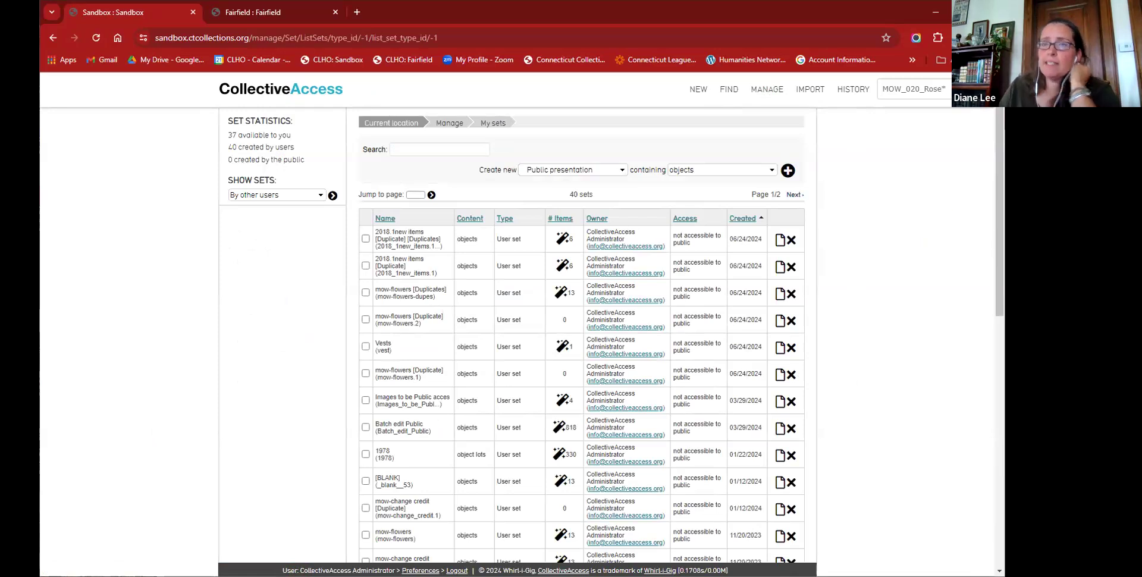
Step: Search the collection for "duplicate" and show the full object results
triple_click(923, 94)
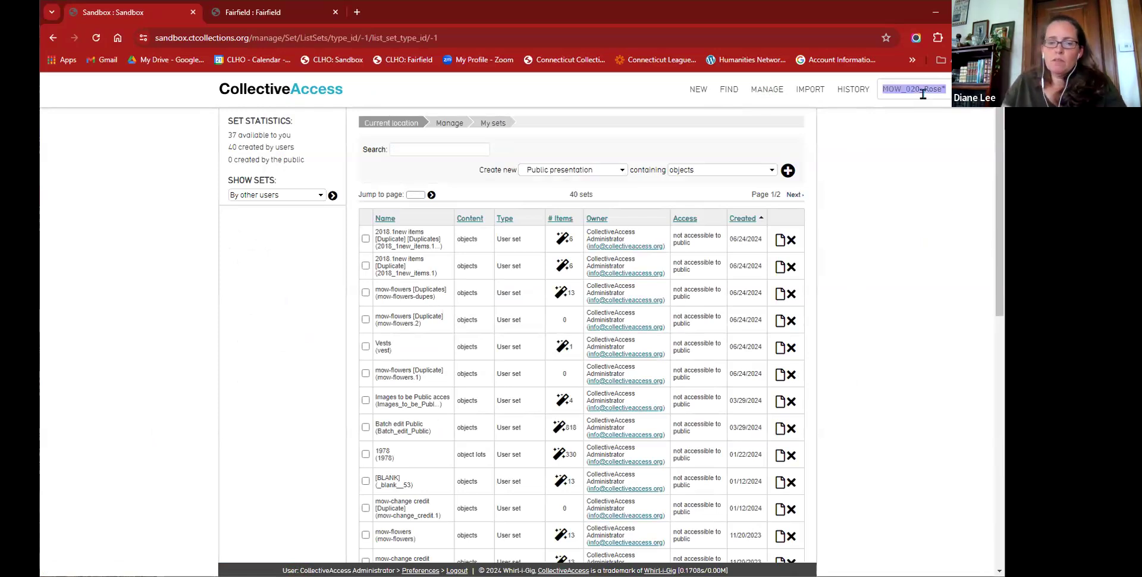
type("duplicate")
key("Return")
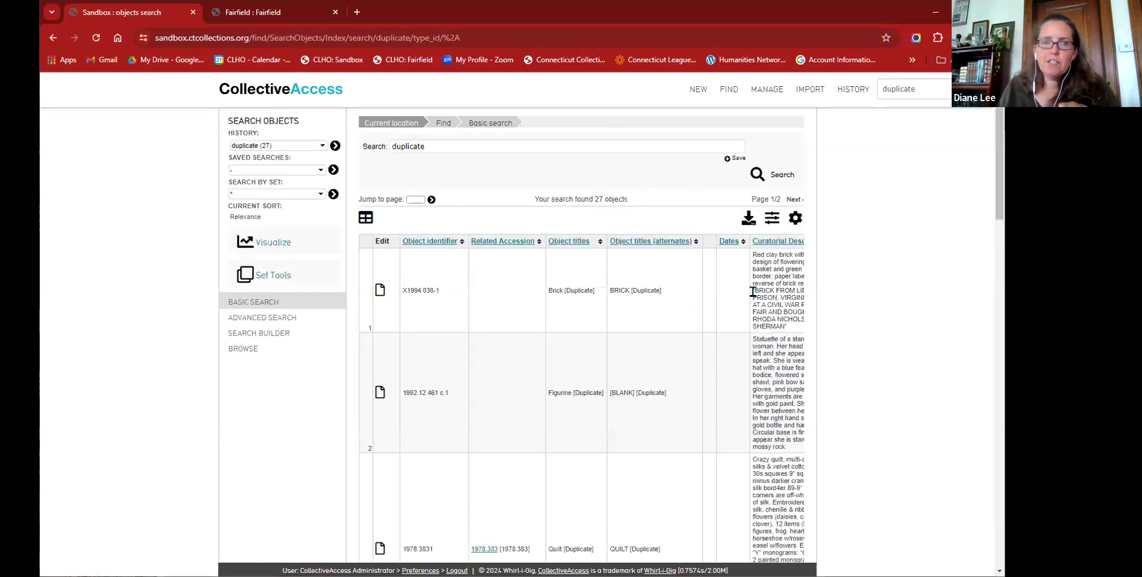
Step: Show the set tools for the search results and choose from checked as the source for the new set named duplicate
left_click(261, 277)
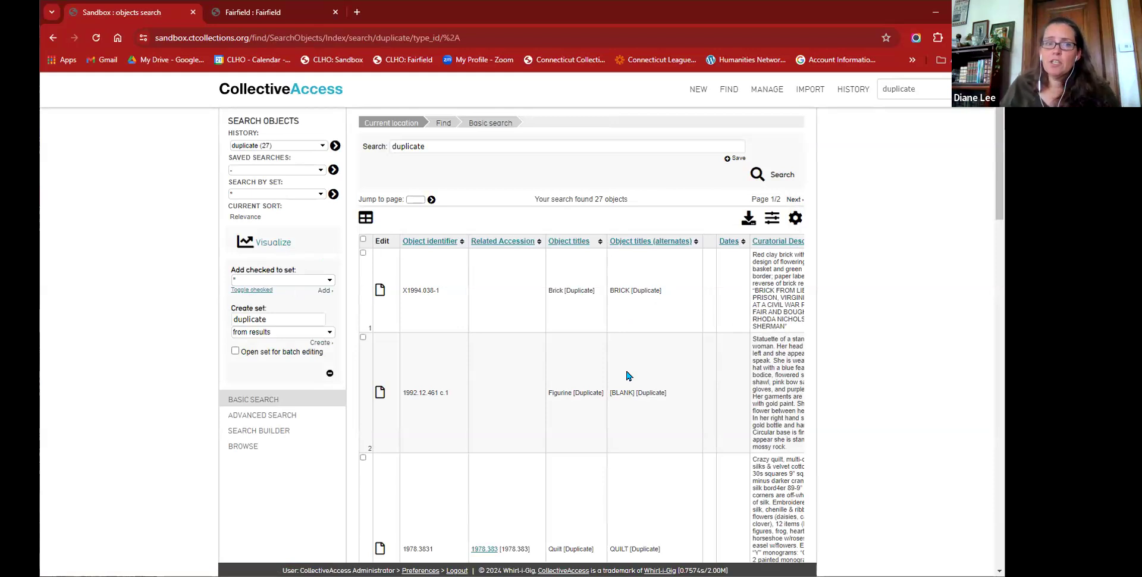
left_click(288, 317)
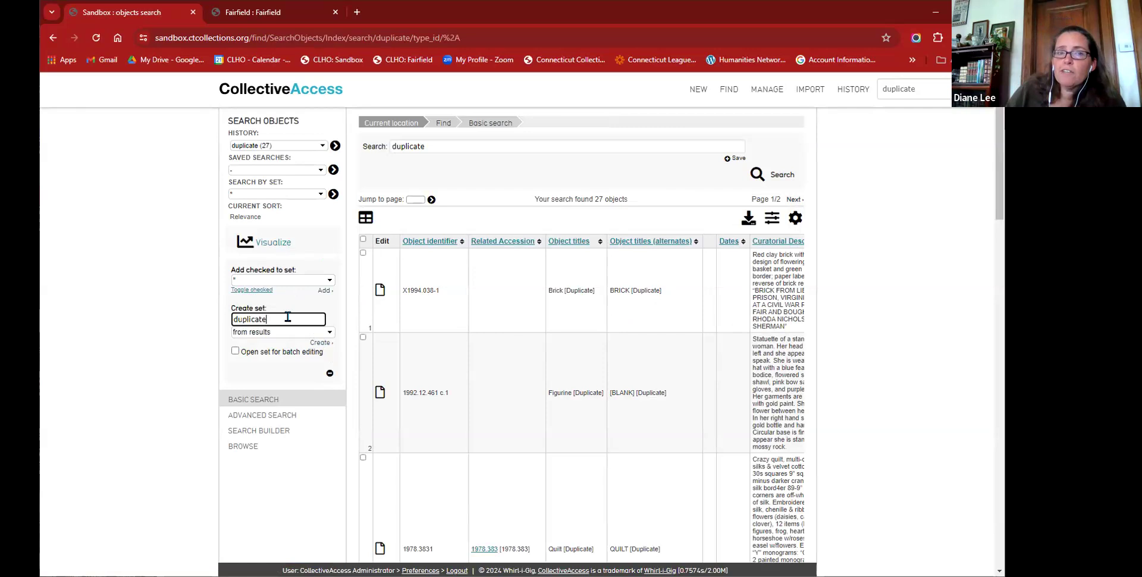
left_click(264, 335)
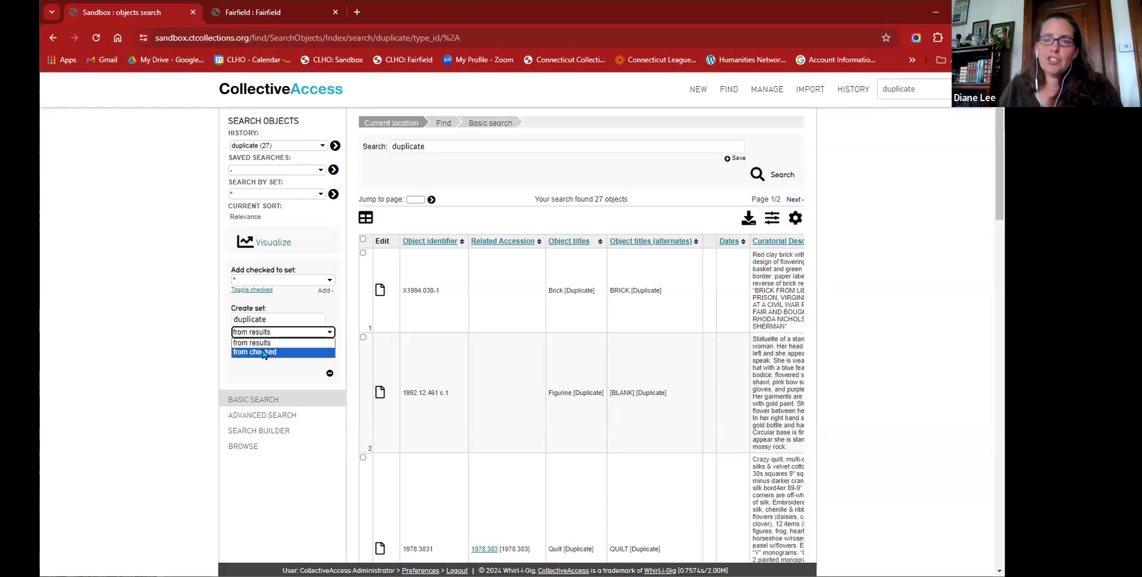
left_click(264, 352)
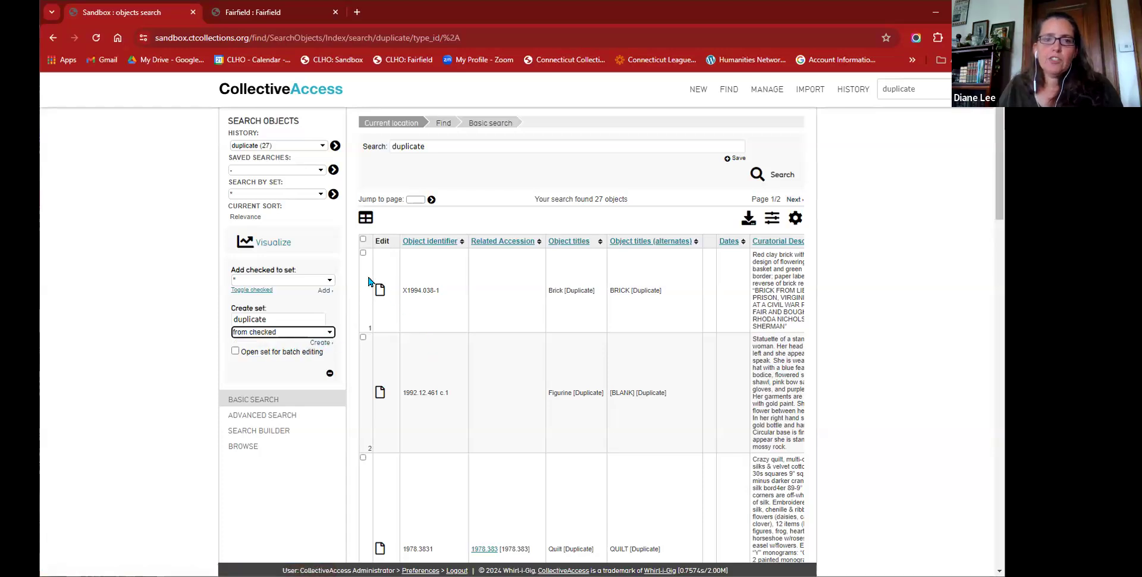
Step: Check all objects on the first results page and leave out Letter to Mother 1939 by unchecking it
left_click(363, 252)
left_click(363, 337)
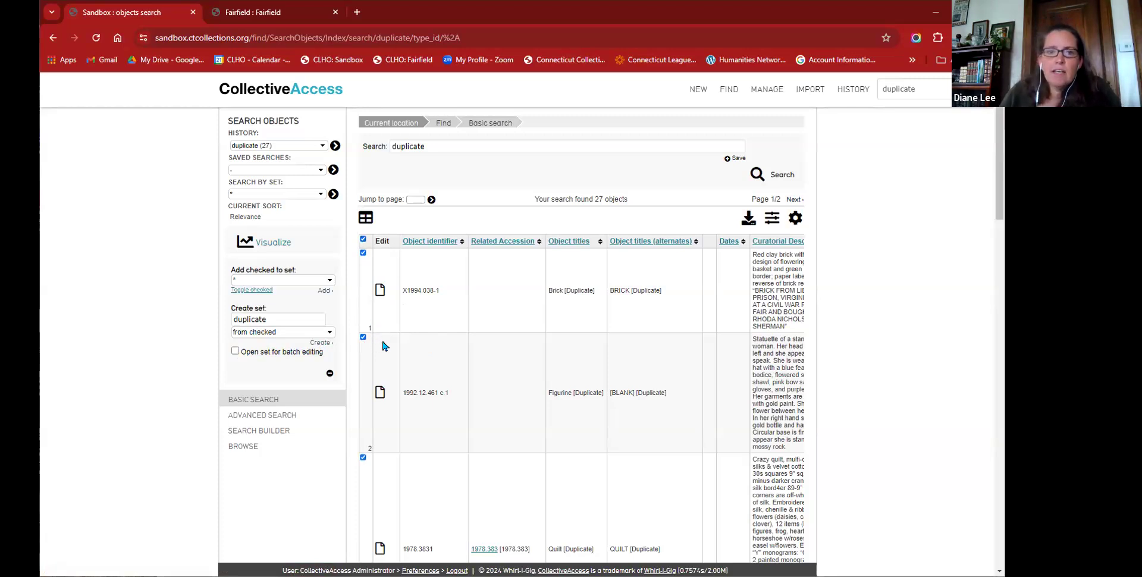
scroll(393, 339, "down", 5)
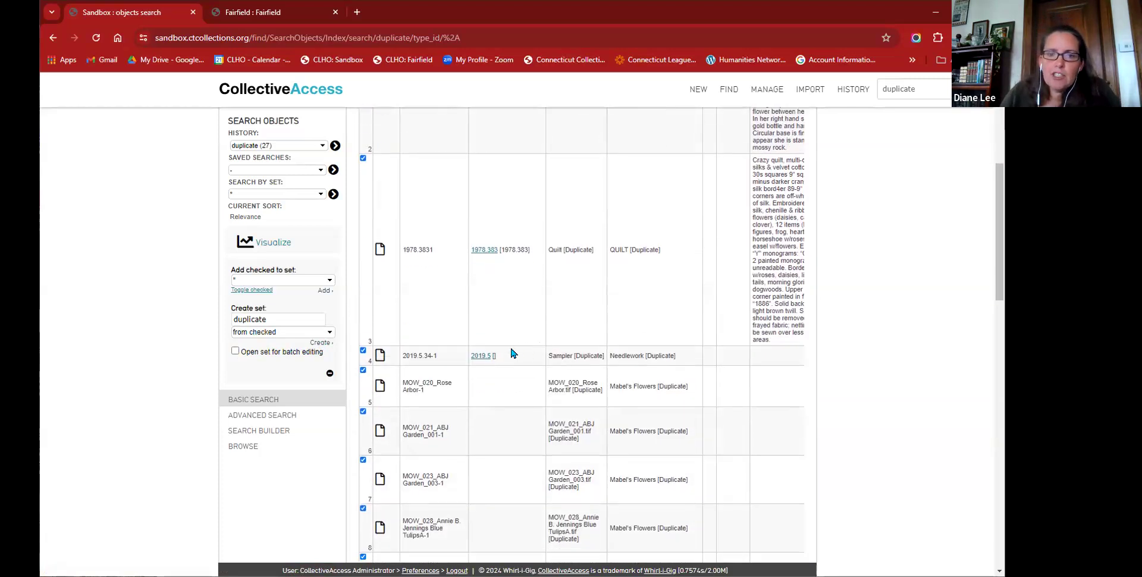
scroll(443, 355, "down", 5)
scroll(443, 355, "down", 5)
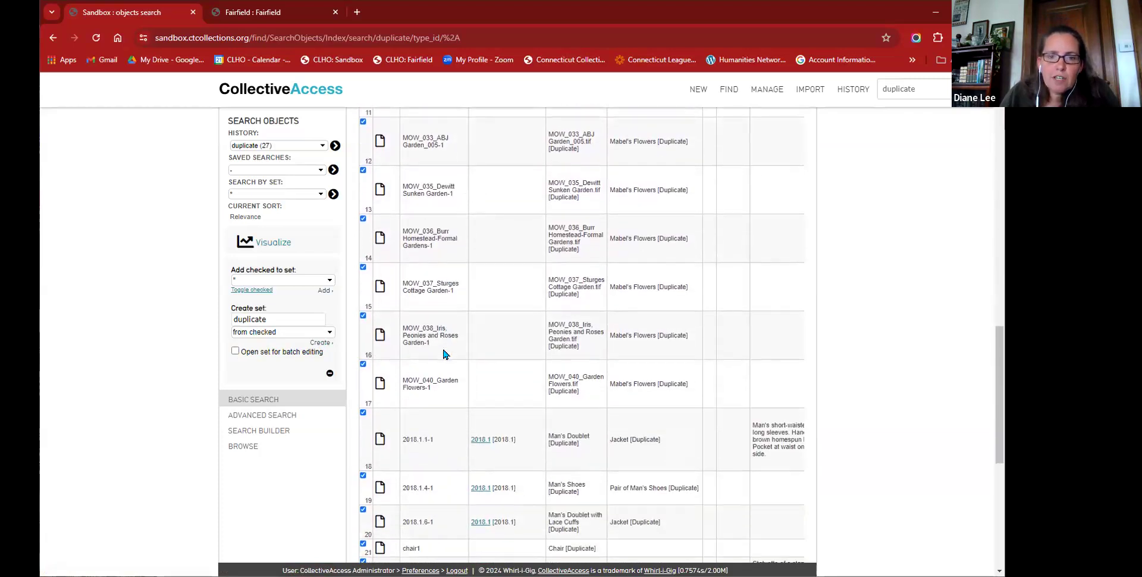
scroll(443, 355, "down", 4)
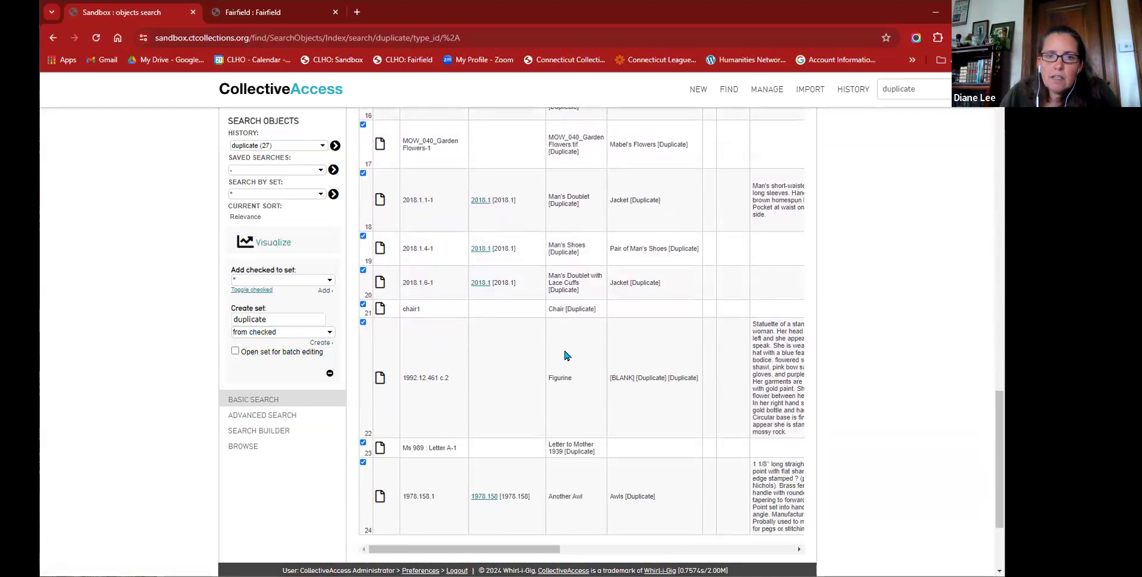
scroll(559, 351, "down", 1)
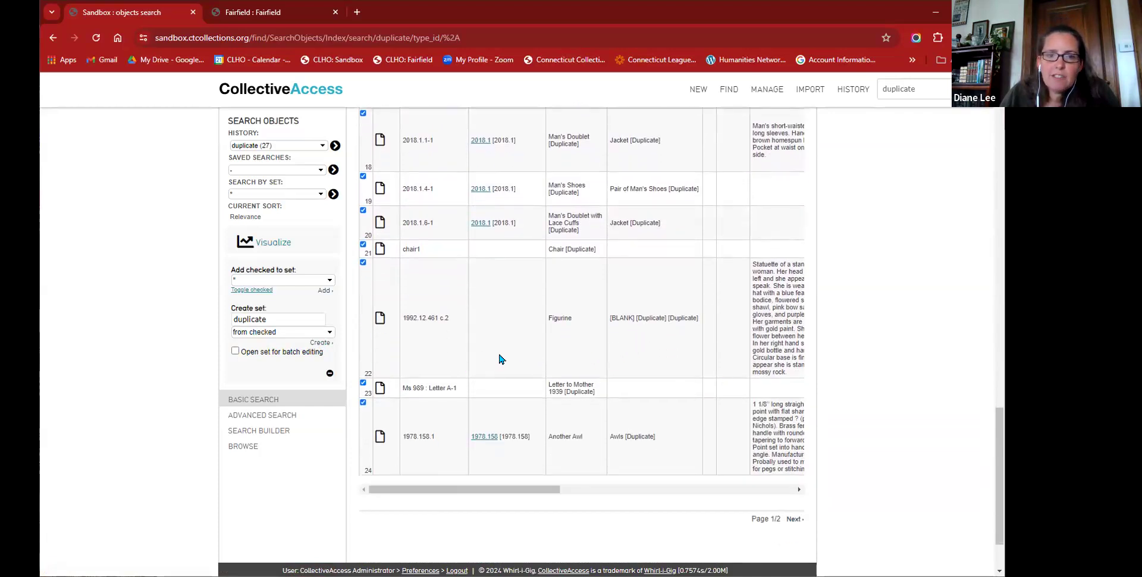
left_click(363, 383)
scroll(571, 384, "down", 1)
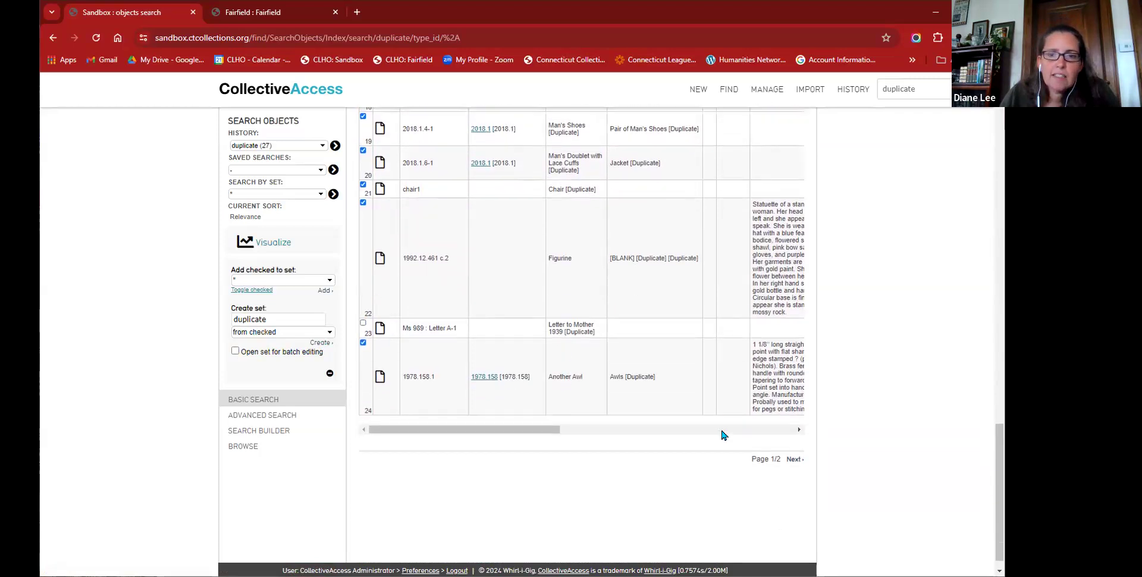
scroll(518, 388, "up", 15)
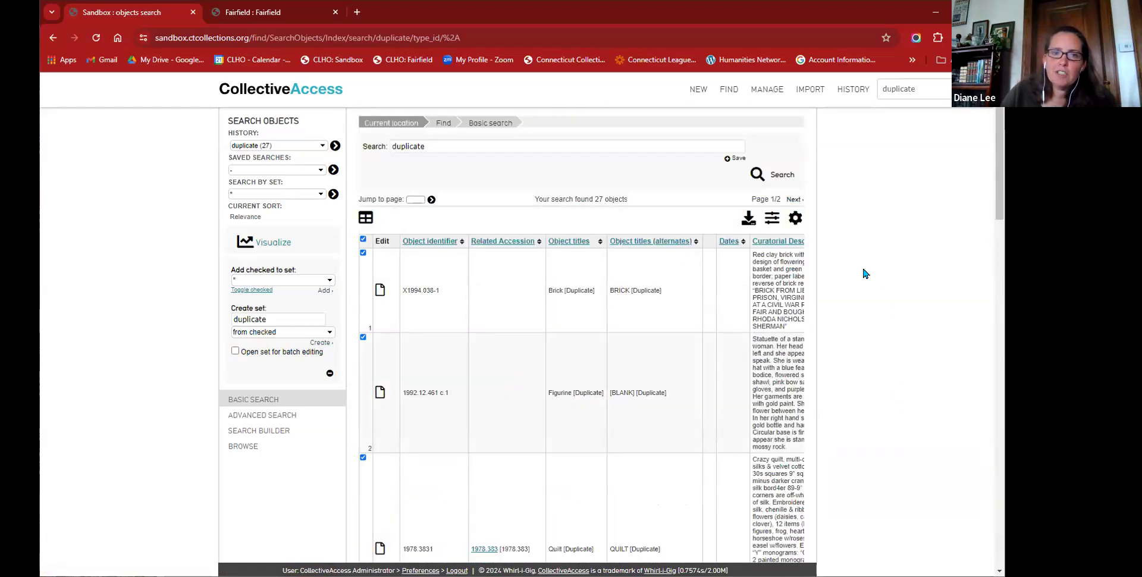
Step: Check all objects on the second results page and return to the first page
left_click(795, 199)
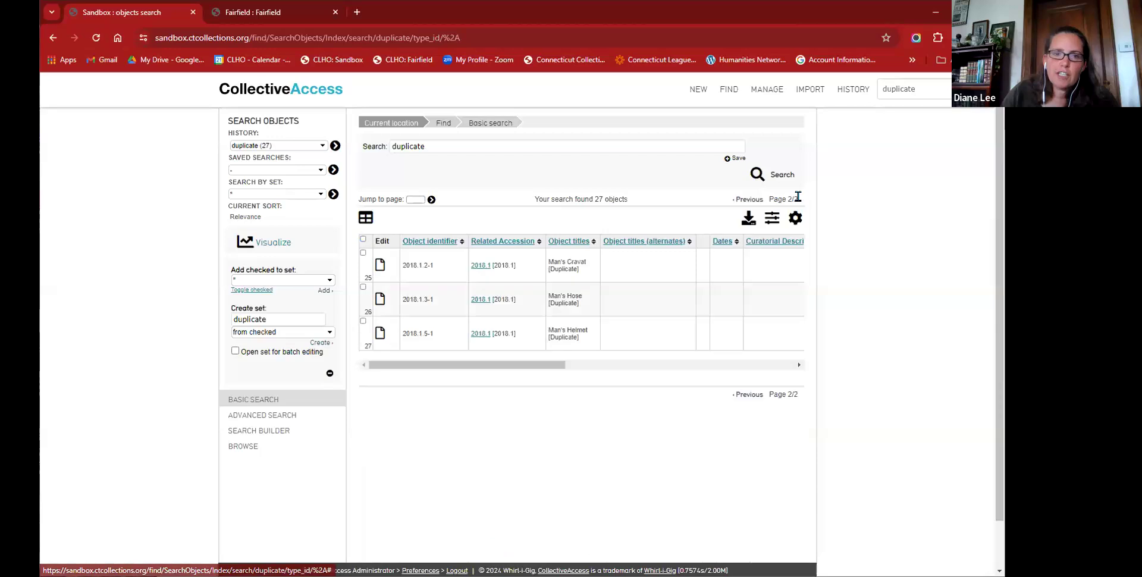
left_click(363, 239)
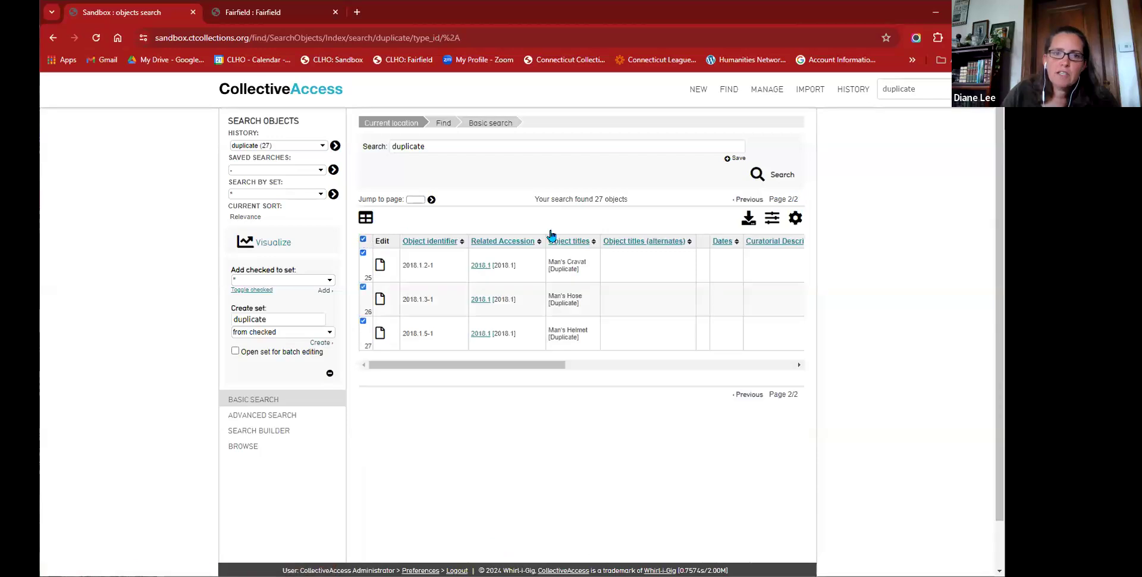
left_click(751, 200)
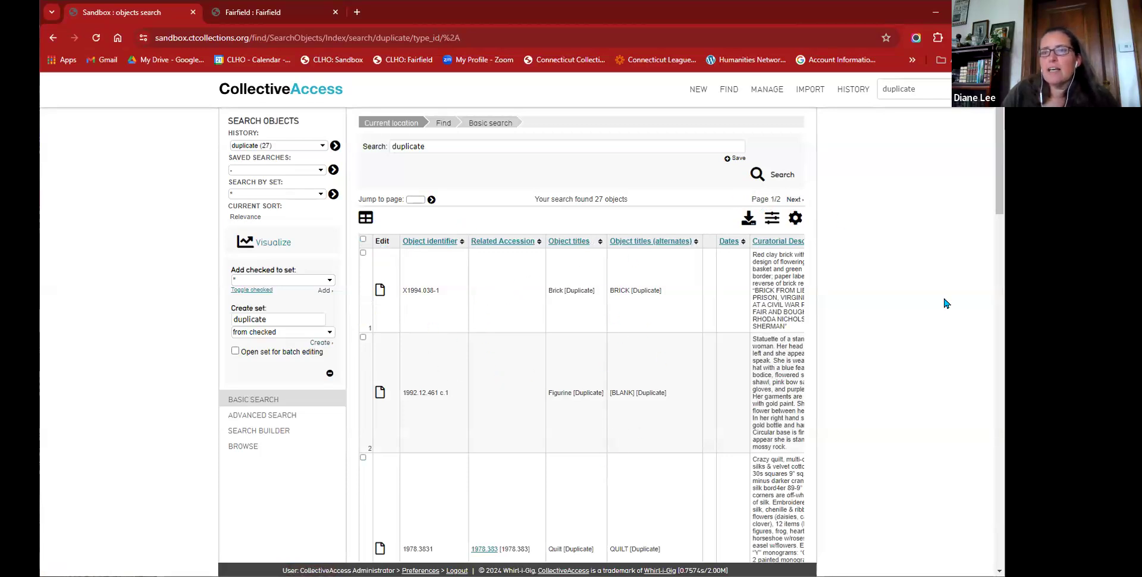
Step: Create the set duplicate from results, with Open set for batch editing enabled
left_click(283, 332)
left_click(322, 350)
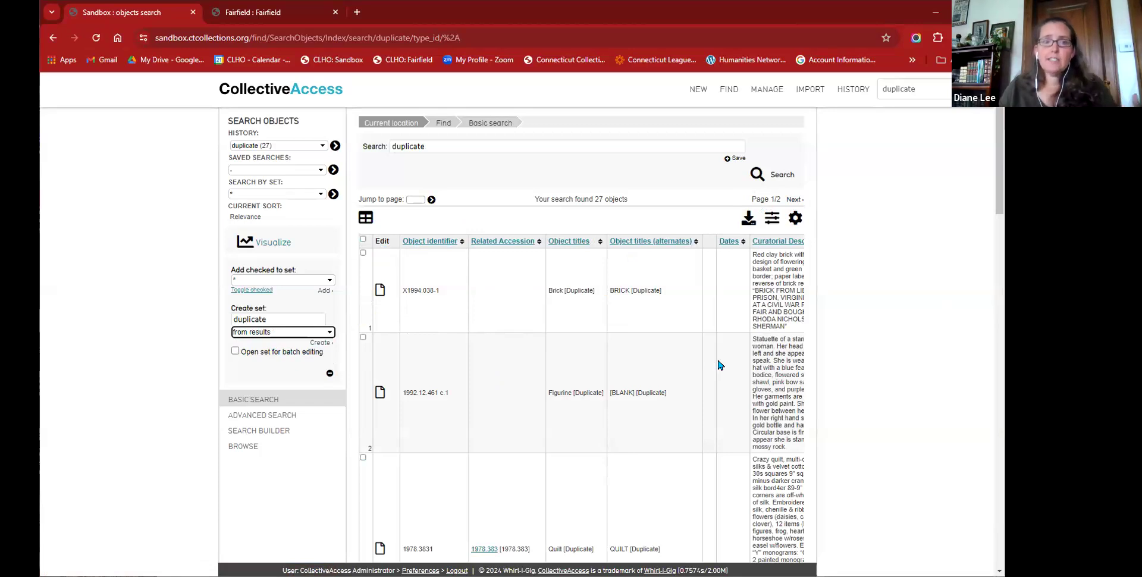
left_click(235, 351)
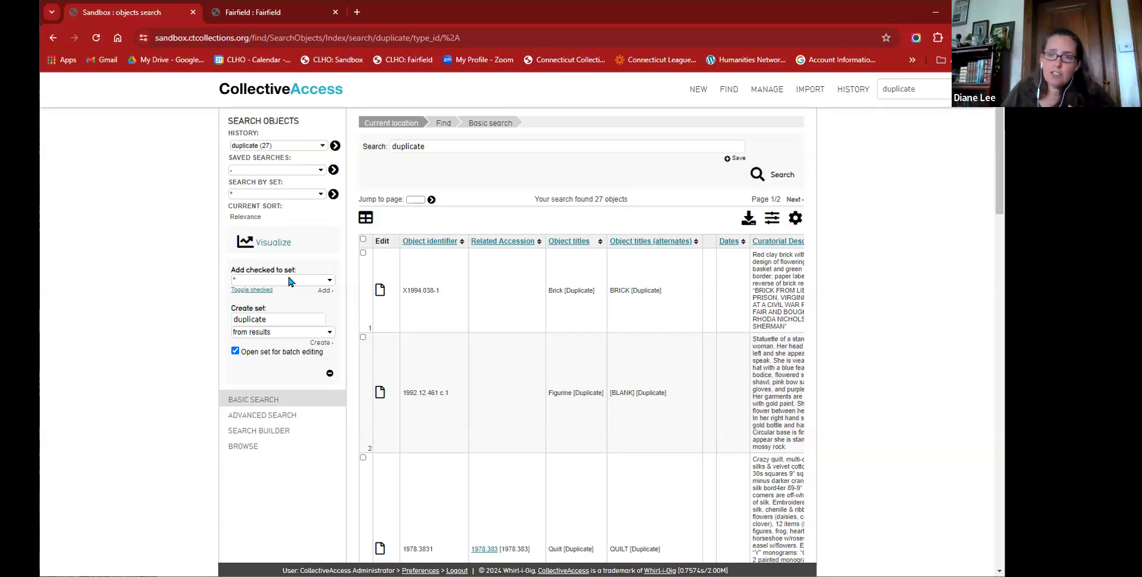
left_click(280, 281)
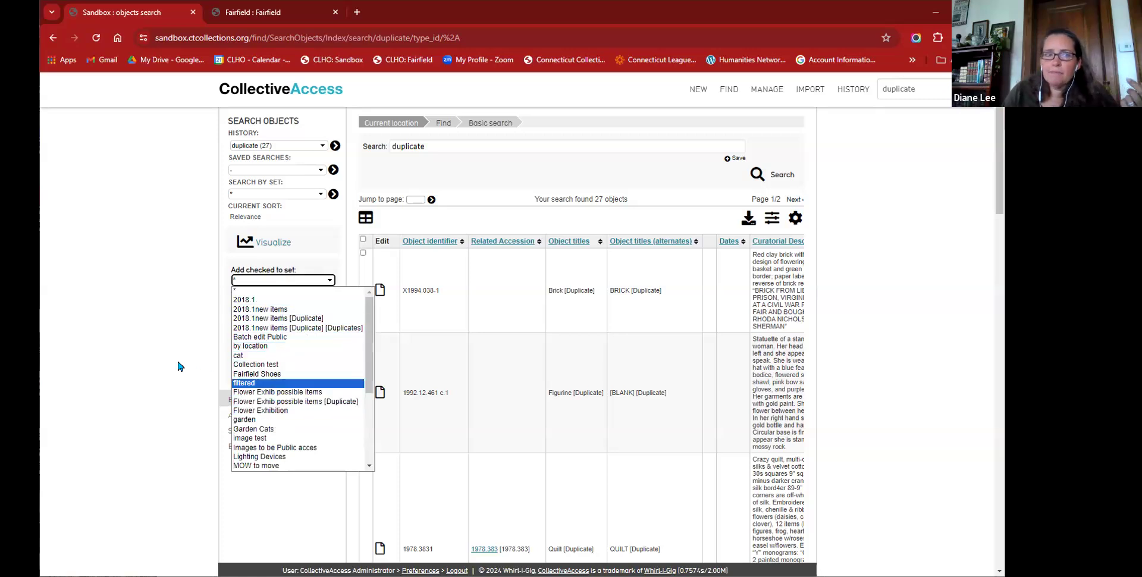
left_click(156, 359)
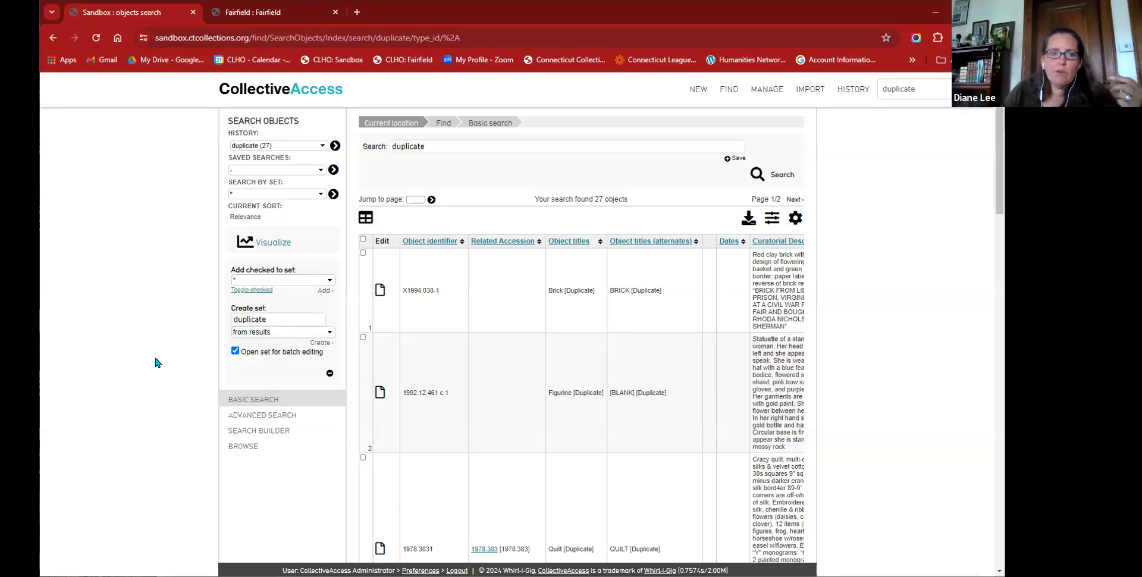
left_click(322, 345)
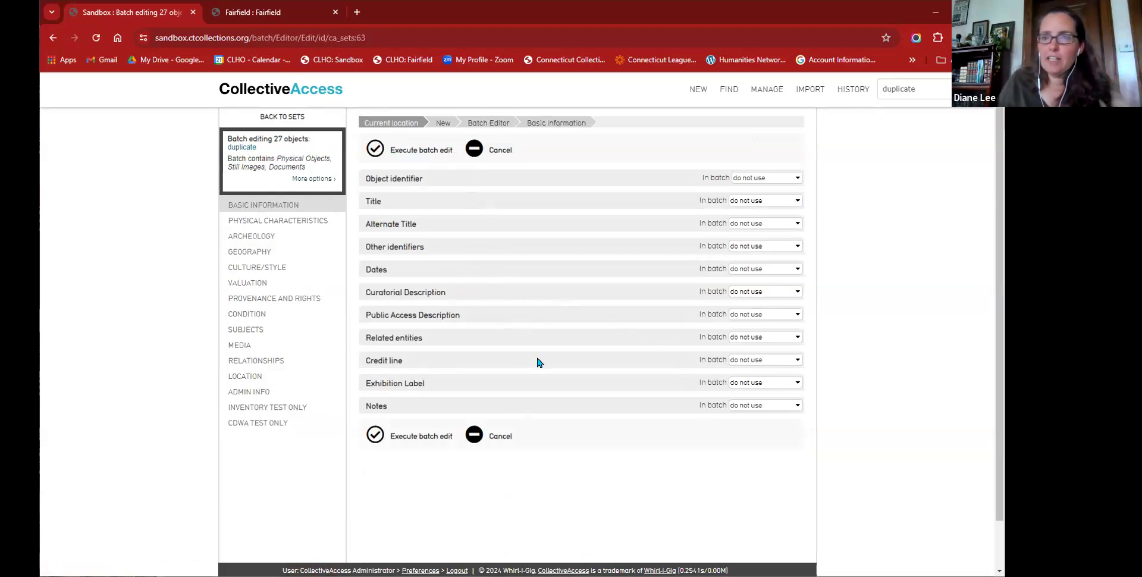
Step: Set Notes to add to each item and enter "These are accidental duplicate records - check each record before deleting."
left_click(745, 409)
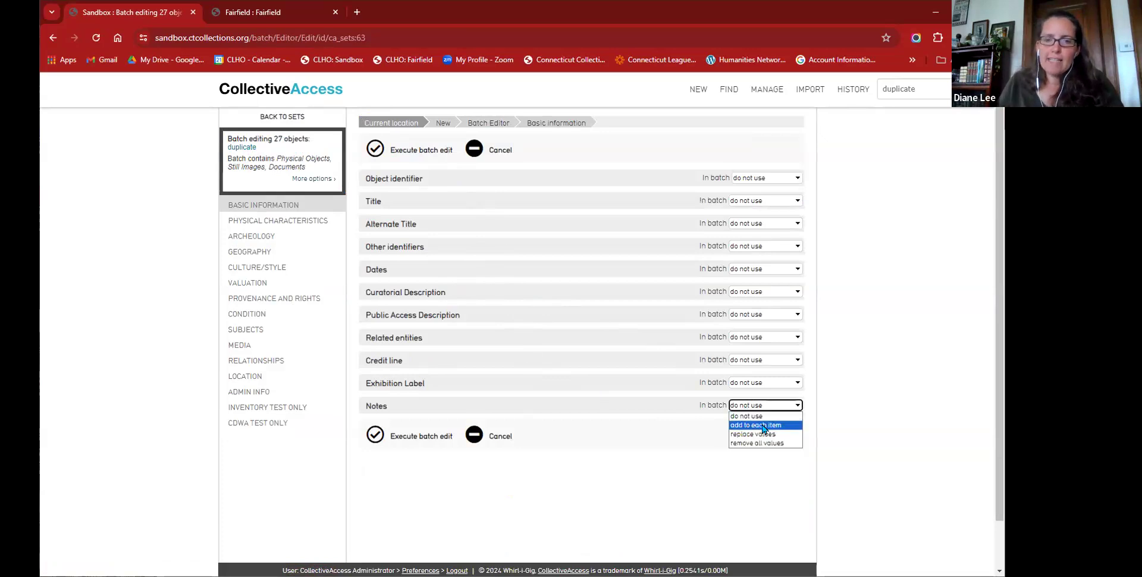
left_click(763, 426)
type("Pleae")
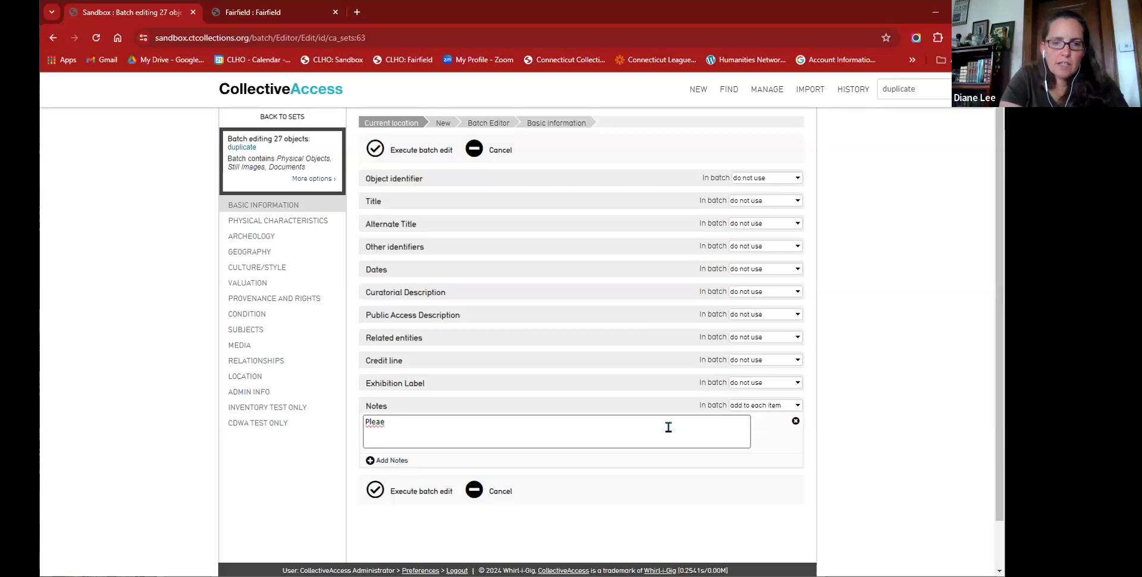
key("BackSpace")
key("BackSpace")
key("BackSpace")
key("BackSpace")
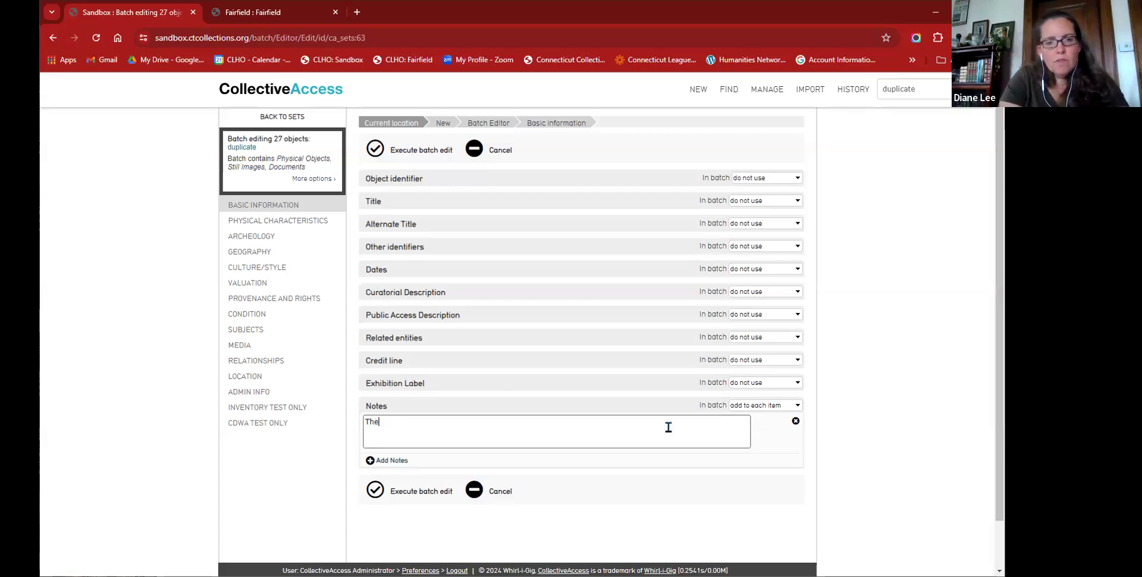
type("These are acc")
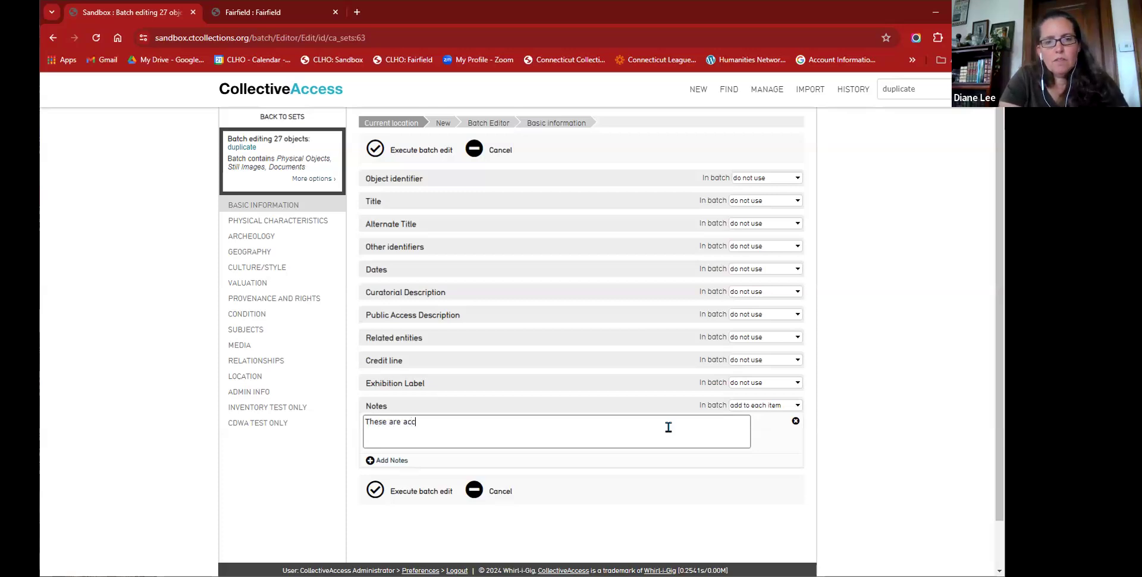
type("idental duplicate records - check each record before deleting.")
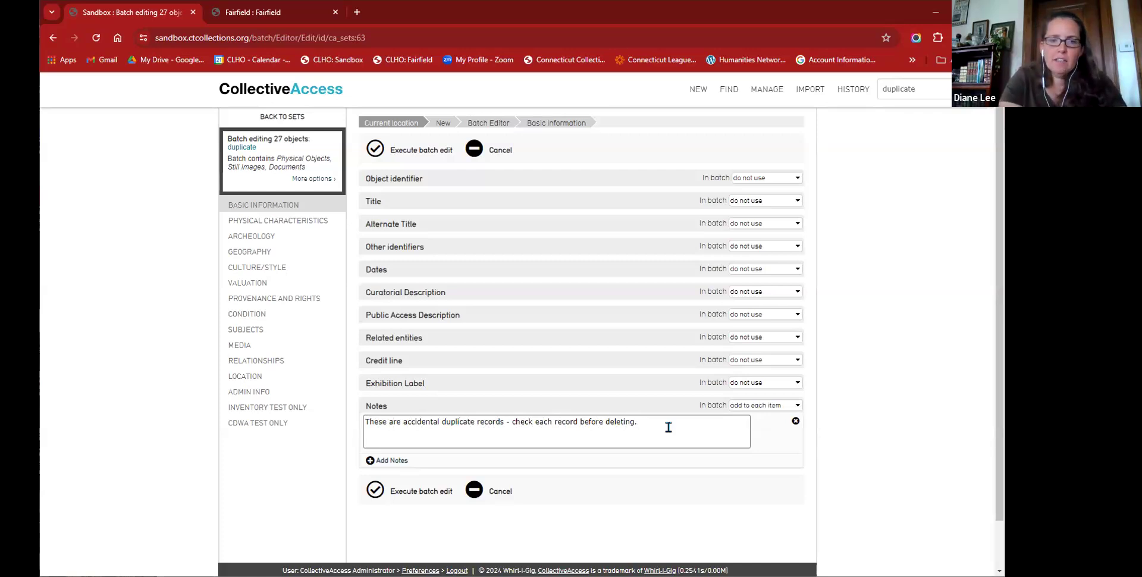
Step: Add the second note line "These were for an exhibit, so then add credit." and execute the batch edit
type("The")
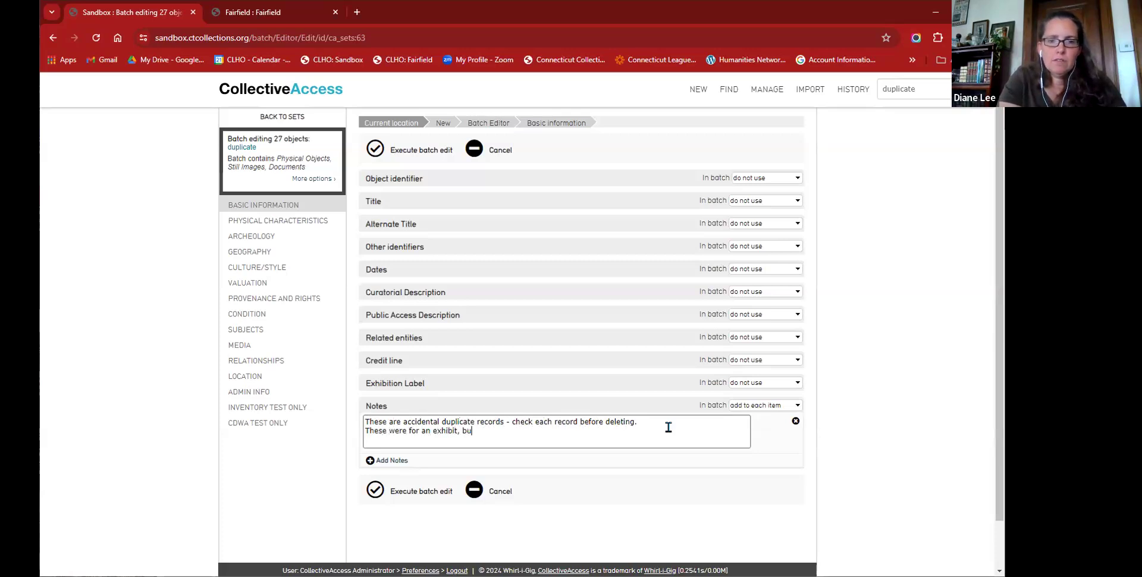
type("se were for an exhibit, so then add credit.")
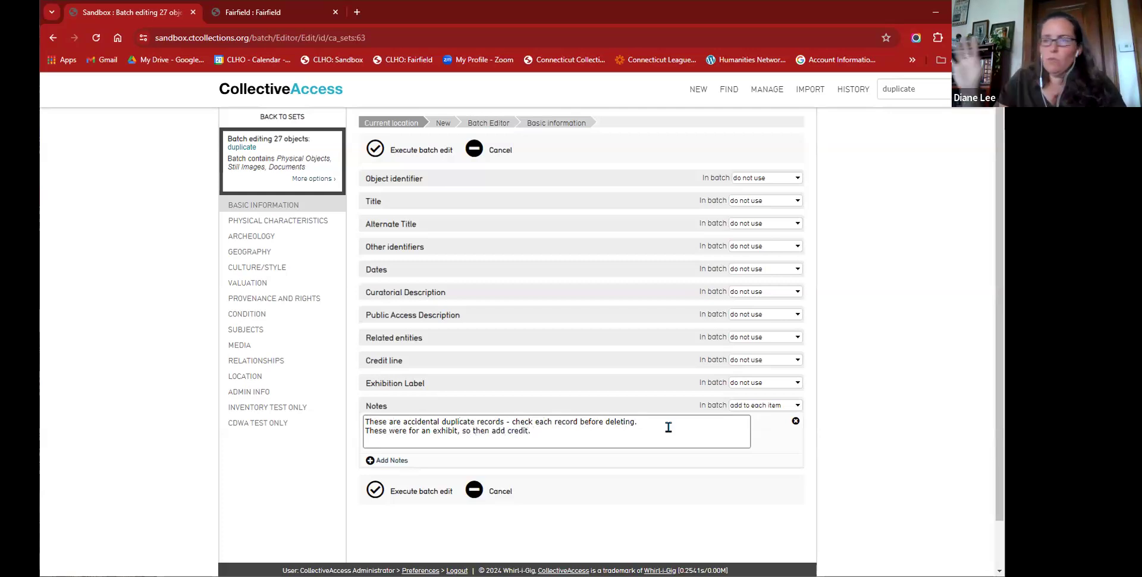
left_click(429, 492)
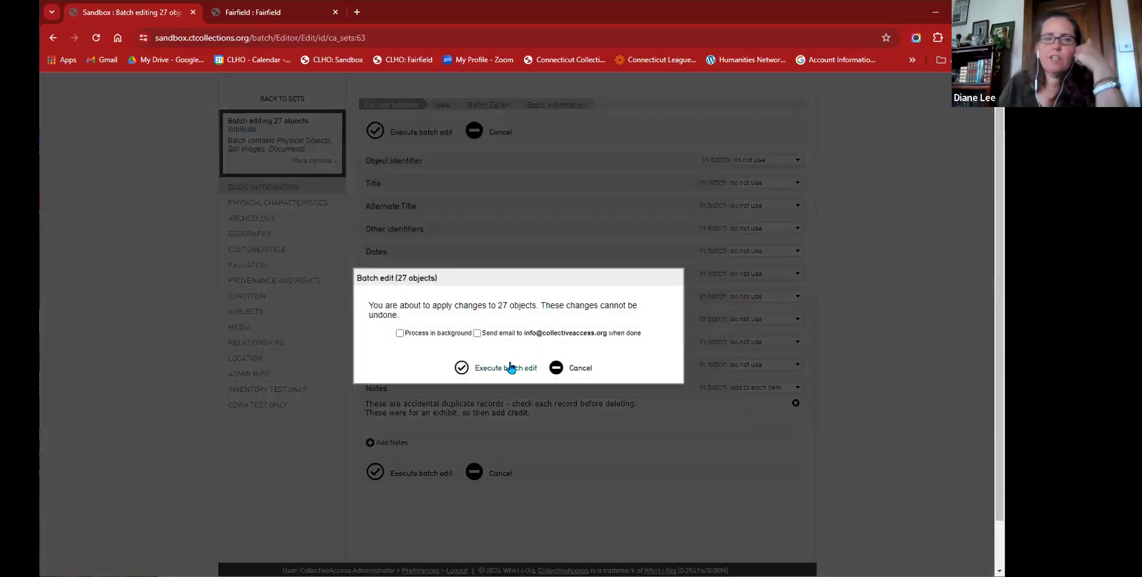
left_click(510, 368)
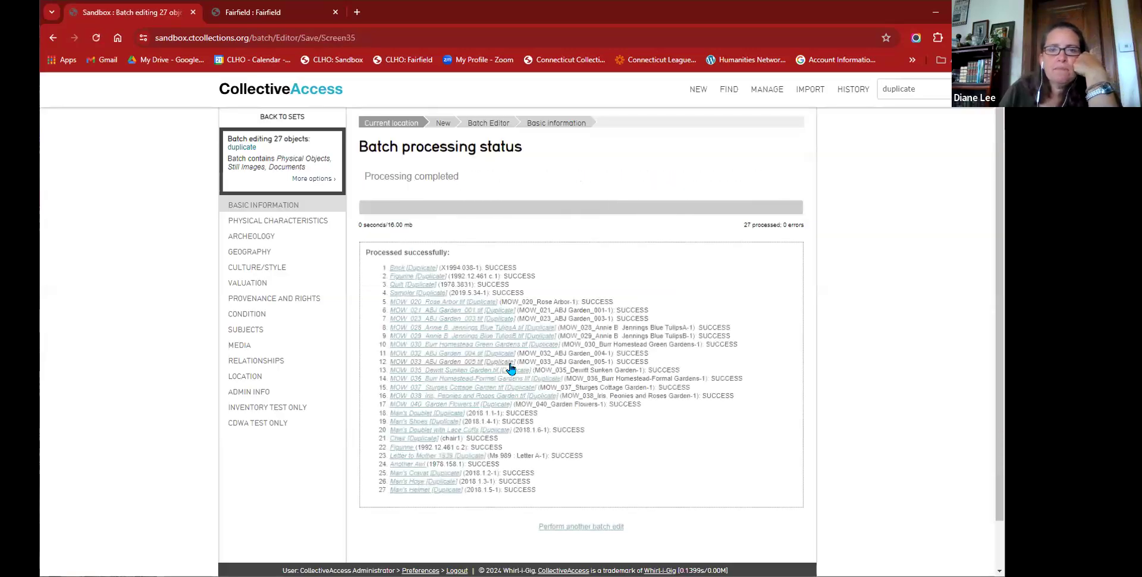
Step: Open the processed Brick [Duplicate] record and examine its Notes for the batch-added text
left_click(415, 271)
scroll(619, 387, "down", 15)
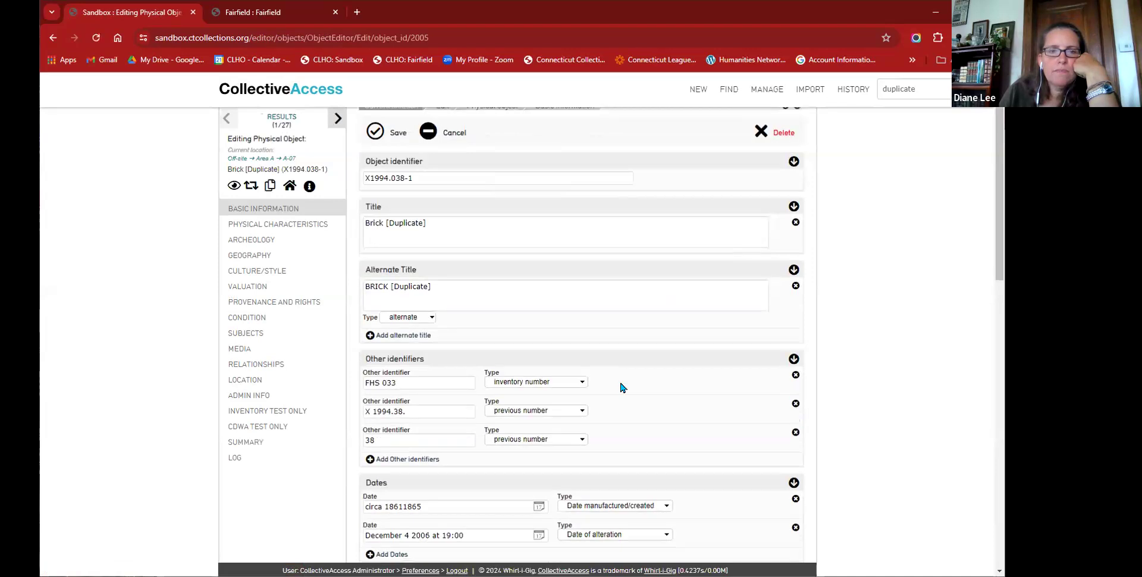
scroll(619, 382, "down", 1)
left_click(556, 444)
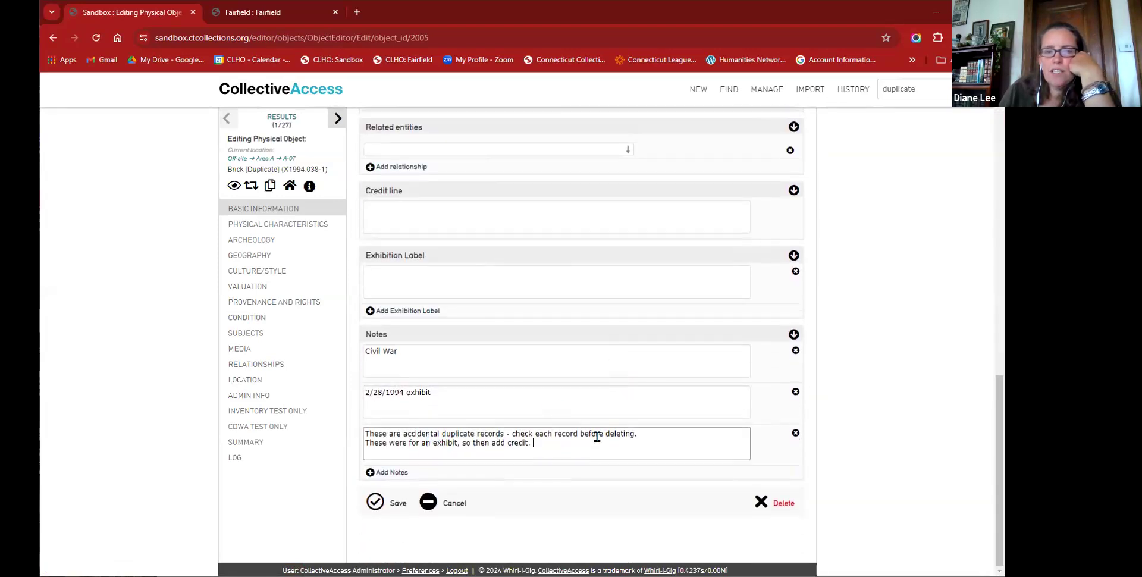
left_click(582, 398)
scroll(589, 401, "up", 15)
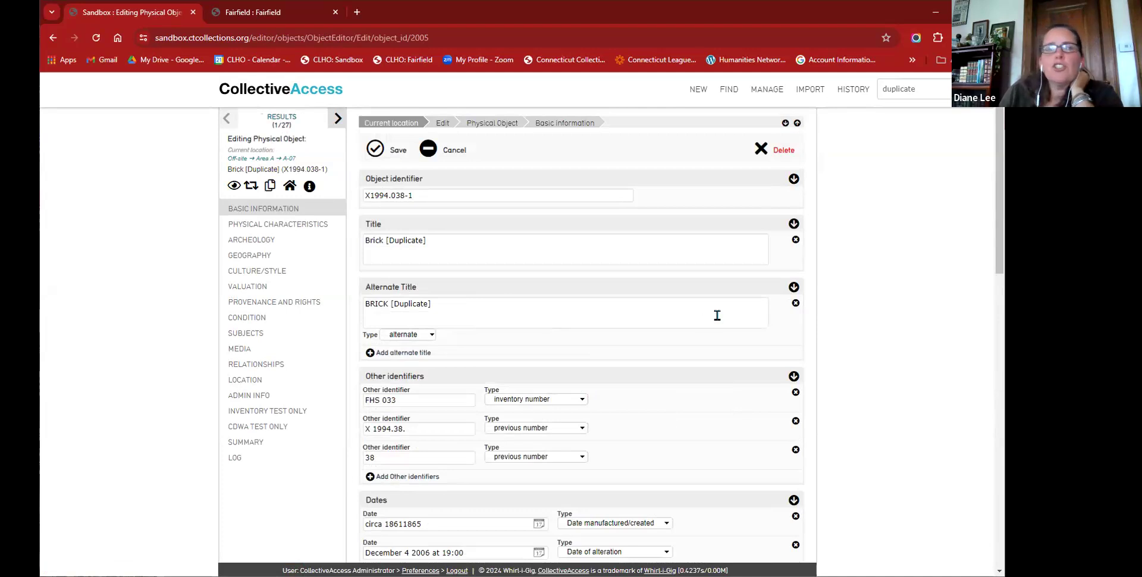
Step: Return to the search results for duplicate and switch to the Fairfield site's list of sets
left_click(280, 118)
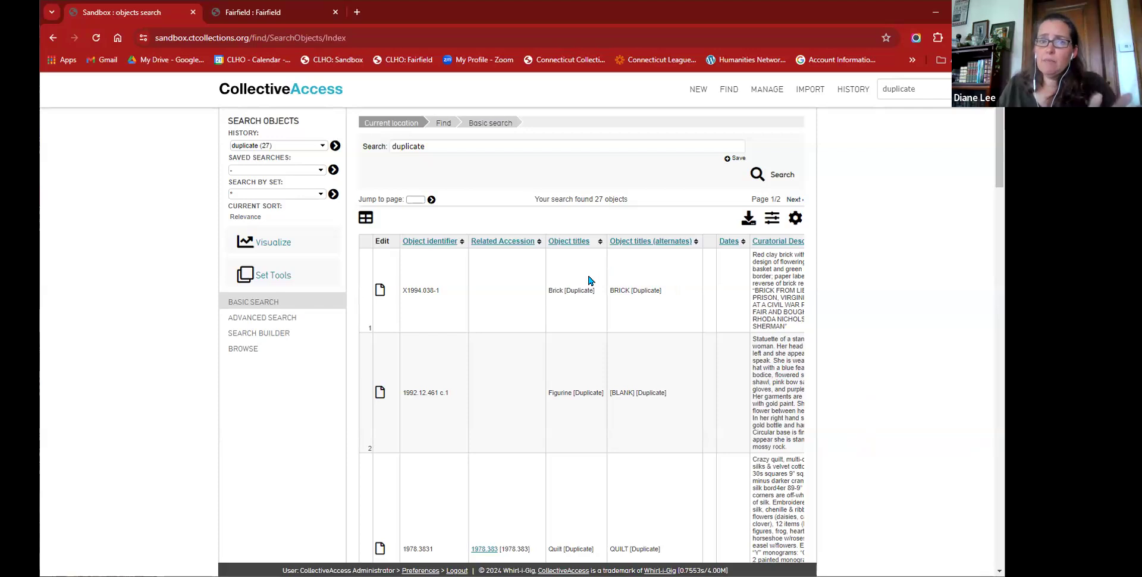
scroll(900, 355, "down", 5)
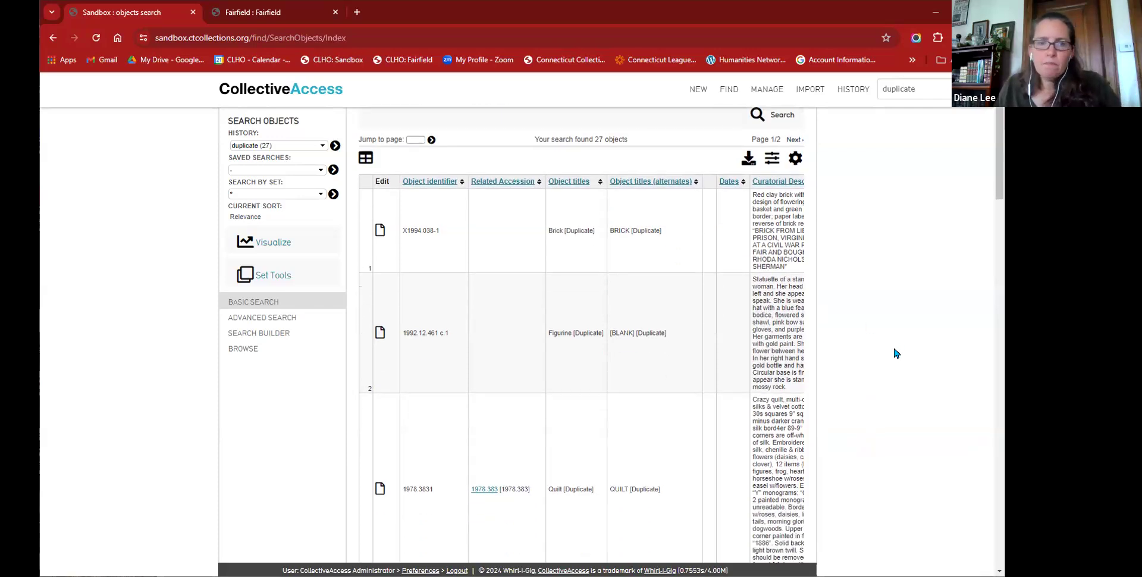
scroll(897, 351, "up", 5)
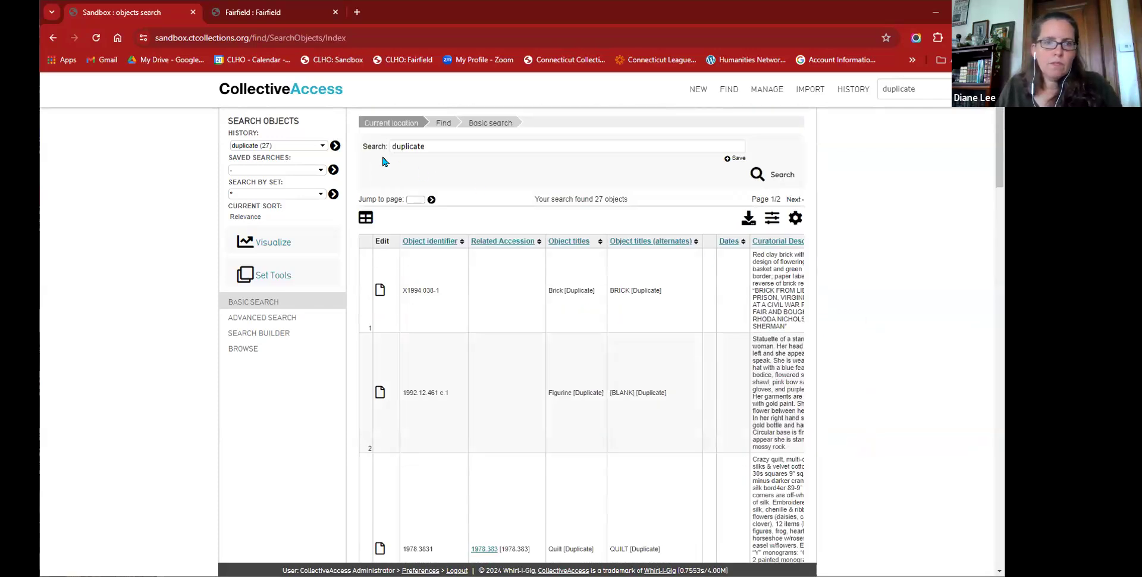
left_click(258, 15)
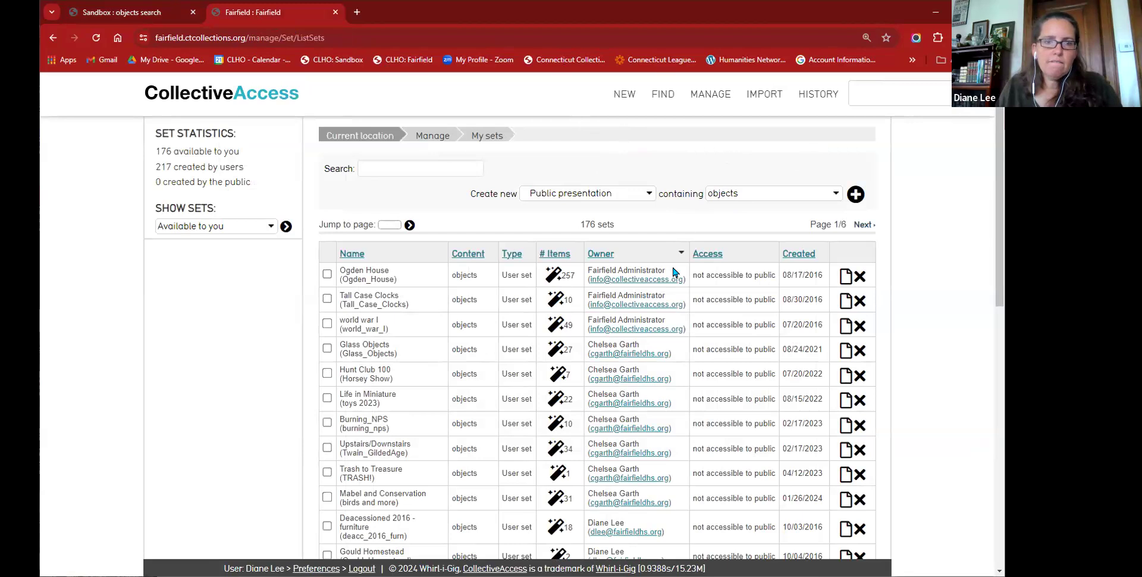
Step: Search the sets available to you for "deacc", open "Deacc'd - to review" and look through its items
left_click(213, 228)
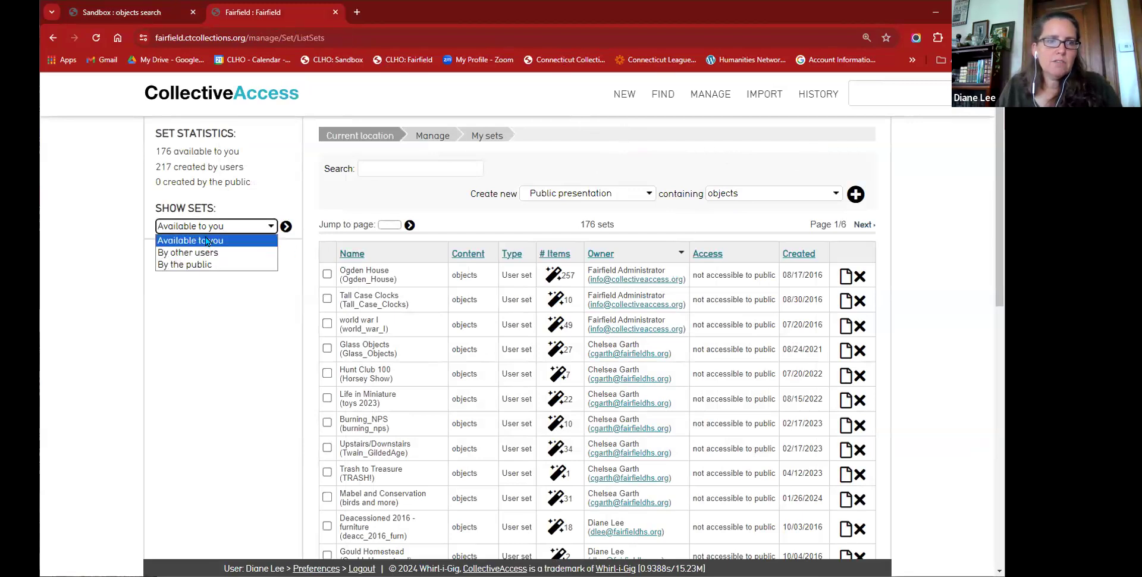
left_click(207, 241)
left_click(440, 171)
type("deacc")
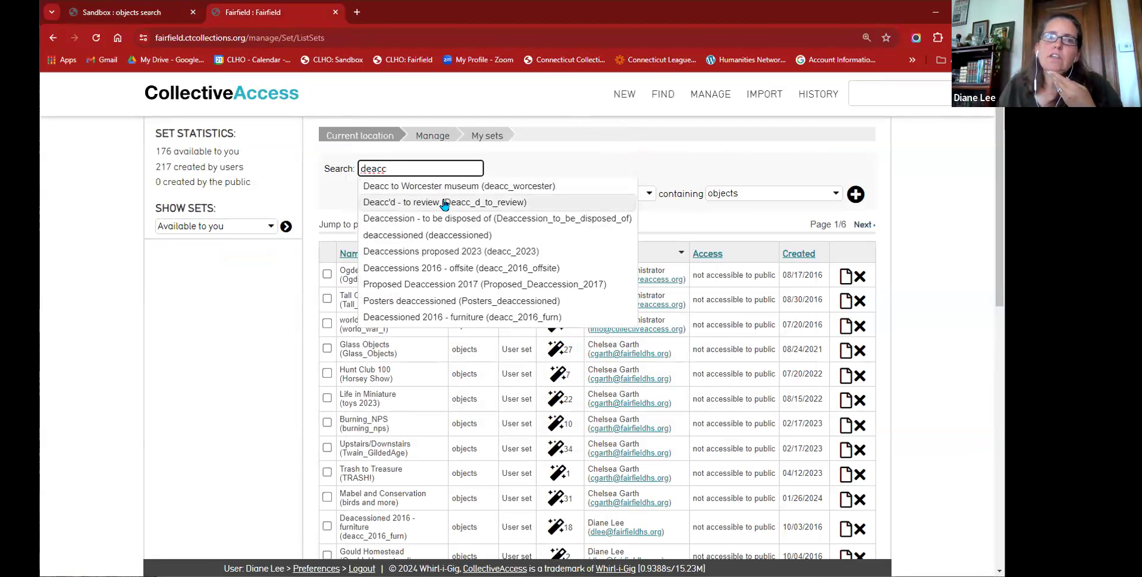
left_click(419, 203)
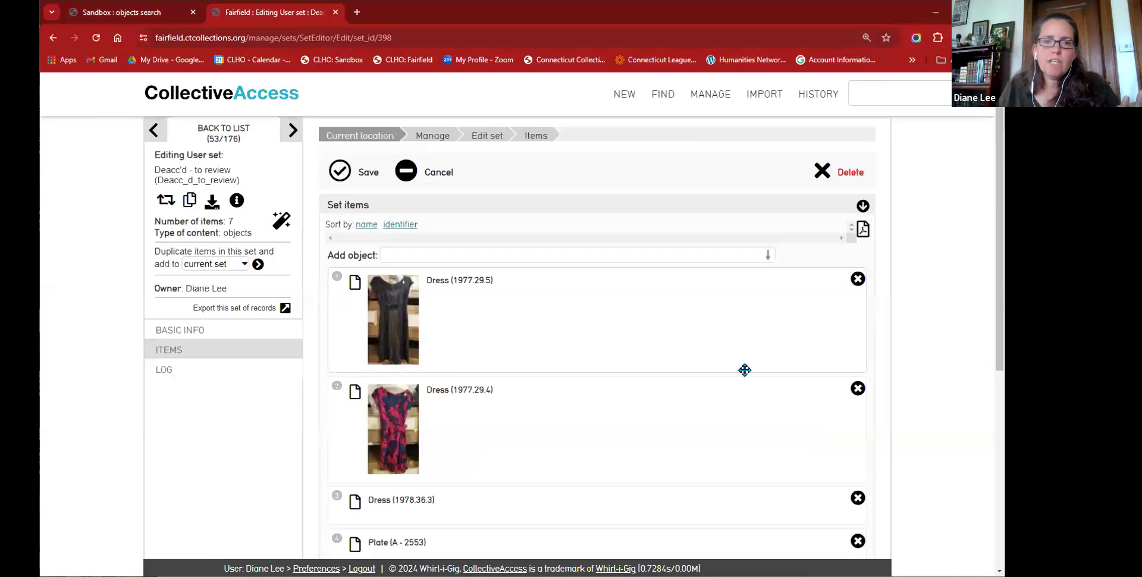
scroll(745, 371, "down", 3)
scroll(745, 371, "down", 3)
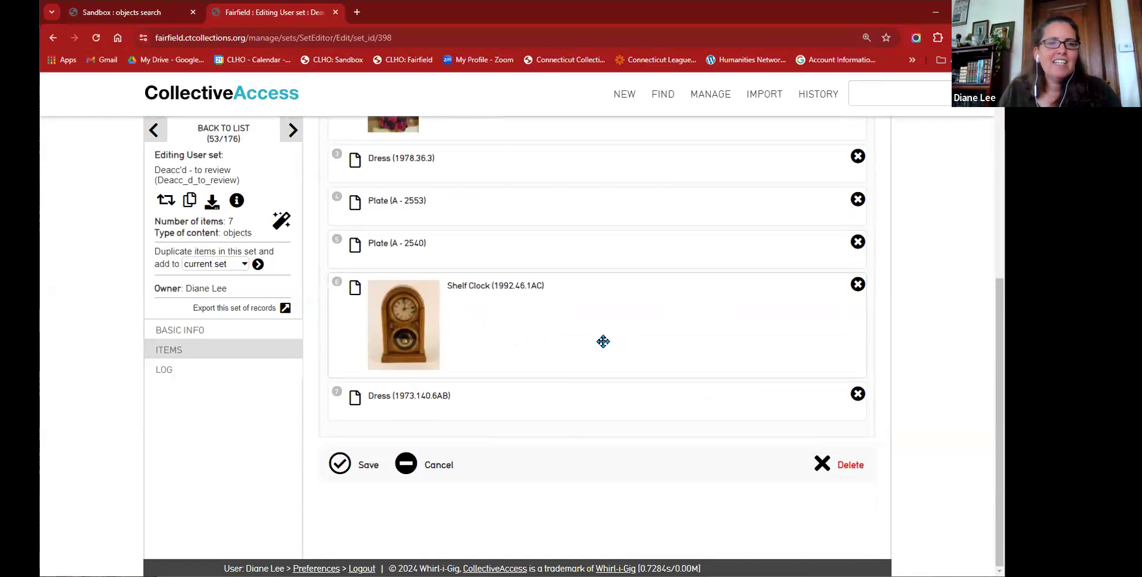
scroll(595, 346, "up", 4)
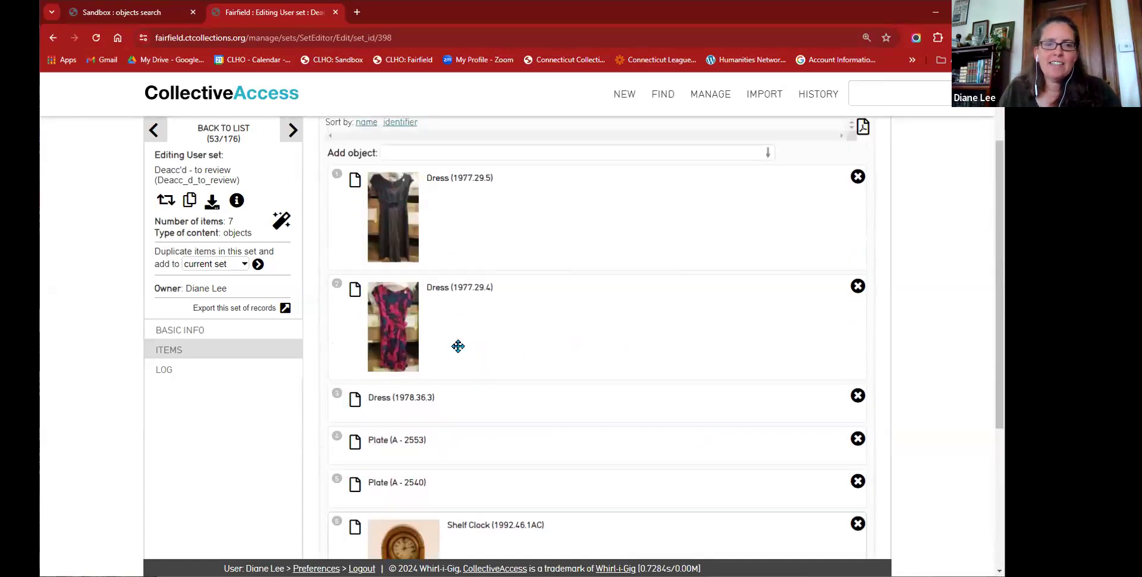
Step: Open the basic info of the "Deacc'd - to review" set and examine its Introduction field
left_click(156, 331)
left_click(477, 247)
scroll(492, 256, "down", 2)
scroll(493, 269, "down", 2)
left_click(495, 265)
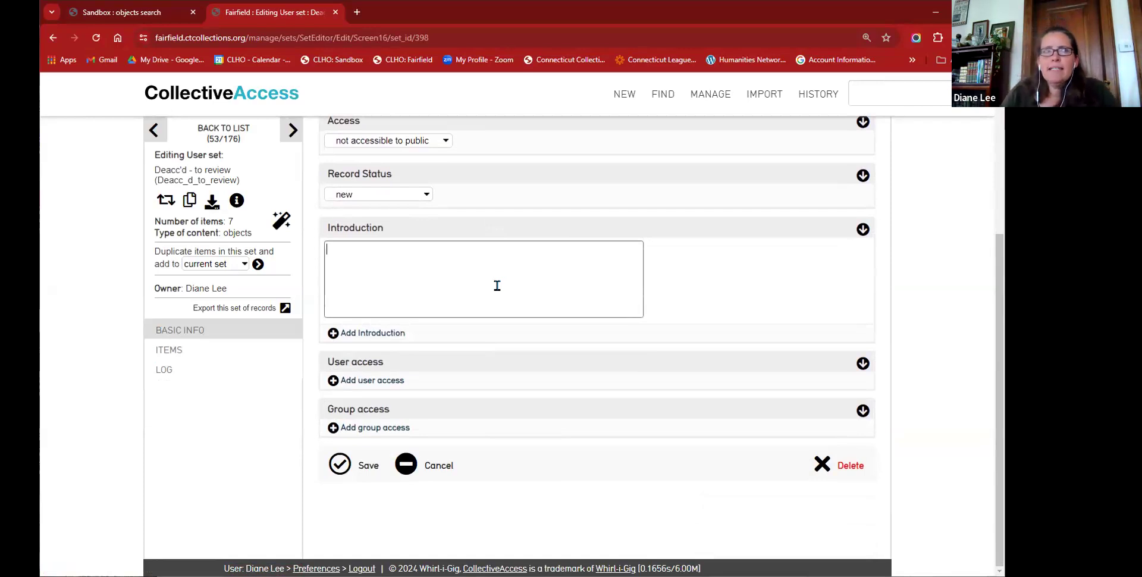
Step: Open the Ogden House set from the set list, move Side Chair (1973.125.1) to first place and save
left_click(229, 133)
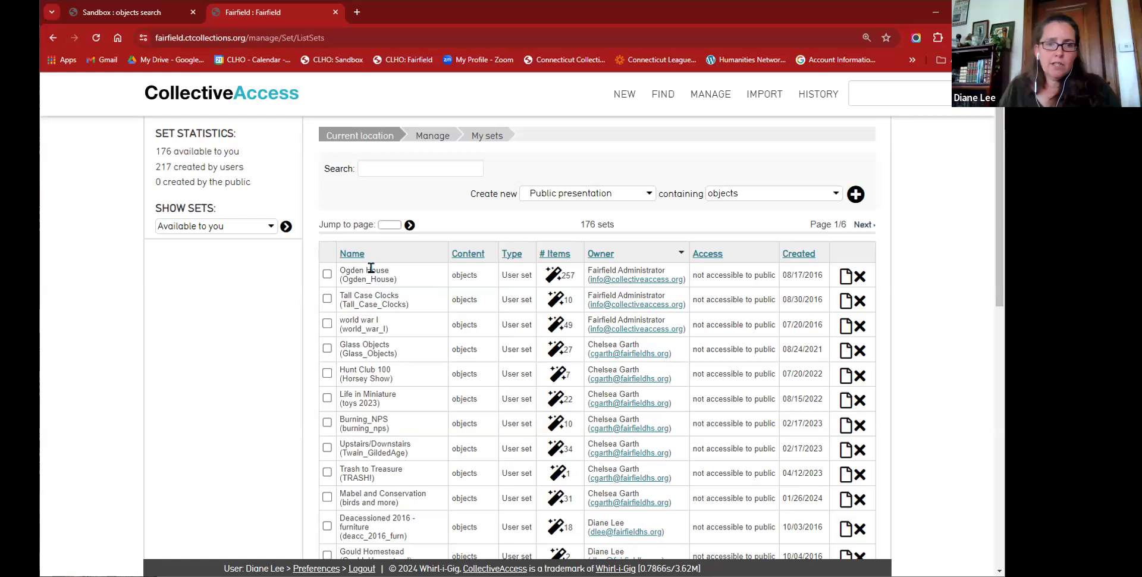
left_click(845, 278)
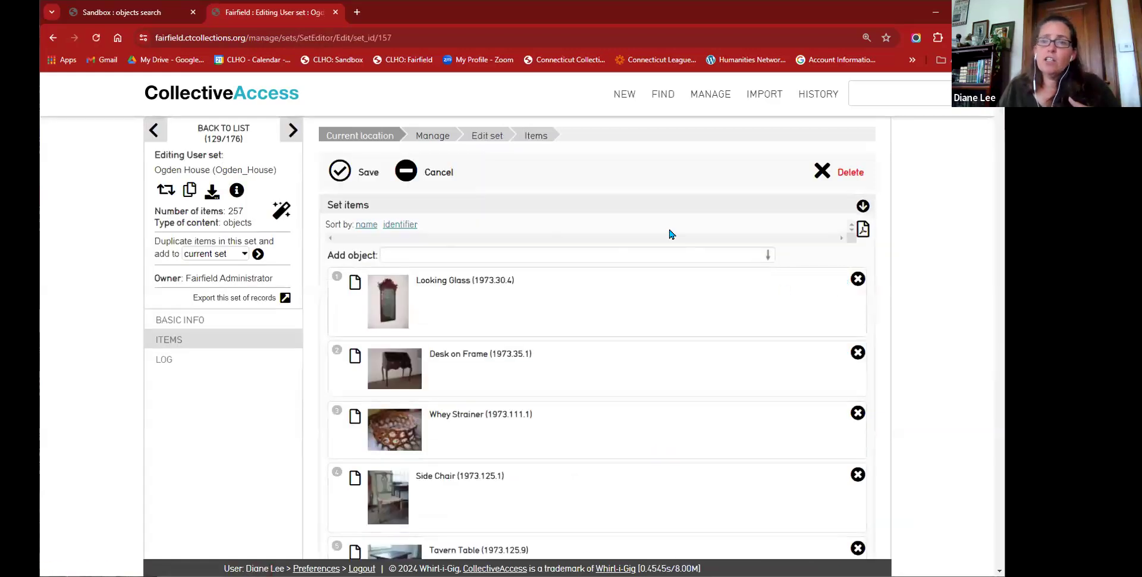
scroll(651, 260, "down", 3)
left_click_drag(620, 310, 614, 283)
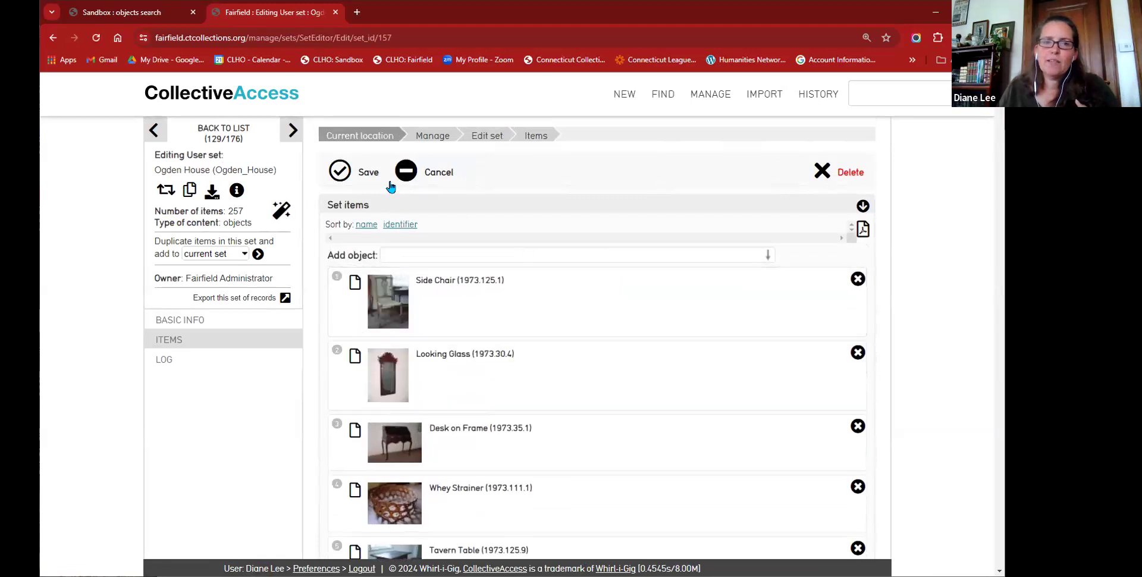
left_click(340, 176)
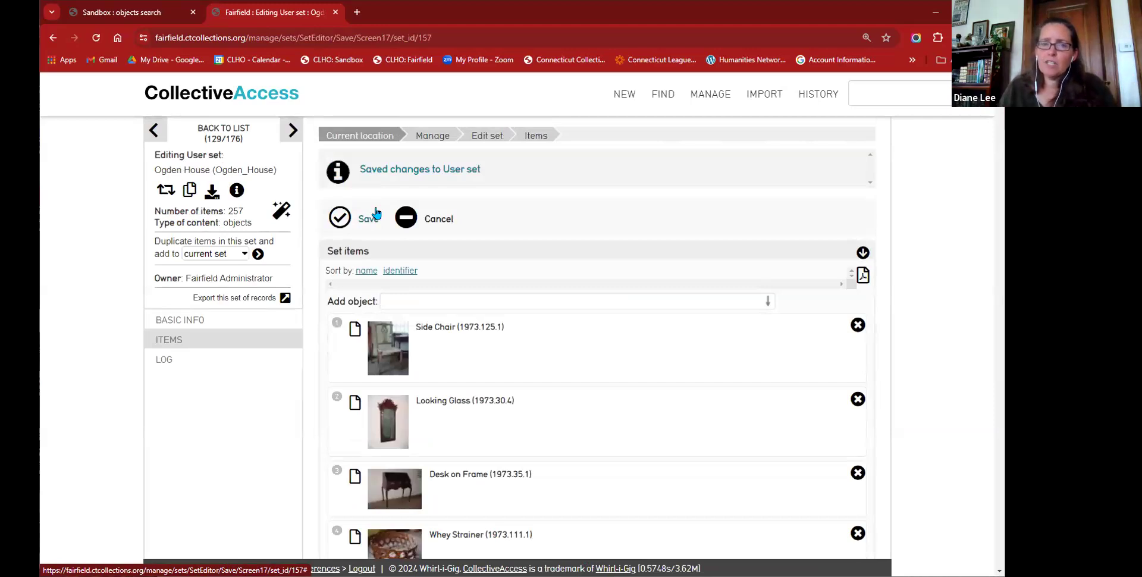
Step: Download the Ogden House set as a PDF using the "Location - confirmation list" display
scroll(349, 288, "down", 3)
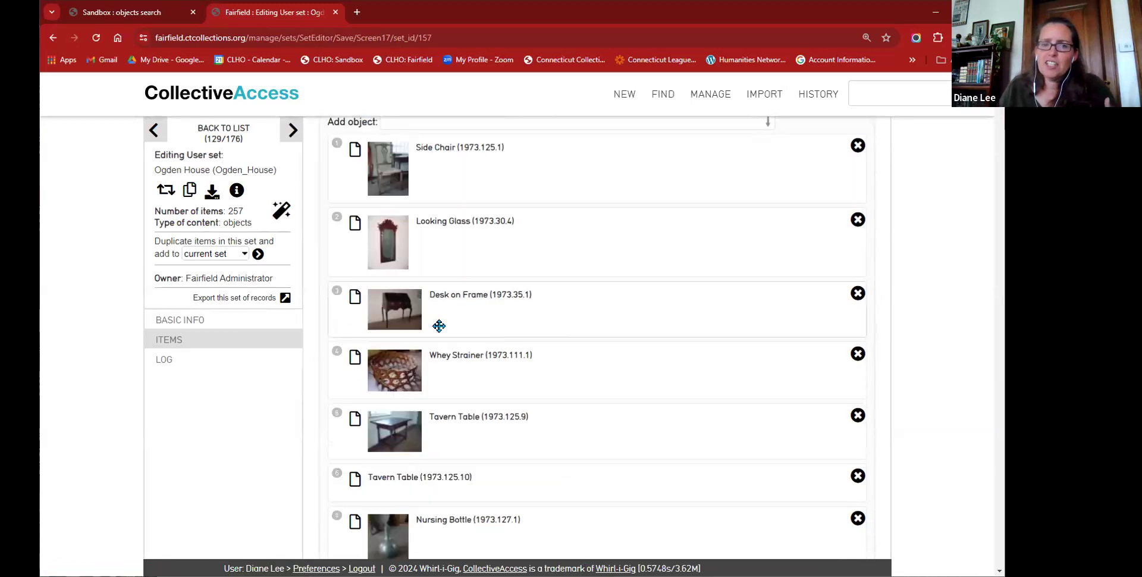
scroll(561, 394, "up", 3)
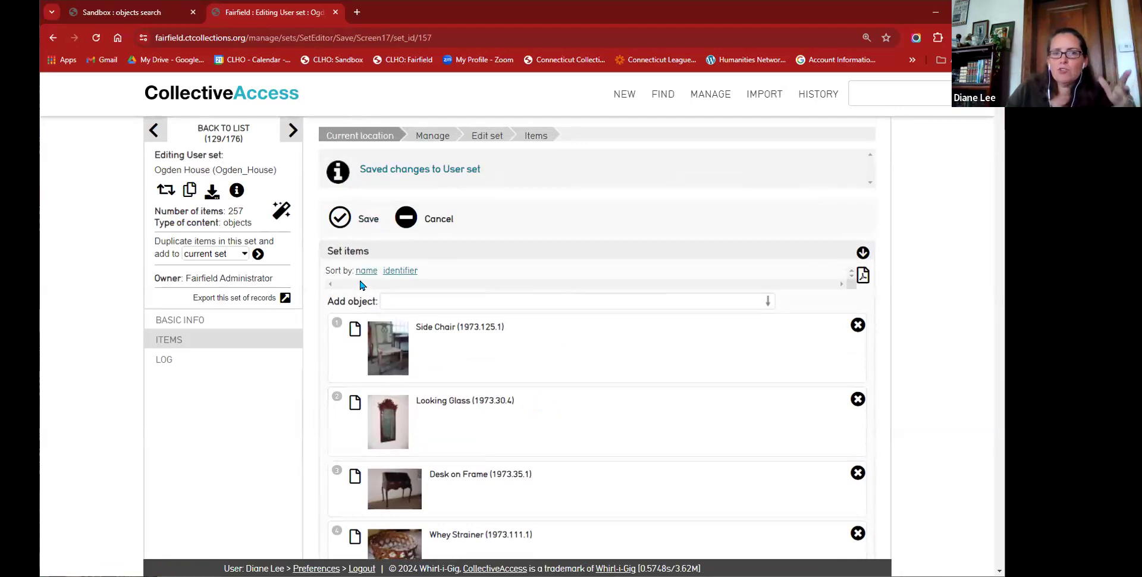
scroll(629, 370, "down", 2)
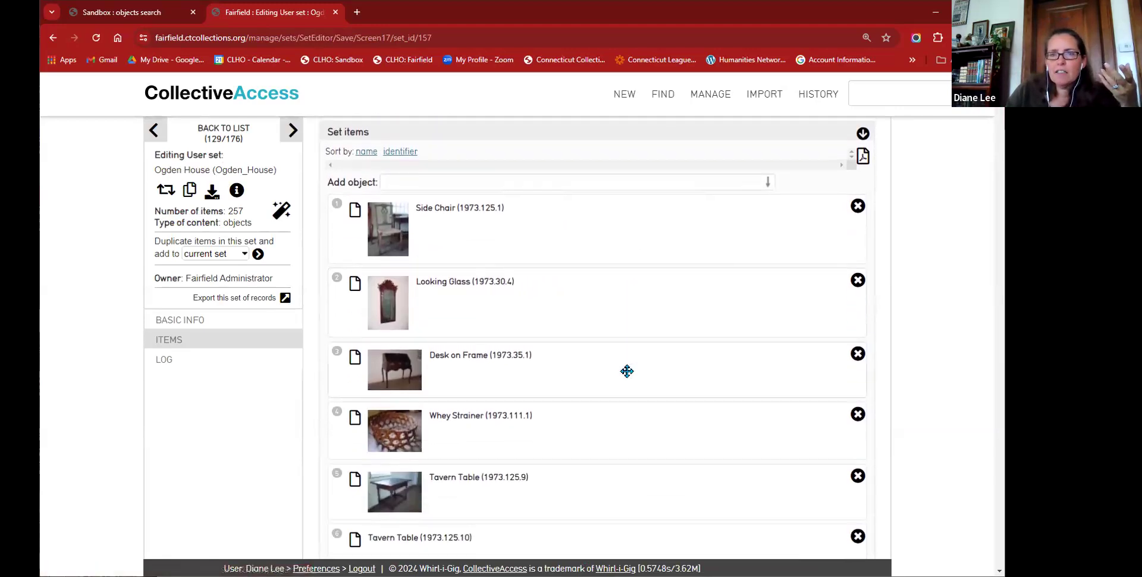
scroll(627, 372, "up", 2)
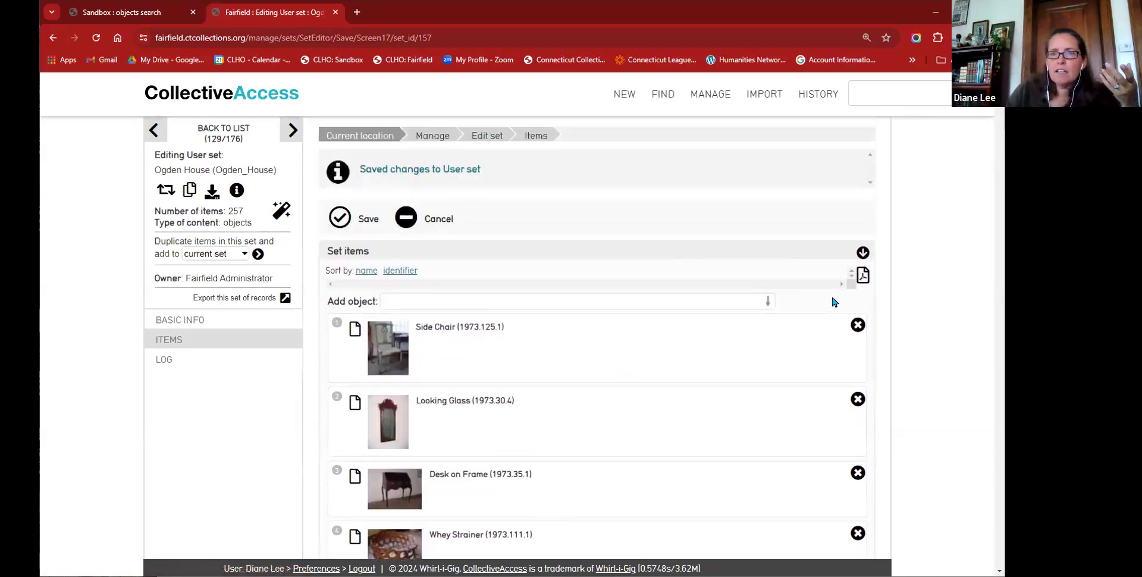
left_click(864, 277)
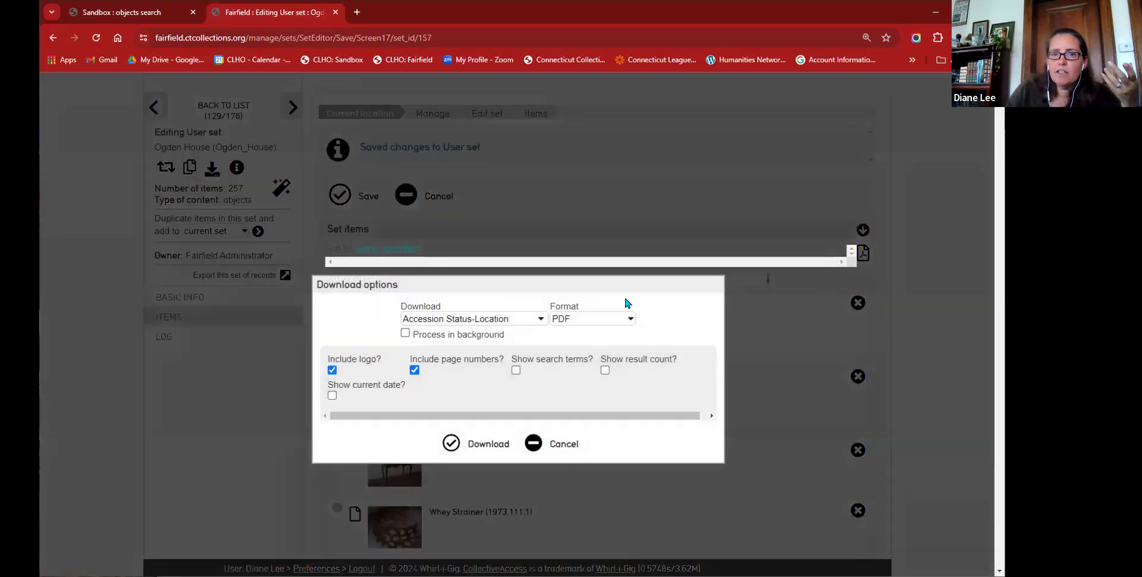
left_click(470, 321)
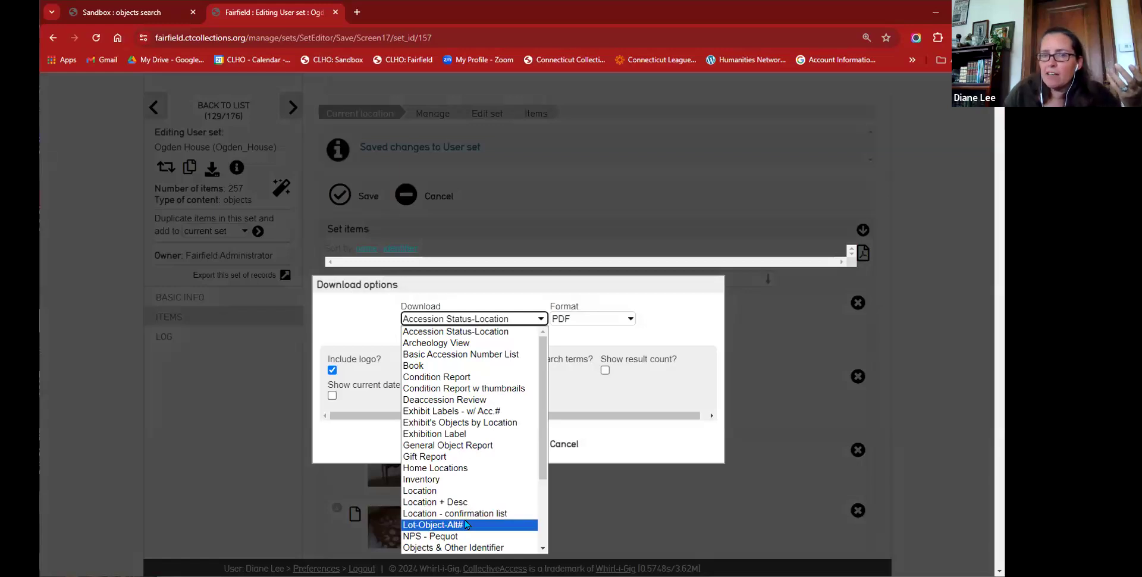
scroll(467, 525, "down", 5)
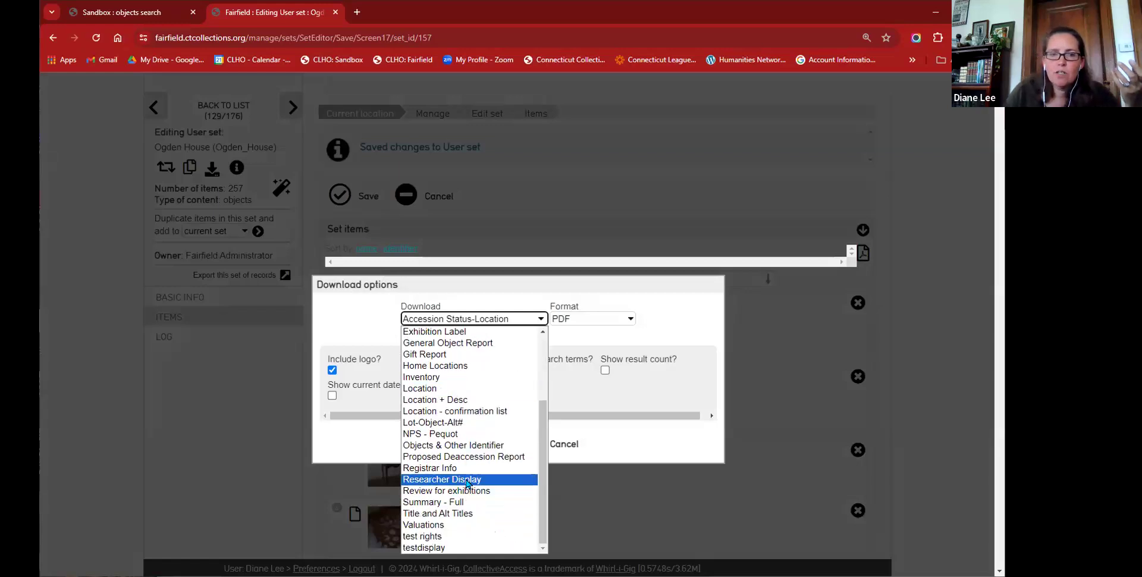
left_click(464, 415)
left_click(586, 324)
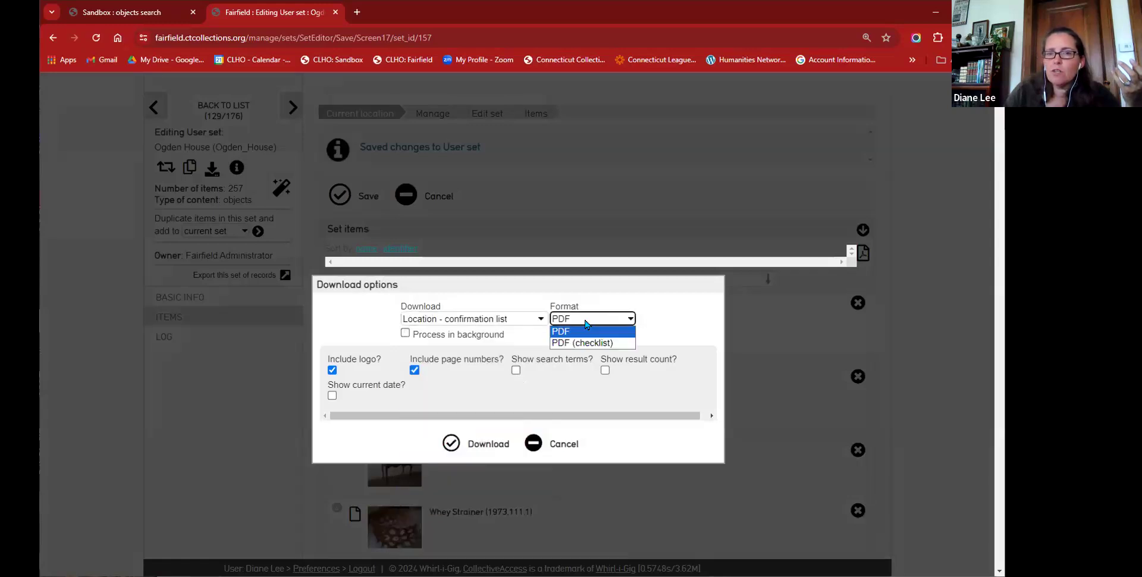
left_click(585, 322)
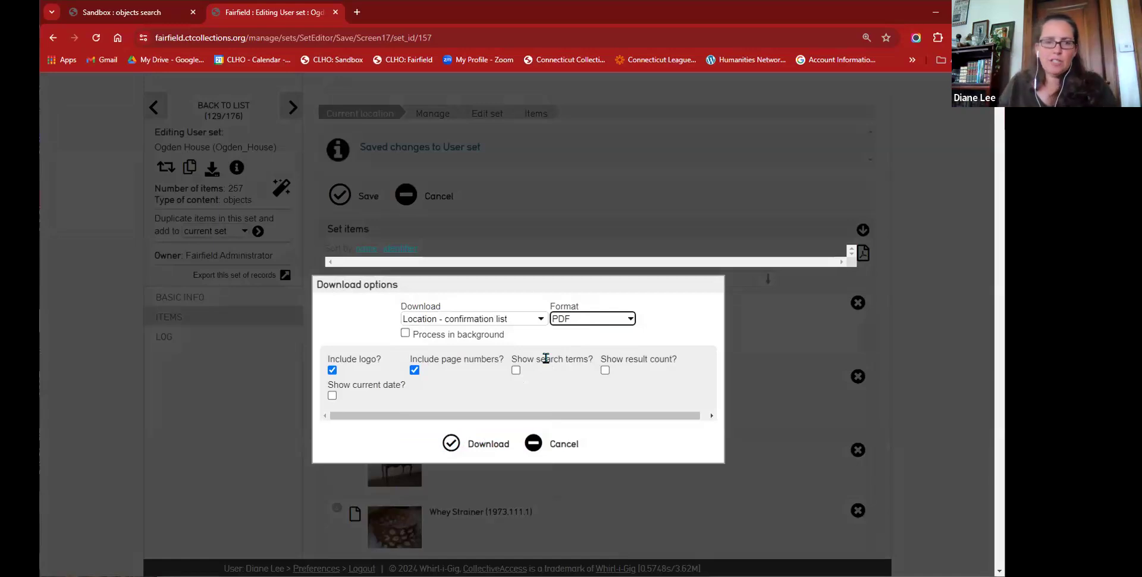
left_click(474, 445)
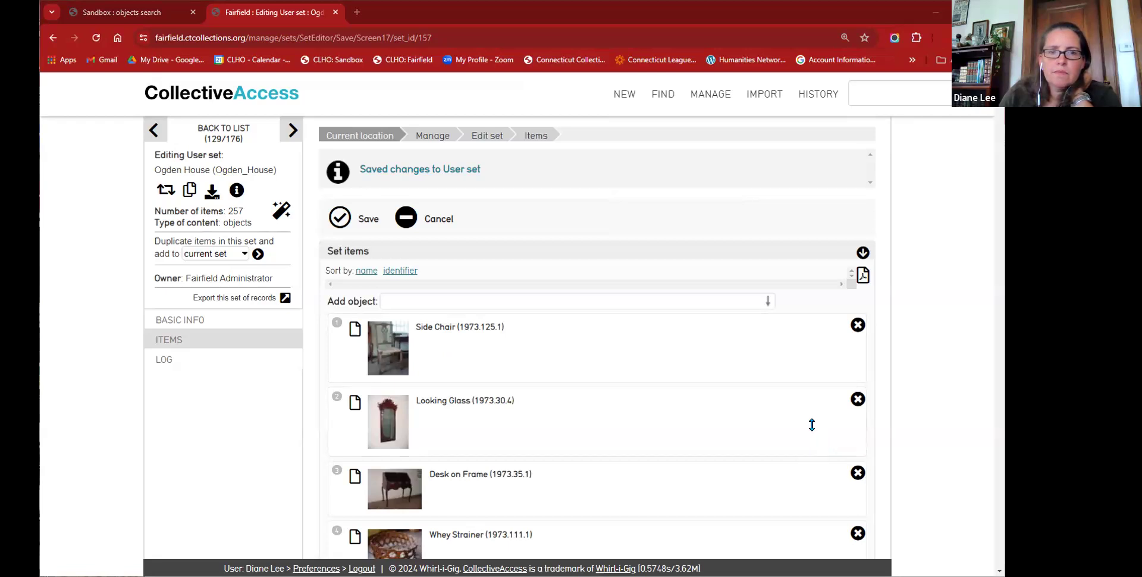
Step: Open the downloaded _output.pdf in Acrobat and examine the location details of its first objects
left_click(730, 512)
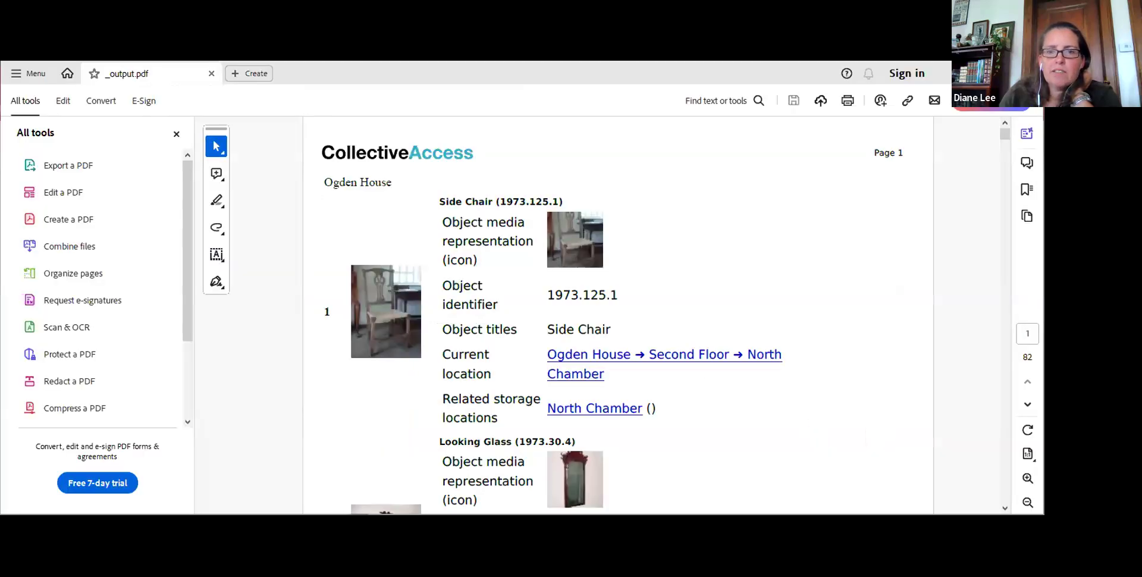
scroll(718, 409, "down", 5)
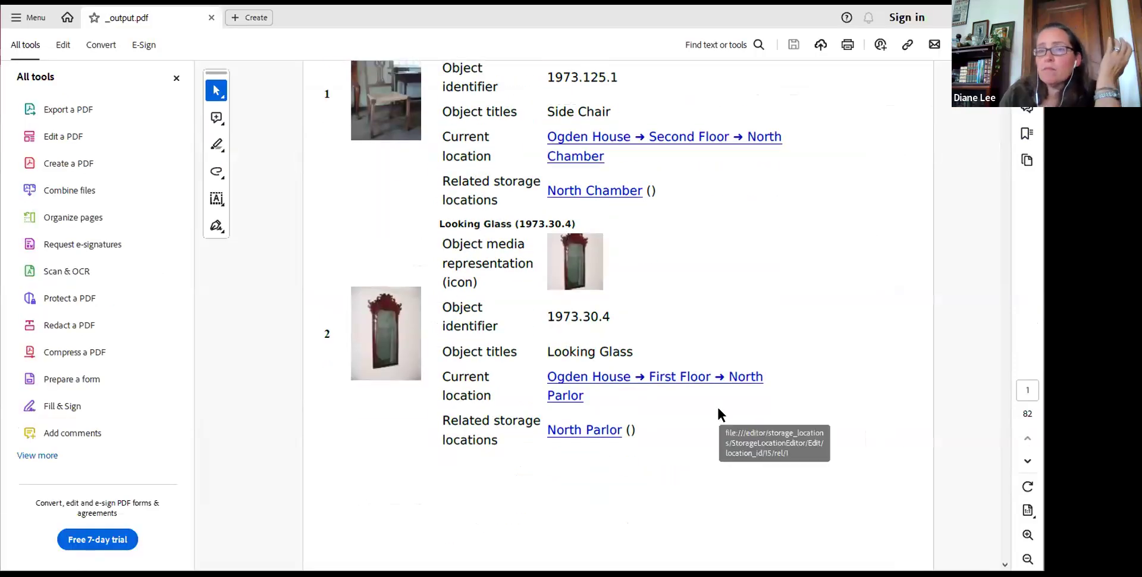
scroll(718, 410, "up", 3)
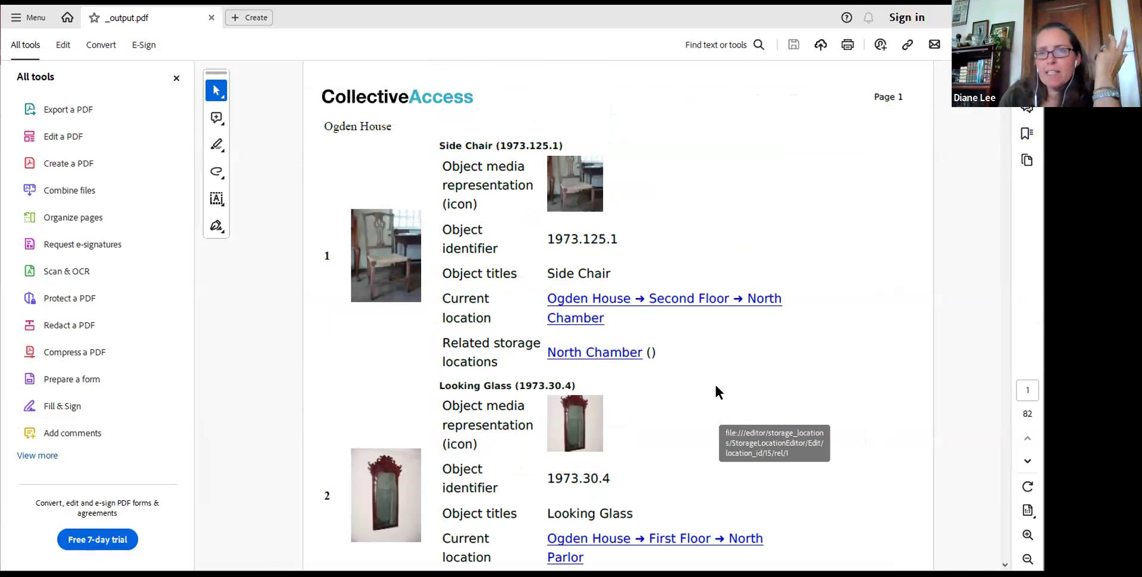
scroll(714, 360, "down", 3)
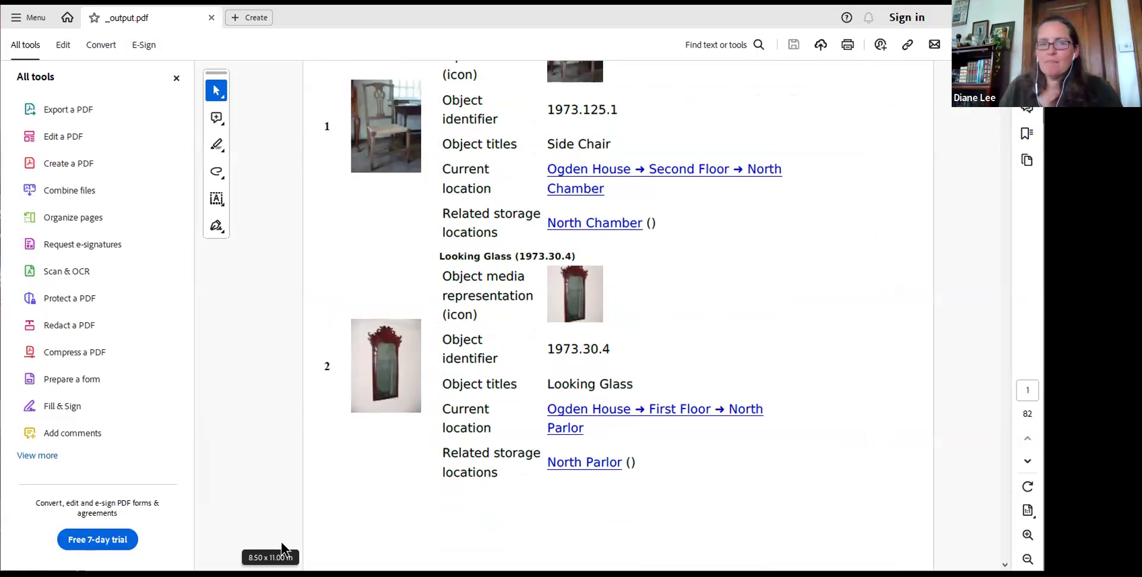
Step: Switch back to CollectiveAccess, look up "A -", add Portrait of a Man (A - 4368) to the Ogden House set and save
key("alt+Tab")
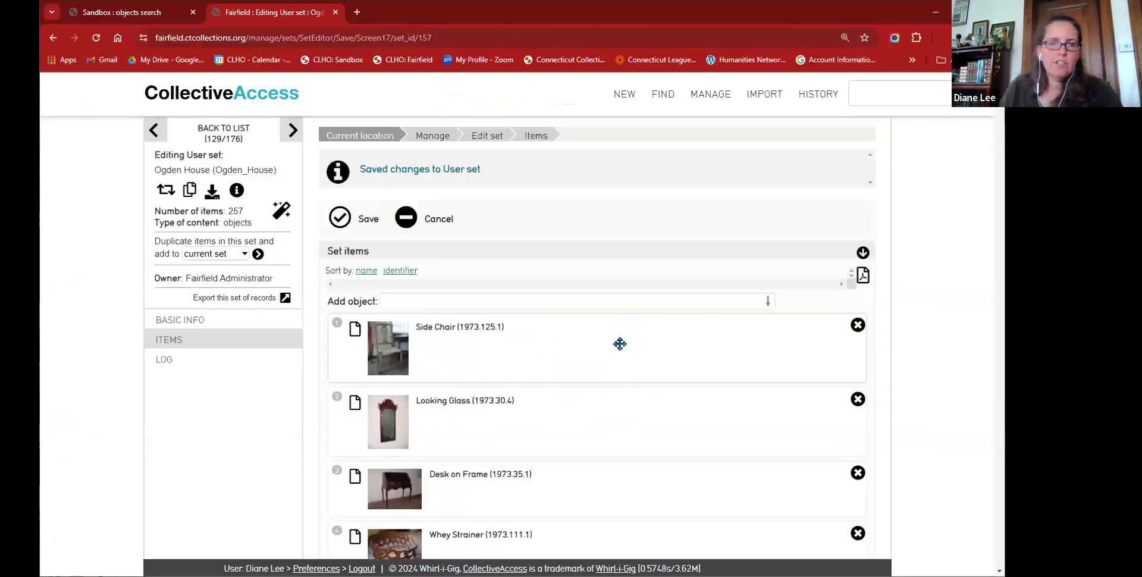
left_click(177, 323)
left_click(172, 342)
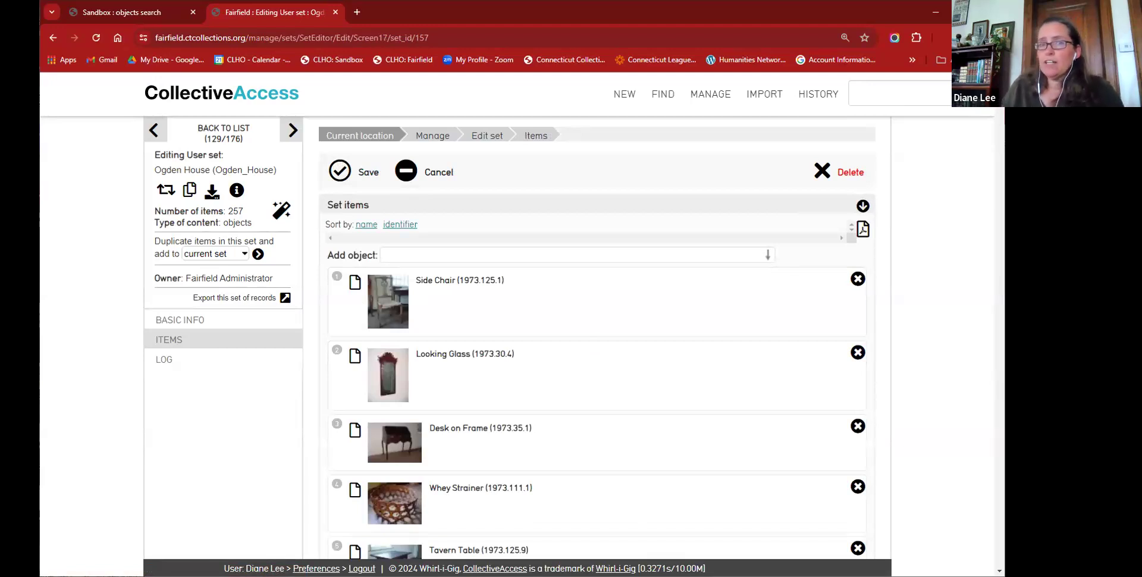
left_click(640, 255)
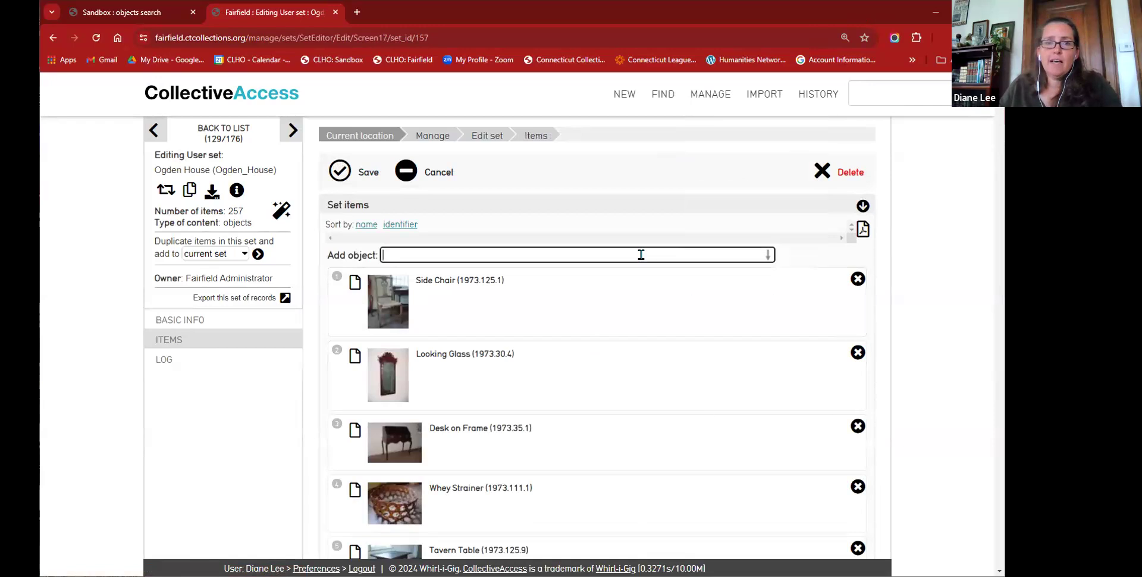
type("A -")
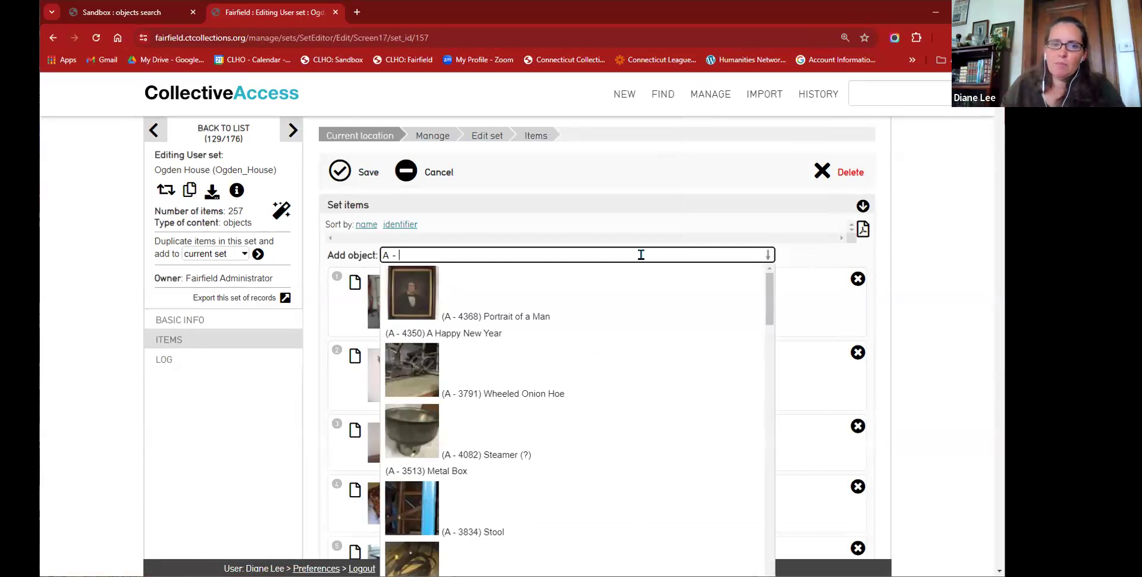
left_click(507, 292)
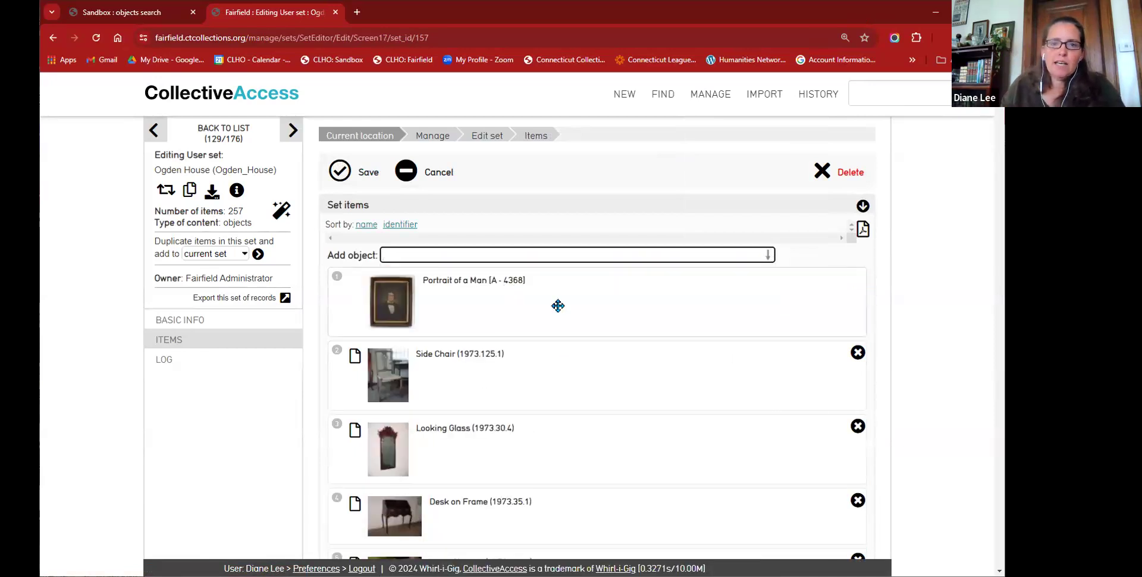
left_click(341, 173)
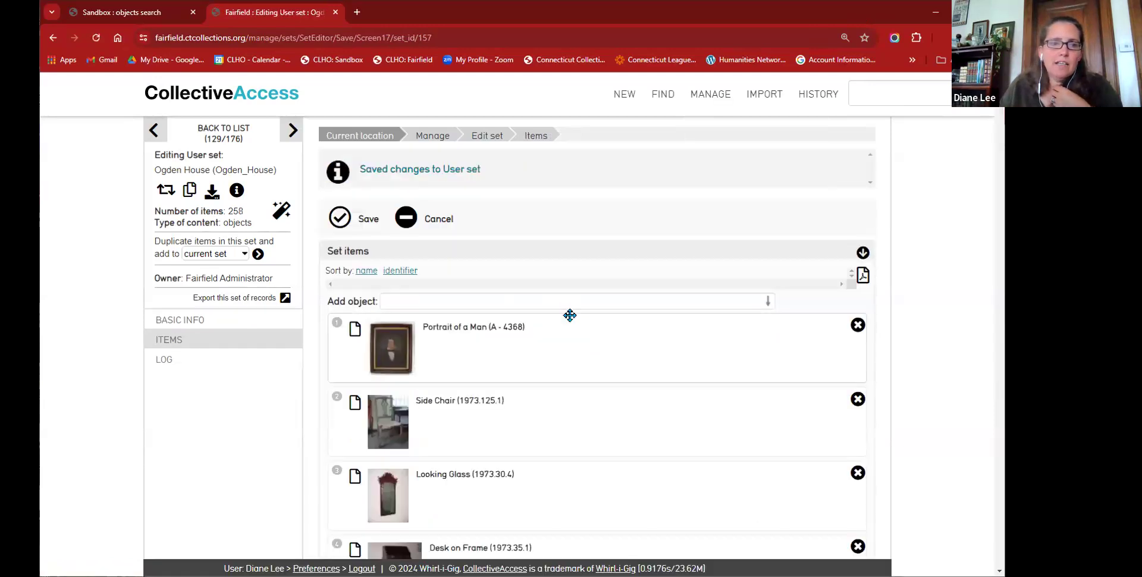
scroll(584, 354, "down", 1)
scroll(584, 355, "down", 12)
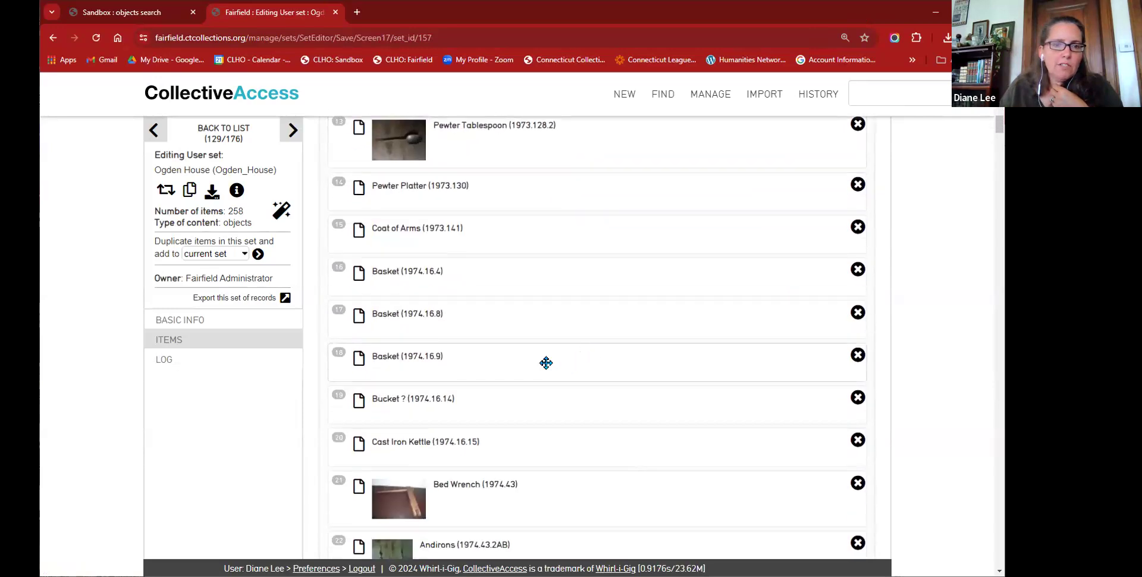
scroll(546, 363, "up", 13)
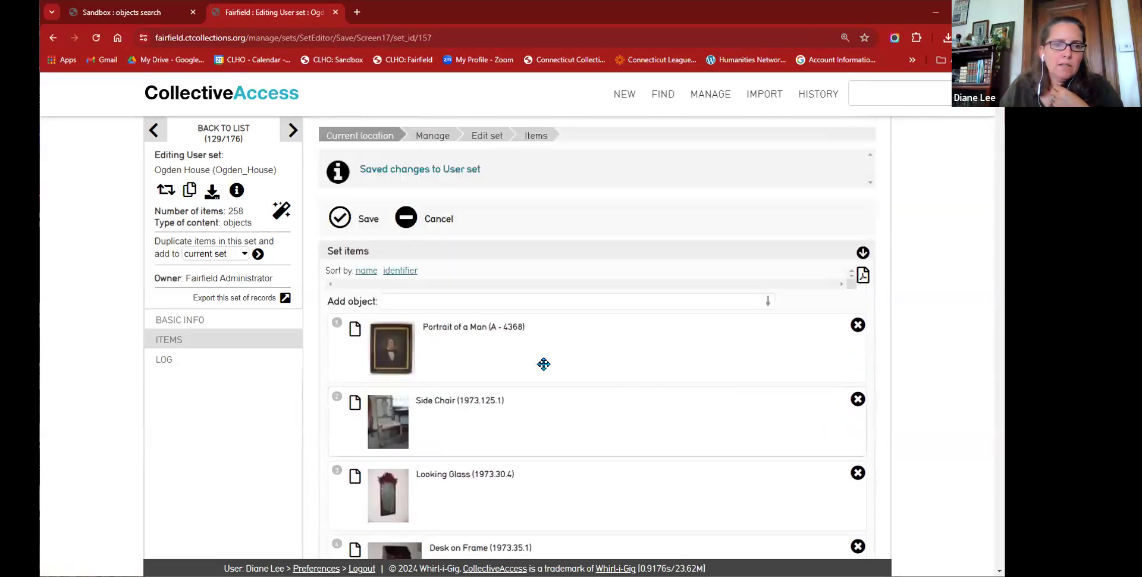
left_click(519, 301)
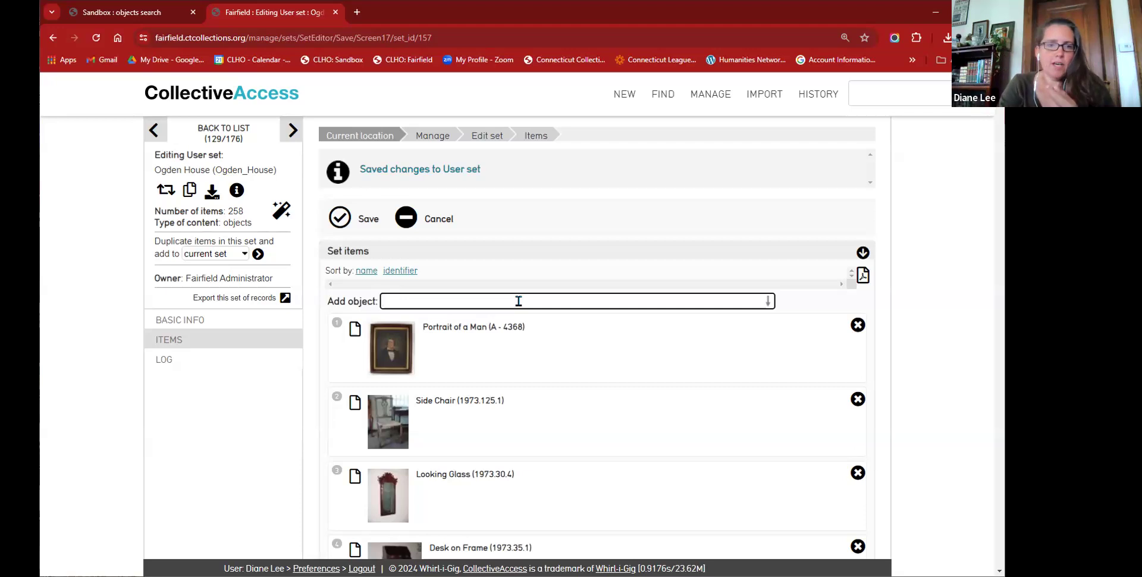
Step: Search the set list for "dea", open "Deaccession - to be disposed of" and examine its items and basic info
left_click(248, 132)
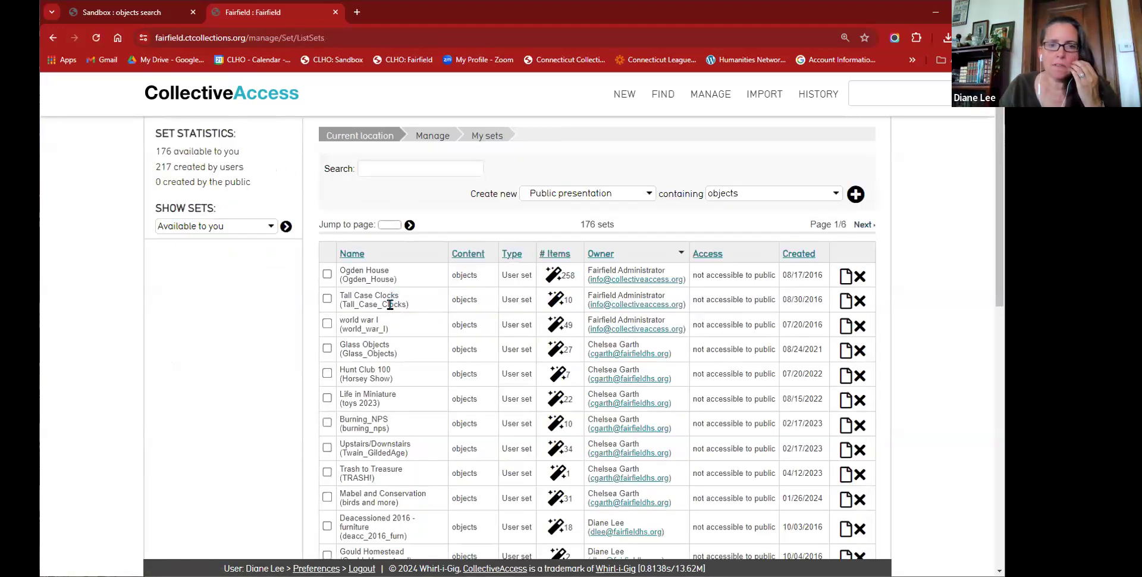
scroll(400, 320, "down", 2)
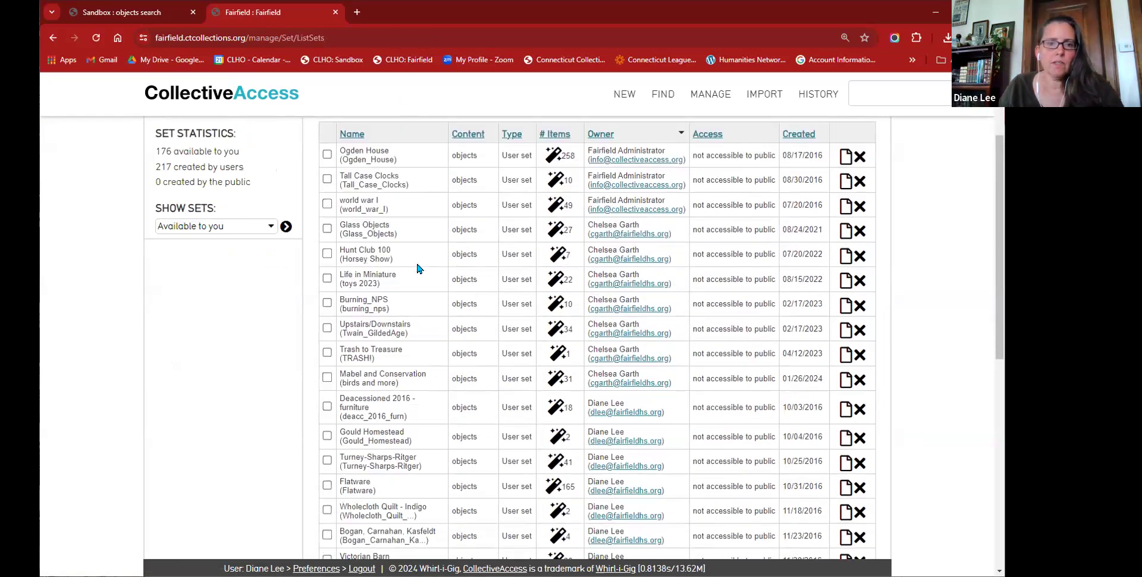
scroll(418, 267, "up", 2)
left_click(389, 168)
type("dea")
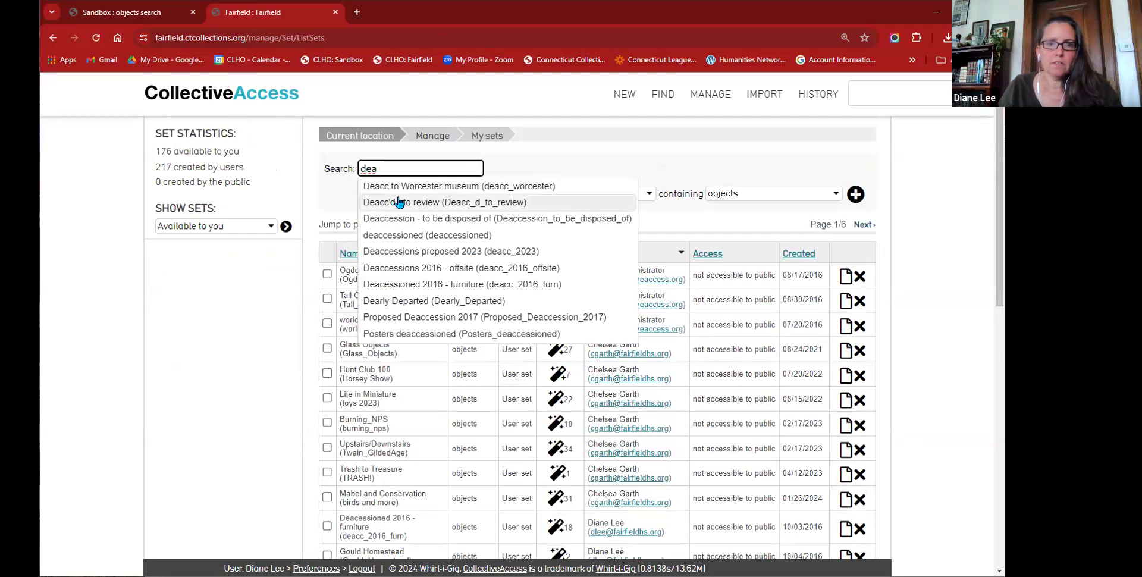
left_click(401, 218)
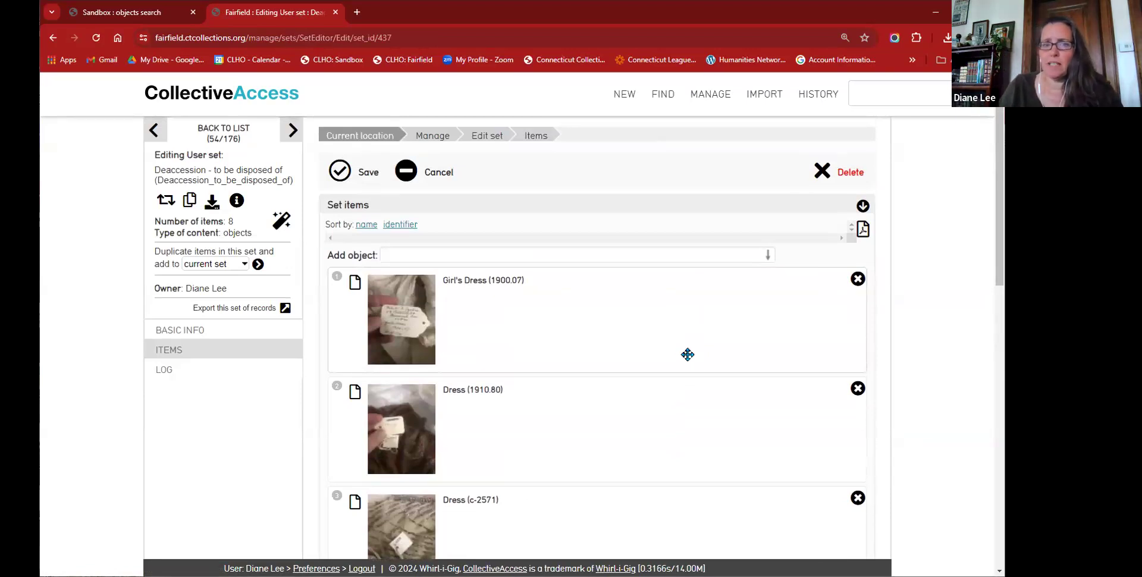
scroll(688, 355, "down", 7)
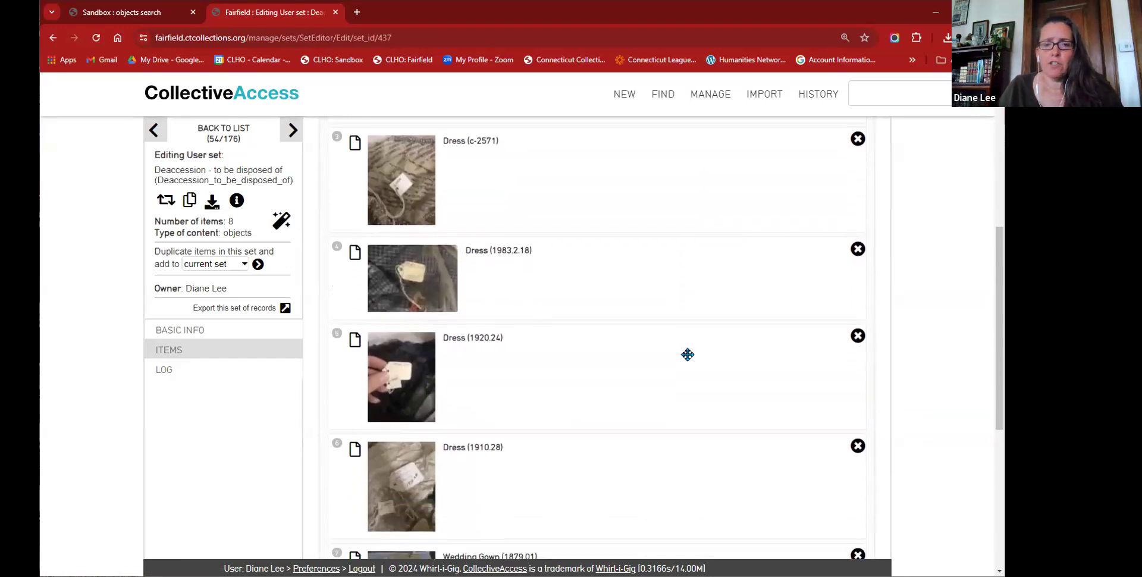
scroll(688, 355, "up", 7)
left_click(181, 332)
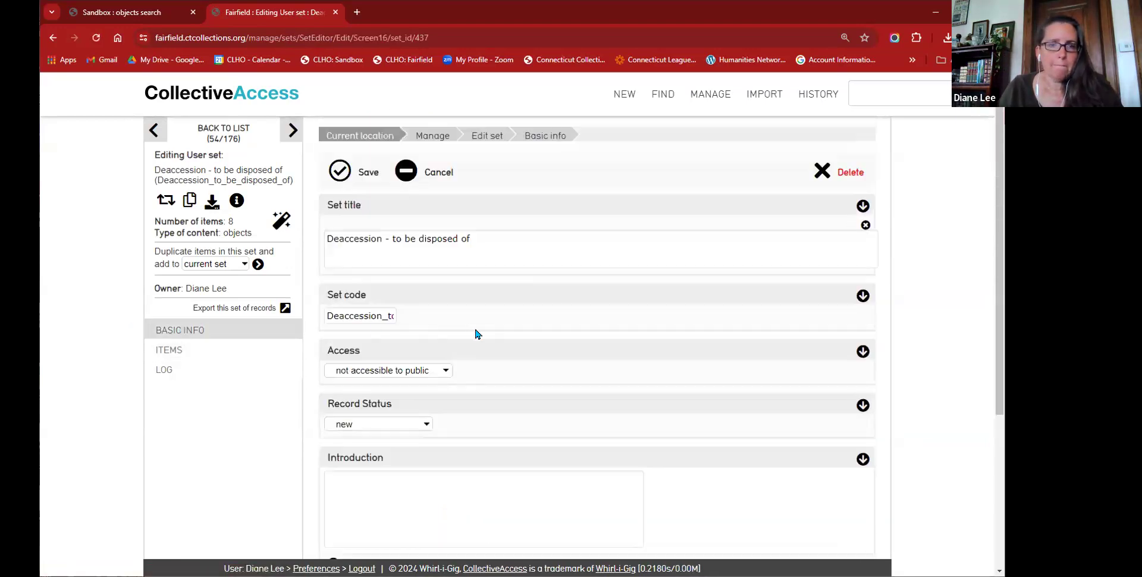